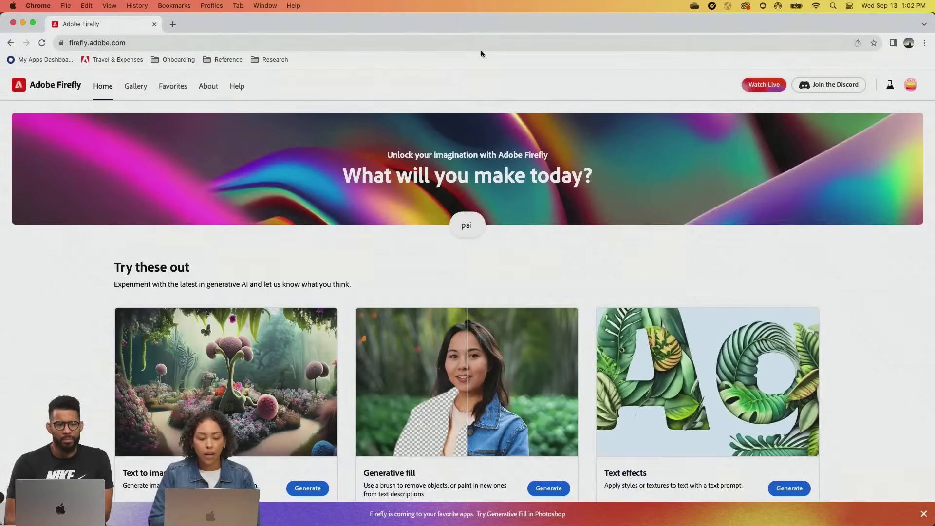
# Look through the home page's generative features, inspiration gallery and in-exploration projects.
pyautogui.scroll(-1, 381, 186)
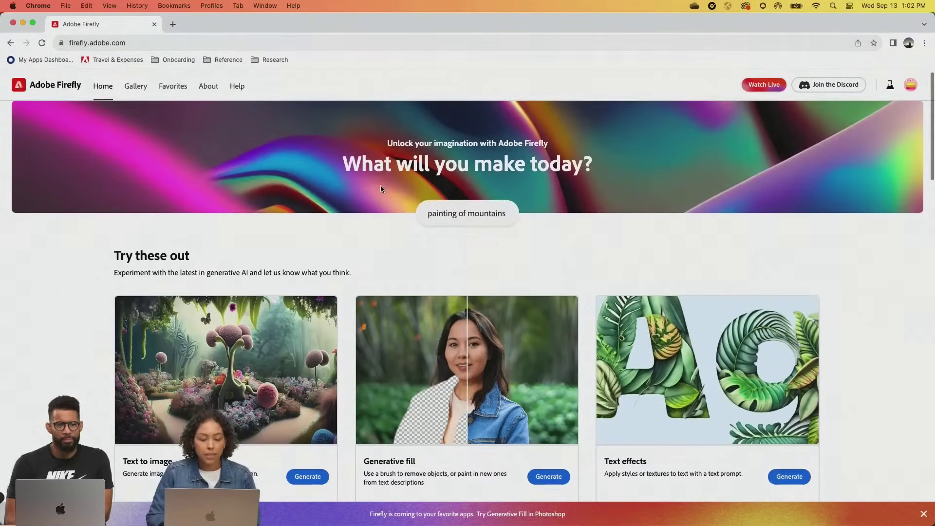
pyautogui.scroll(-2, 381, 189)
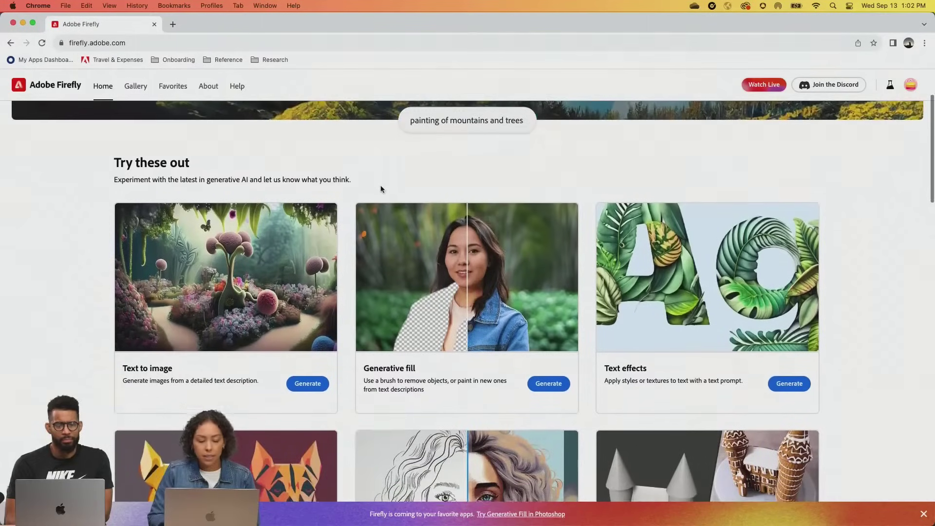
pyautogui.scroll(-5, 381, 189)
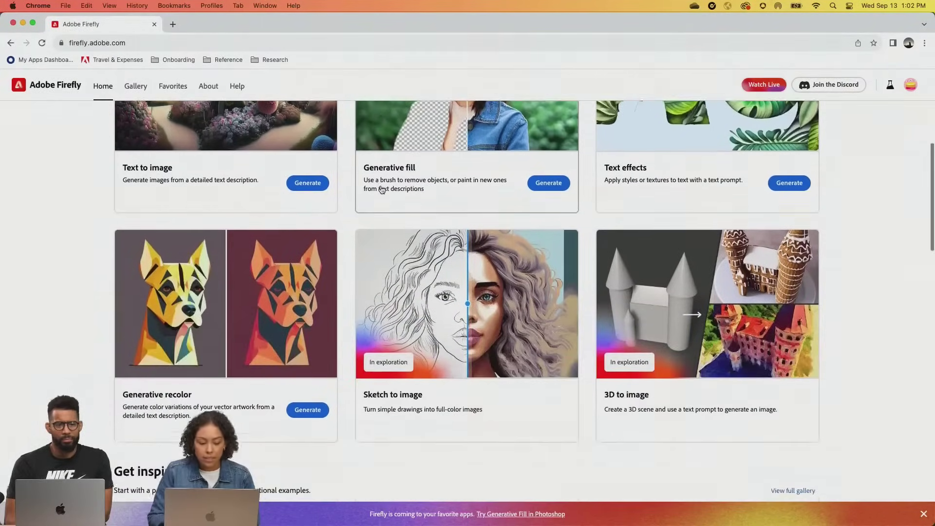
pyautogui.scroll(-2, 381, 189)
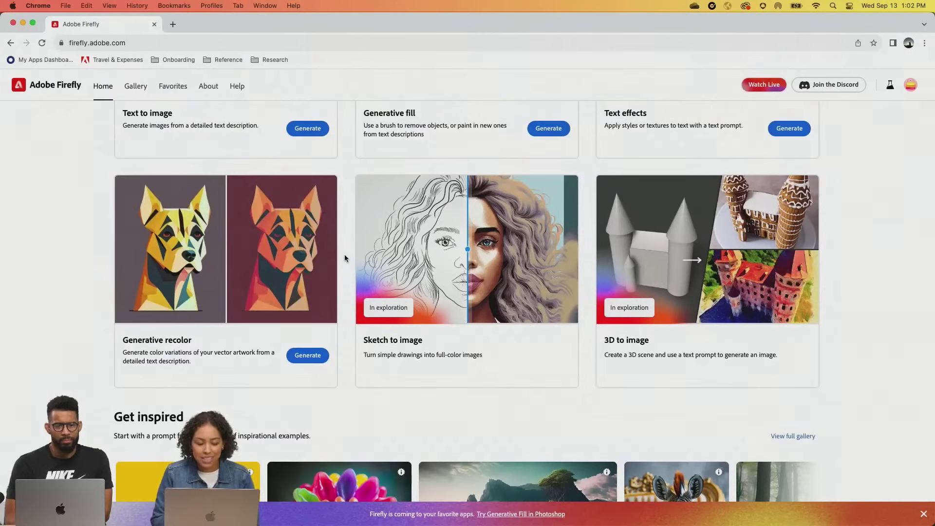
pyautogui.scroll(-1, 344, 254)
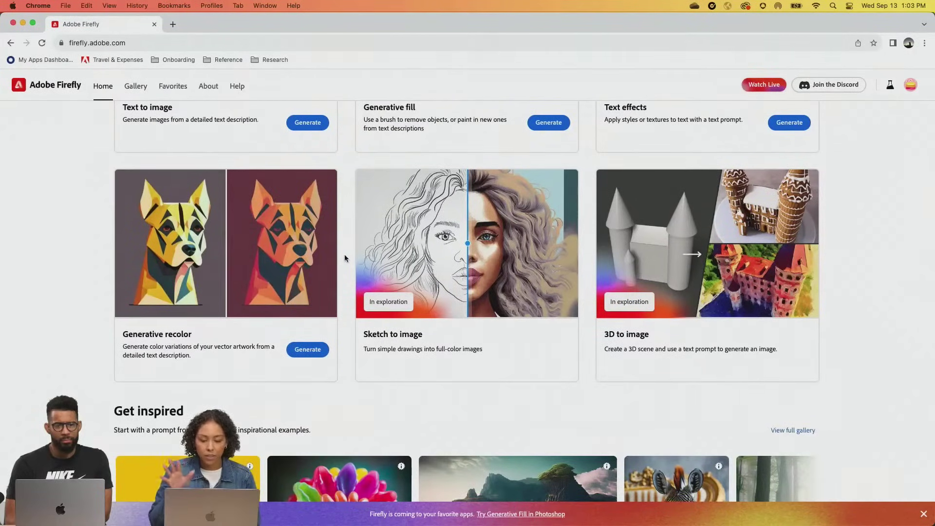
pyautogui.scroll(-8, 345, 259)
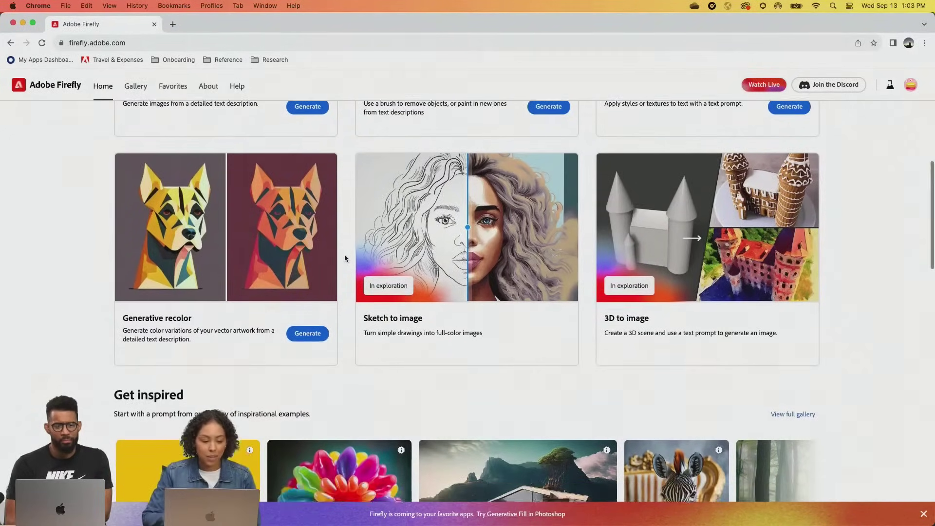
pyautogui.scroll(-10, 345, 258)
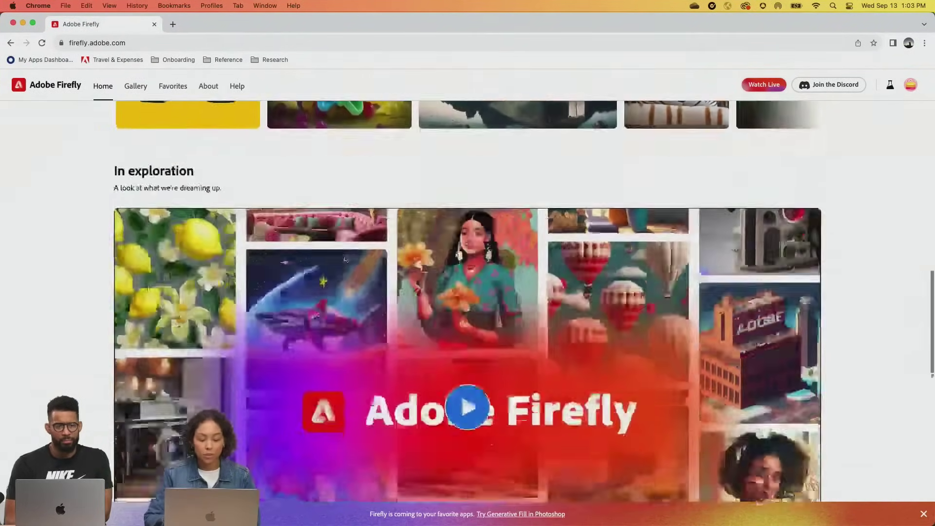
pyautogui.scroll(-2, 345, 258)
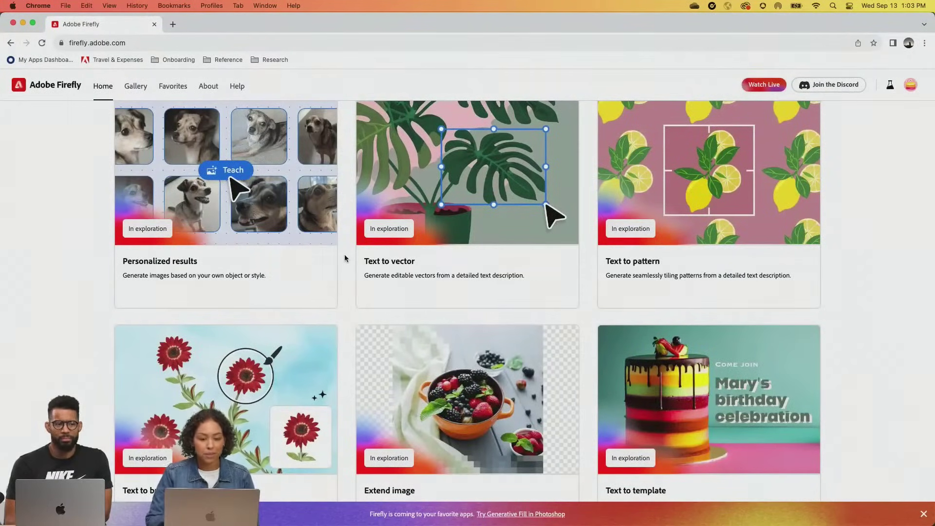
pyautogui.scroll(12, 345, 258)
pyautogui.scroll(10, 345, 258)
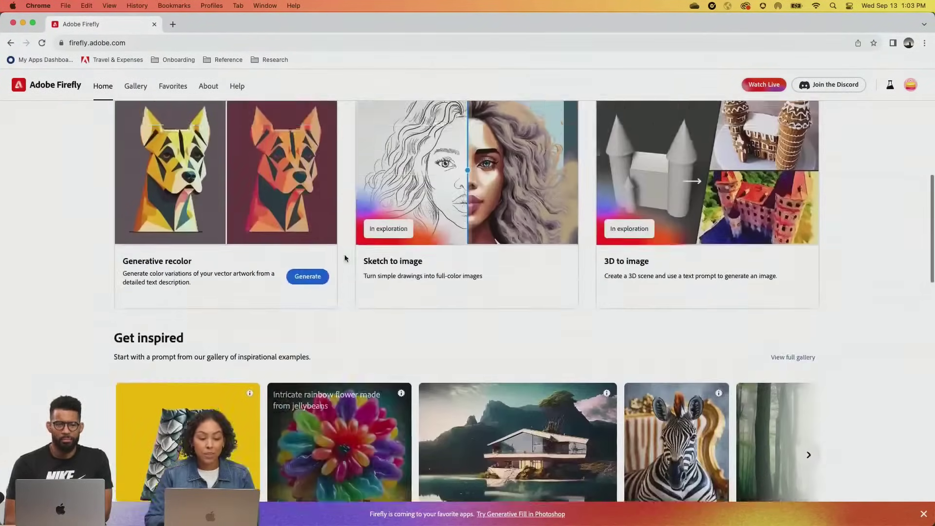
pyautogui.scroll(-2, 345, 255)
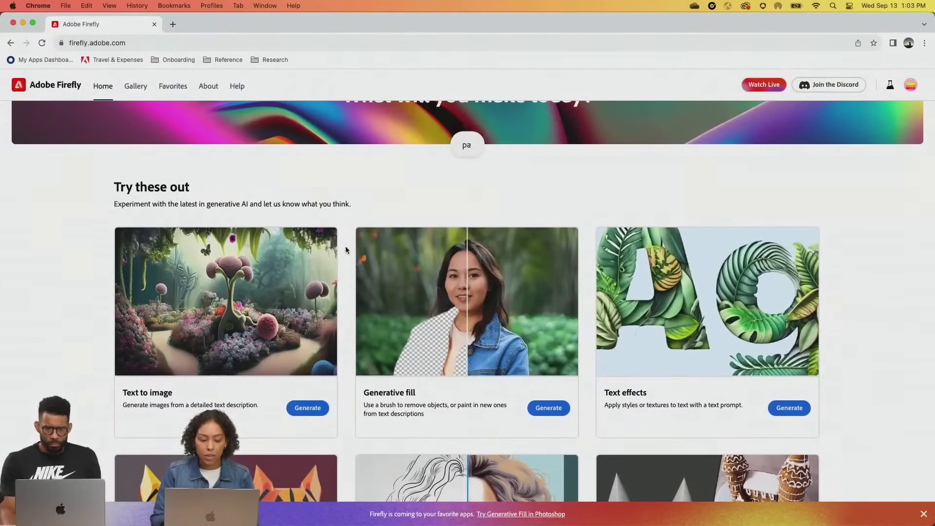
# Open the Text to image generator and generate images from the prompt "fruit market poster".
pyautogui.click(312, 407)
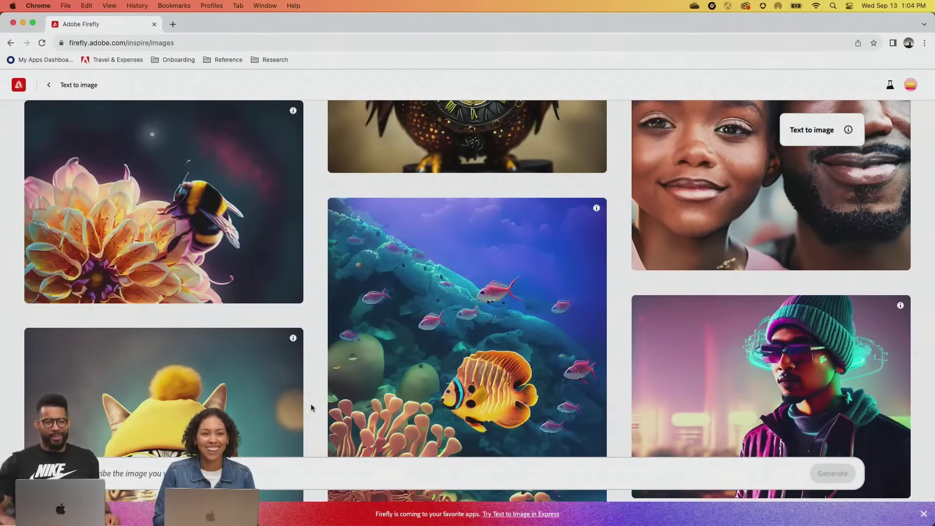
pyautogui.click(294, 470)
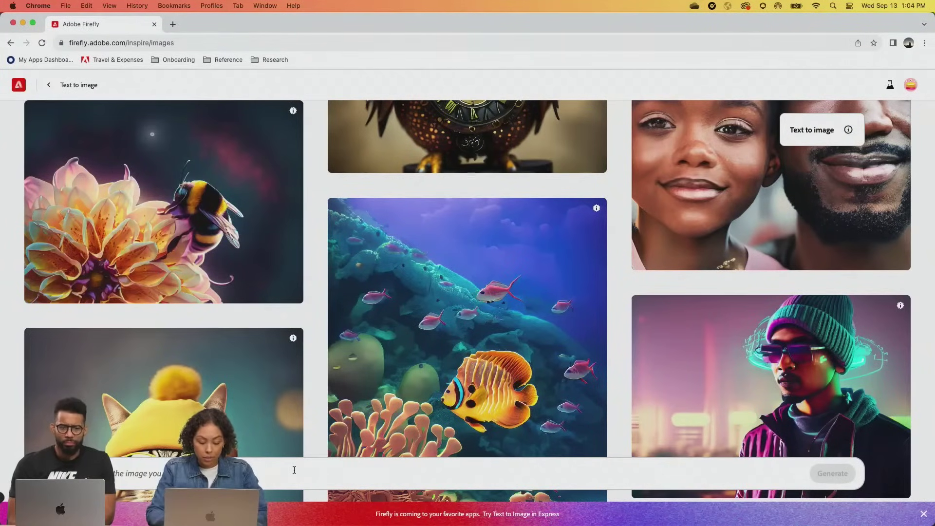
pyautogui.write('arke')
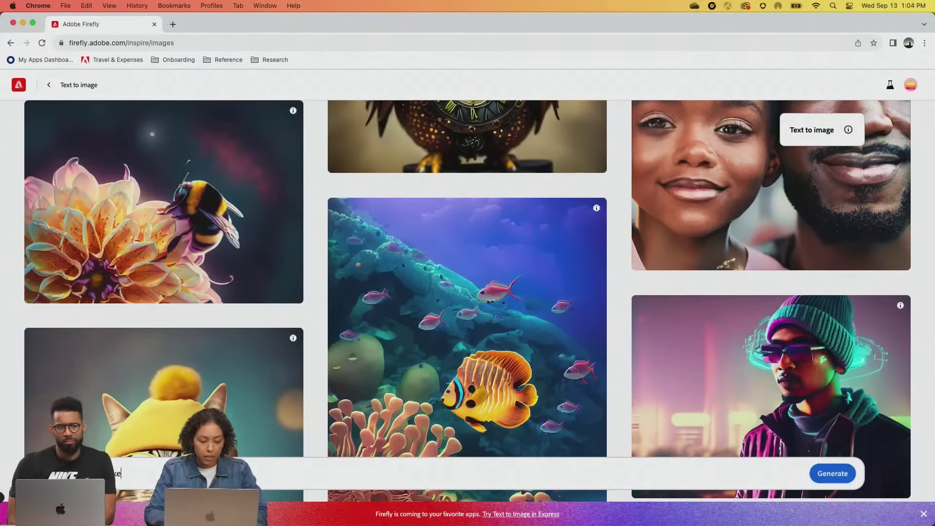
pyautogui.write('t poster')
pyautogui.press('Return')
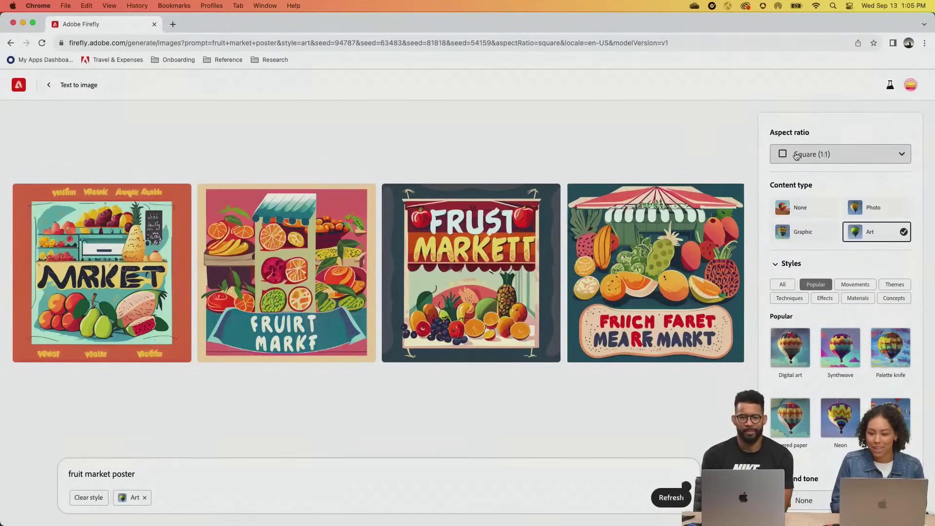
# Set the aspect ratio to Portrait (3:4) and the content type to Graphic.
pyautogui.click(796, 155)
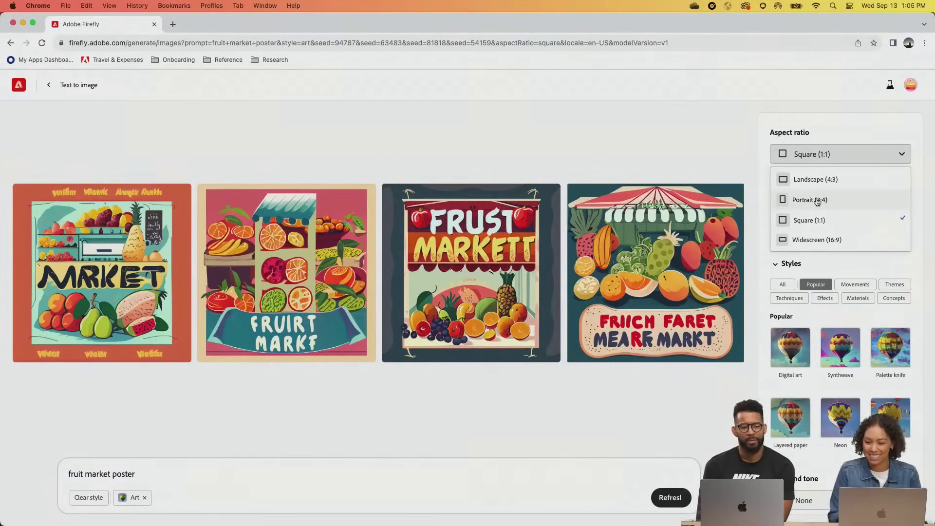
pyautogui.click(820, 129)
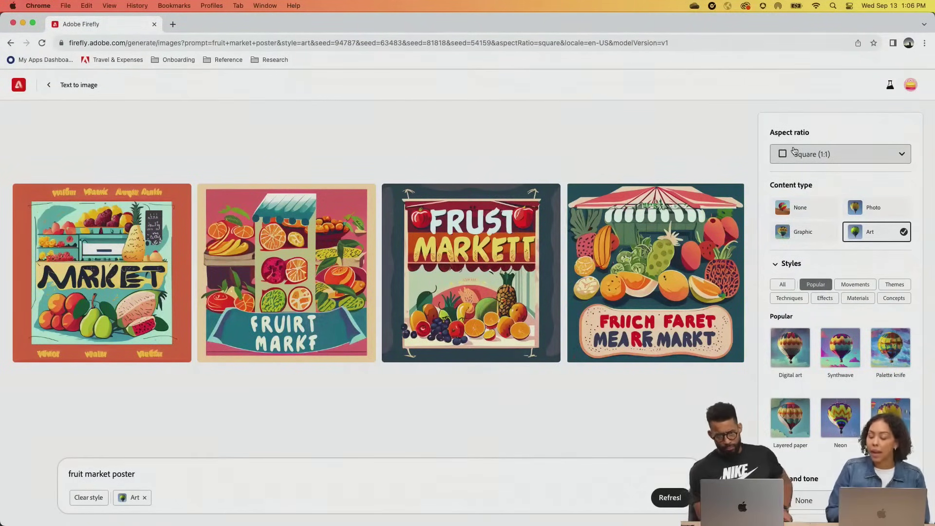
pyautogui.click(799, 151)
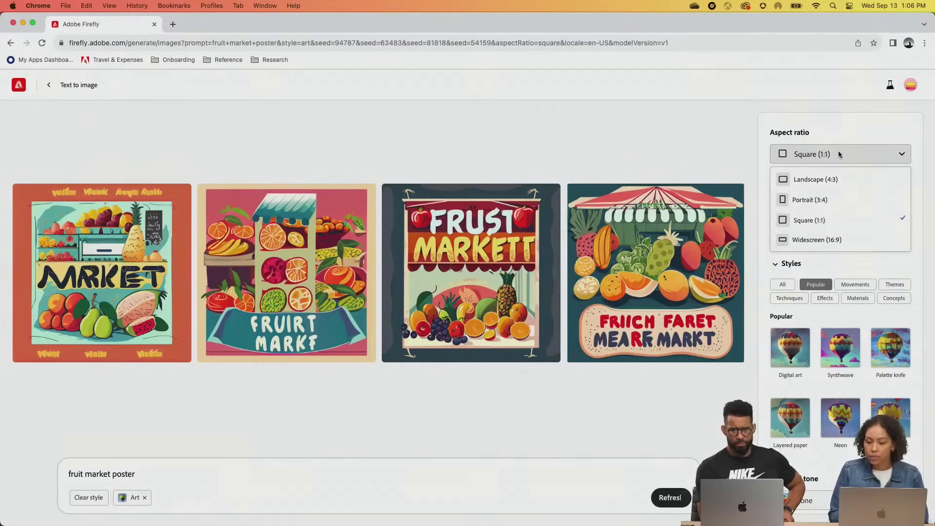
pyautogui.click(826, 199)
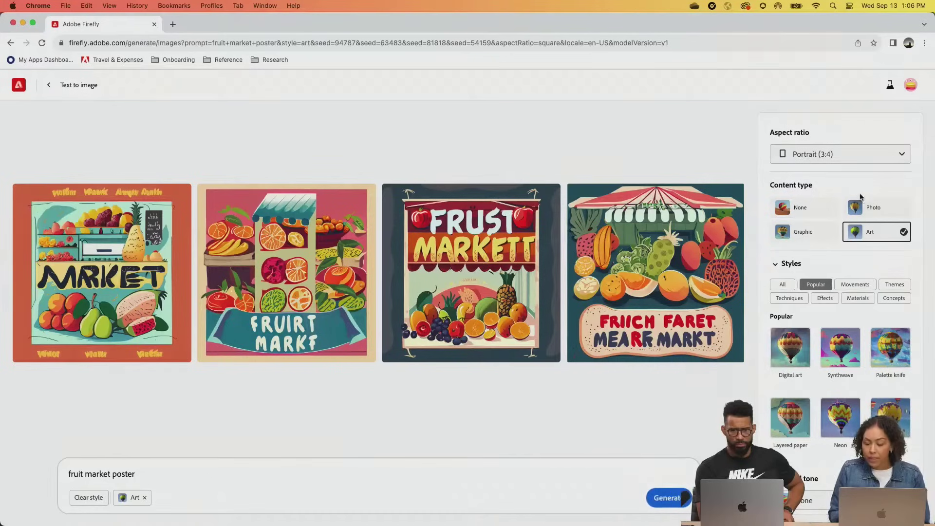
pyautogui.click(813, 233)
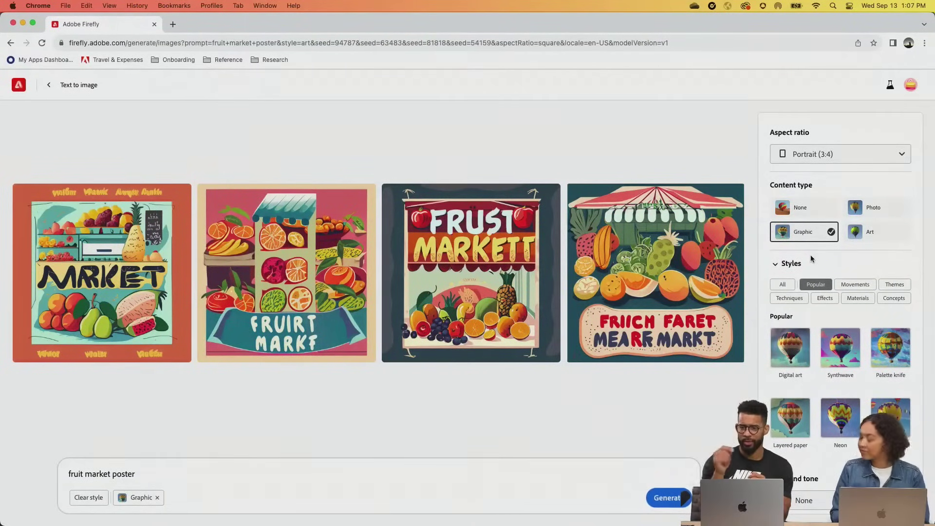
# Examine the available image styles across the All, Popular and Movements categories.
pyautogui.scroll(-3, 792, 349)
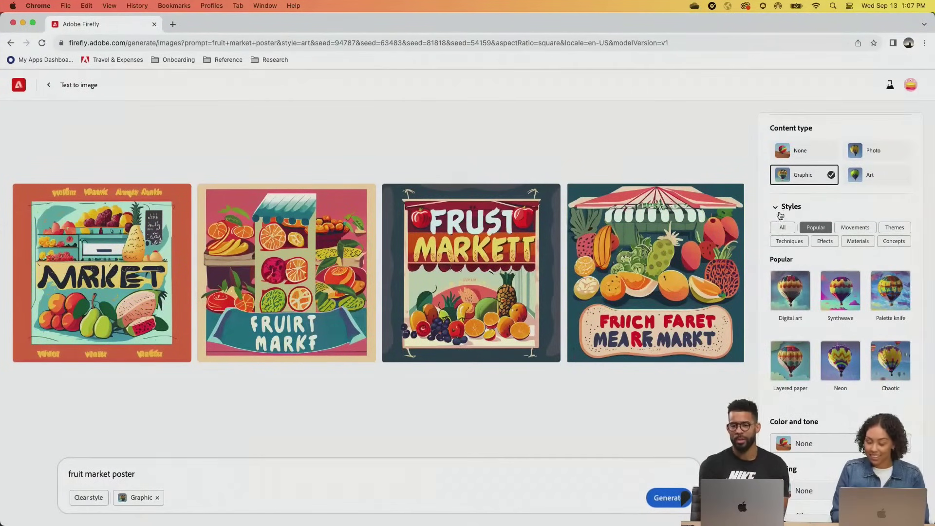
pyautogui.click(776, 207)
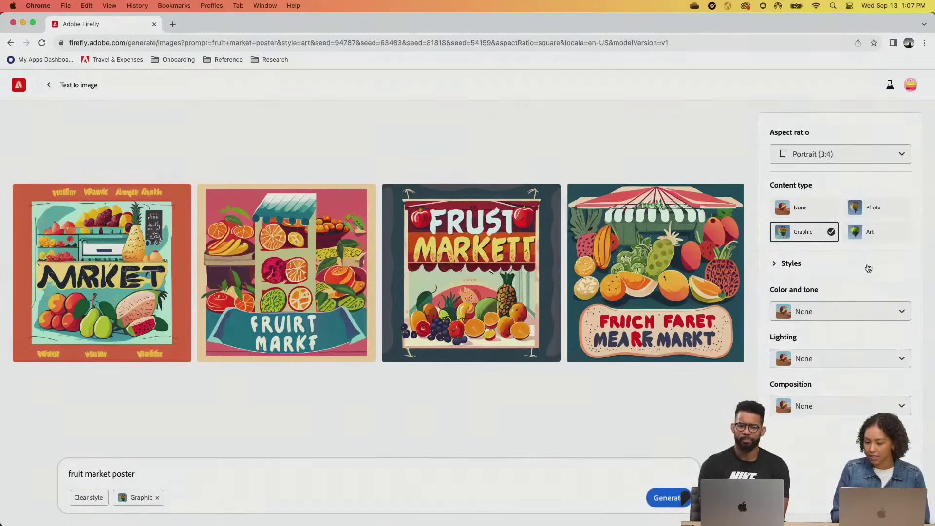
pyautogui.click(777, 264)
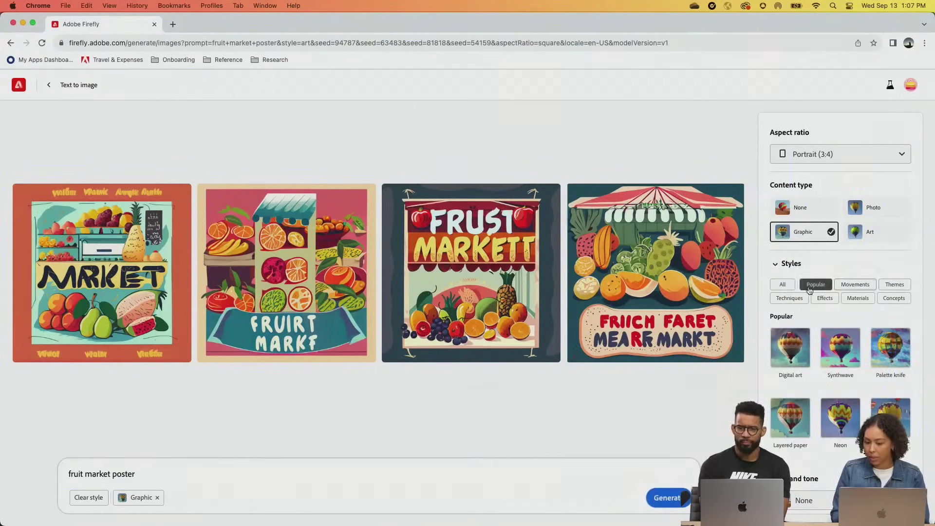
pyautogui.click(786, 288)
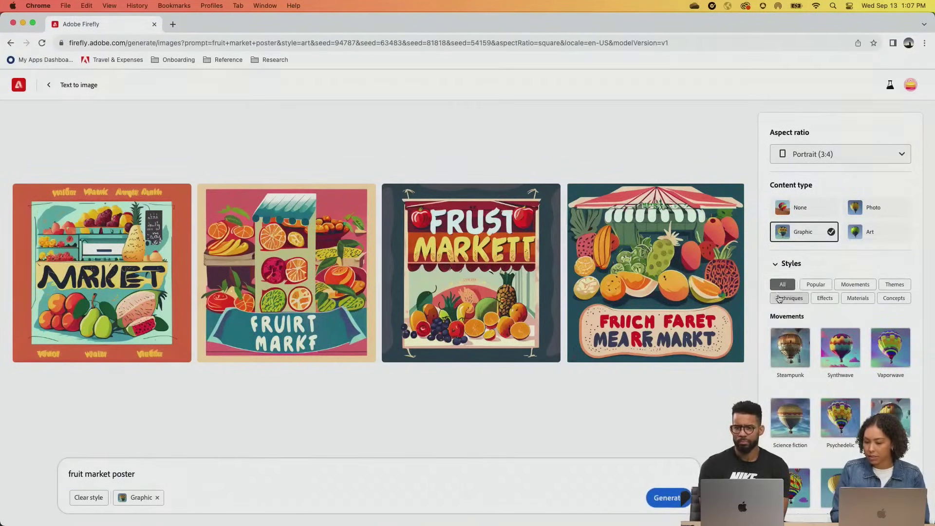
pyautogui.scroll(-10, 762, 332)
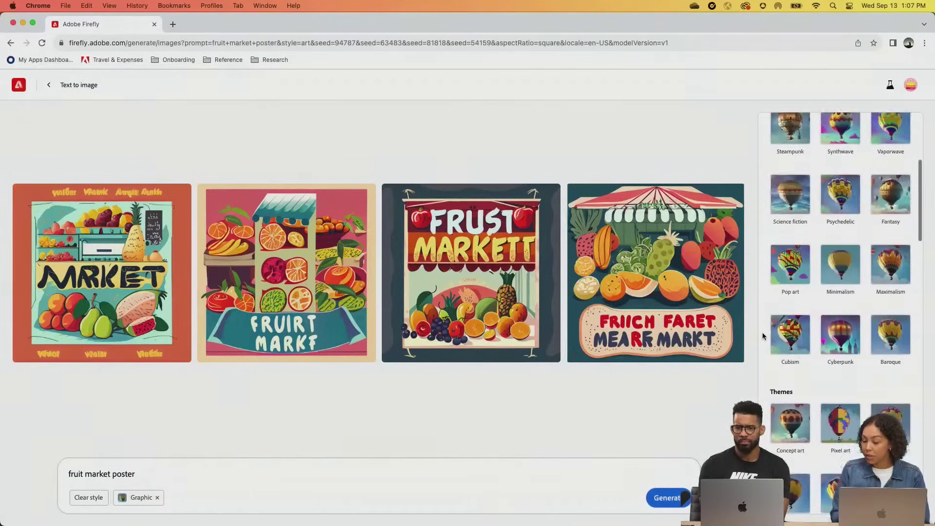
pyautogui.scroll(-7, 762, 331)
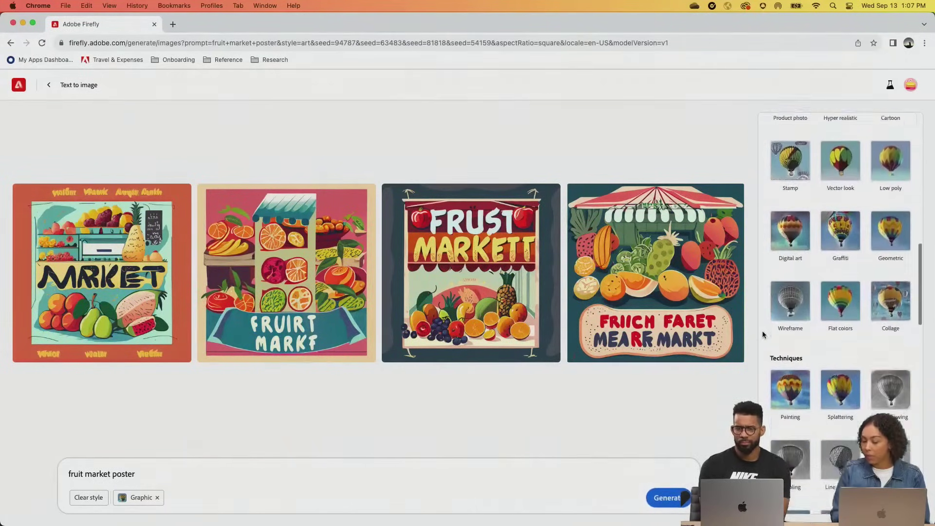
pyautogui.scroll(15, 762, 331)
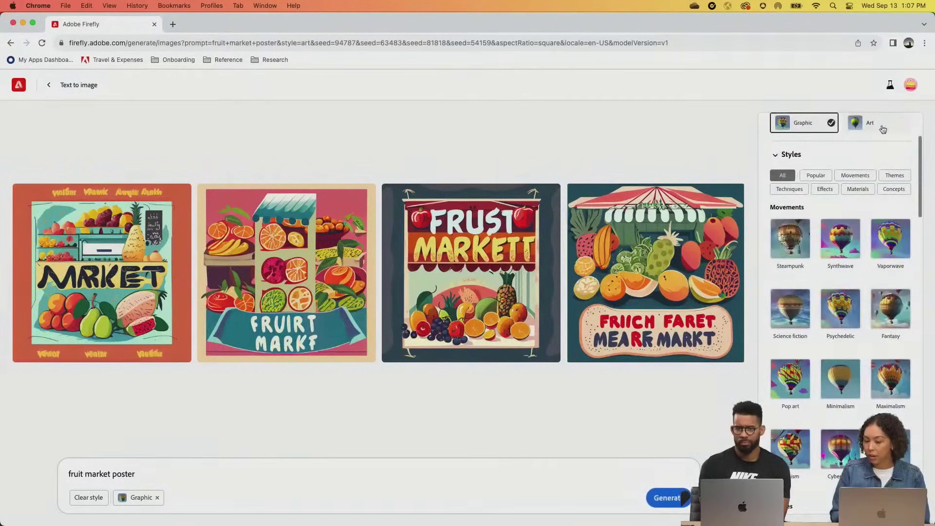
pyautogui.click(825, 180)
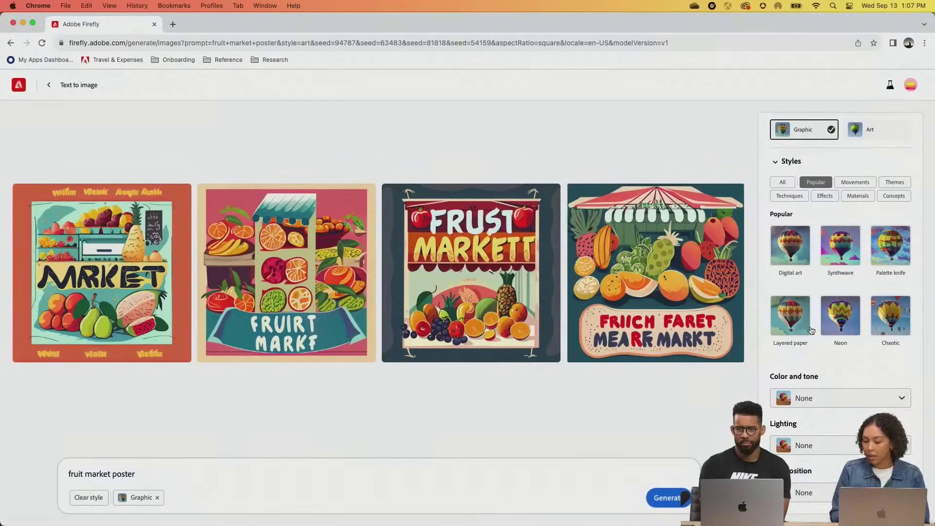
pyautogui.click(855, 182)
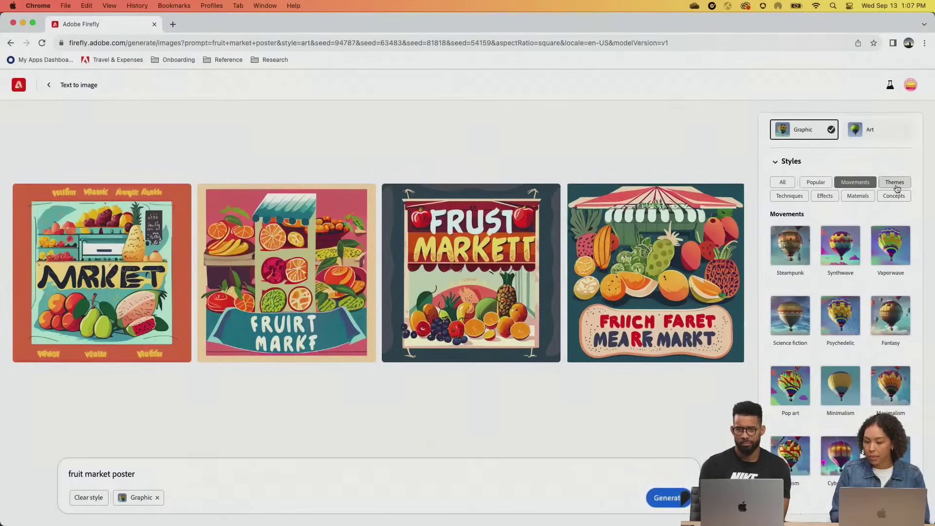
# Add the Minimalism style from the full list of styles and collapse the style list.
pyautogui.click(783, 183)
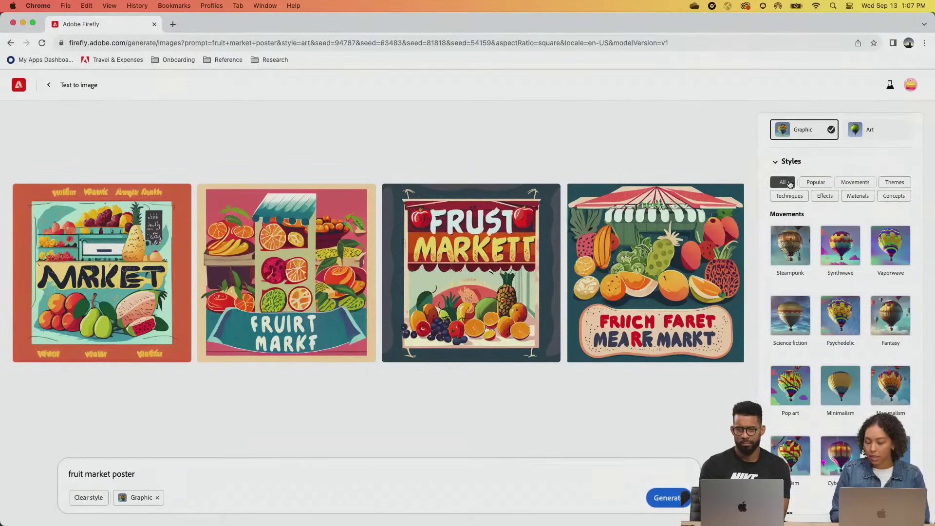
pyautogui.scroll(-5, 789, 290)
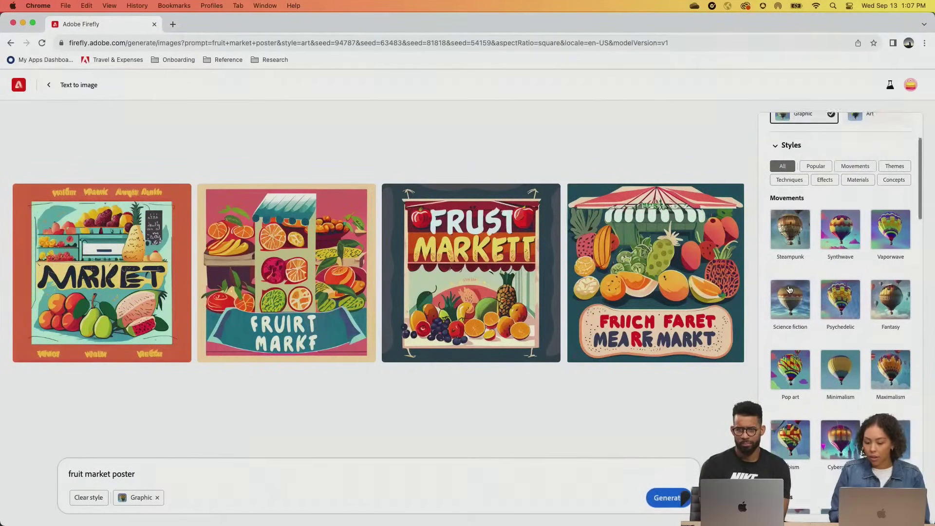
pyautogui.click(831, 270)
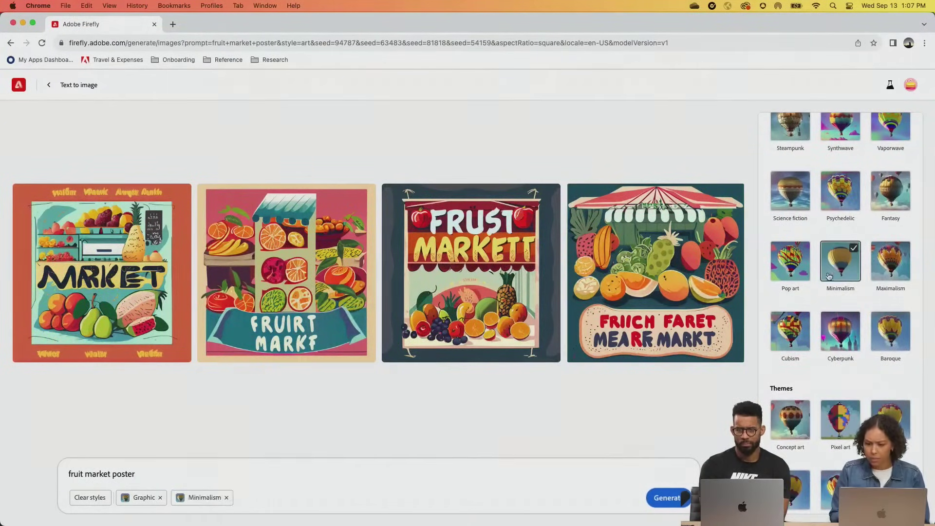
pyautogui.scroll(5, 814, 300)
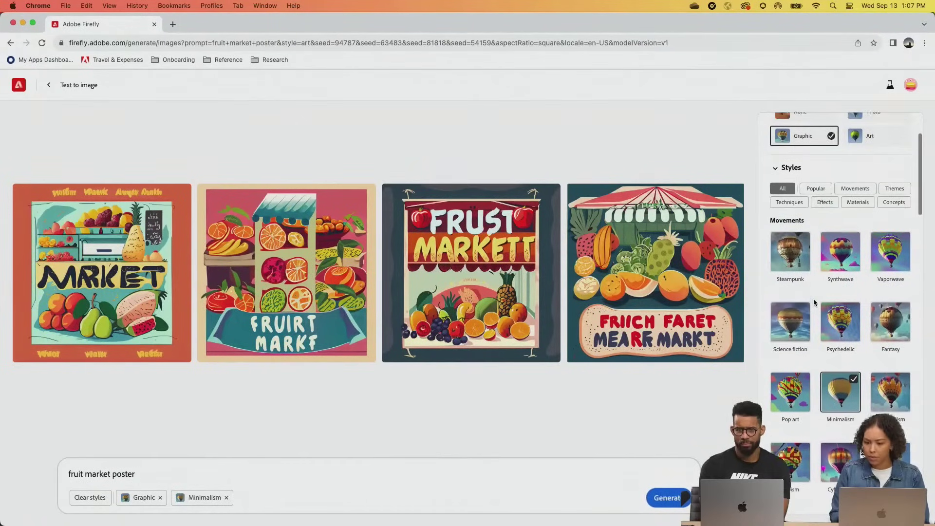
pyautogui.scroll(-10, 813, 303)
pyautogui.scroll(10, 814, 302)
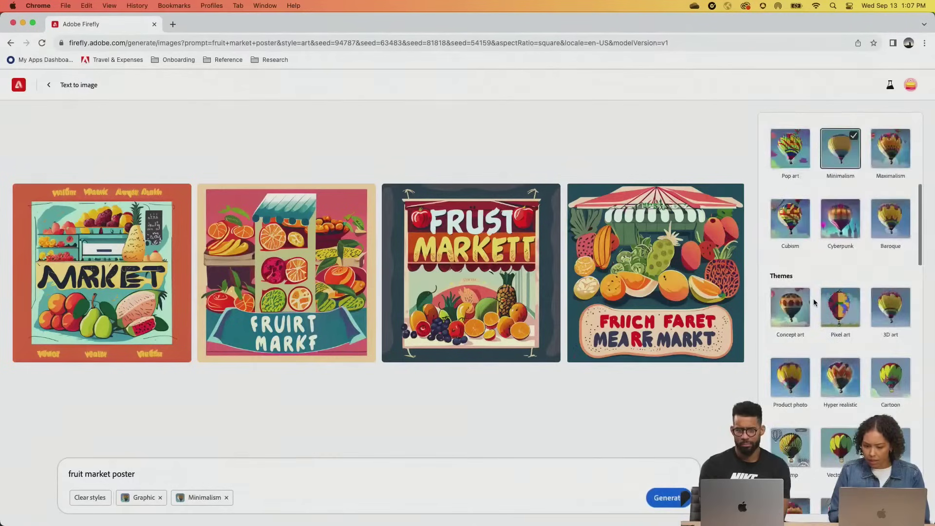
pyautogui.click(776, 265)
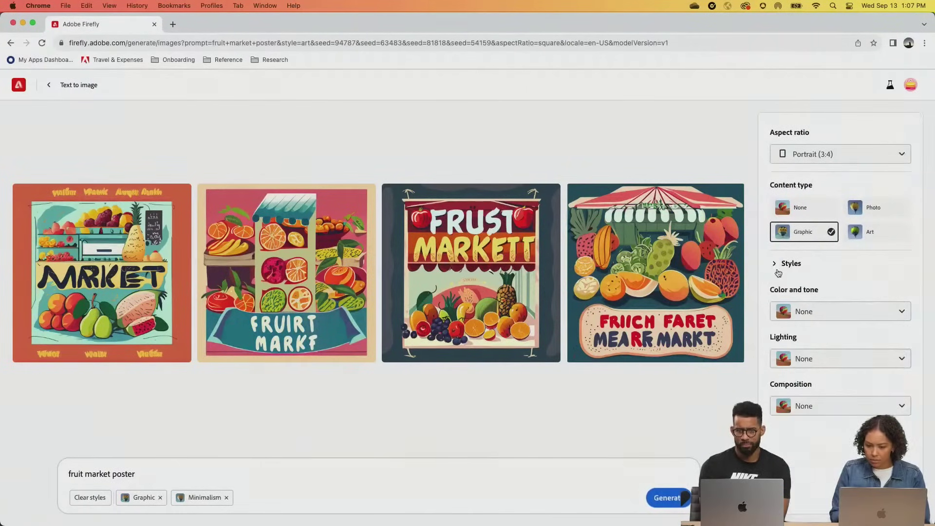
# Set the color and tone to Vibrant color, keep lighting and composition at None, and generate the images.
pyautogui.click(817, 312)
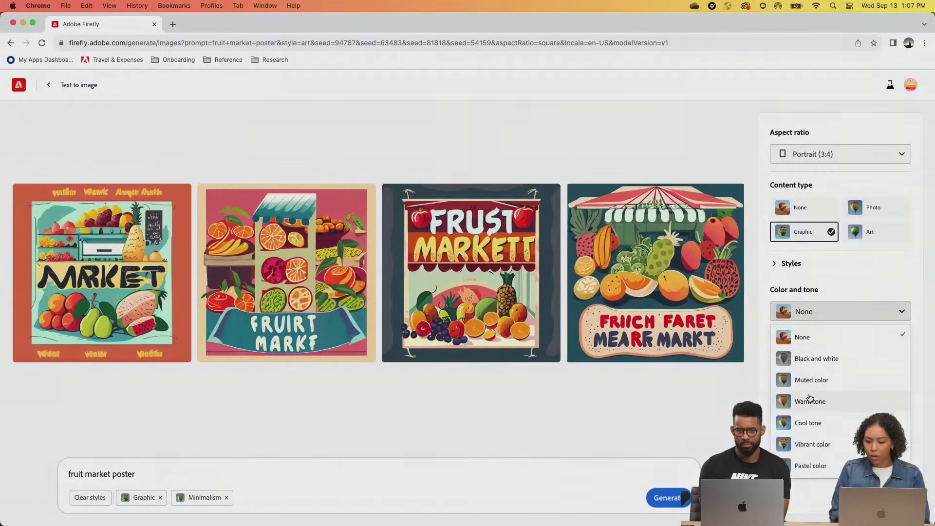
pyautogui.click(811, 444)
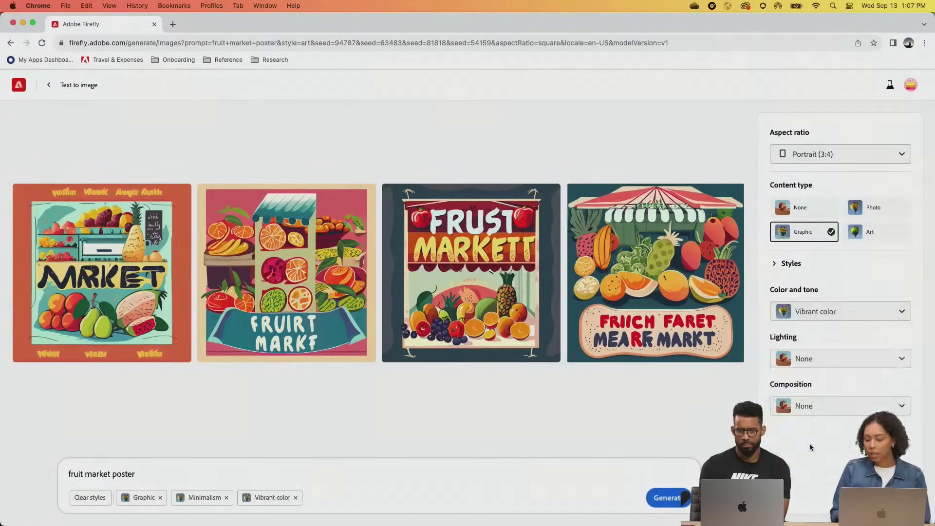
pyautogui.click(827, 357)
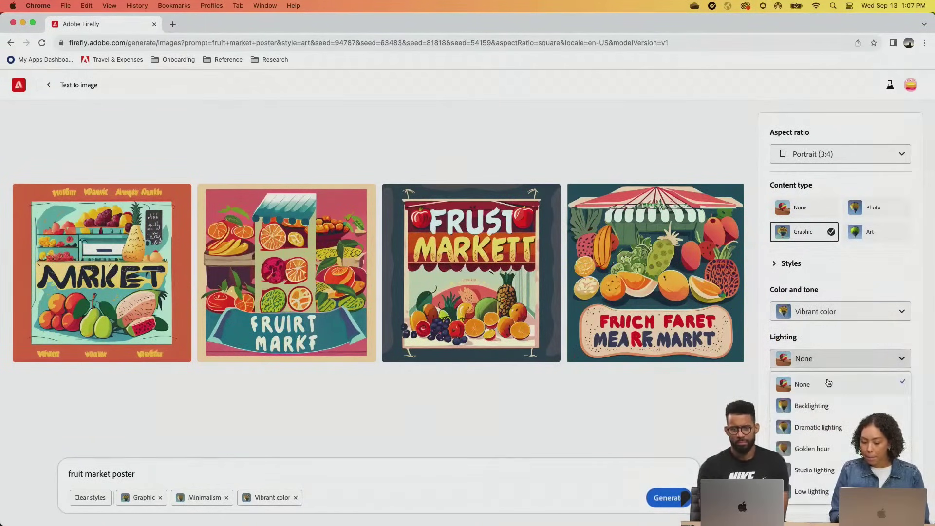
pyautogui.click(821, 339)
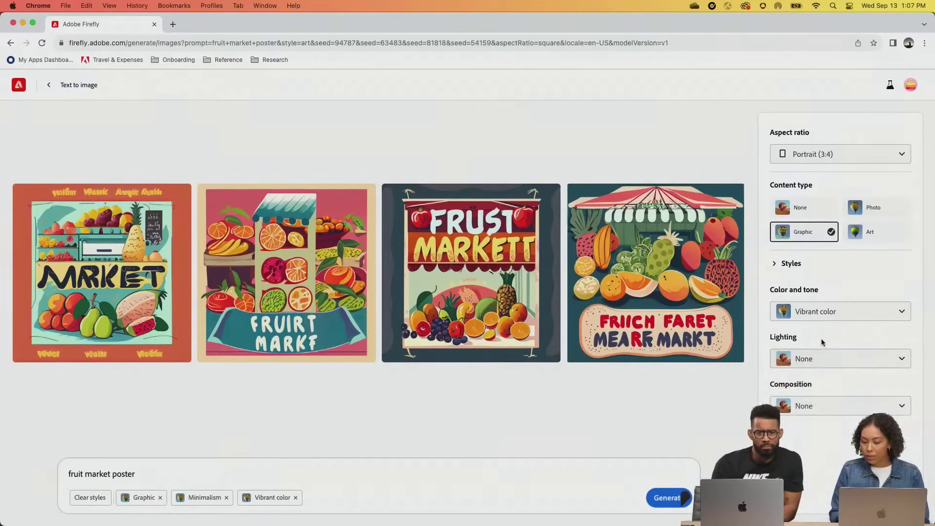
pyautogui.click(807, 407)
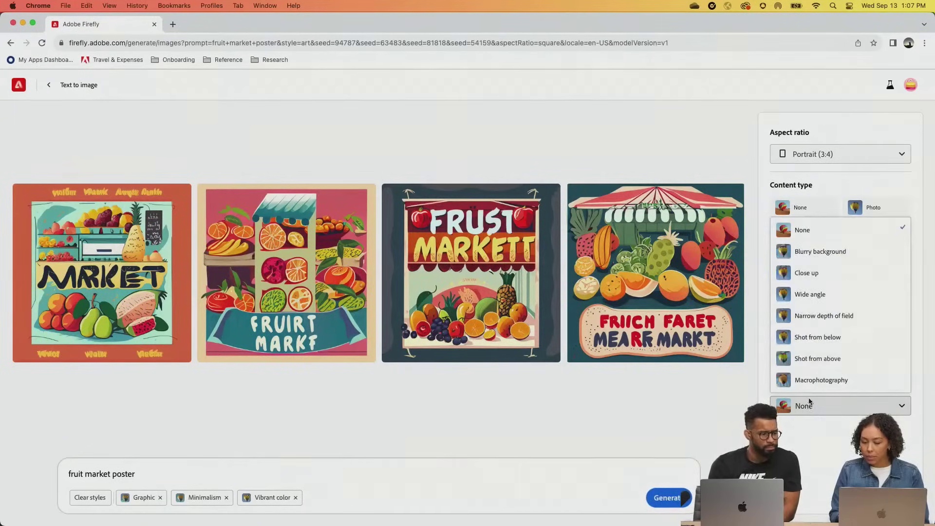
pyautogui.click(811, 436)
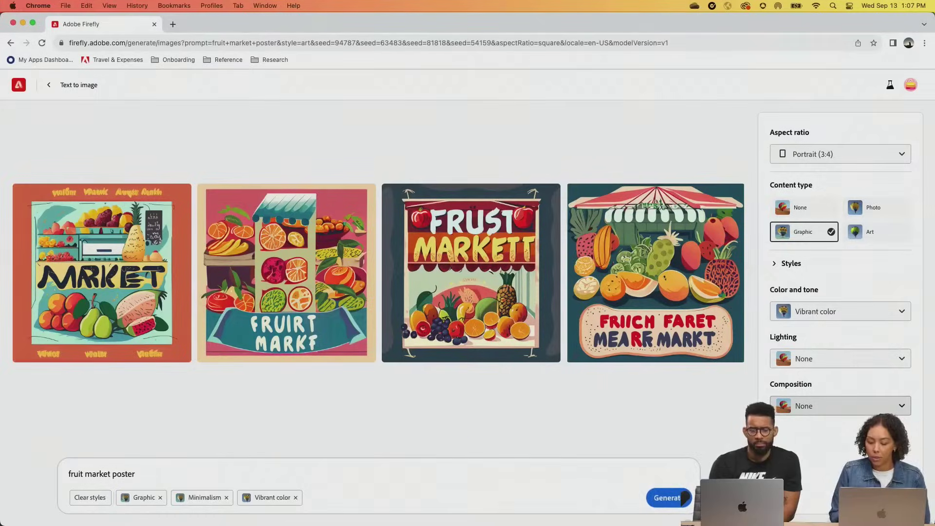
pyautogui.click(682, 498)
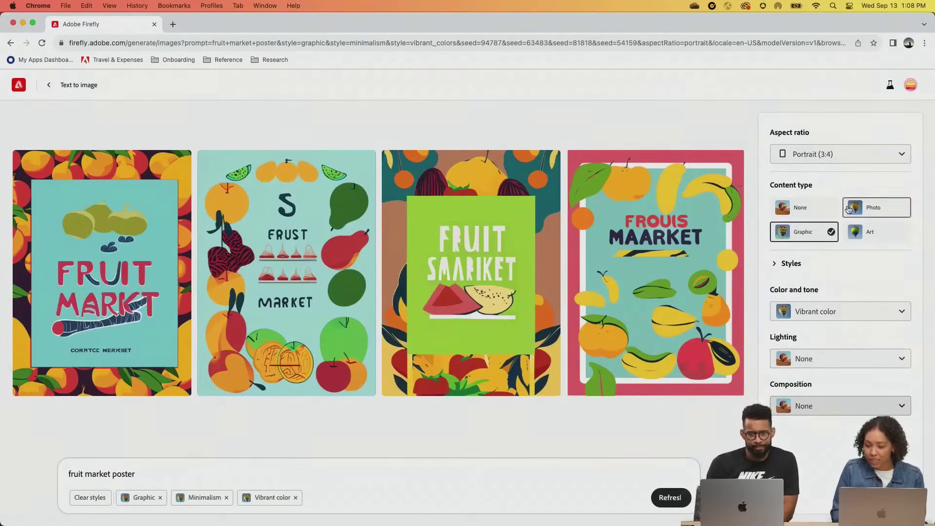
# Remove the Minimalism style from the generated posters and refresh the results for a new set of variations.
pyautogui.click(775, 263)
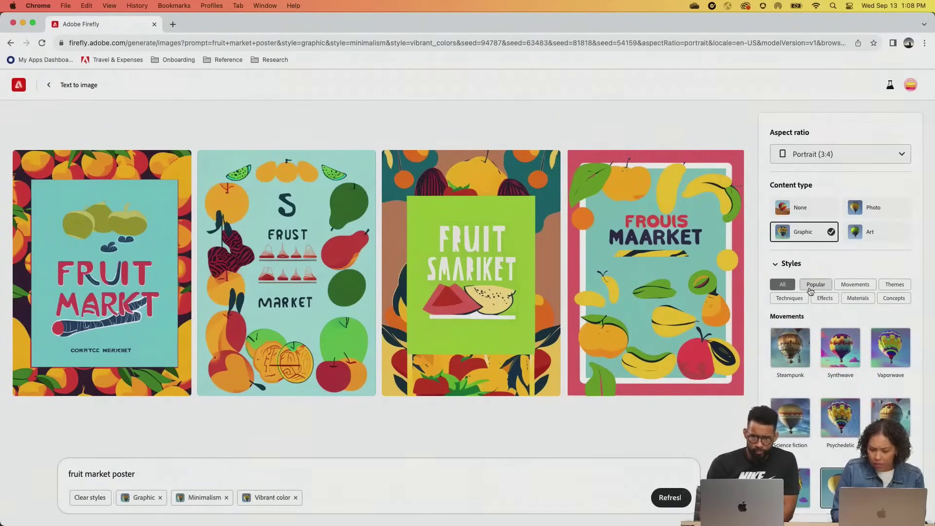
pyautogui.scroll(-3, 812, 384)
pyautogui.click(833, 429)
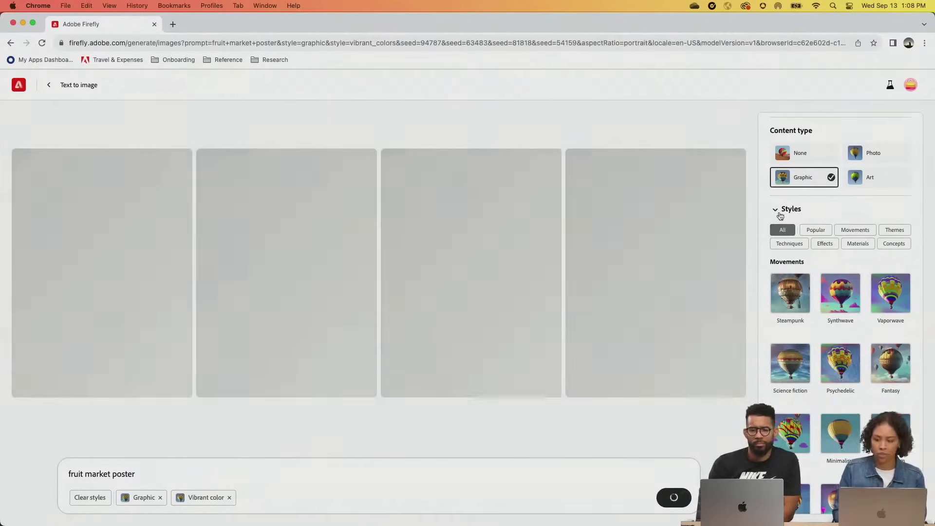
pyautogui.click(780, 214)
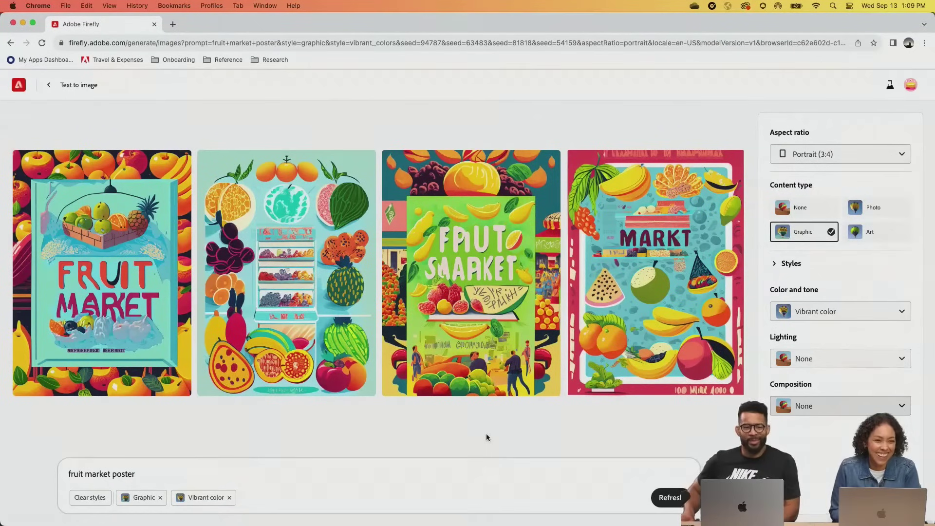
pyautogui.click(666, 499)
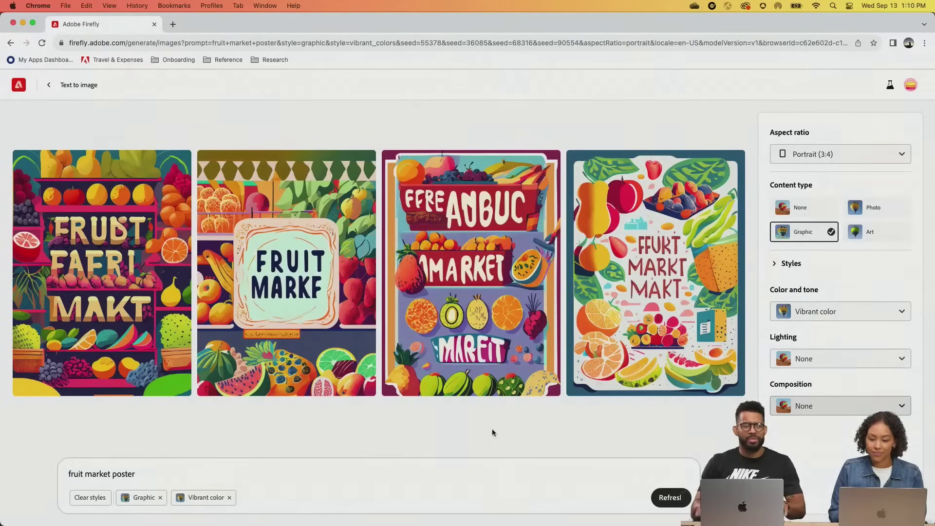
# Enlarge the white poster bordered with fruit and leaves and open its editing options.
pyautogui.moveTo(662, 345)
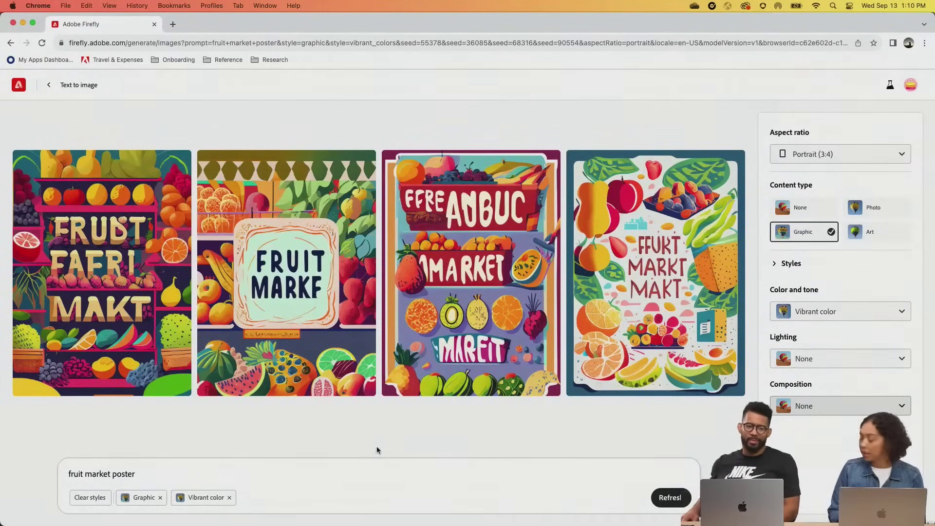
pyautogui.moveTo(641, 285)
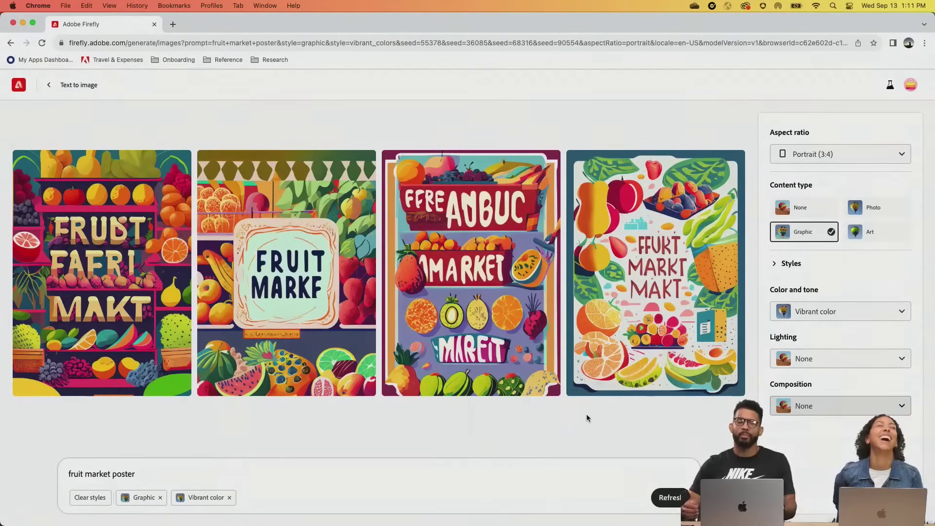
pyautogui.moveTo(635, 328)
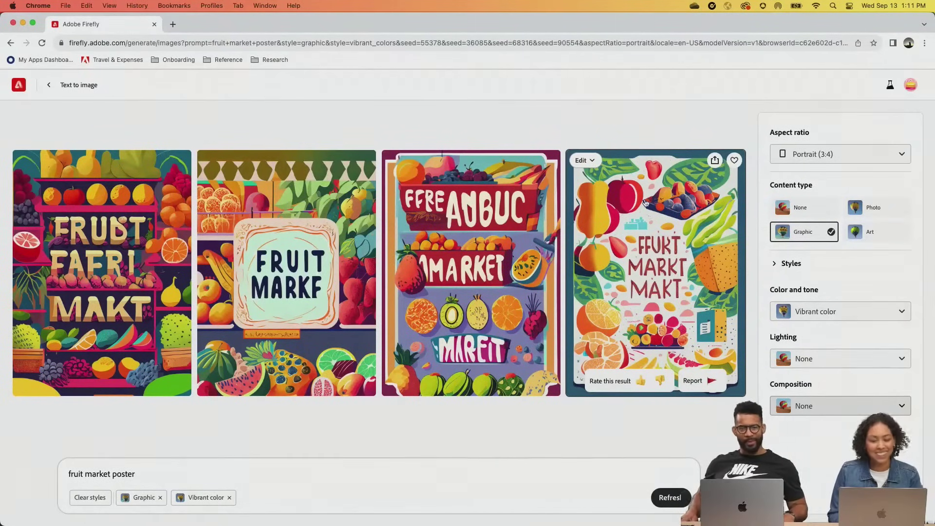
pyautogui.click(645, 202)
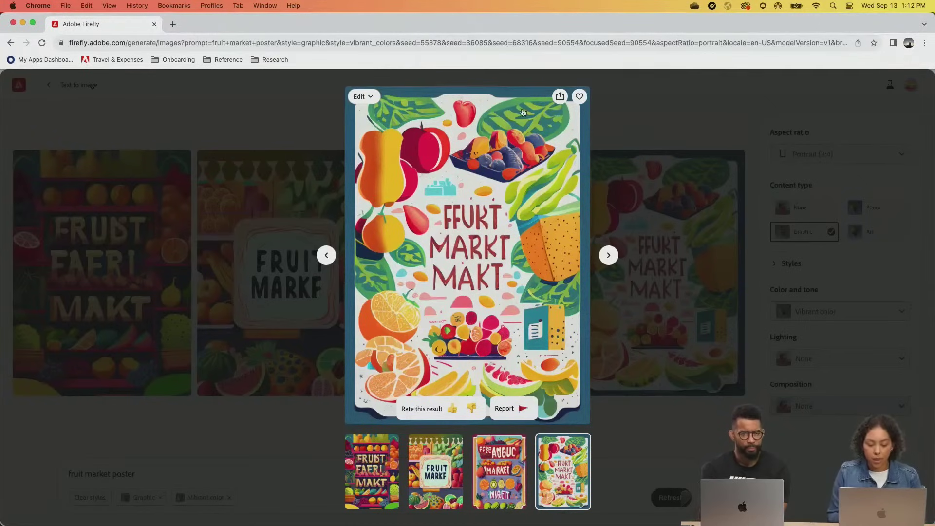
pyautogui.click(371, 98)
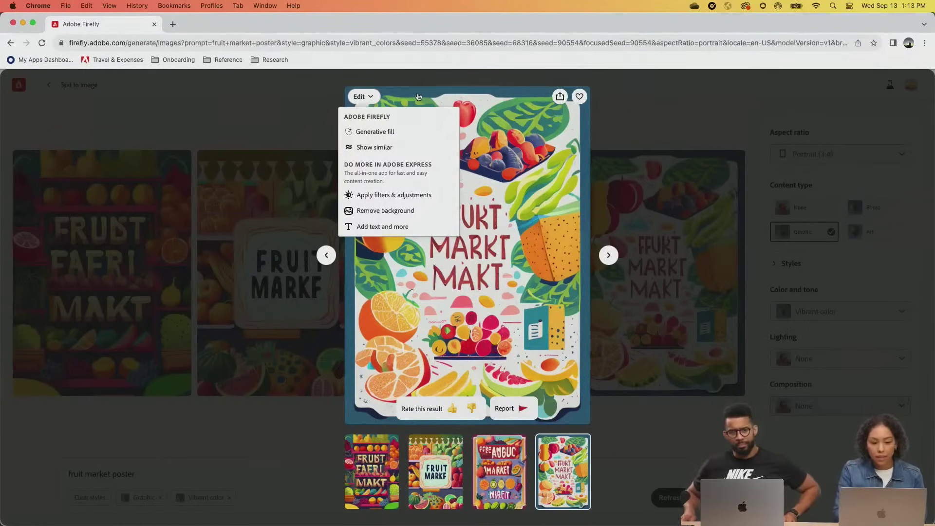
# Download the enlarged fruit market poster image.
pyautogui.click(559, 98)
pyautogui.click(559, 97)
pyautogui.click(548, 118)
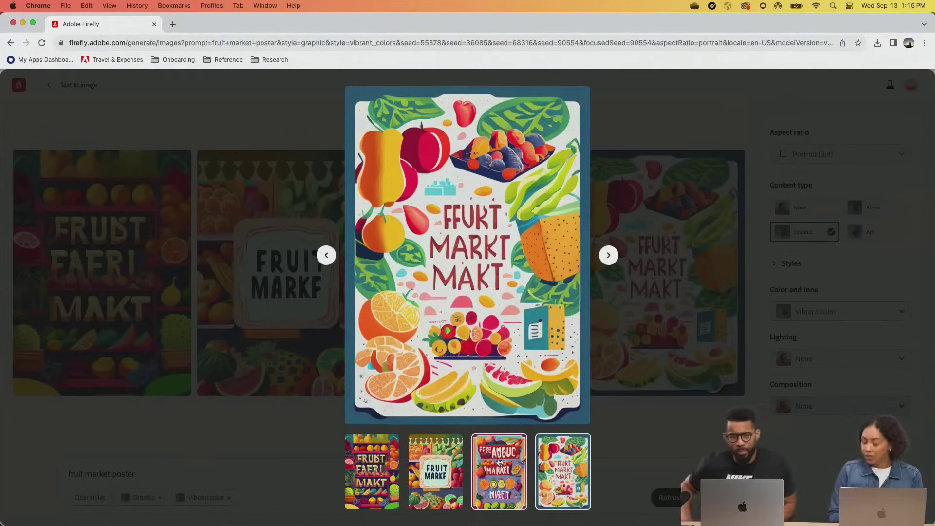
pyautogui.moveTo(570, 524)
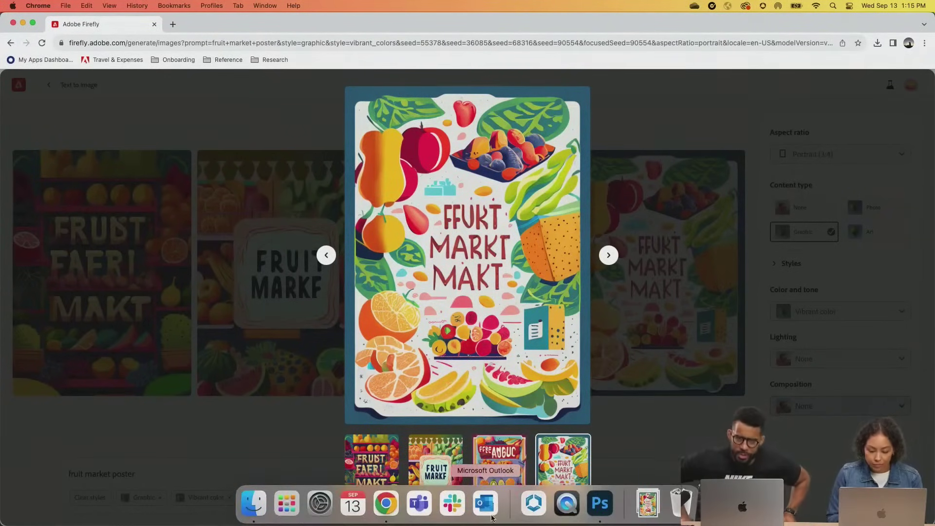
pyautogui.click(600, 504)
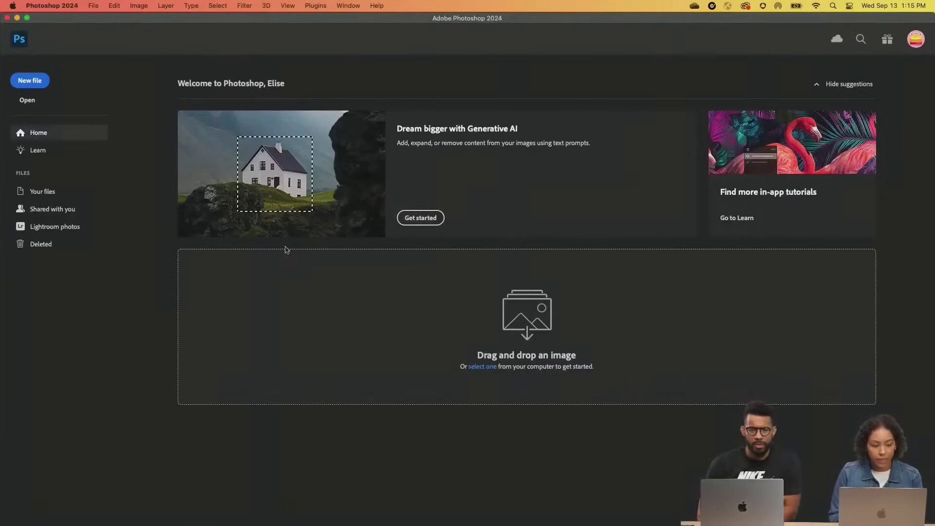
pyautogui.moveTo(353, 522)
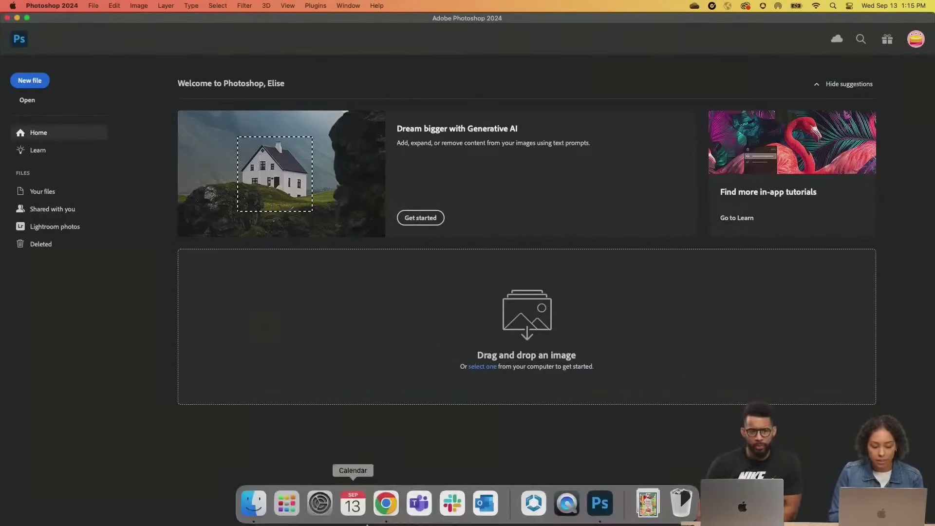
pyautogui.click(386, 504)
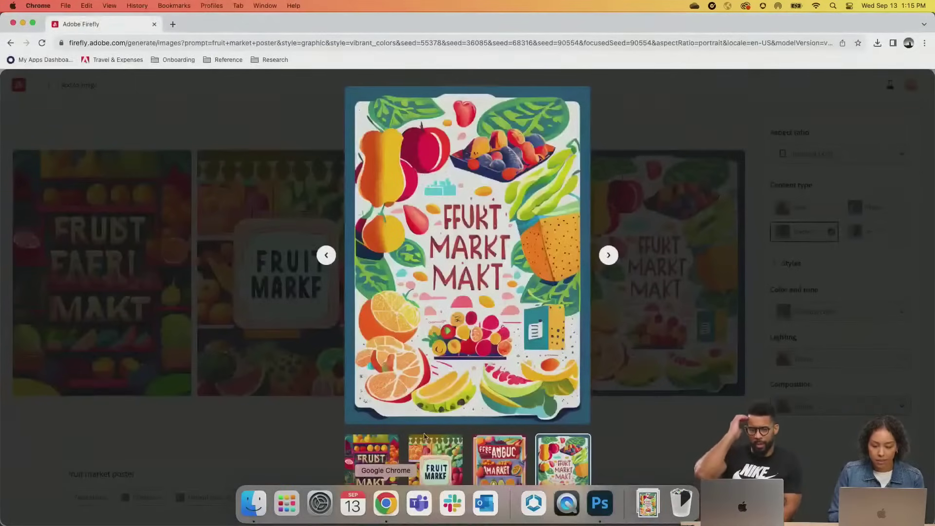
pyautogui.click(878, 43)
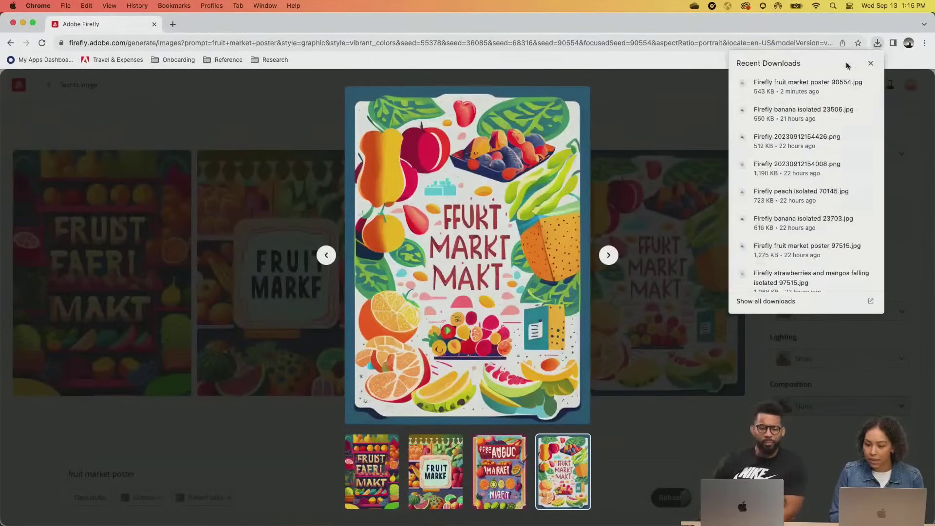
pyautogui.rightClick(820, 81)
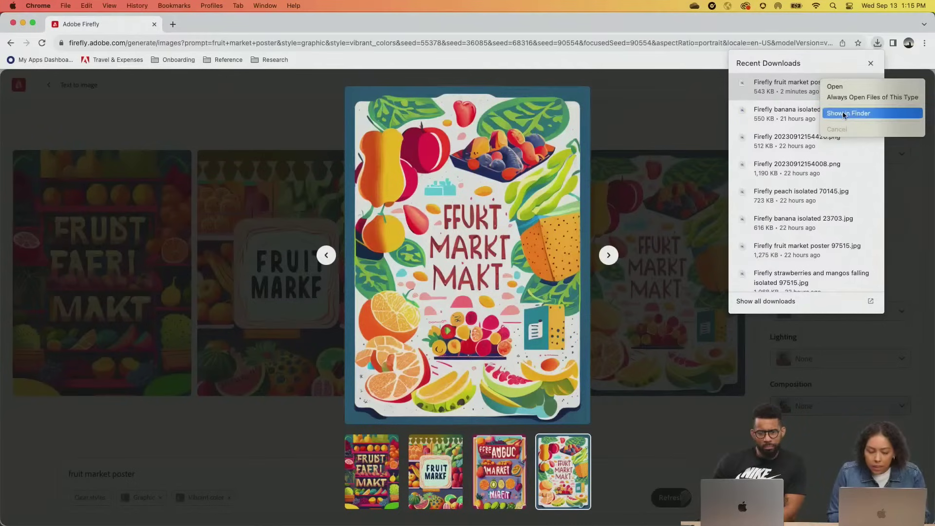
pyautogui.click(831, 26)
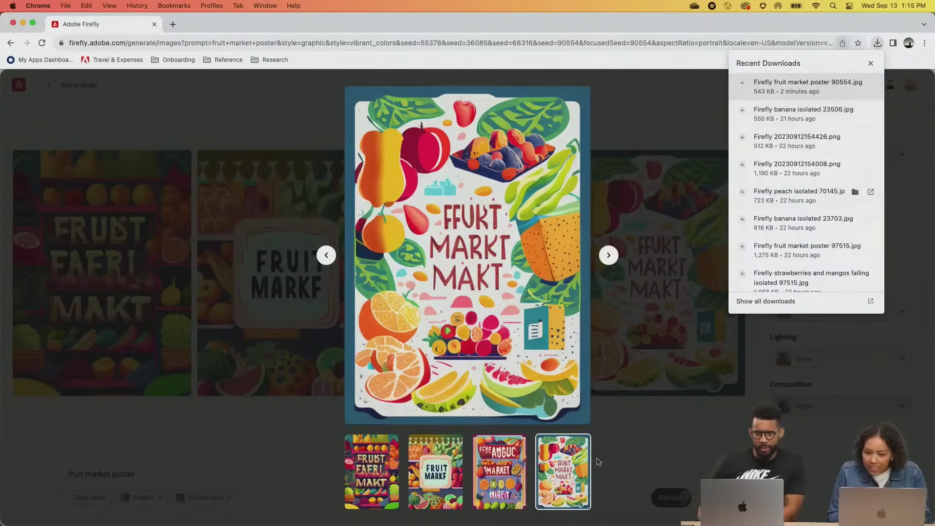
# Switch to Photoshop and narrow both its window and the browser window so the two overlap with each still reachable.
pyautogui.click(597, 505)
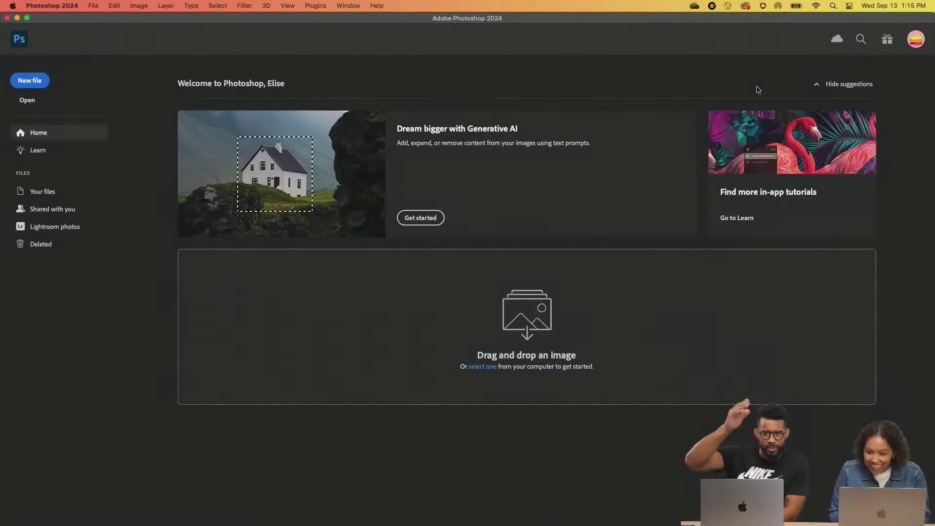
pyautogui.moveTo(934, 19); pyautogui.dragTo(690, 22)
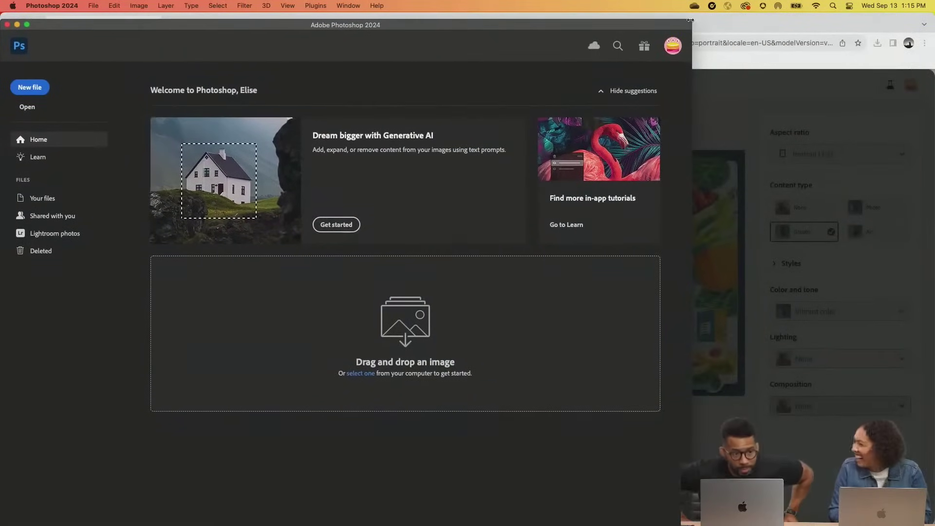
pyautogui.click(780, 24)
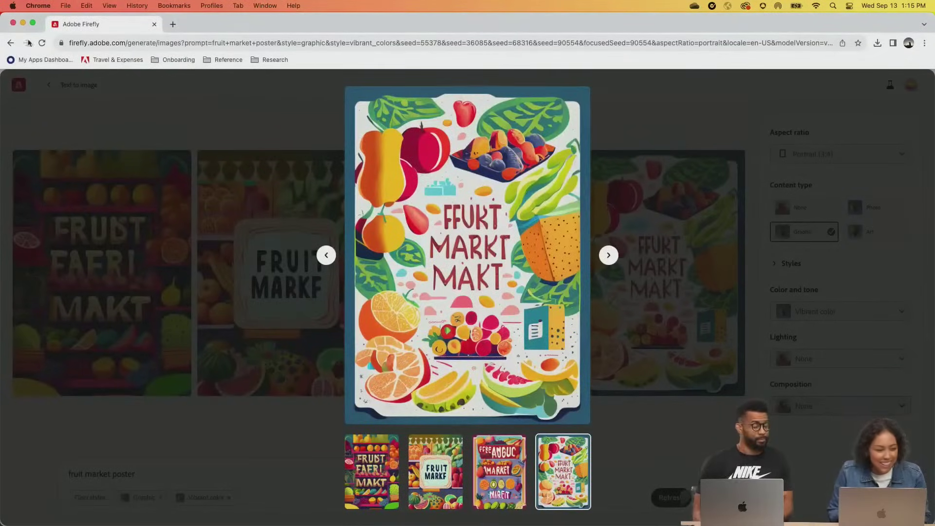
pyautogui.moveTo(1, 13); pyautogui.dragTo(189, 14)
pyautogui.click(165, 25)
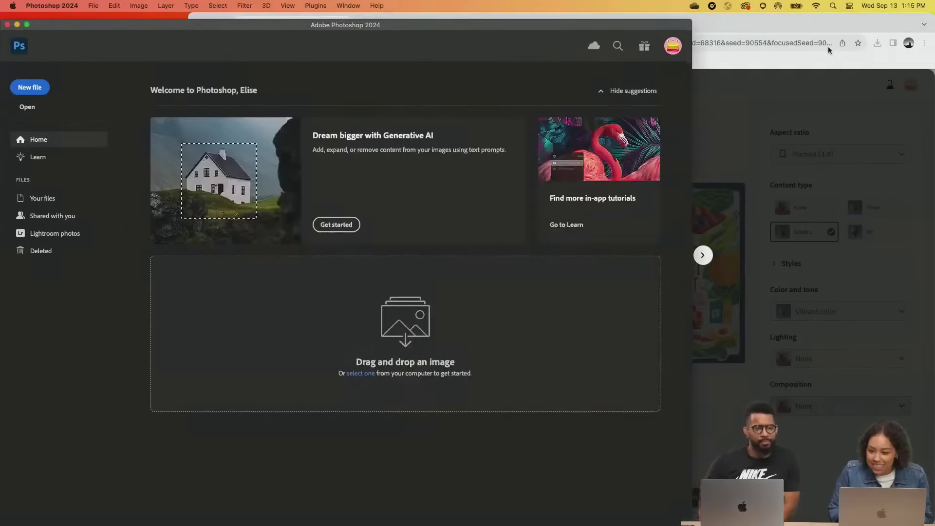
# Open the downloaded "Firefly fruit market poster 90554.jpg" in Photoshop from the browser's recent downloads and dismiss the clone stamp message.
pyautogui.click(877, 43)
pyautogui.moveTo(818, 85); pyautogui.dragTo(167, 286)
pyautogui.click(468, 167)
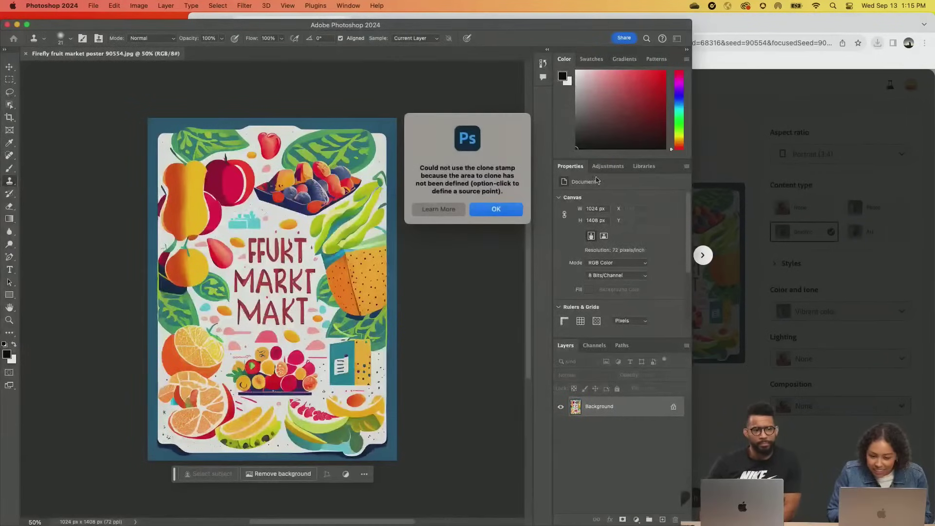
pyautogui.click(494, 210)
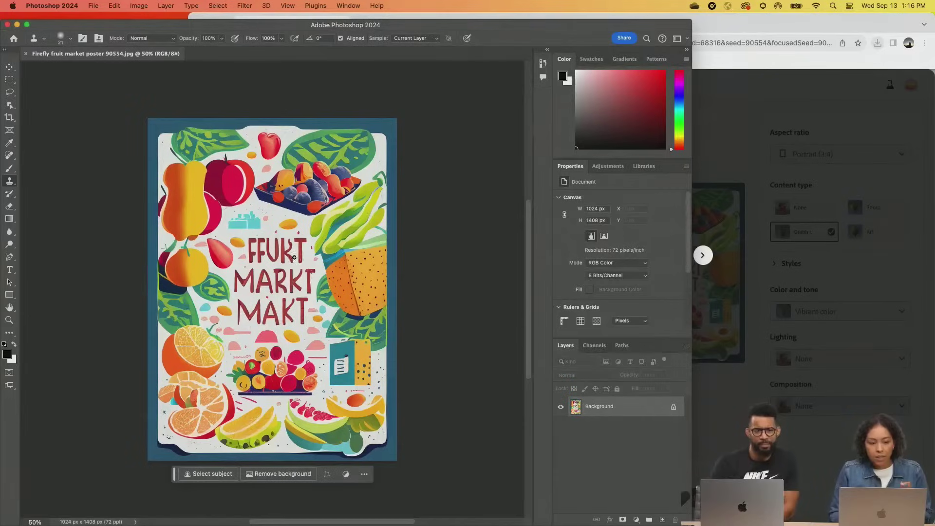
# Return to Firefly in the browser, clear the poster prompt with its Vibrant color and Graphic styles, and set the aspect ratio to Square (1:1).
pyautogui.click(716, 129)
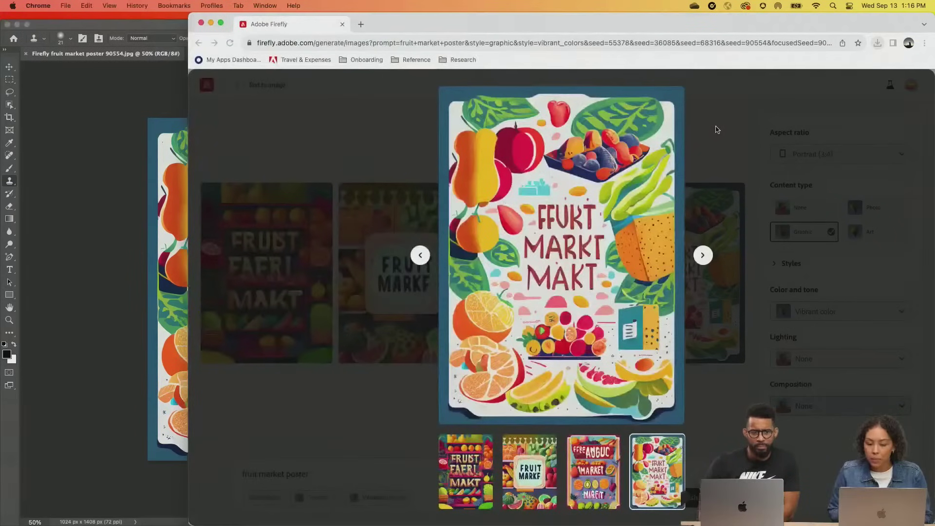
pyautogui.click(732, 130)
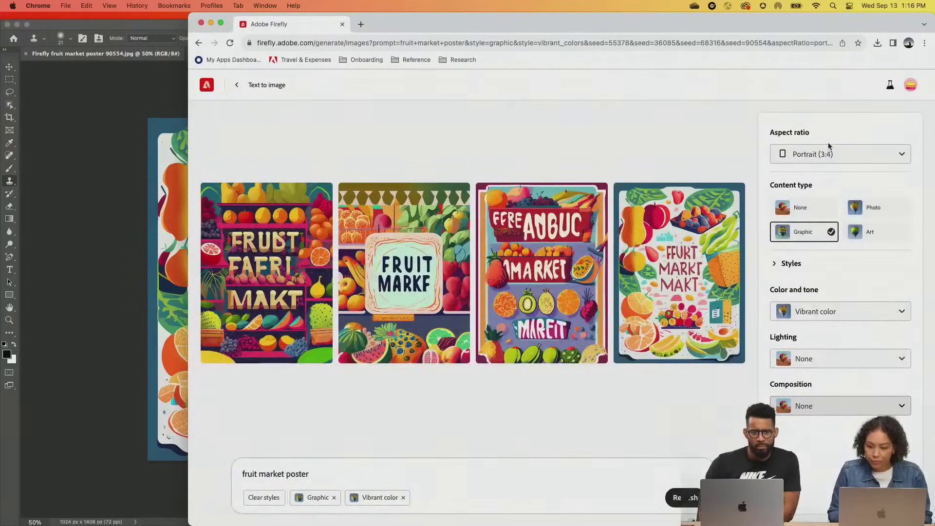
pyautogui.click(403, 498)
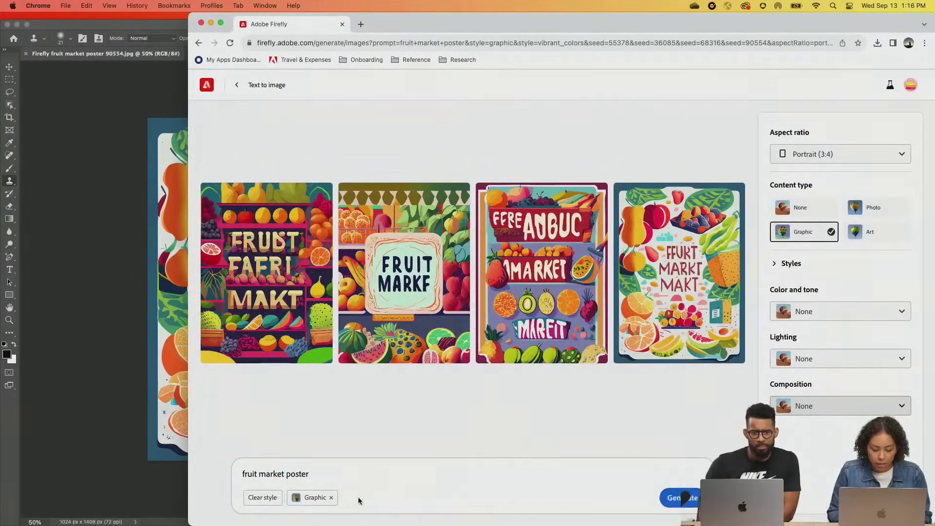
pyautogui.click(331, 499)
pyautogui.tripleClick(333, 498)
pyautogui.press('BackSpace')
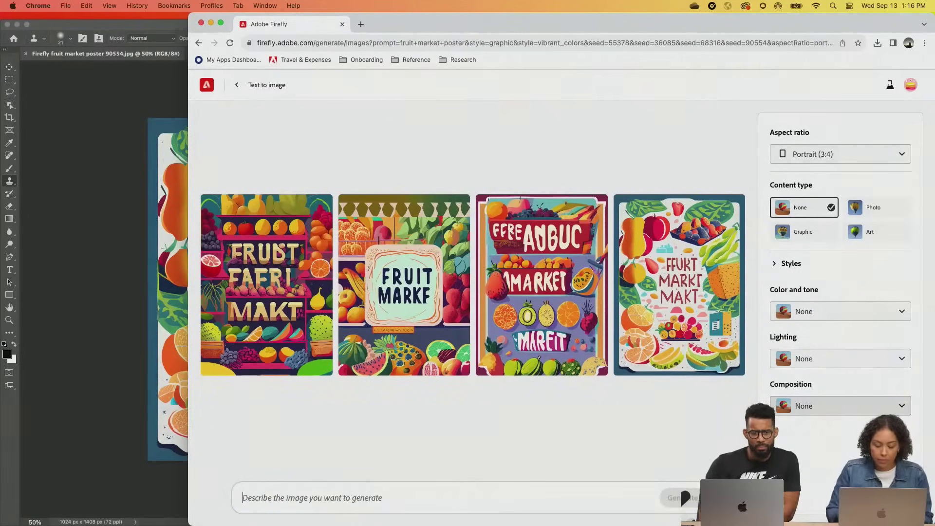
pyautogui.click(790, 158)
pyautogui.click(798, 219)
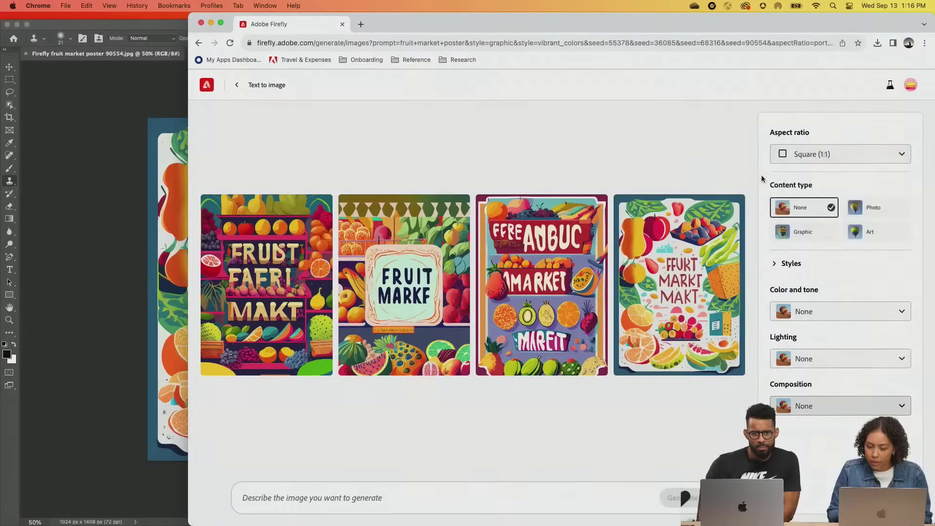
# Set the content type to Photo, generate square images from the prompt "apple", and dismiss the prompt-length tip.
pyautogui.click(877, 208)
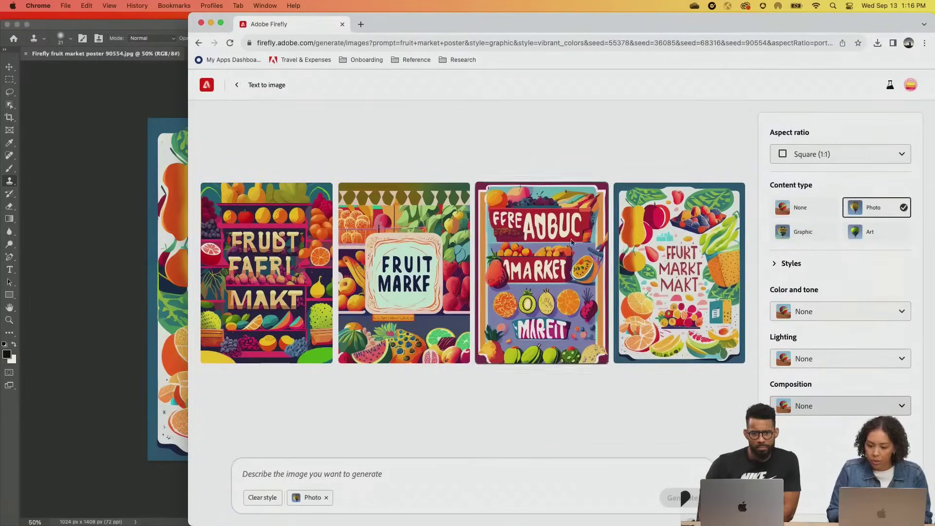
pyautogui.click(141, 340)
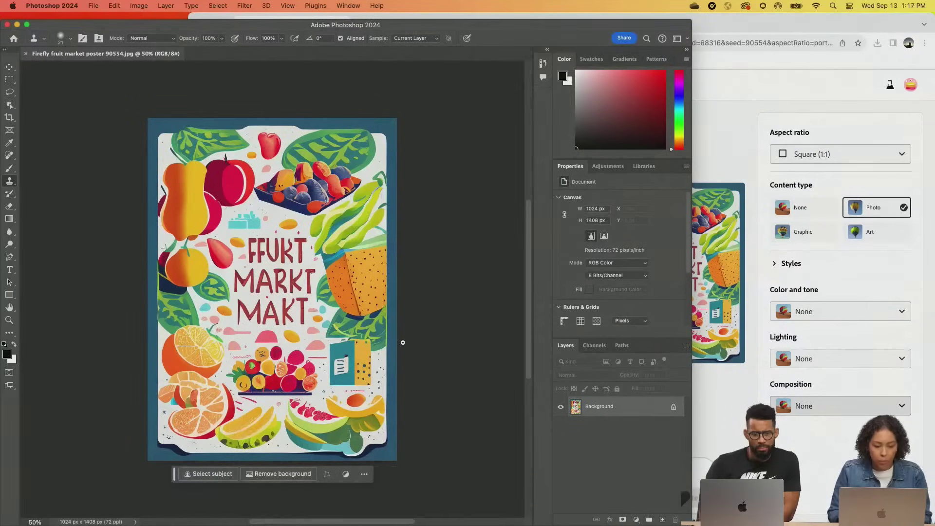
pyautogui.click(730, 156)
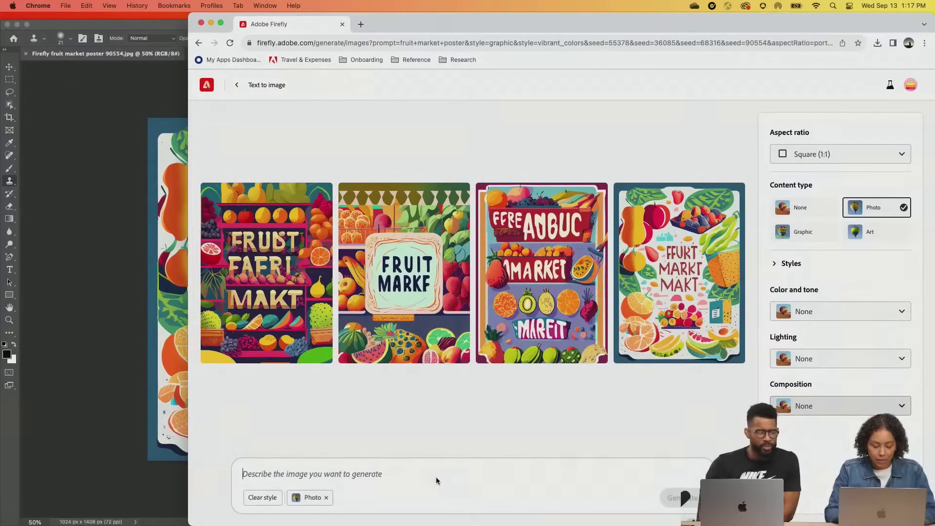
pyautogui.write('apple')
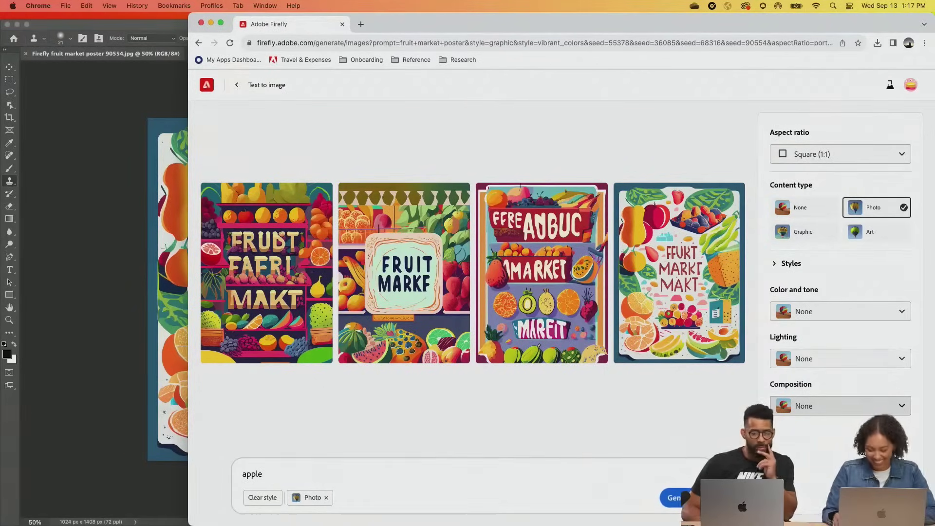
pyautogui.click(679, 497)
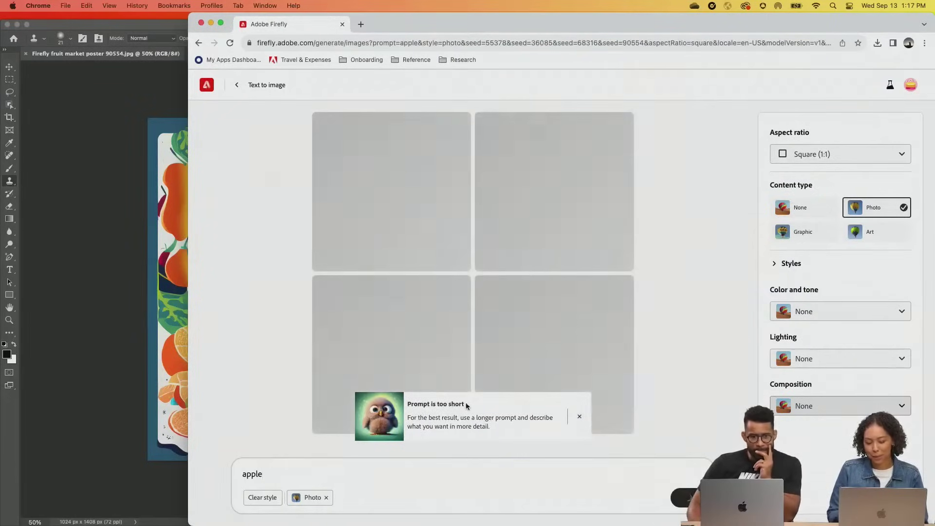
pyautogui.click(580, 416)
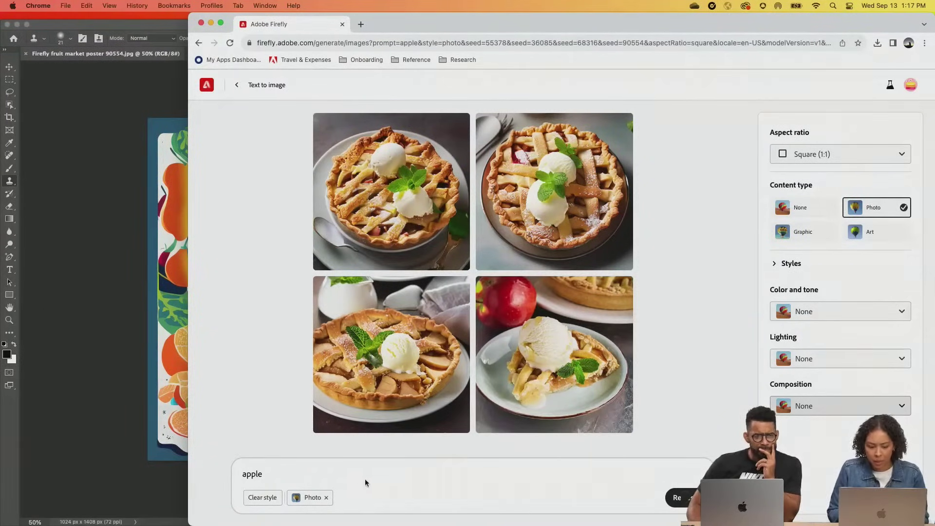
# Extend the prompt to "apple isolated", generate new images, and dismiss the prompt-length tip.
pyautogui.click(349, 474)
pyautogui.write('isolar')
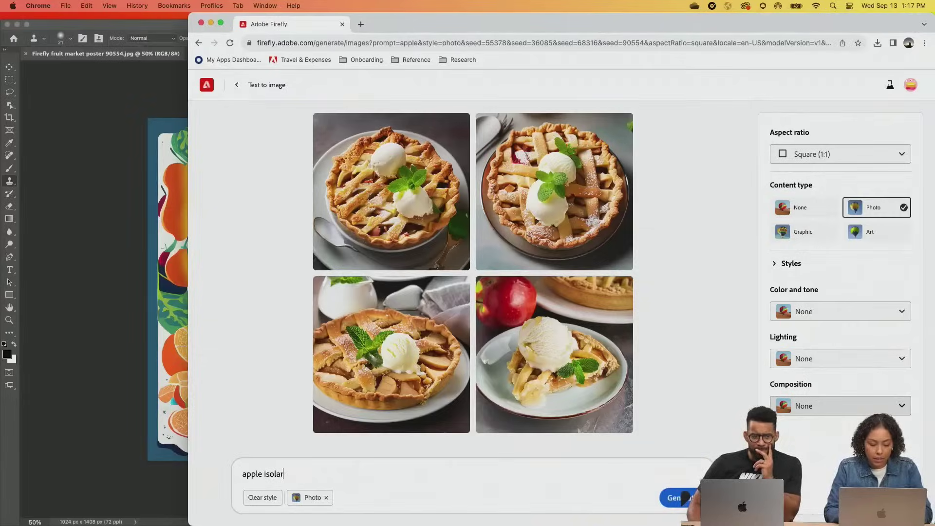
pyautogui.press('BackSpace')
pyautogui.write('ted')
pyautogui.press('Return')
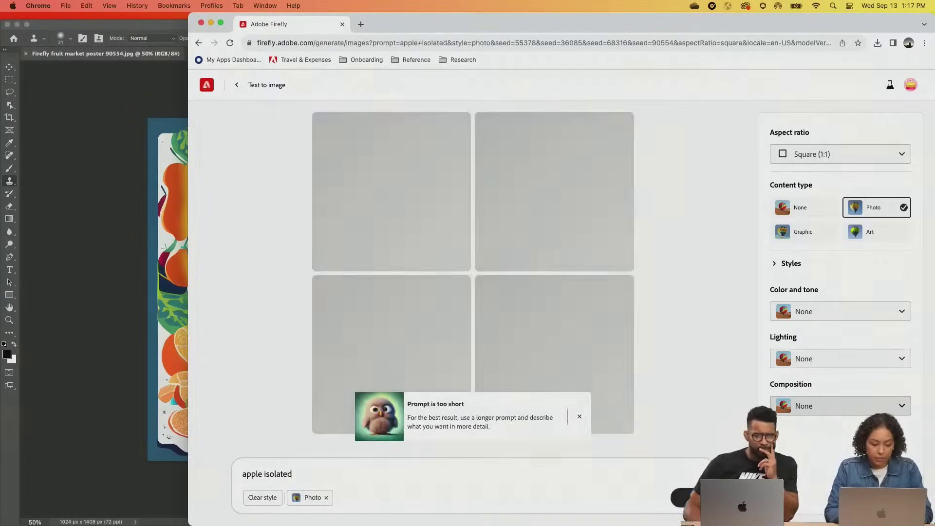
pyautogui.click(580, 416)
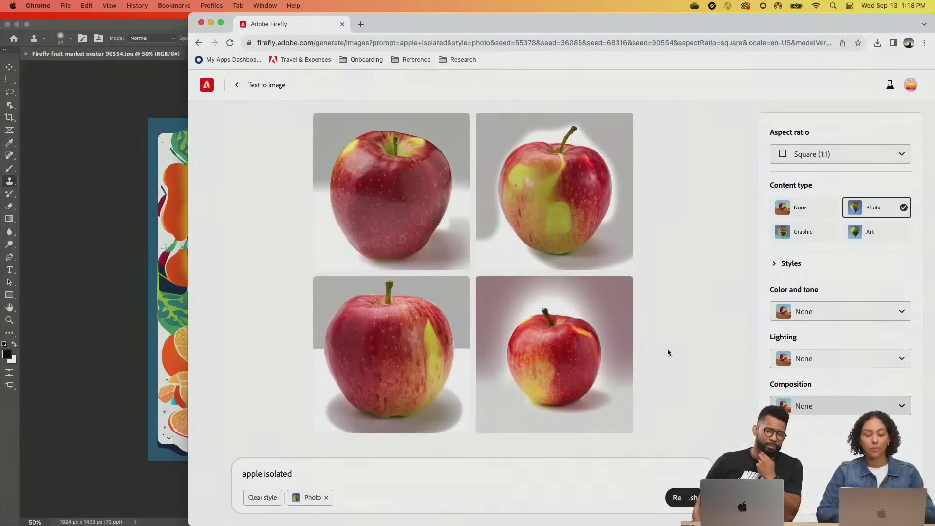
# Set the color and tone to Vibrant color and refresh the isolated apple images.
pyautogui.moveTo(442, 223)
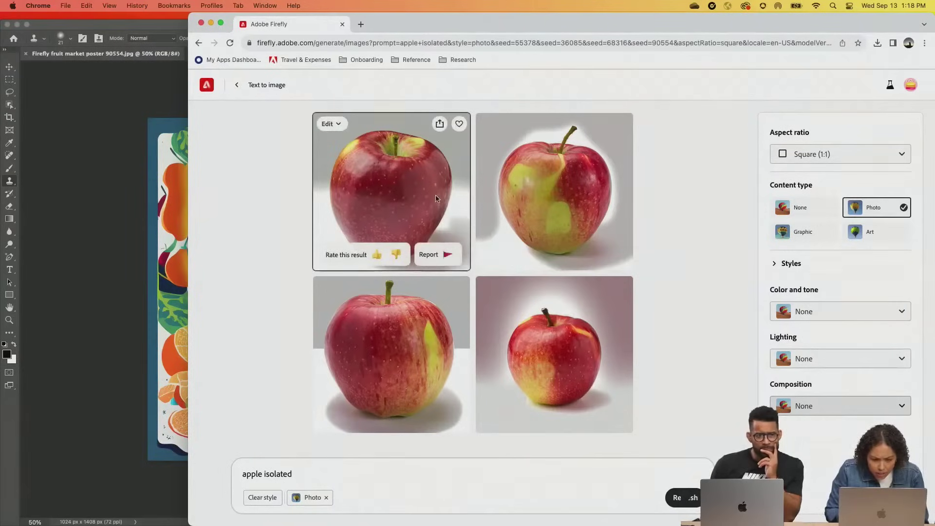
pyautogui.moveTo(535, 347)
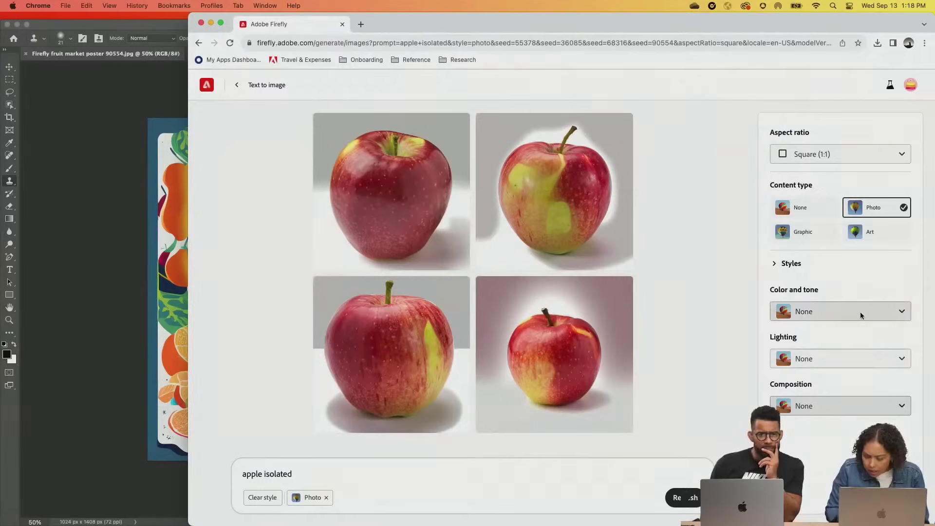
pyautogui.click(801, 311)
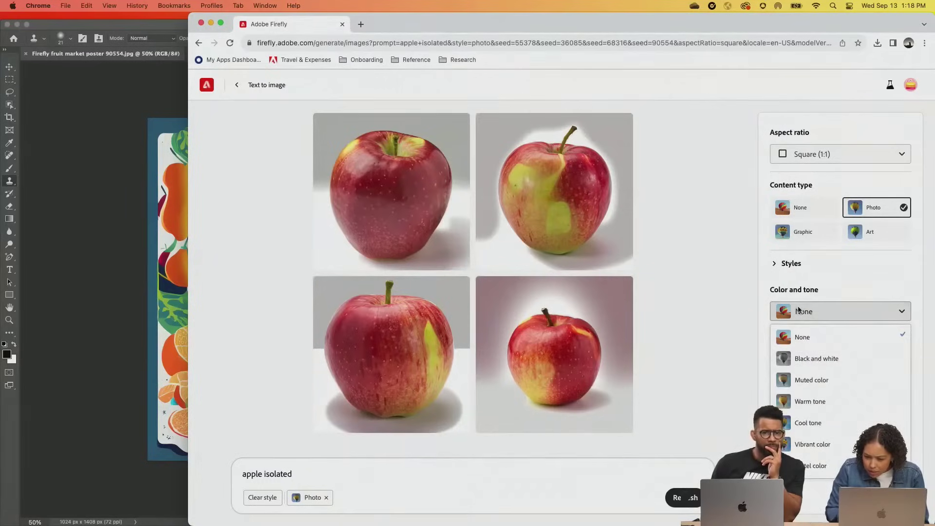
pyautogui.click(810, 444)
pyautogui.click(692, 498)
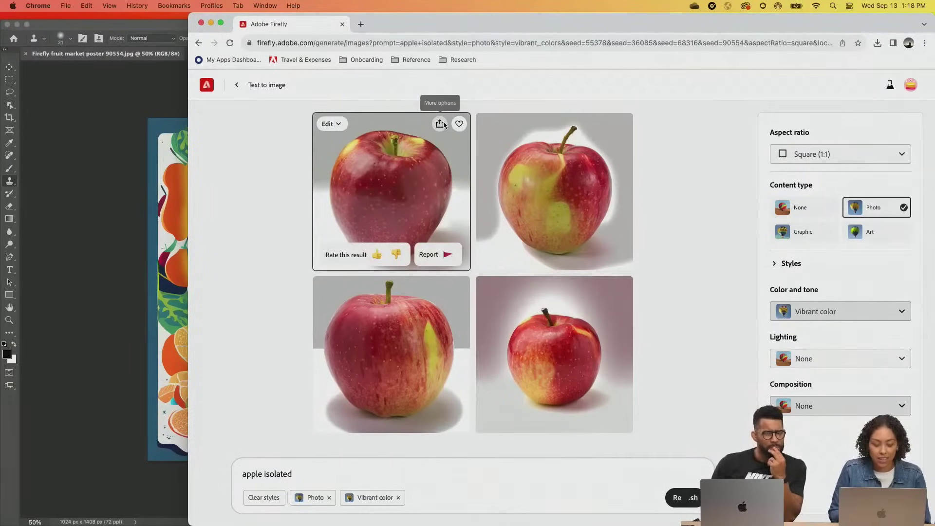
# Download the first isolated apple image, then switch to Photoshop and shift its window slightly away from the screen edge.
pyautogui.click(440, 124)
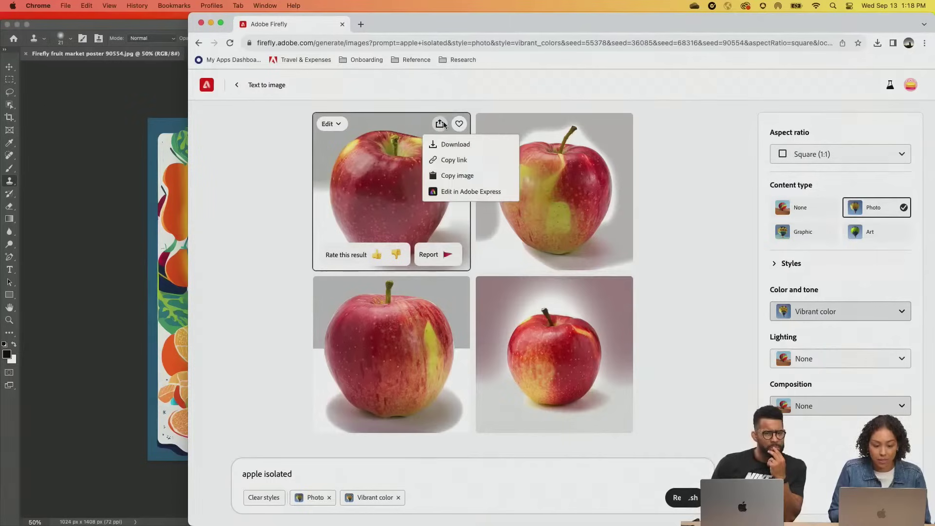
pyautogui.click(458, 149)
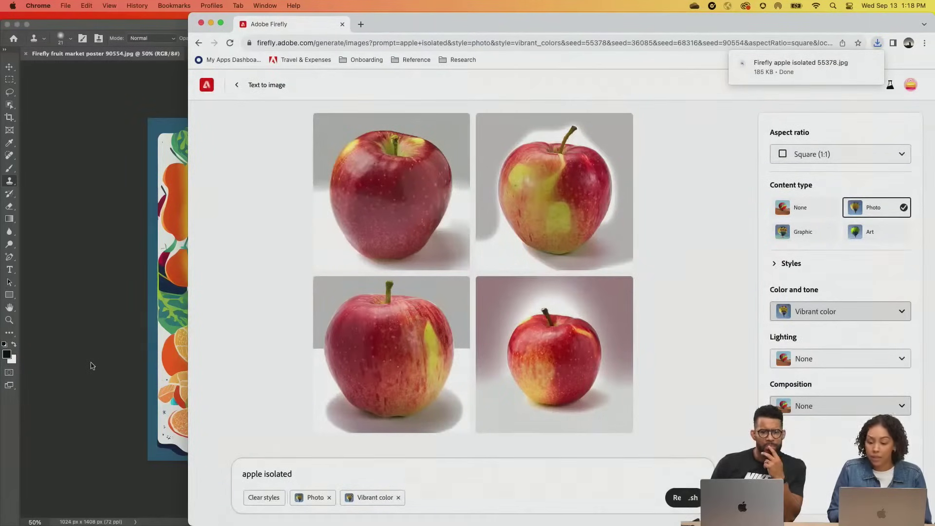
pyautogui.click(107, 343)
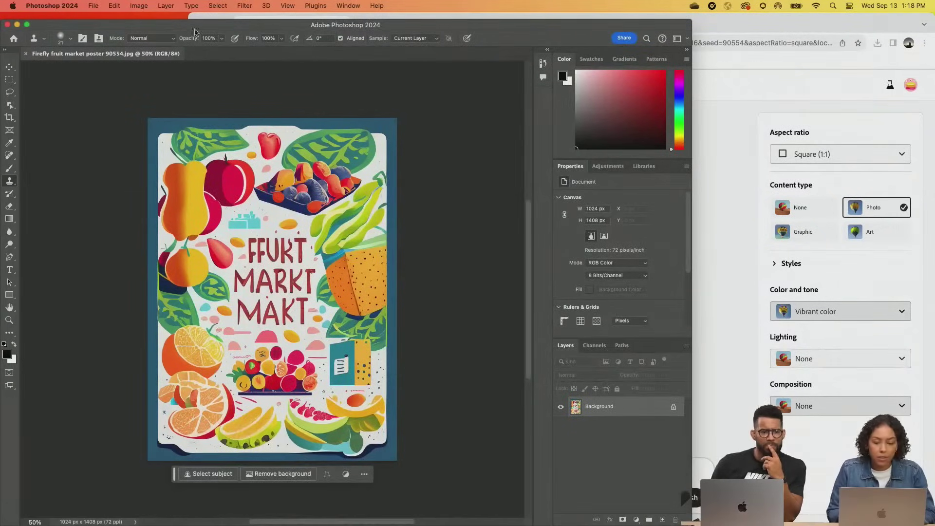
pyautogui.moveTo(297, 26); pyautogui.dragTo(321, 25)
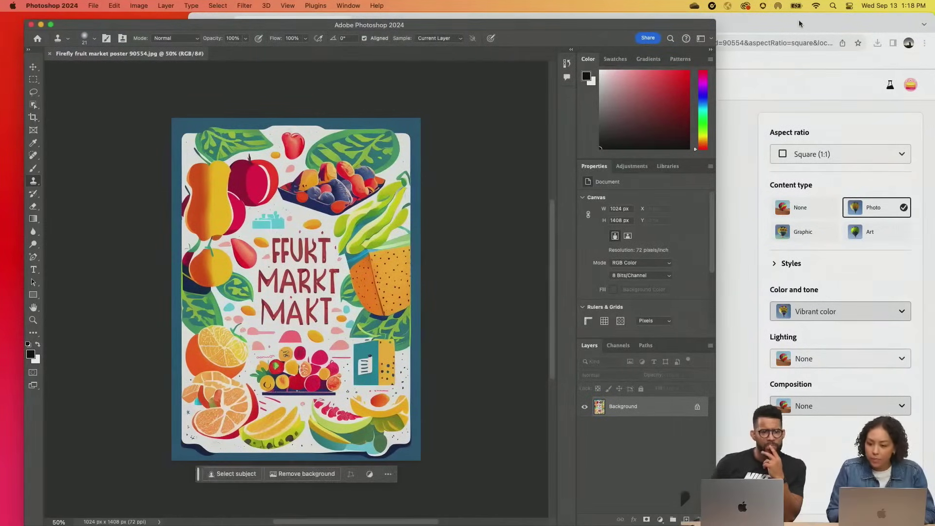
# Place "Firefly apple isolated 55378.jpg" from the browser's recent downloads onto the Photoshop poster at about 63% scale, over its upper middle.
pyautogui.click(856, 68)
pyautogui.click(877, 45)
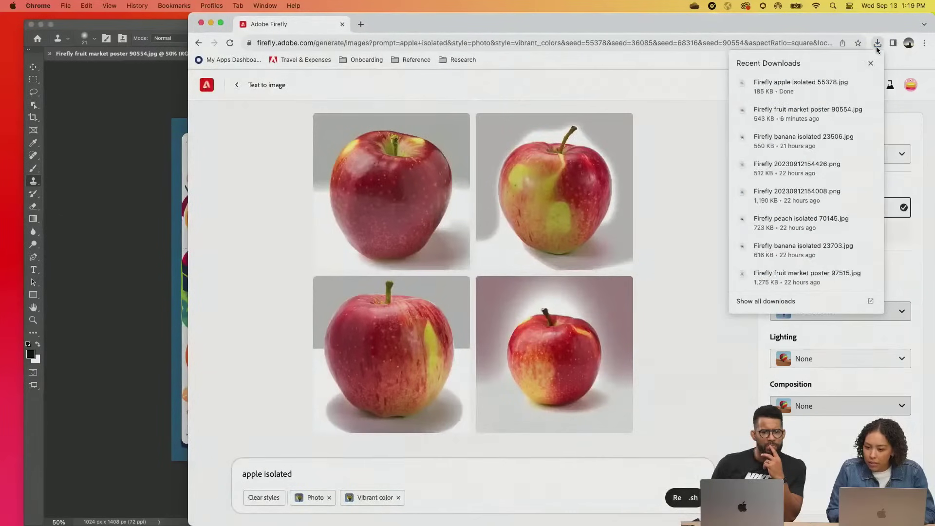
pyautogui.moveTo(793, 91); pyautogui.dragTo(169, 209)
pyautogui.moveTo(421, 164); pyautogui.dragTo(330, 256)
pyautogui.moveTo(253, 295); pyautogui.dragTo(287, 267)
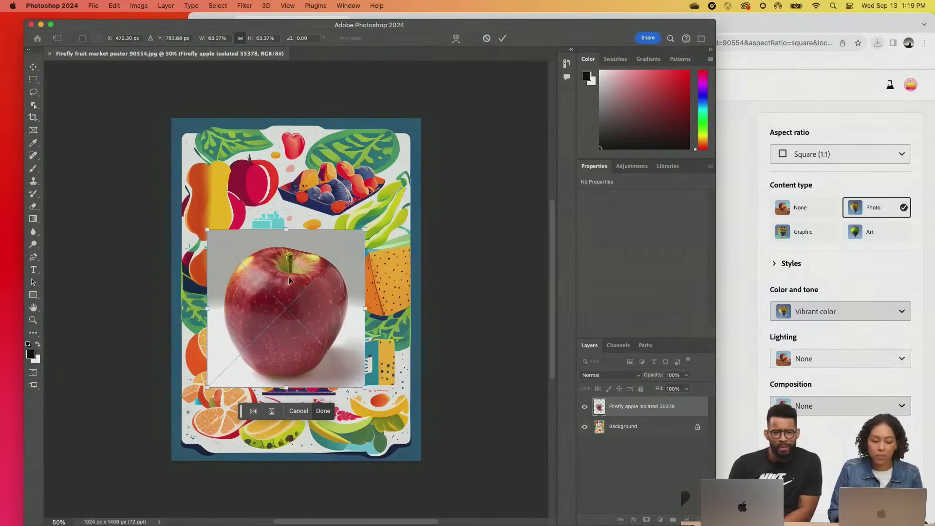
pyautogui.moveTo(288, 276); pyautogui.dragTo(328, 207)
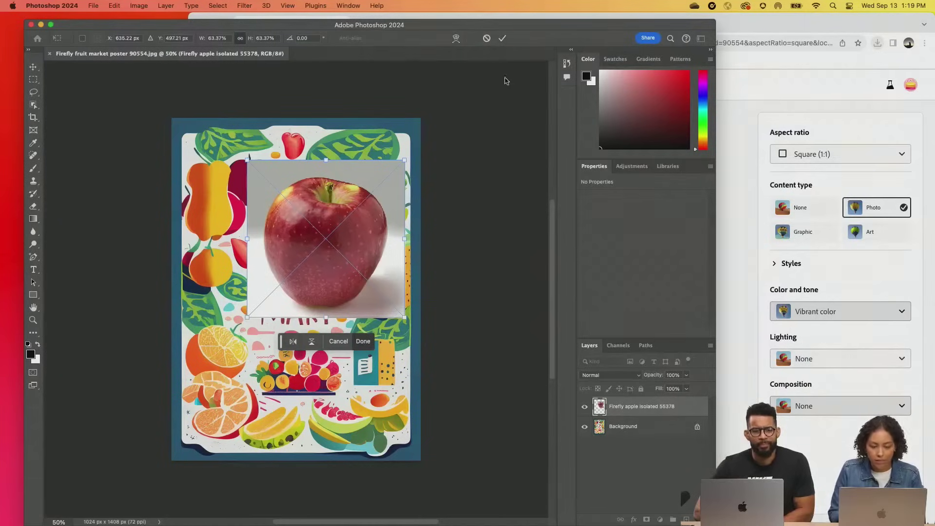
pyautogui.click(502, 38)
pyautogui.press('s')
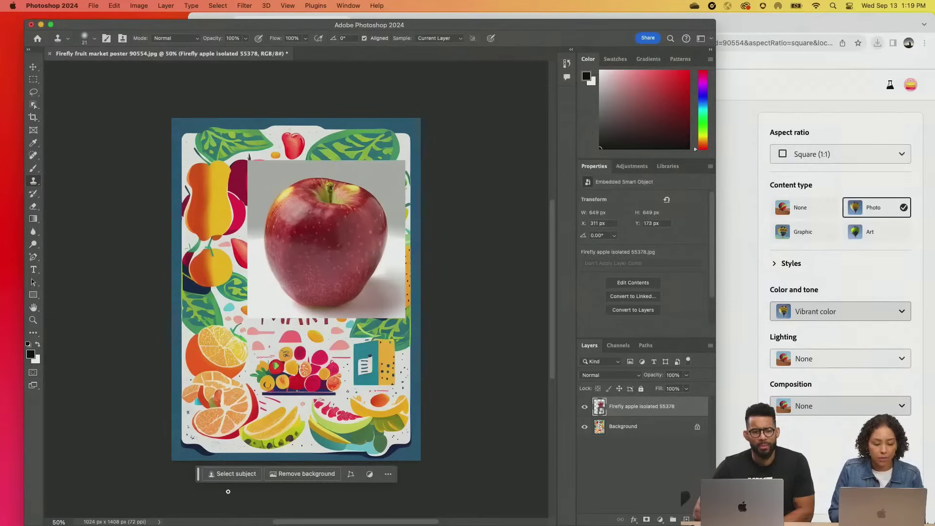
# Remove the apple image's background and move the cut-out apple toward the poster's upper left.
pyautogui.click(302, 474)
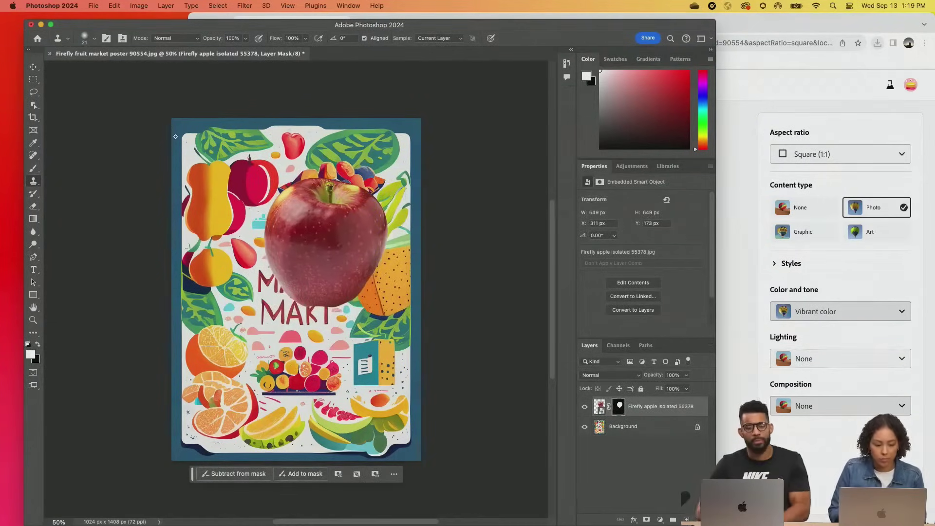
pyautogui.click(33, 67)
pyautogui.moveTo(304, 196); pyautogui.dragTo(246, 167)
pyautogui.click(241, 128)
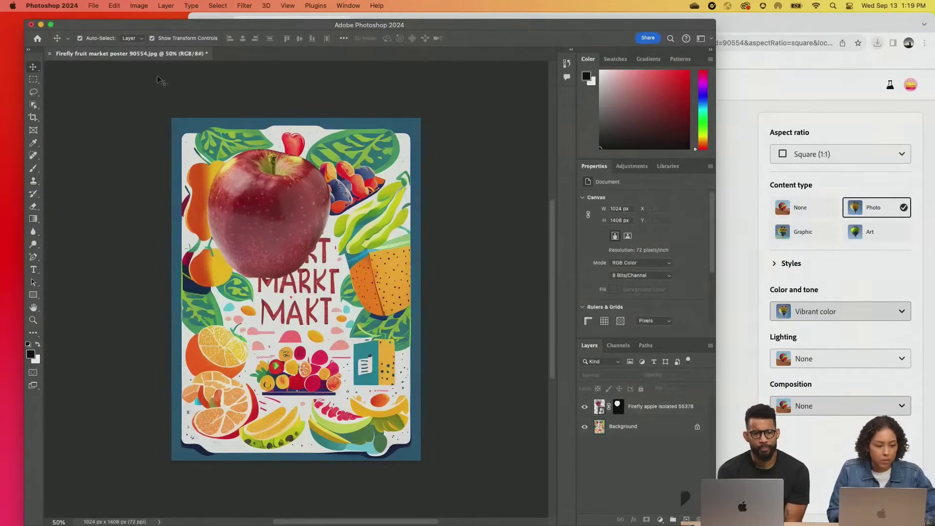
# Convert the Background into a regular layer named "Temp".
pyautogui.doubleClick(649, 429)
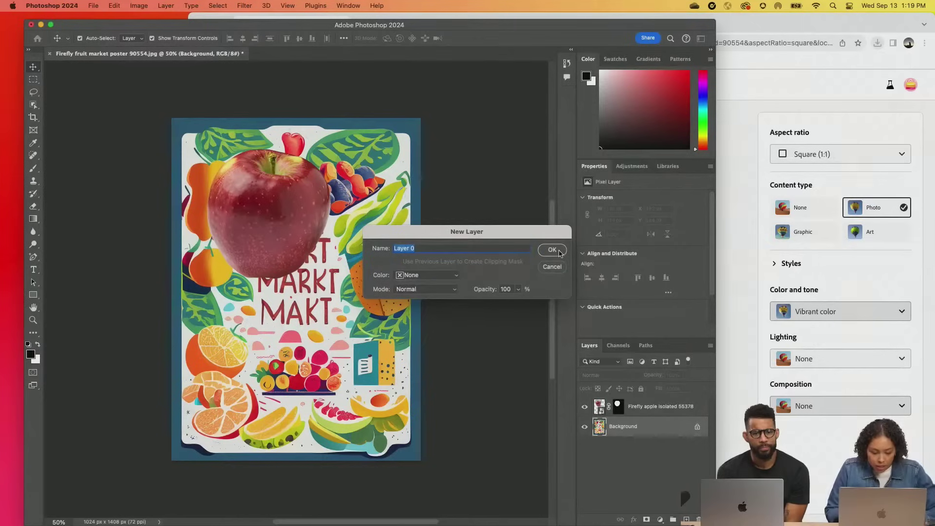
pyautogui.write('Temp')
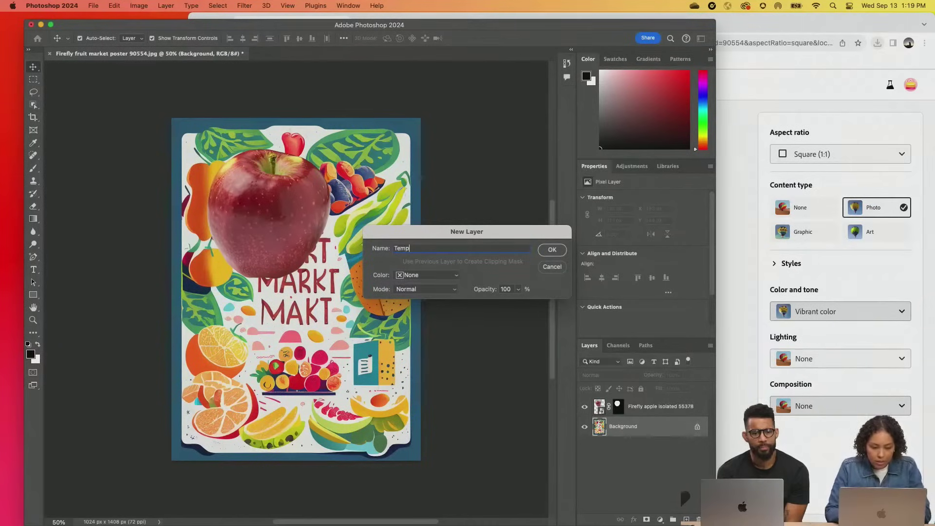
pyautogui.click(553, 250)
# Scale the Temp poster layer down to about 37% in the lower-right corner of the canvas and deselect it.
pyautogui.moveTo(172, 119); pyautogui.dragTo(327, 332)
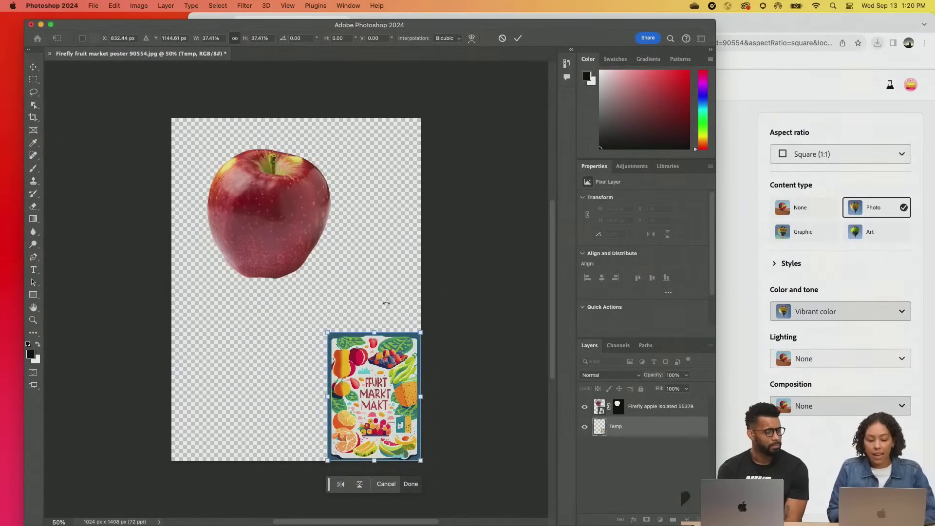
pyautogui.click(518, 38)
pyautogui.click(456, 218)
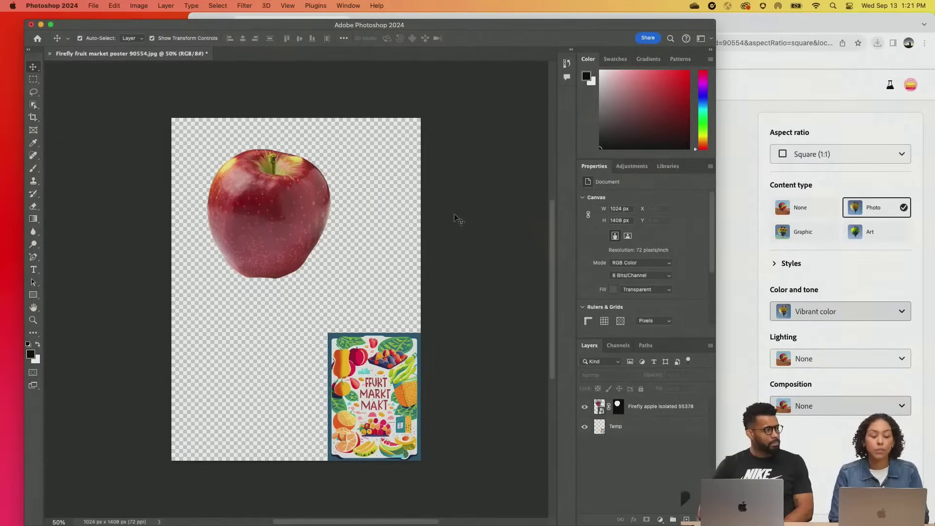
# Scale the apple layer down to about 258 px wide and position it near the canvas's upper-left corner.
pyautogui.click(309, 217)
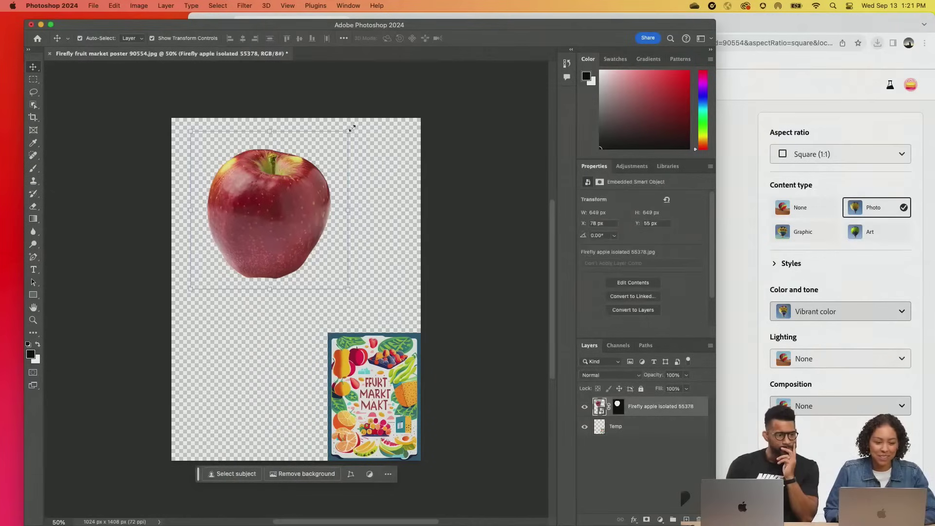
pyautogui.moveTo(352, 128); pyautogui.dragTo(303, 177)
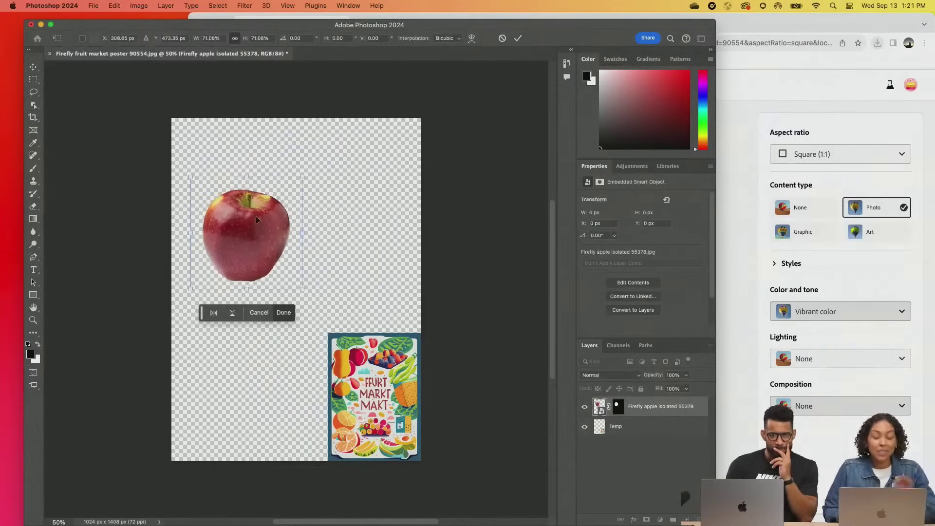
pyautogui.moveTo(257, 220); pyautogui.dragTo(240, 160)
pyautogui.moveTo(172, 121); pyautogui.dragTo(201, 147)
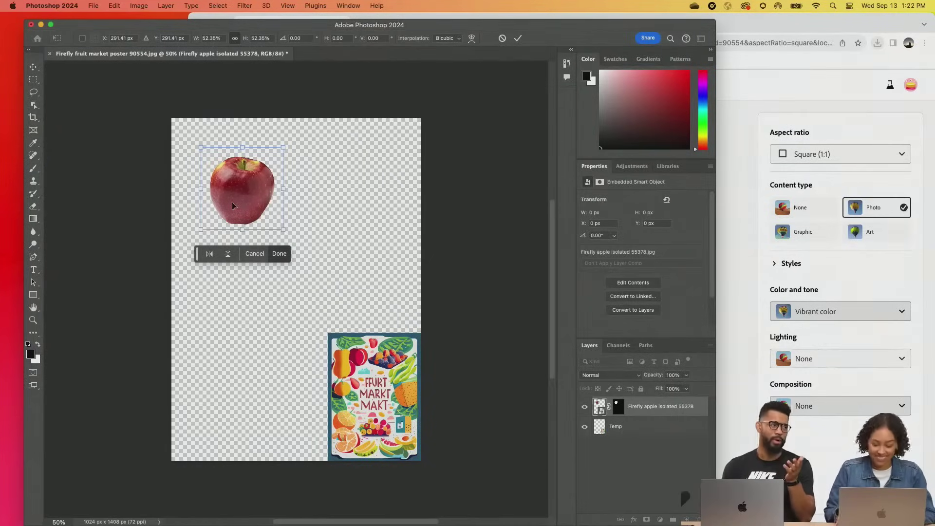
pyautogui.moveTo(284, 147); pyautogui.dragTo(263, 167)
pyautogui.moveTo(235, 201); pyautogui.dragTo(242, 179)
pyautogui.press('Return')
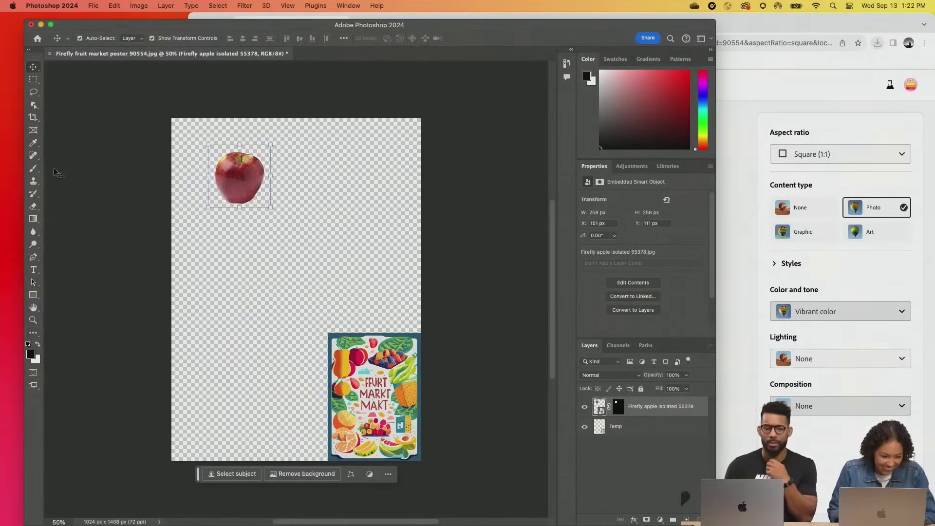
# Sample the off-white background color of the small reference poster as the foreground color with the Eyedropper tool.
pyautogui.click(35, 219)
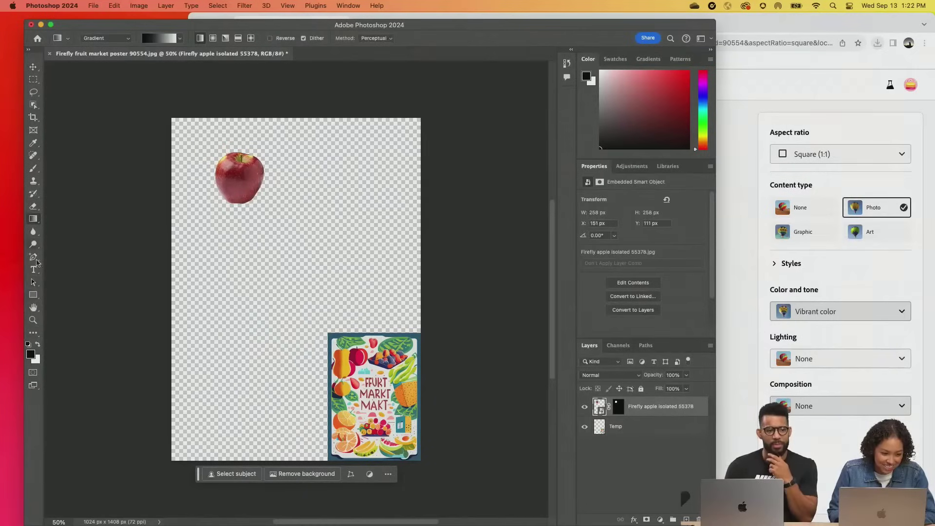
pyautogui.click(33, 245)
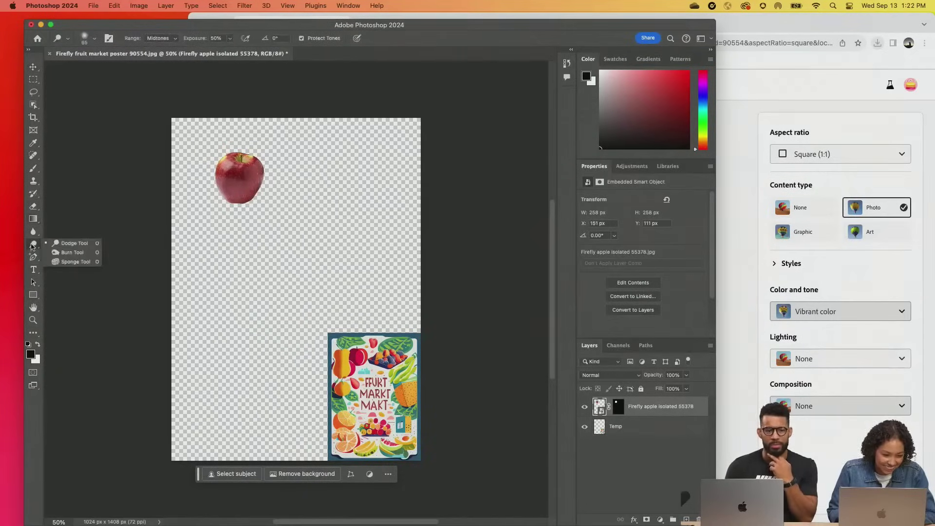
pyautogui.click(33, 142)
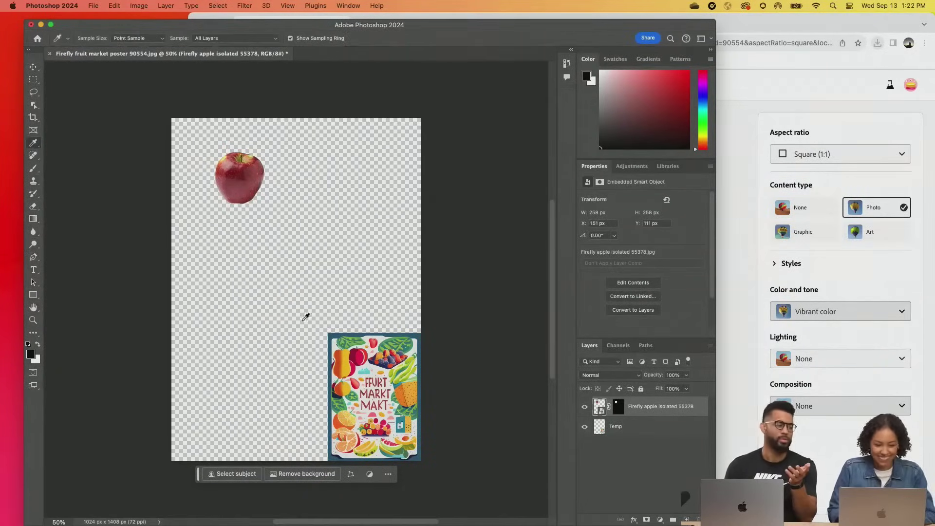
pyautogui.click(334, 348)
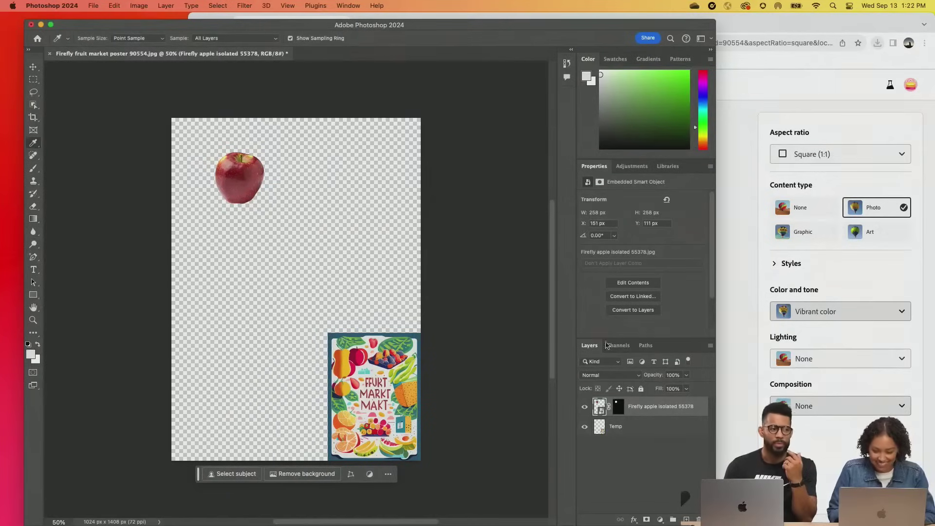
# Add a new layer above the Temp layer and fill it with the sampled off-white using the Paint Bucket tool.
pyautogui.click(647, 430)
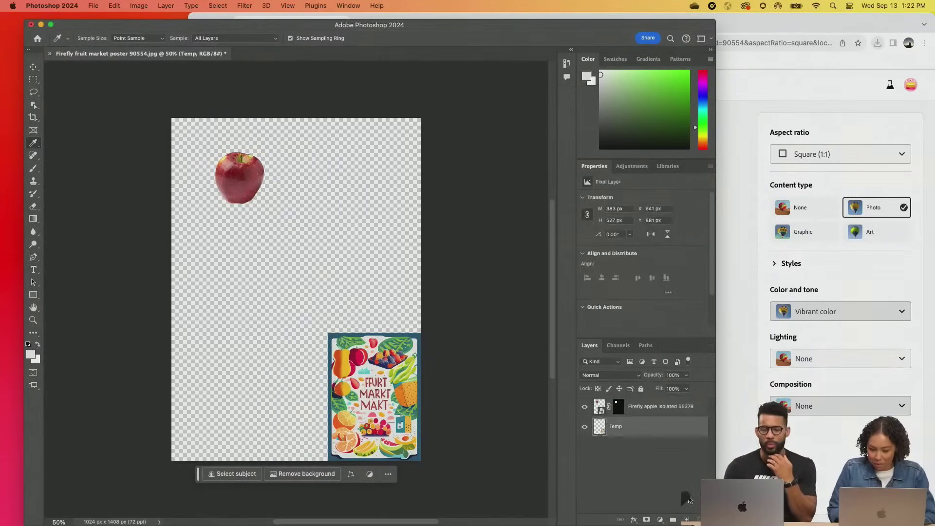
pyautogui.click(686, 519)
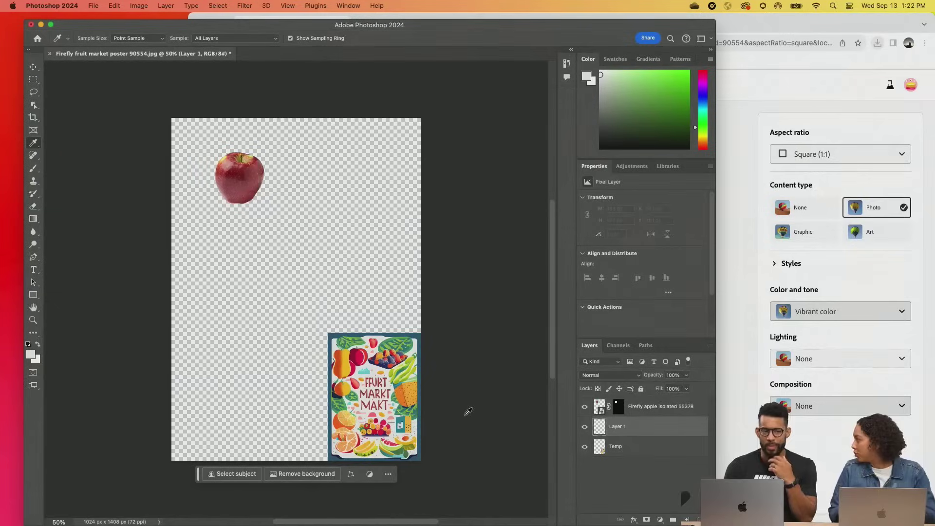
pyautogui.click(33, 219)
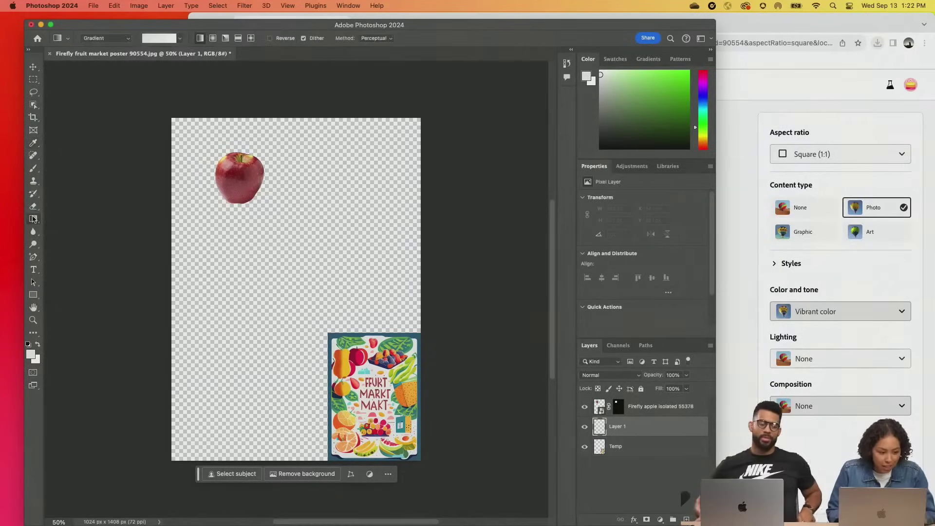
pyautogui.rightClick(33, 220)
pyautogui.click(68, 227)
pyautogui.click(276, 244)
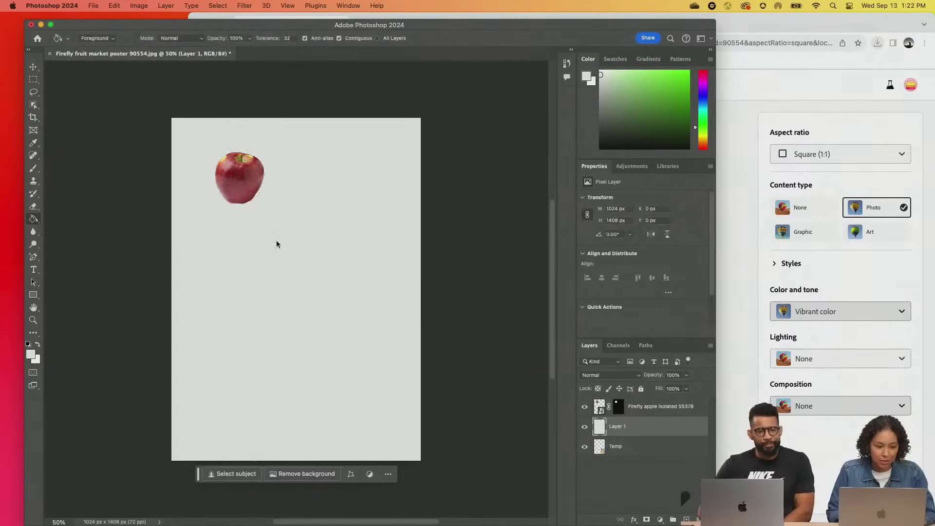
# Move the off-white Layer 1 below the Temp layer in the stacking order and lock it.
pyautogui.click(33, 67)
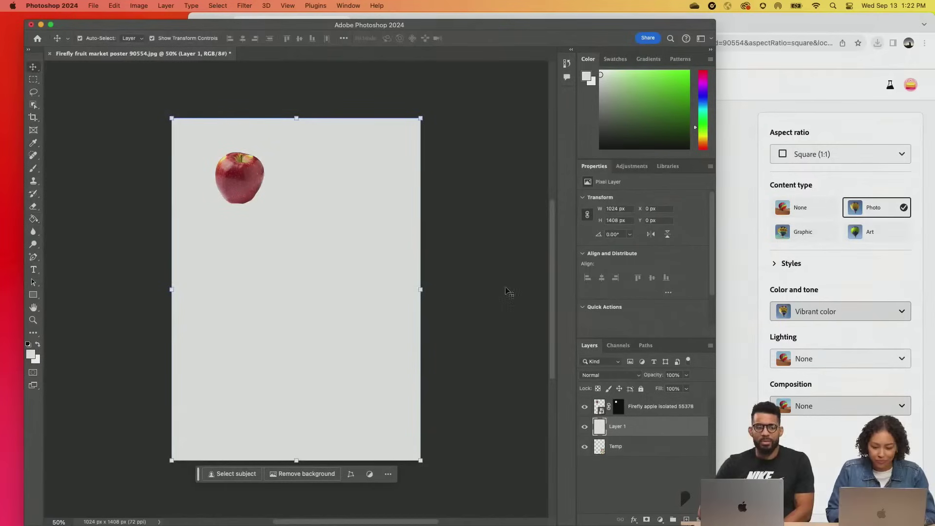
pyautogui.moveTo(655, 427); pyautogui.dragTo(646, 460)
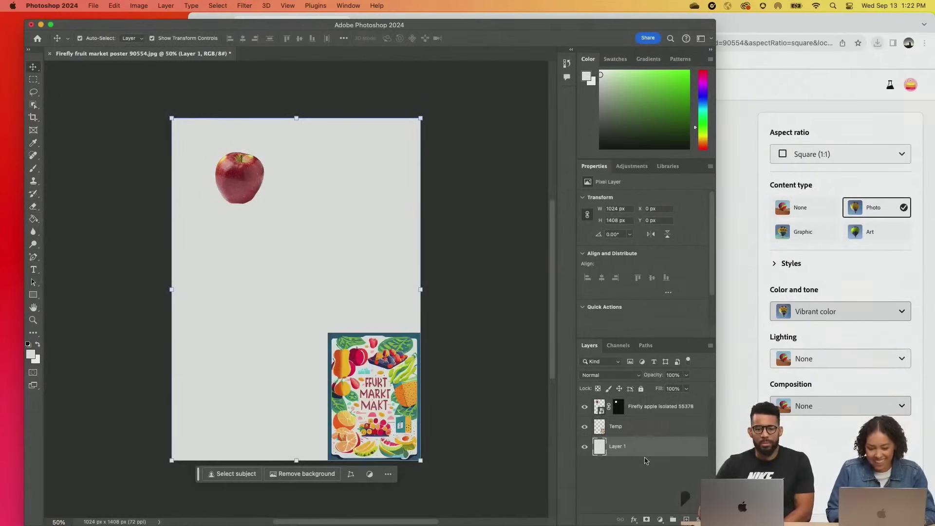
pyautogui.click(103, 324)
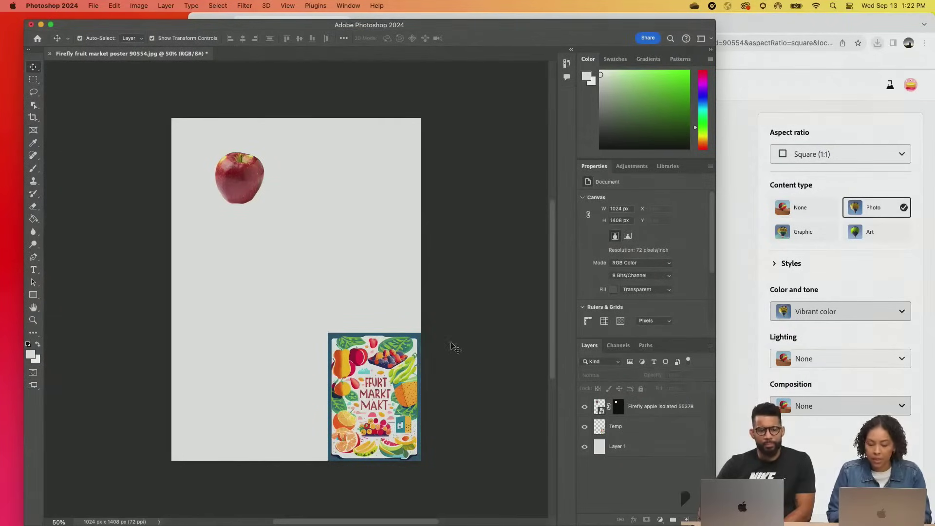
pyautogui.click(650, 432)
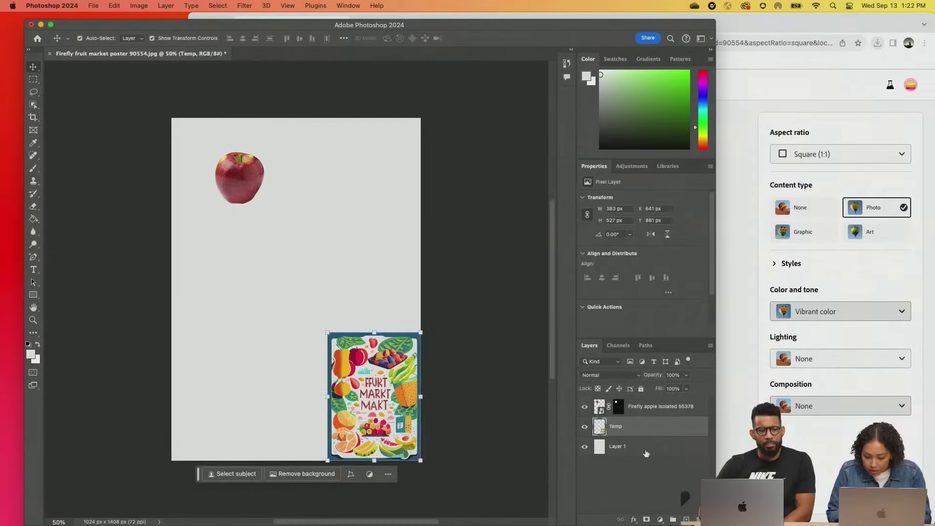
pyautogui.click(646, 454)
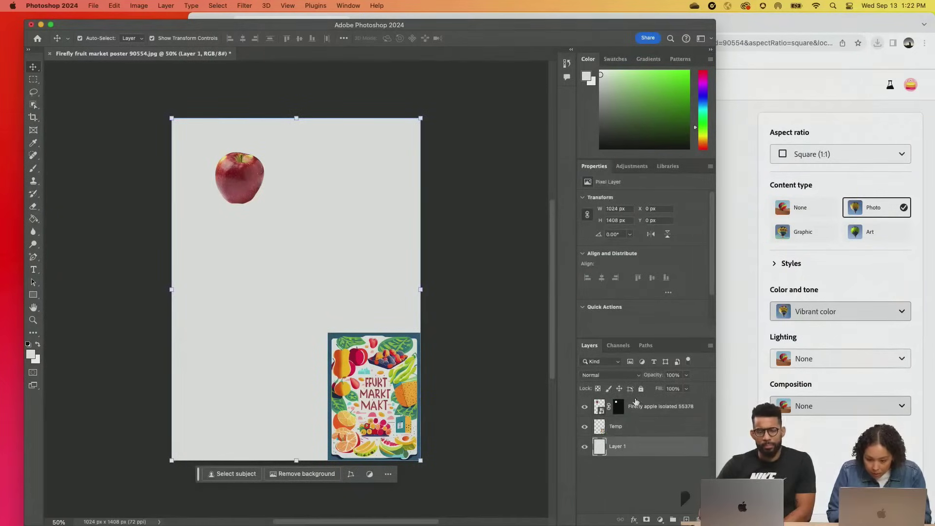
pyautogui.click(641, 388)
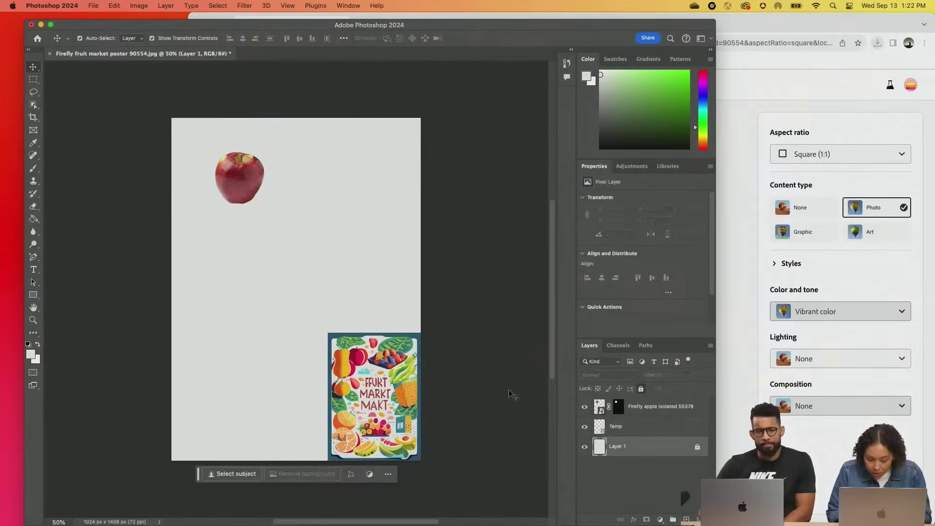
# Rotate the apple counterclockwise to about -6.55° and apply the transform.
pyautogui.click(248, 184)
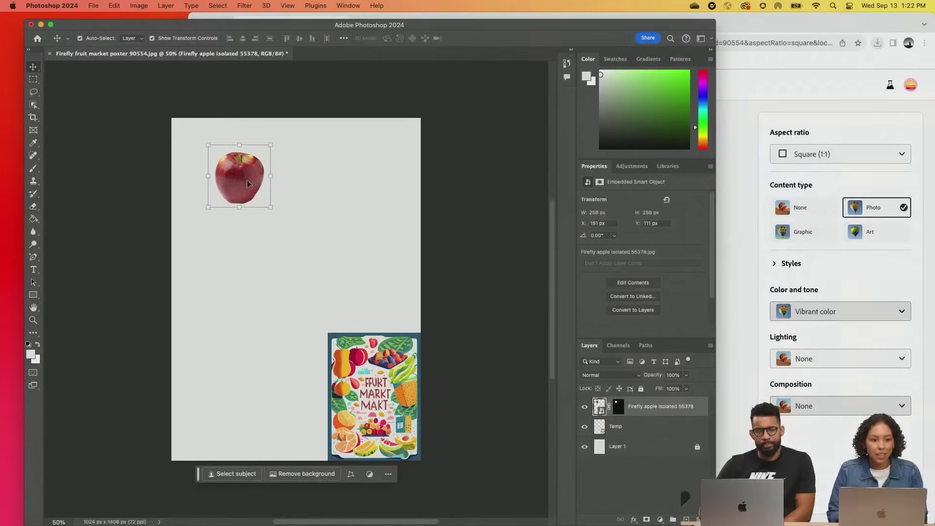
pyautogui.moveTo(278, 138); pyautogui.dragTo(270, 141)
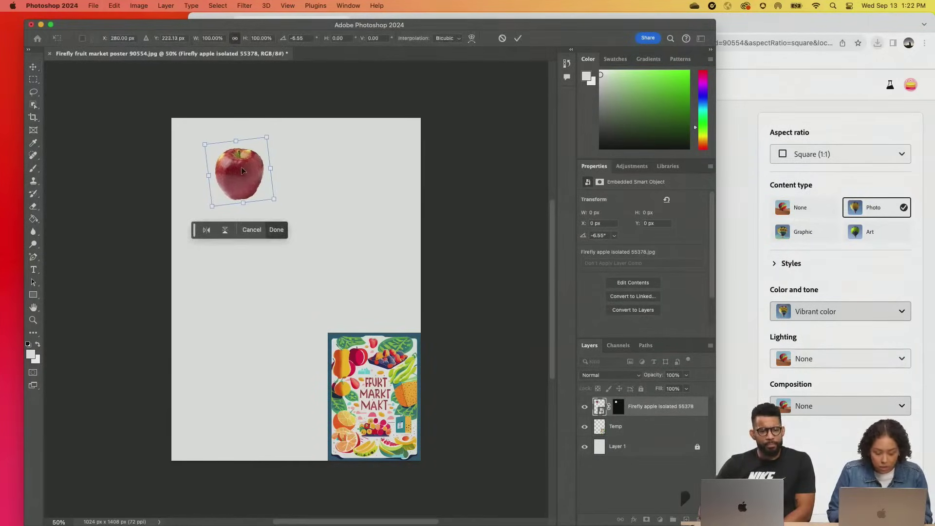
pyautogui.click(276, 234)
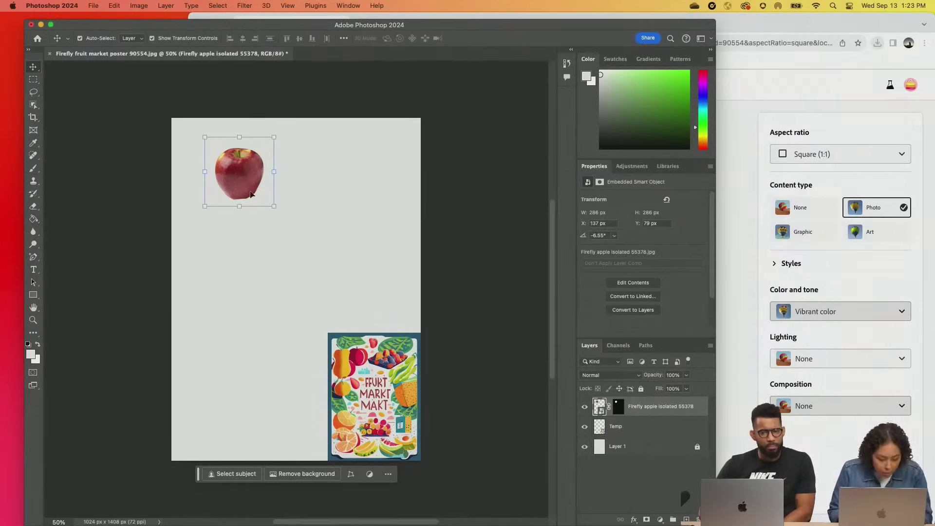
# Duplicate the apple, place the copy overlapping the original on its lower-left side at about X 22 px, Y 152 px, and deselect it.
pyautogui.moveTo(254, 197); pyautogui.dragTo(267, 249)
pyautogui.moveTo(308, 282); pyautogui.dragTo(224, 186)
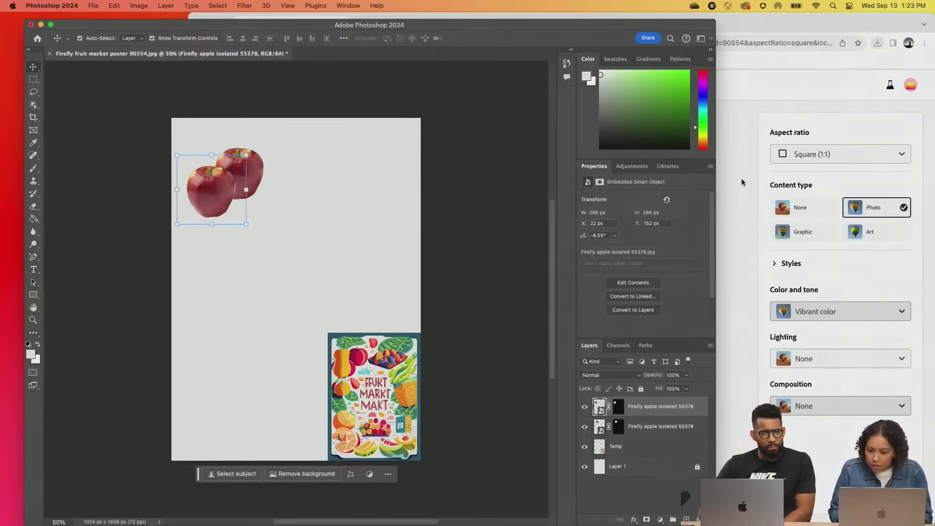
pyautogui.click(475, 308)
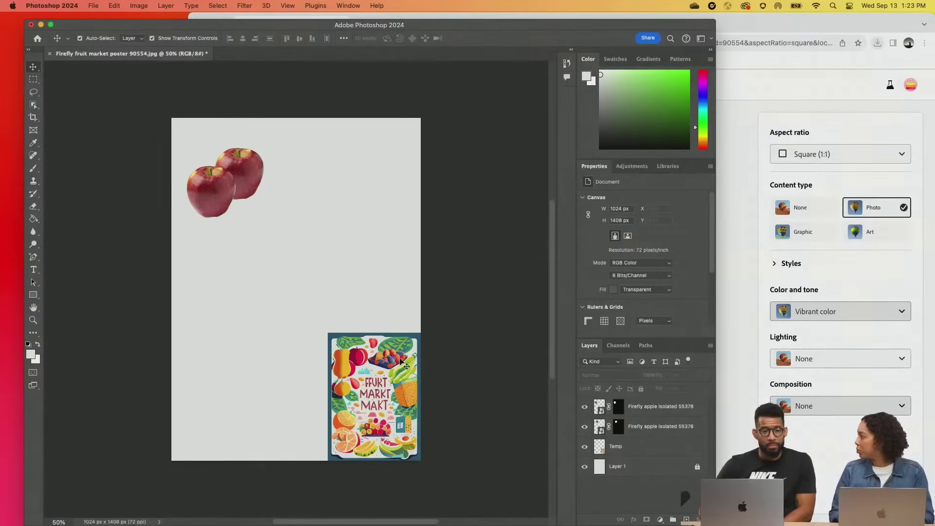
# Switch to Adobe Firefly and replace the apple prompt with "blueberry, peach".
pyautogui.click(738, 215)
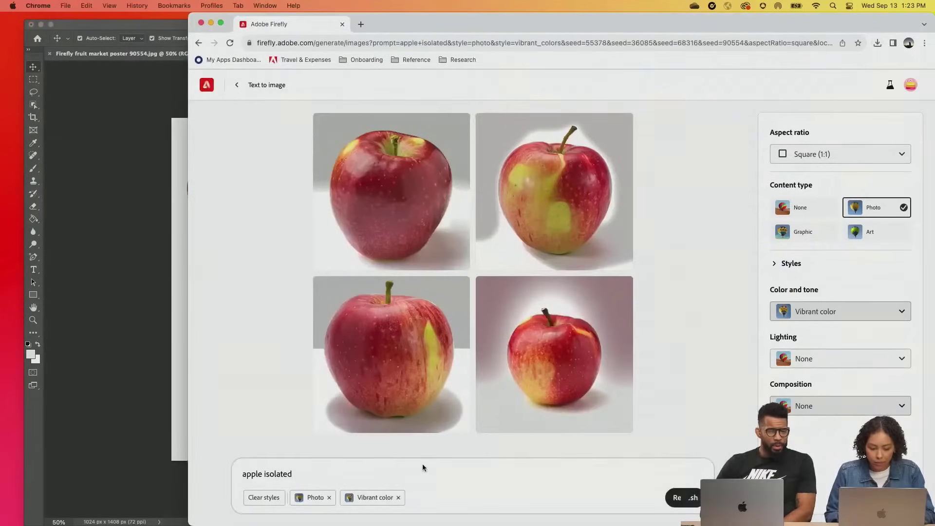
pyautogui.tripleClick(378, 470)
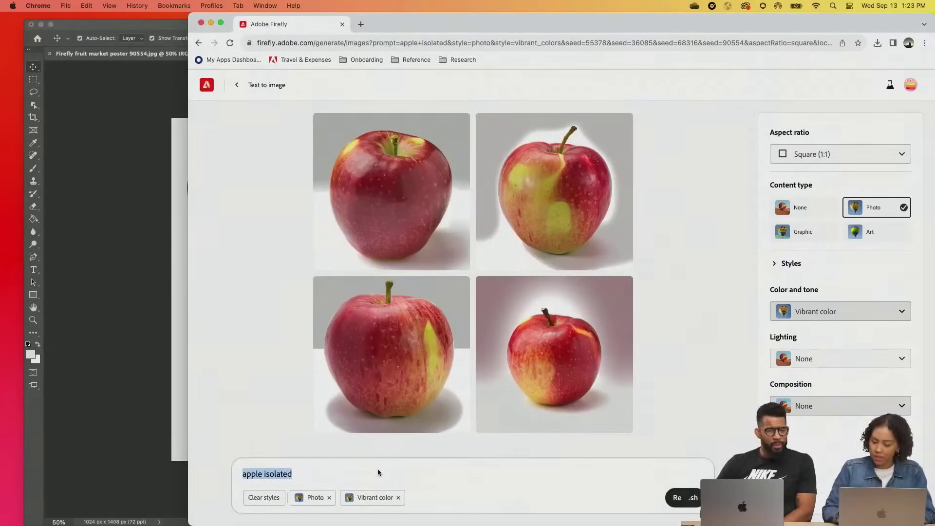
pyautogui.press('BackSpace')
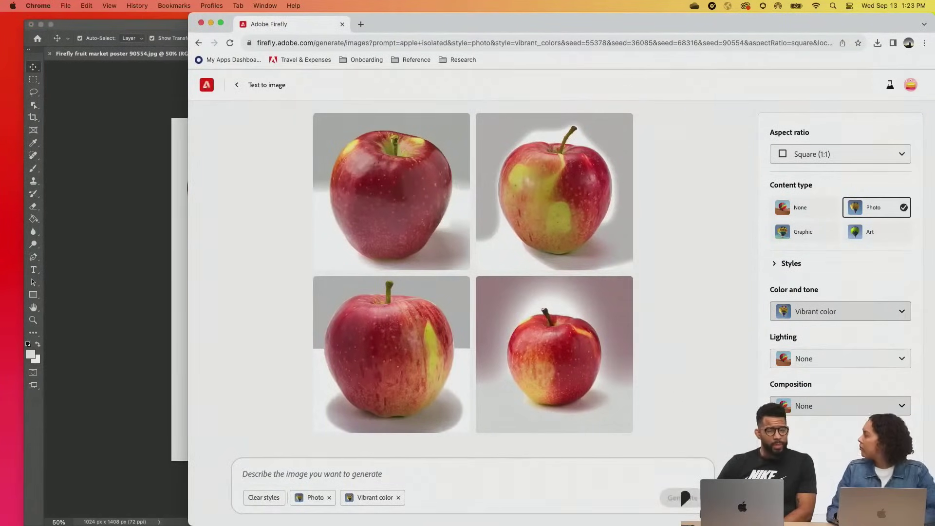
pyautogui.write('bl')
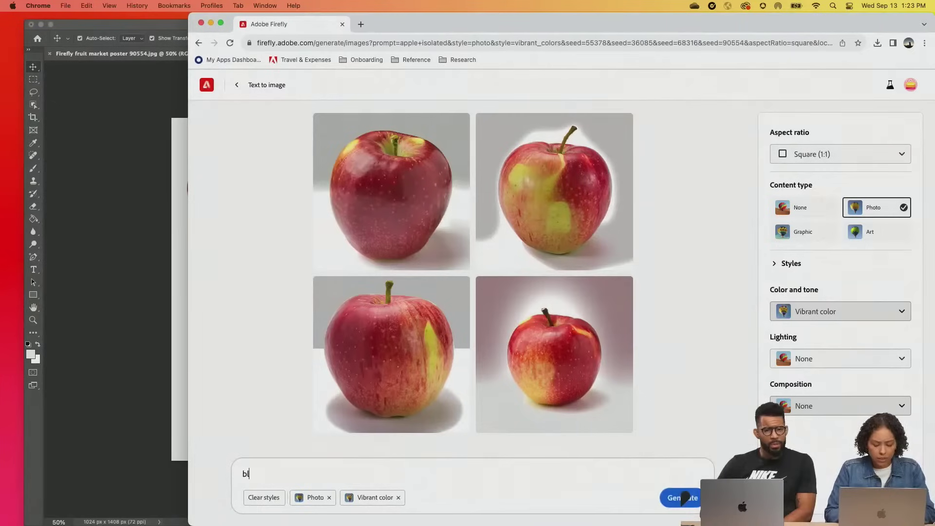
pyautogui.write('ueberry')
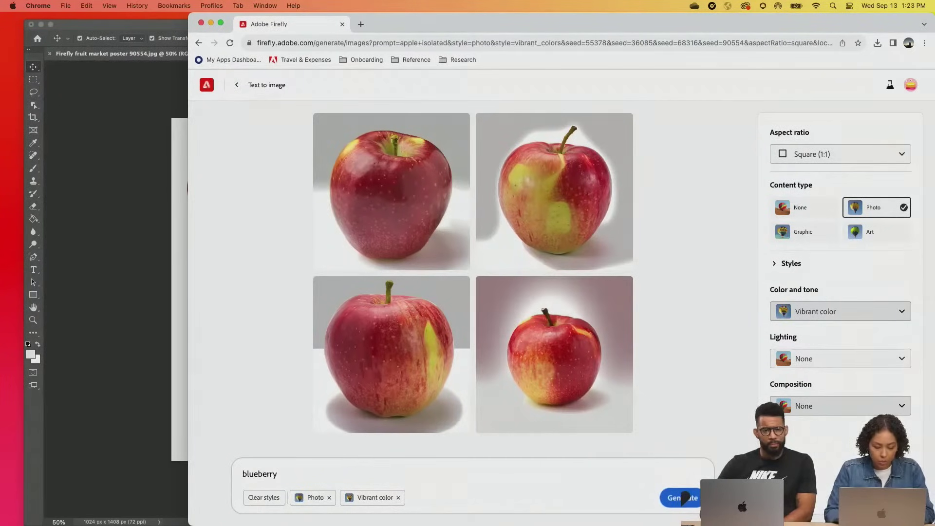
pyautogui.write(', peach,k')
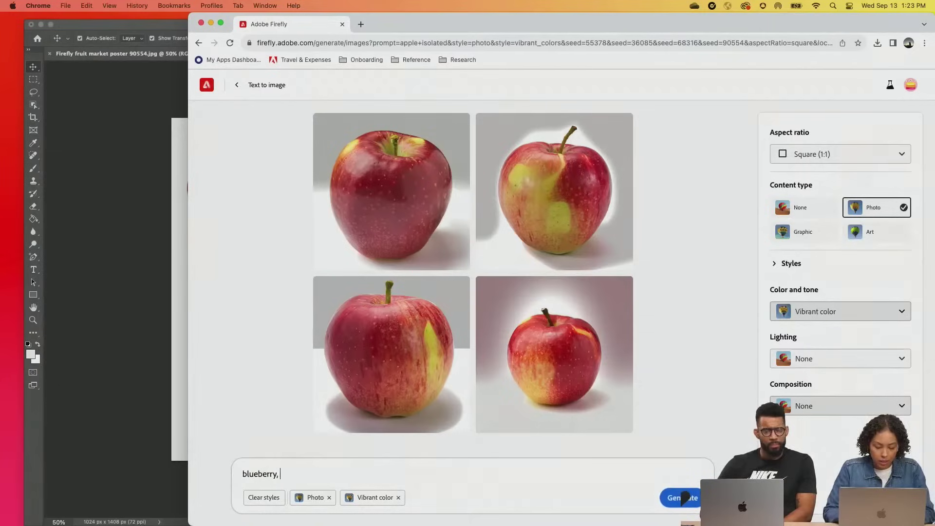
pyautogui.press('BackSpace')
pyautogui.press('BackSpace')
pyautogui.press('BackSpace')
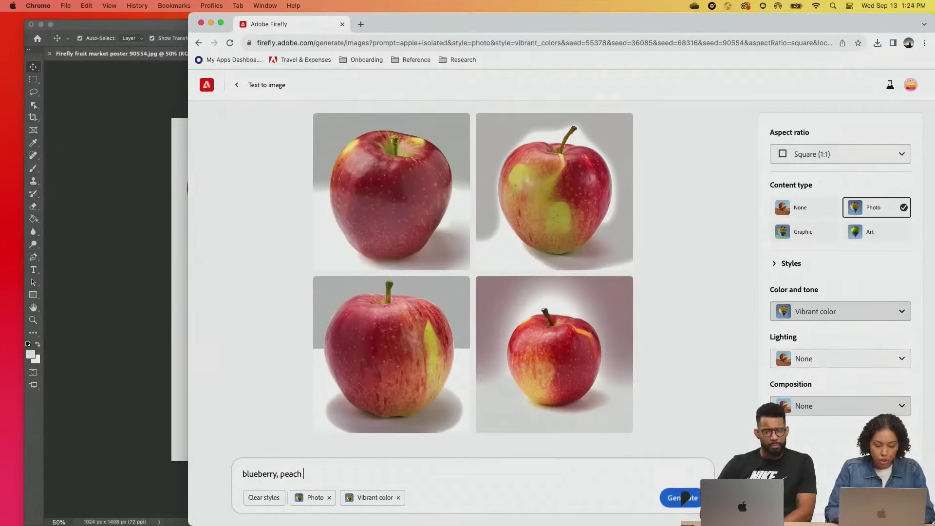
# Check the fruit plate on the Photoshop reference poster, complete the Firefly prompt as "blueberry, peach, raspberry plate", and generate the images.
pyautogui.click(115, 389)
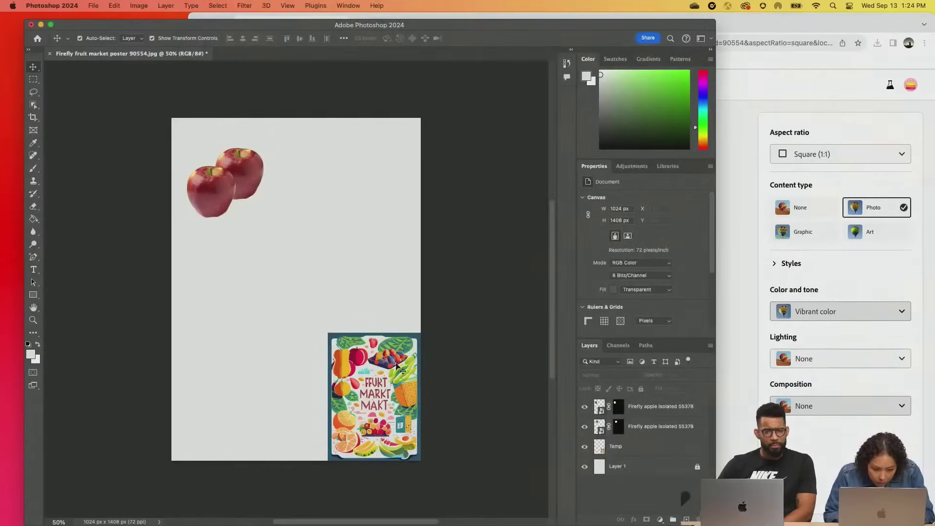
pyautogui.click(722, 258)
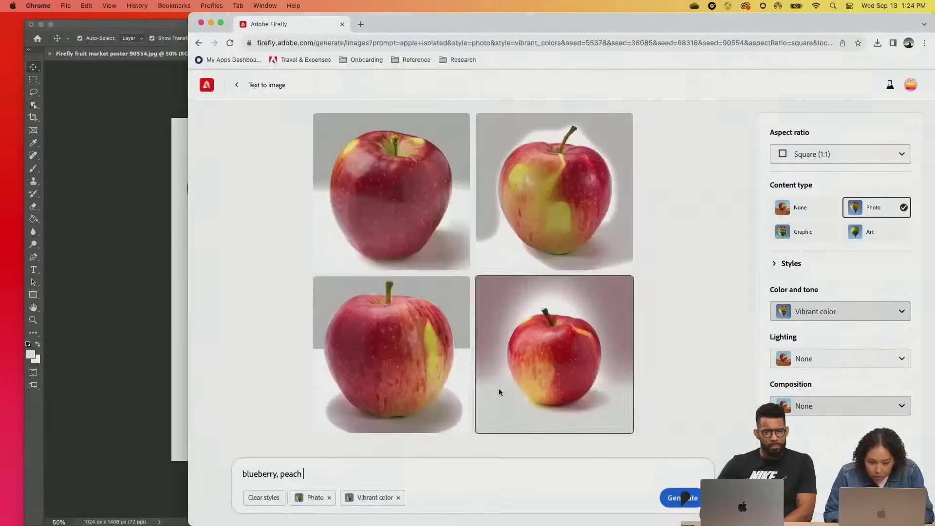
pyautogui.write(', ra')
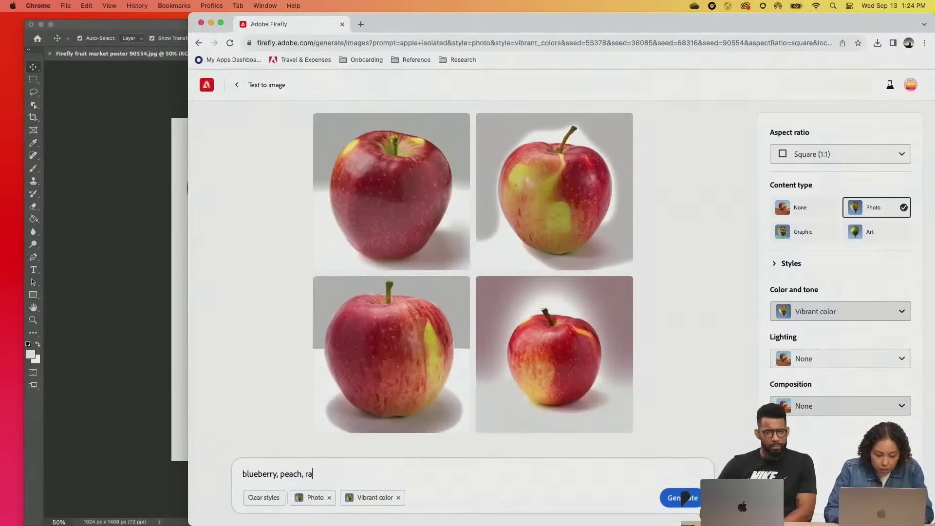
pyautogui.write('spberry')
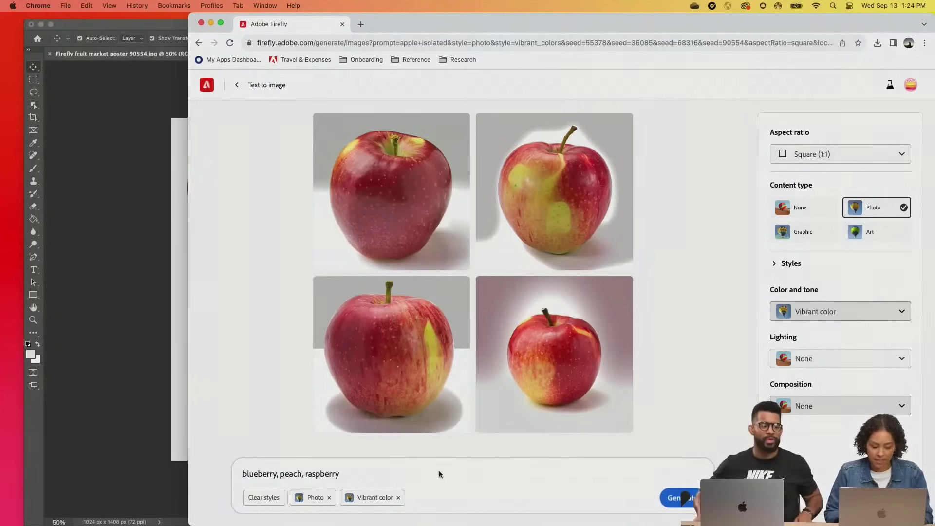
pyautogui.write('plate')
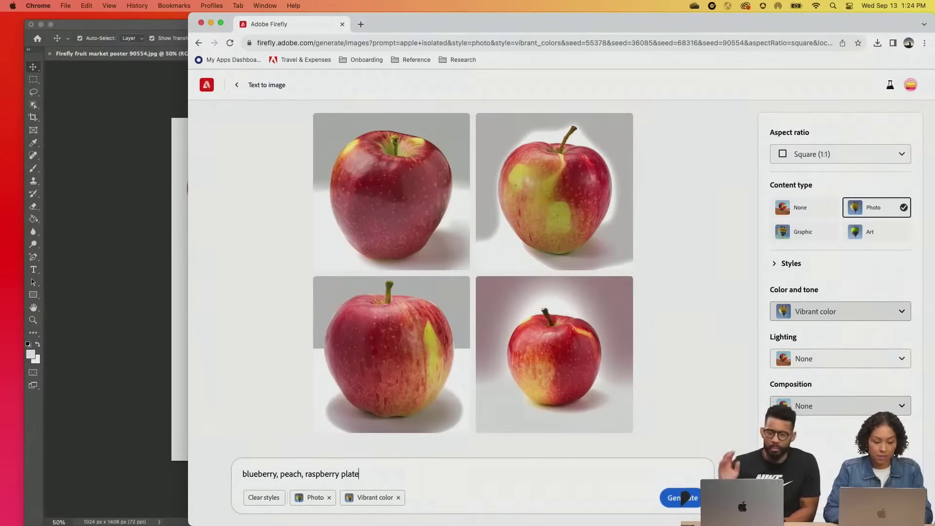
pyautogui.click(683, 499)
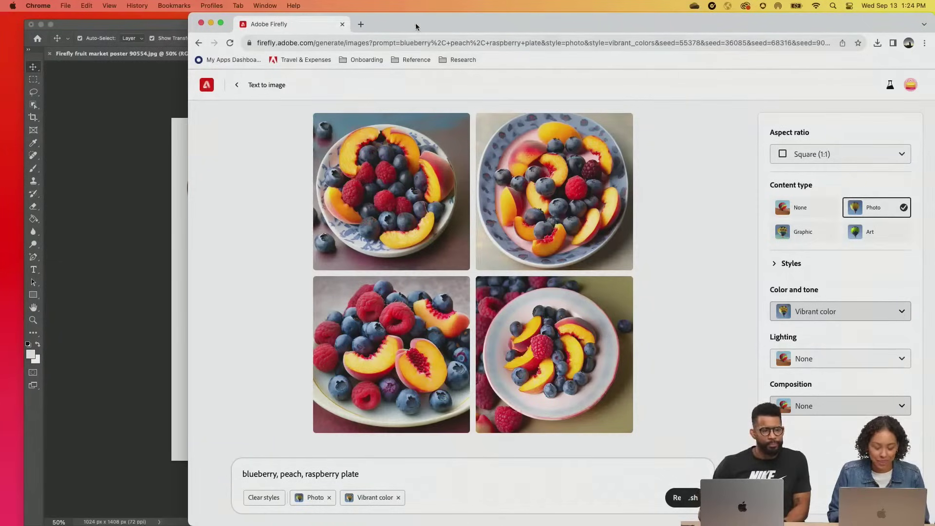
# Enlarge the third result, the close-up of berries and halved peaches on a plate, and download it.
pyautogui.moveTo(416, 22)
pyautogui.mouseDown()
pyautogui.moveTo(594, 28)
pyautogui.moveTo(635, 53)
pyautogui.moveTo(417, 20)
pyautogui.mouseUp()
pyautogui.moveTo(406, 395)
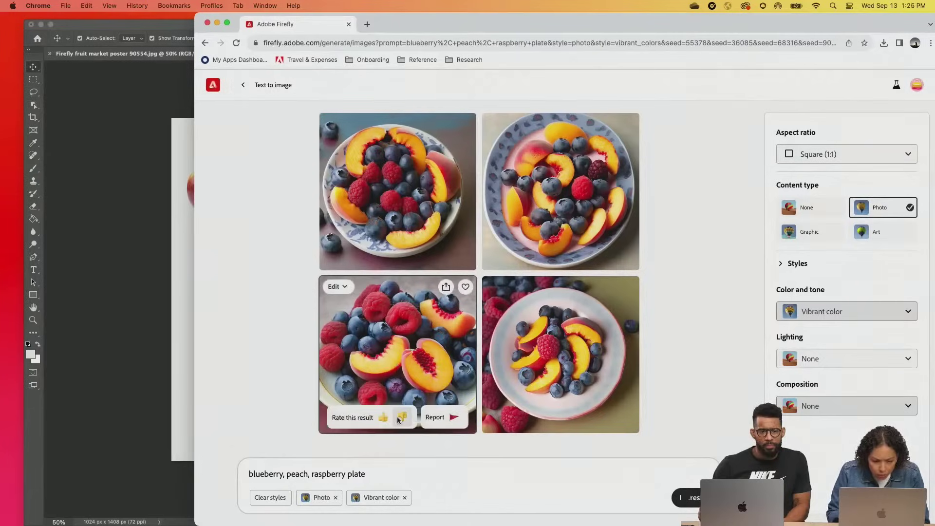
pyautogui.click(436, 313)
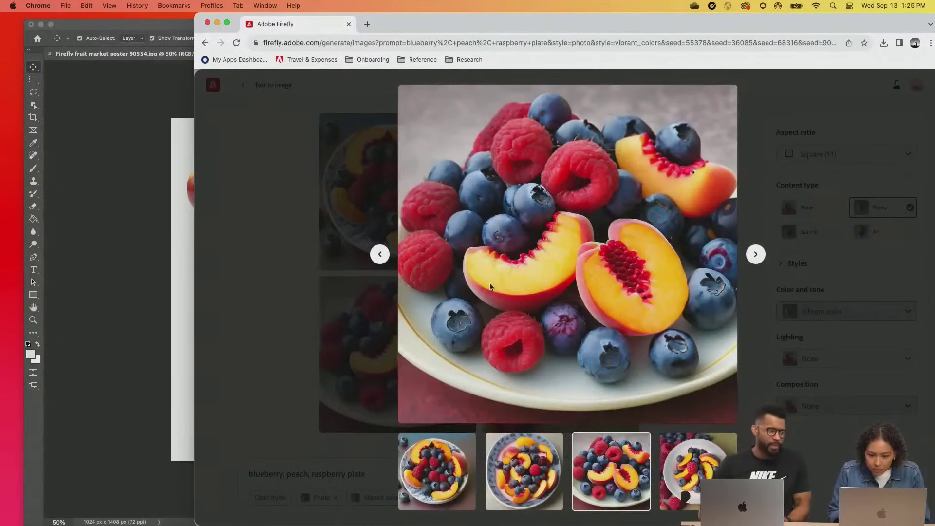
pyautogui.moveTo(598, 230)
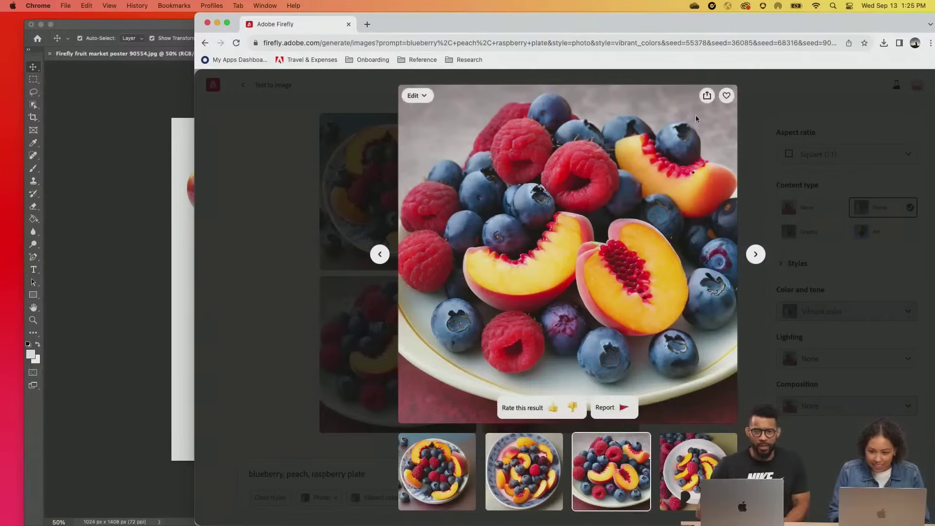
pyautogui.click(708, 96)
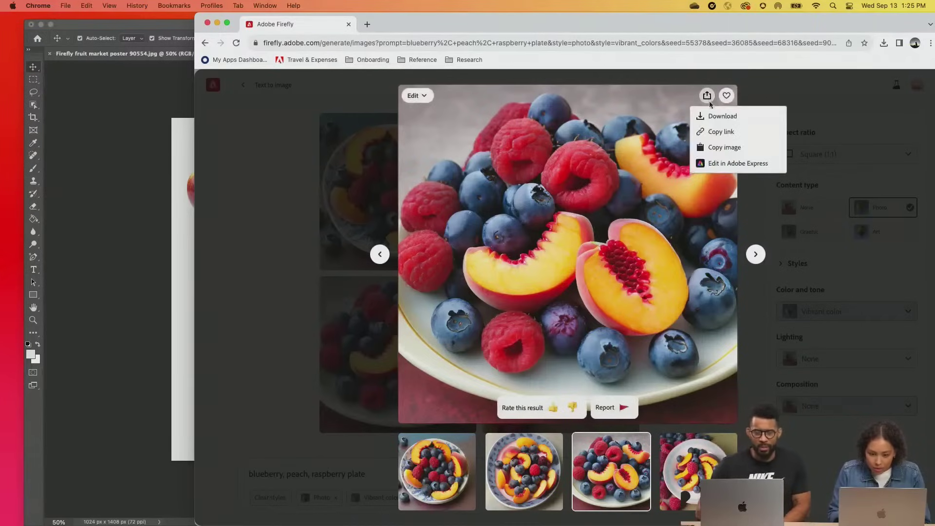
pyautogui.click(714, 116)
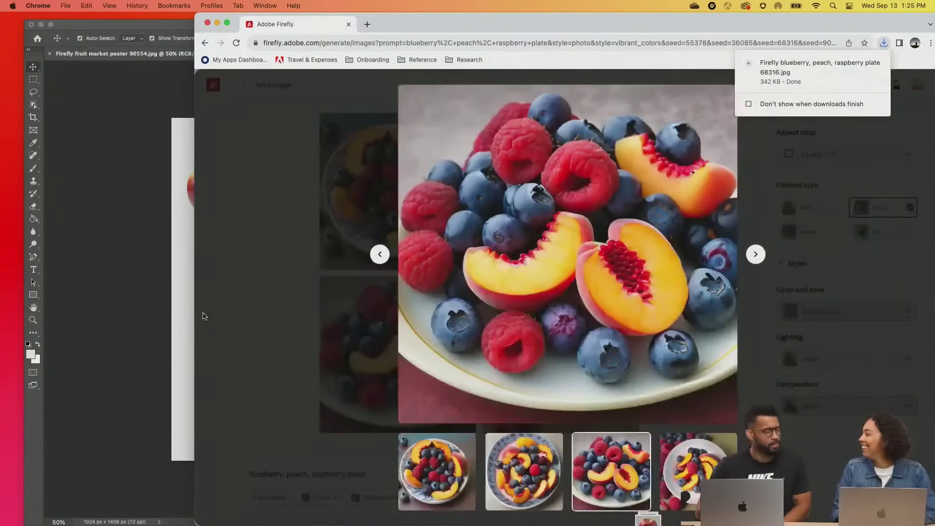
# Place the downloaded blueberry, peach, raspberry plate image into the Photoshop poster, scale it to 45.88%, and move it to the upper-right area.
pyautogui.moveTo(796, 77); pyautogui.dragTo(138, 262)
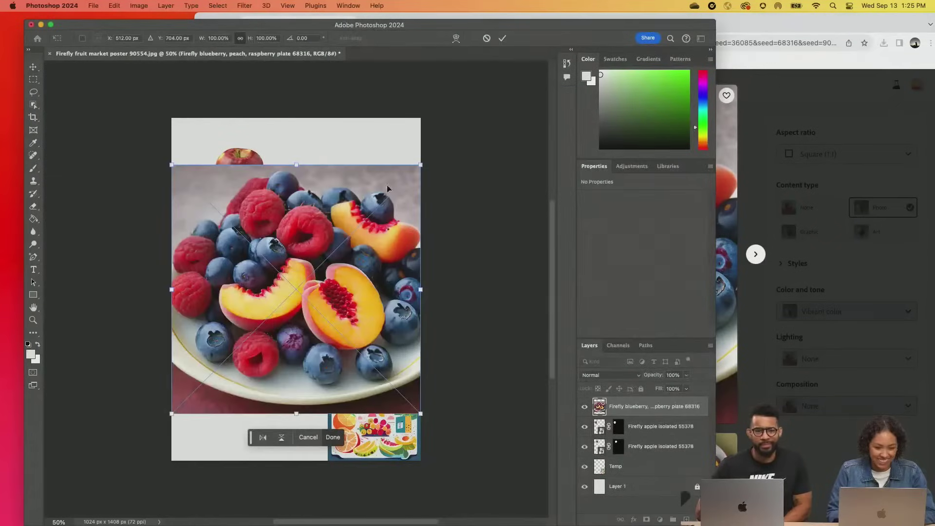
pyautogui.moveTo(421, 165); pyautogui.dragTo(361, 218)
pyautogui.moveTo(230, 331); pyautogui.dragTo(355, 165)
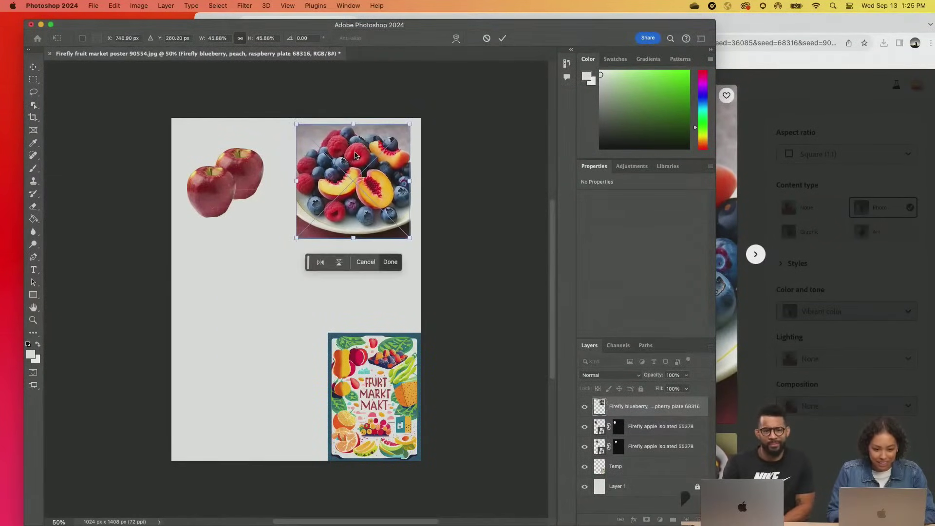
# Close the enlarged preview in Firefly, return to Photoshop, and commit the placed plate image slightly lower at Y 313.90 px.
pyautogui.click(820, 183)
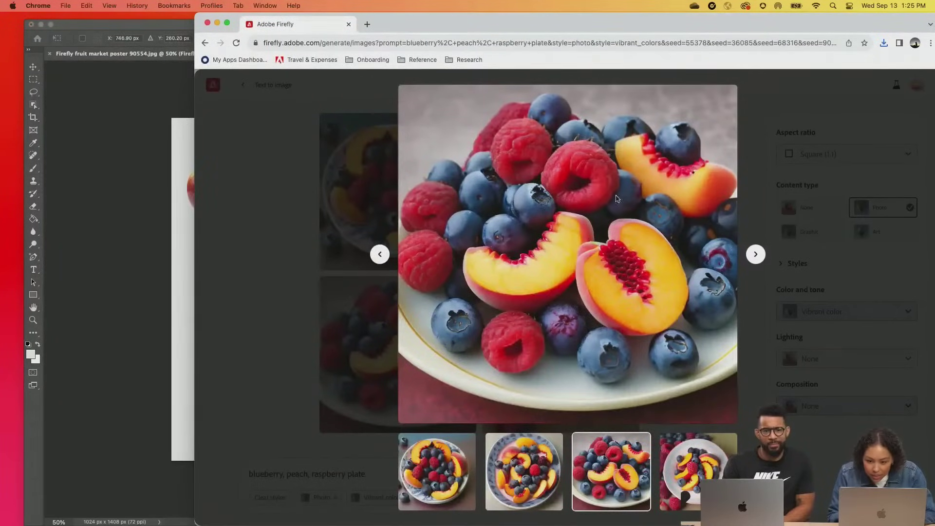
pyautogui.click(274, 356)
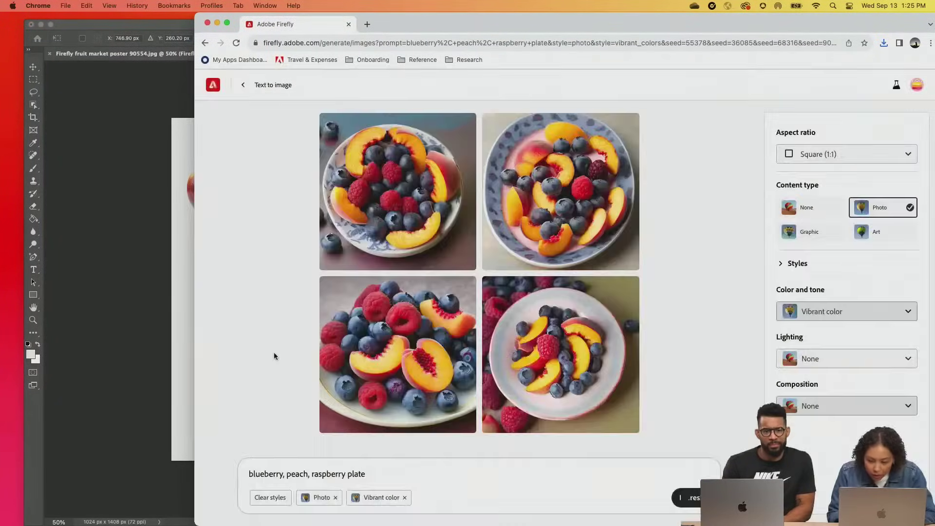
pyautogui.click(148, 295)
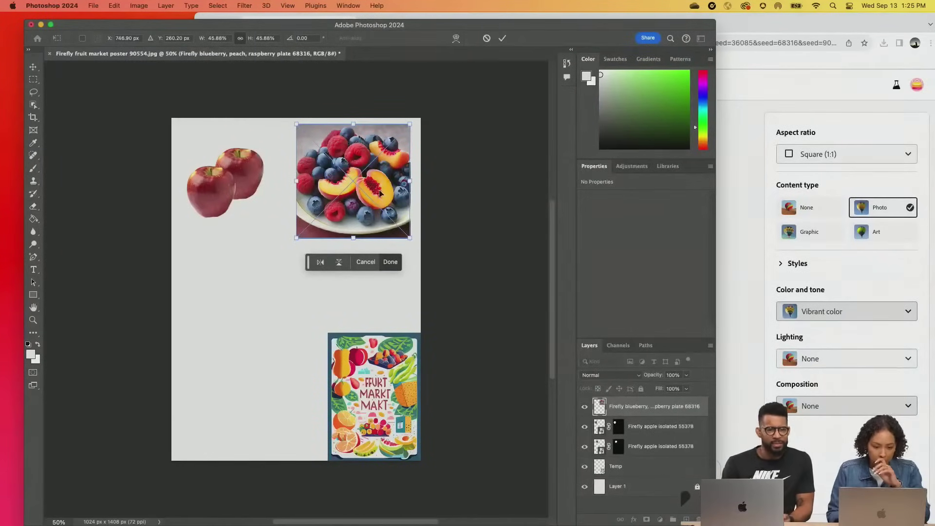
pyautogui.moveTo(381, 193); pyautogui.dragTo(380, 206)
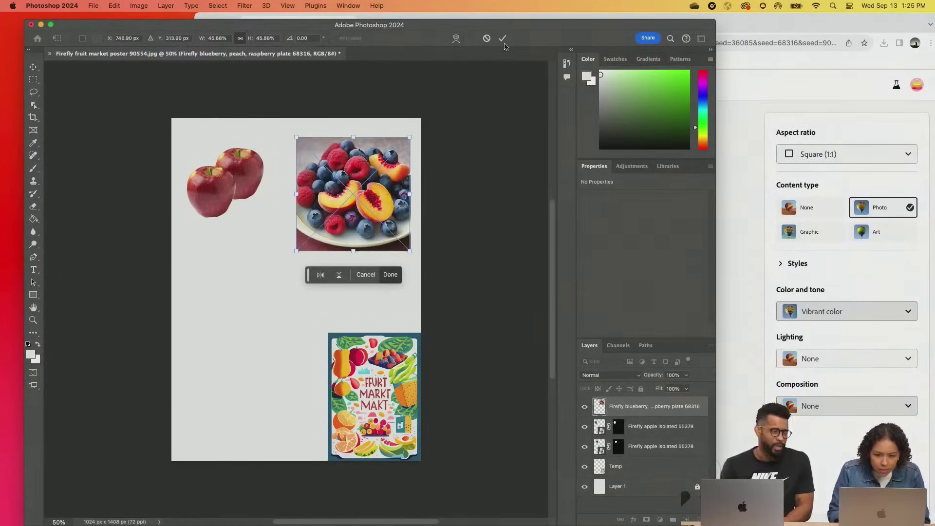
pyautogui.click(503, 38)
# Enlarge the front apple to about 117% width and 121% height, and place it at X 167.50 px, Y 314 px.
pyautogui.click(200, 198)
pyautogui.hotkey('ctrl', 't')
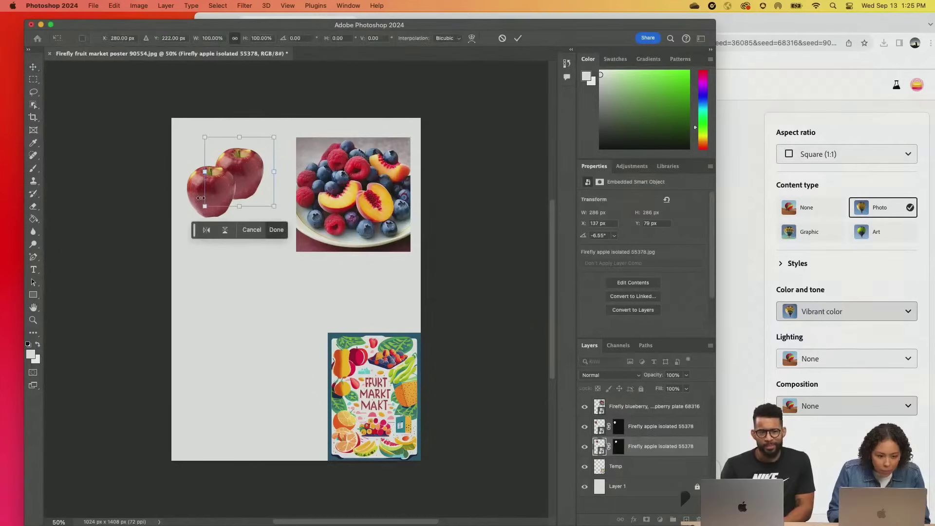
pyautogui.press('Return')
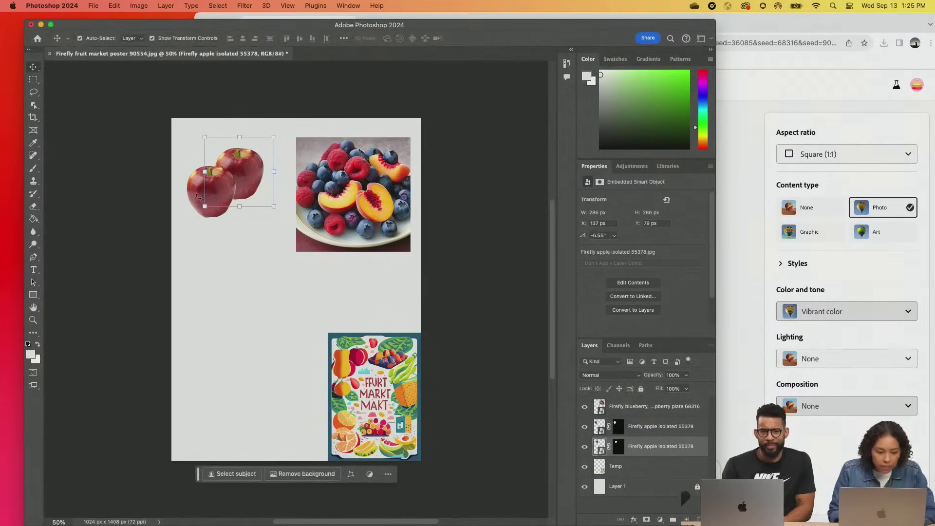
pyautogui.click(192, 191)
pyautogui.moveTo(248, 226); pyautogui.dragTo(258, 239)
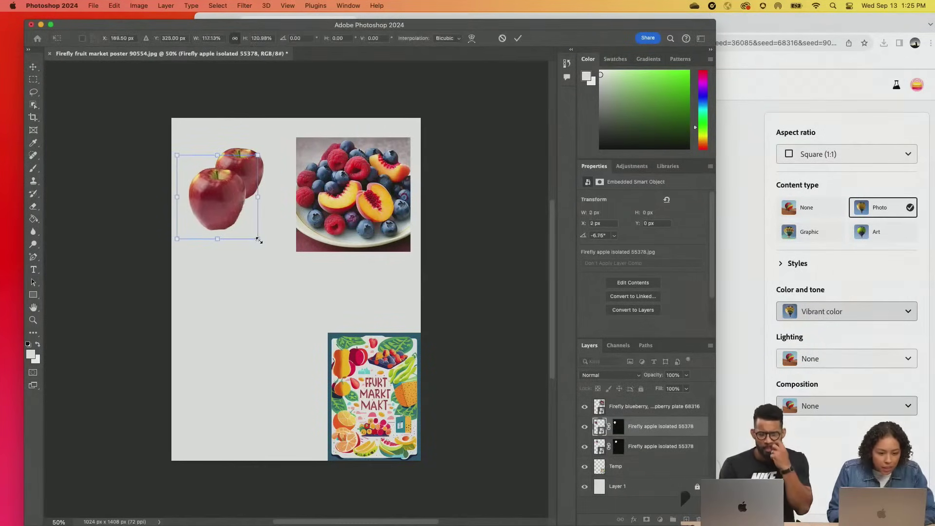
pyautogui.moveTo(234, 196); pyautogui.dragTo(229, 192)
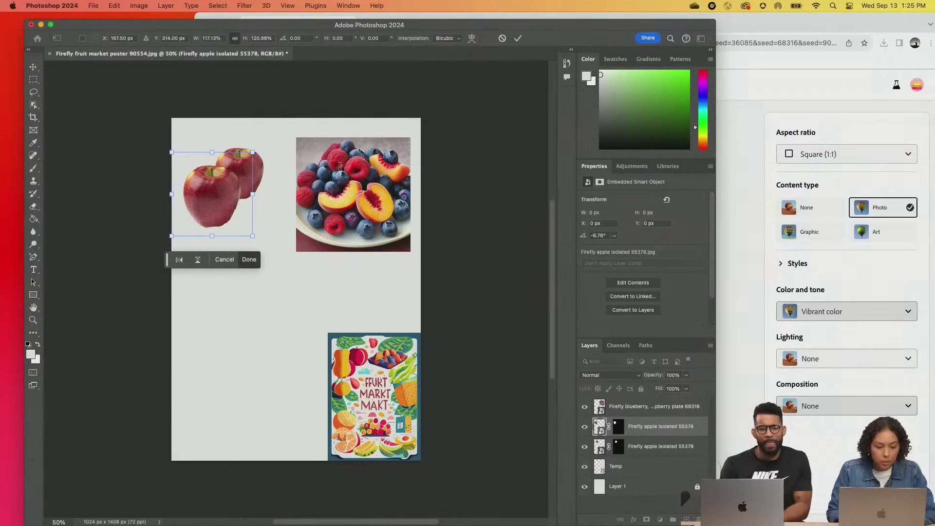
pyautogui.press('Return')
# Remove the background of the fruit plate image, shift the plate left to X 470 px, and deselect it.
pyautogui.click(393, 194)
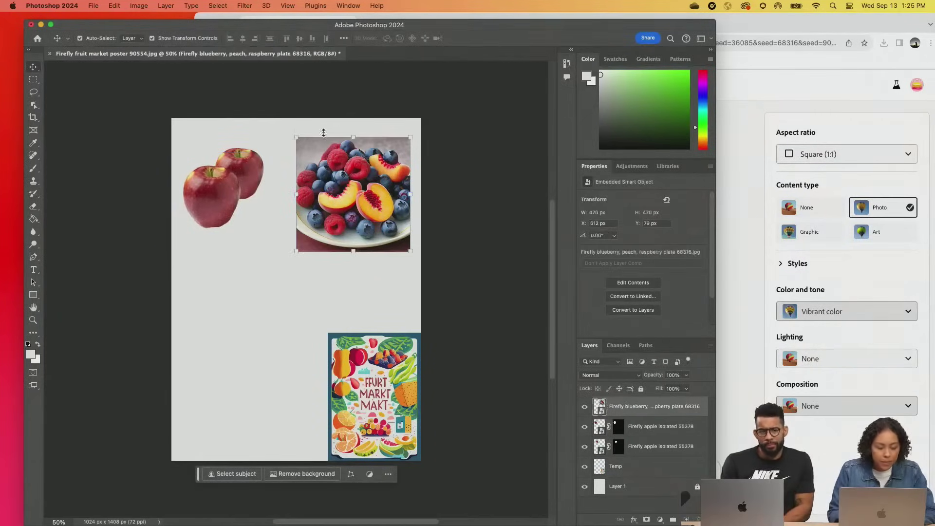
pyautogui.click(305, 474)
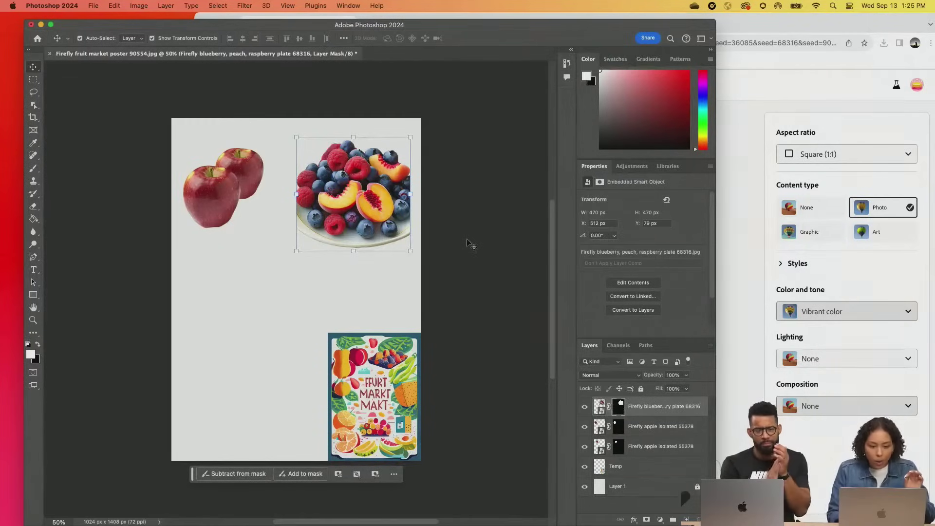
pyautogui.click(465, 250)
pyautogui.moveTo(360, 219)
pyautogui.mouseDown()
pyautogui.moveTo(342, 219)
pyautogui.moveTo(352, 217)
pyautogui.mouseUp()
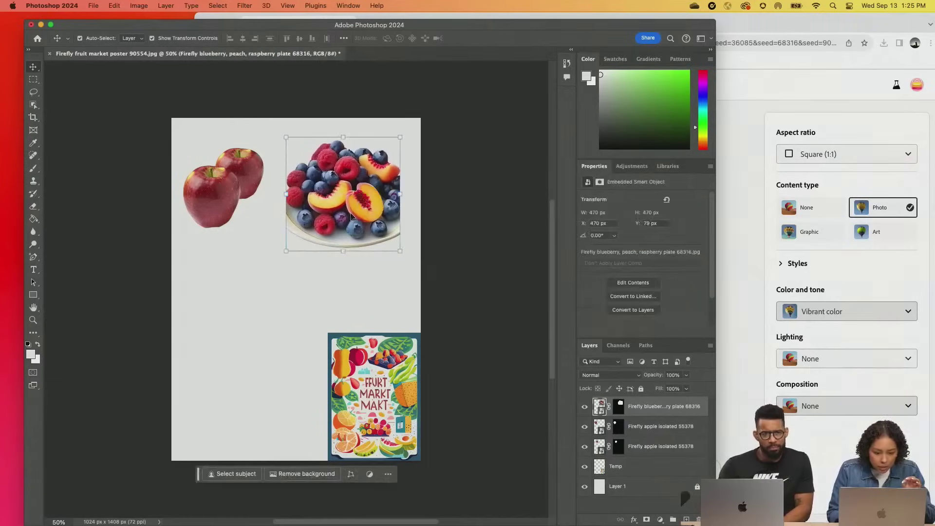
pyautogui.click(483, 273)
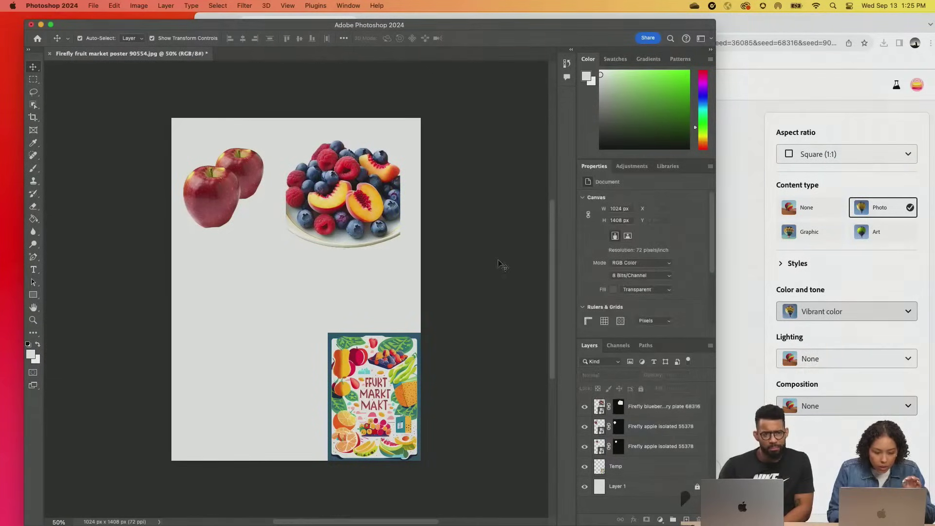
# Switch to Adobe Firefly and clear the fruit plate prompt.
pyautogui.click(737, 197)
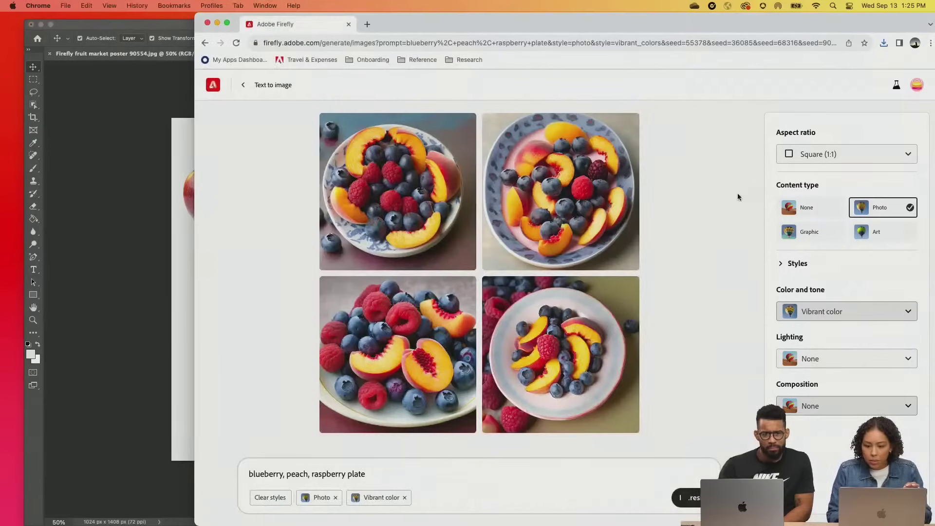
pyautogui.tripleClick(385, 467)
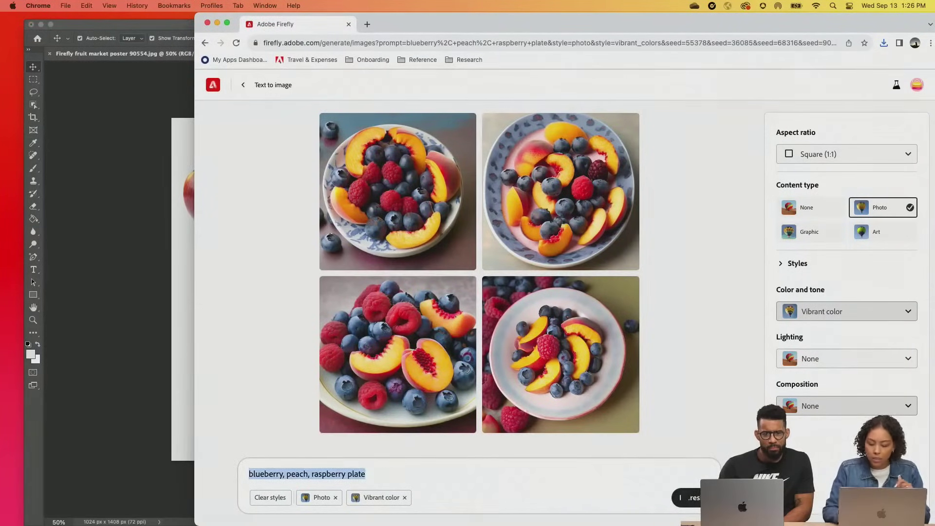
pyautogui.press('BackSpace')
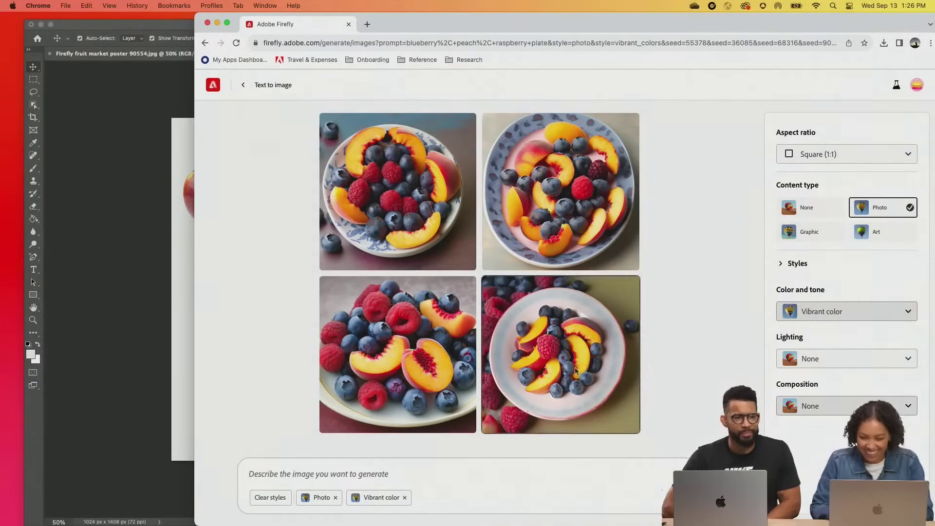
# In Photoshop, enlarge the reference poster to 239.52% and move the fruit plate aside and back to examine the artwork beneath it.
pyautogui.click(177, 289)
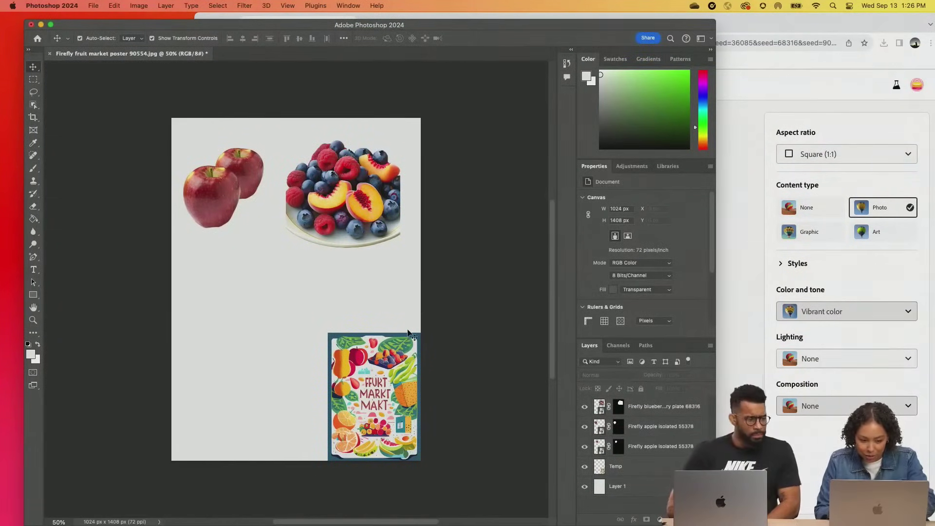
pyautogui.click(373, 373)
pyautogui.moveTo(327, 331); pyautogui.dragTo(197, 153)
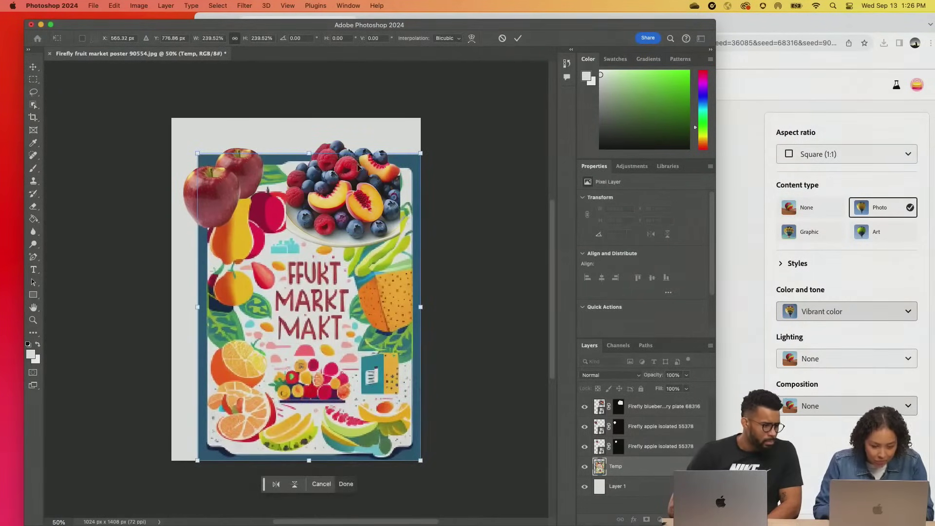
pyautogui.press('Return')
pyautogui.moveTo(362, 176); pyautogui.dragTo(217, 344)
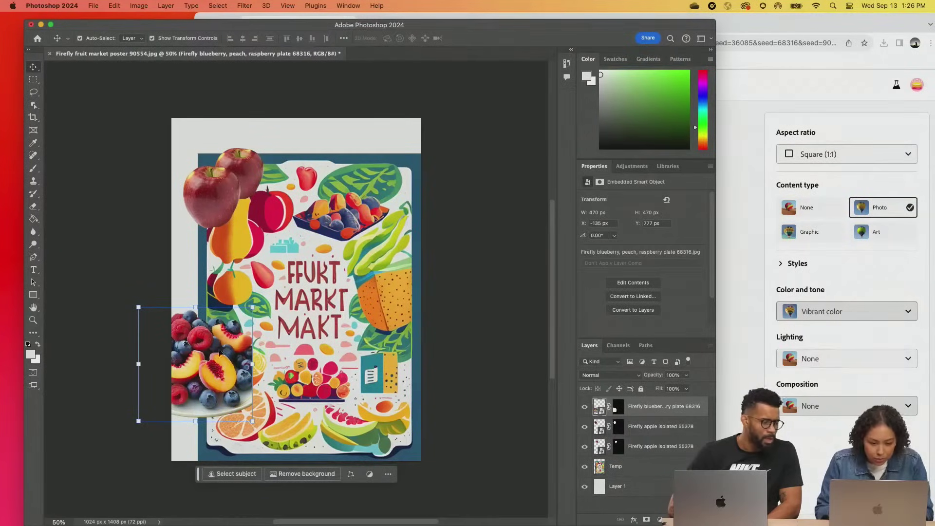
pyautogui.moveTo(230, 351); pyautogui.dragTo(380, 182)
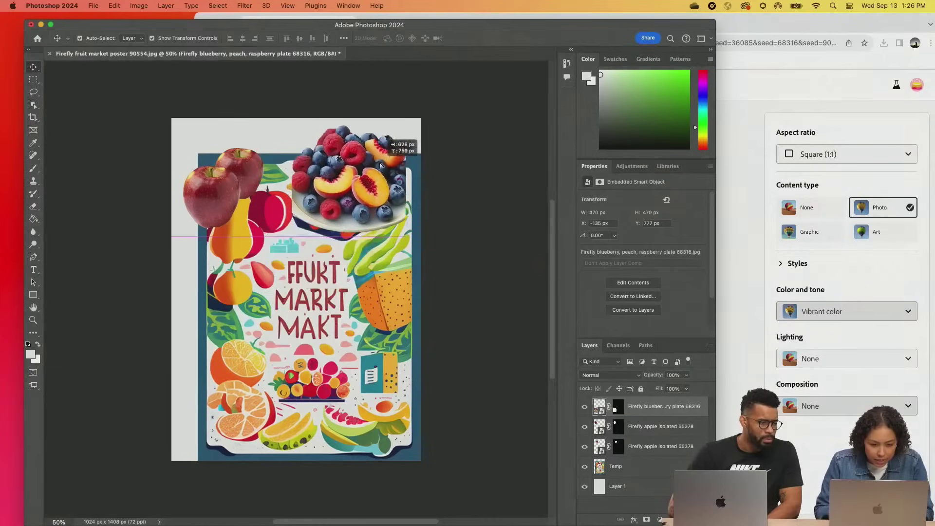
# Shrink the reference poster to 37.47% in the canvas's lower-right corner, at about X 852 px, Y 1172 px.
pyautogui.click(295, 333)
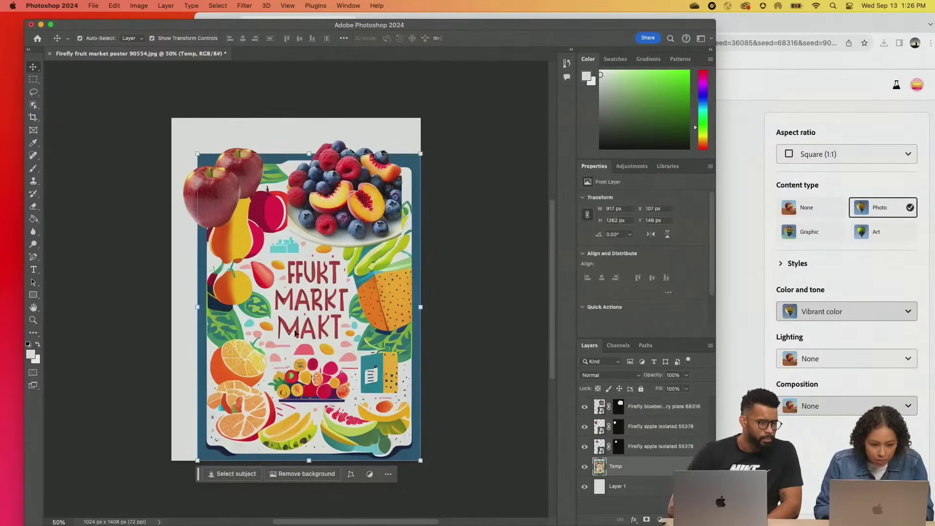
pyautogui.moveTo(204, 157); pyautogui.dragTo(278, 264)
pyautogui.moveTo(351, 313)
pyautogui.mouseDown()
pyautogui.moveTo(313, 313)
pyautogui.moveTo(350, 313)
pyautogui.mouseUp()
pyautogui.moveTo(279, 264); pyautogui.dragTo(338, 346)
# Switch to Adobe Firefly and generate images from the prompt "fruit leaves isolated".
pyautogui.click(736, 267)
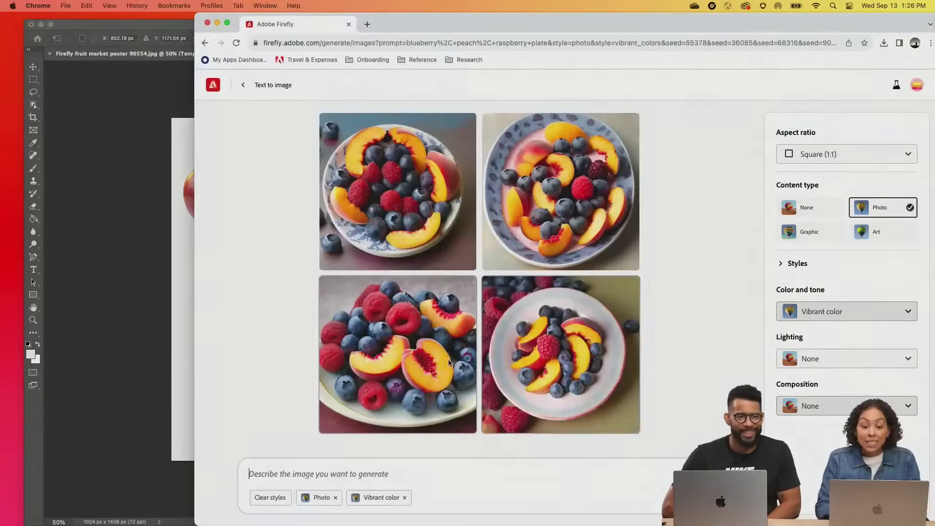
pyautogui.write('fruit leaves isolated')
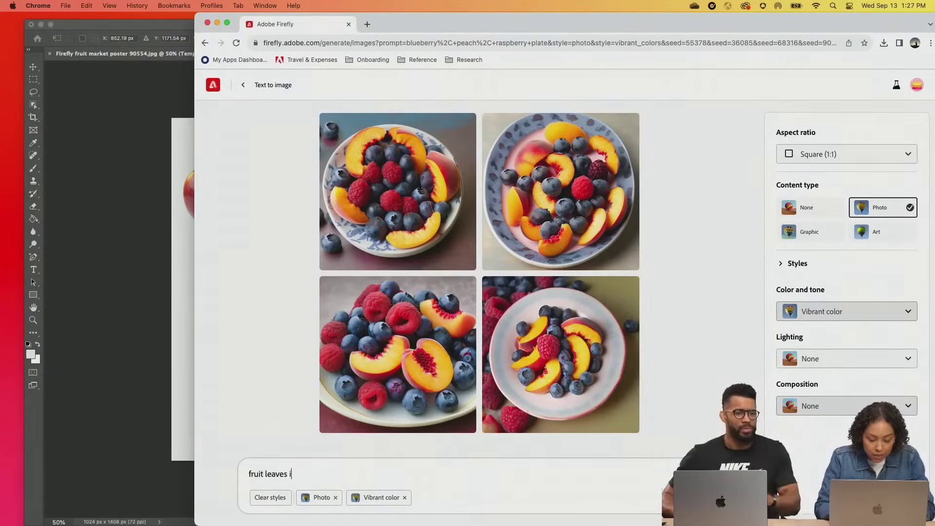
pyautogui.press('Return')
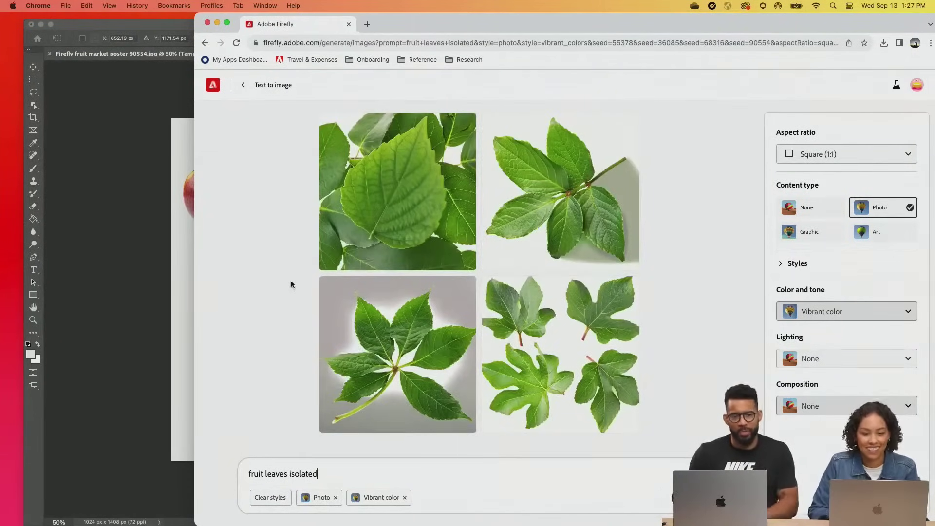
# Inspect the generated leaf images and compare them with the leaves on the Photoshop reference poster.
pyautogui.moveTo(604, 313)
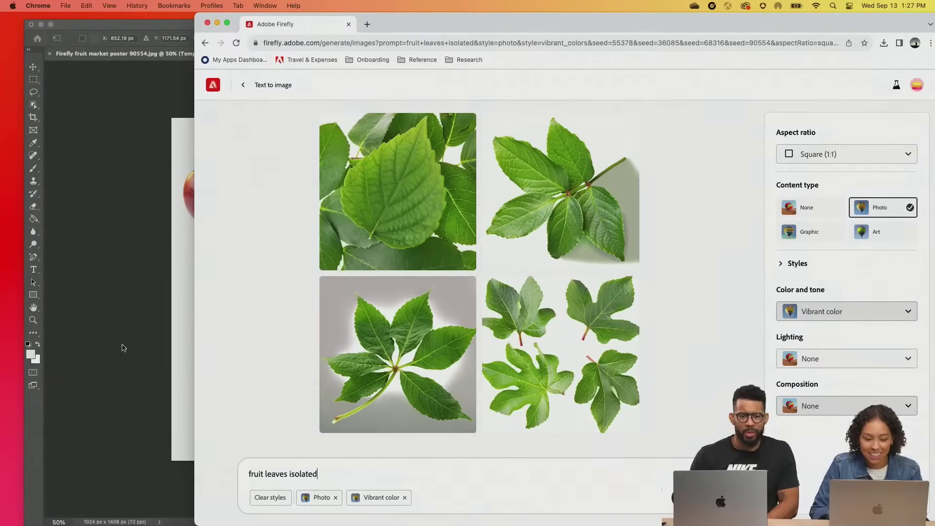
pyautogui.moveTo(594, 188)
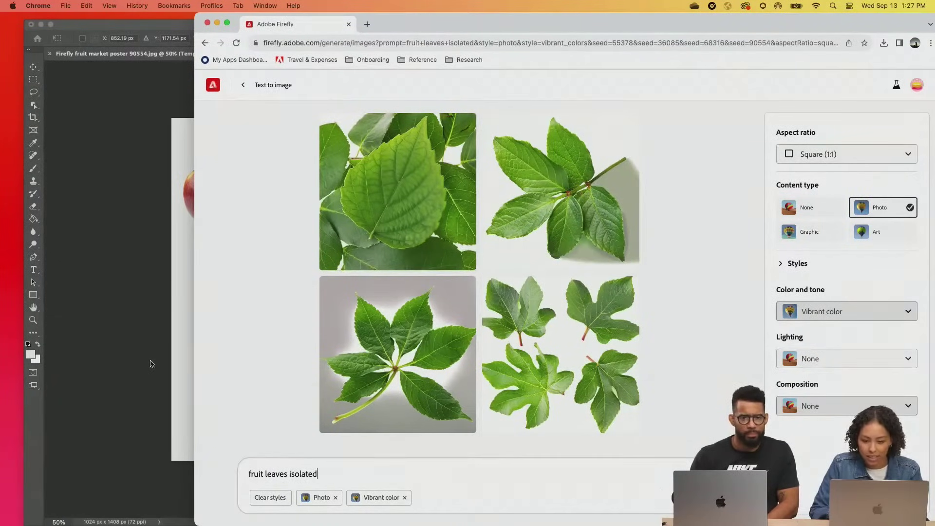
pyautogui.click(150, 364)
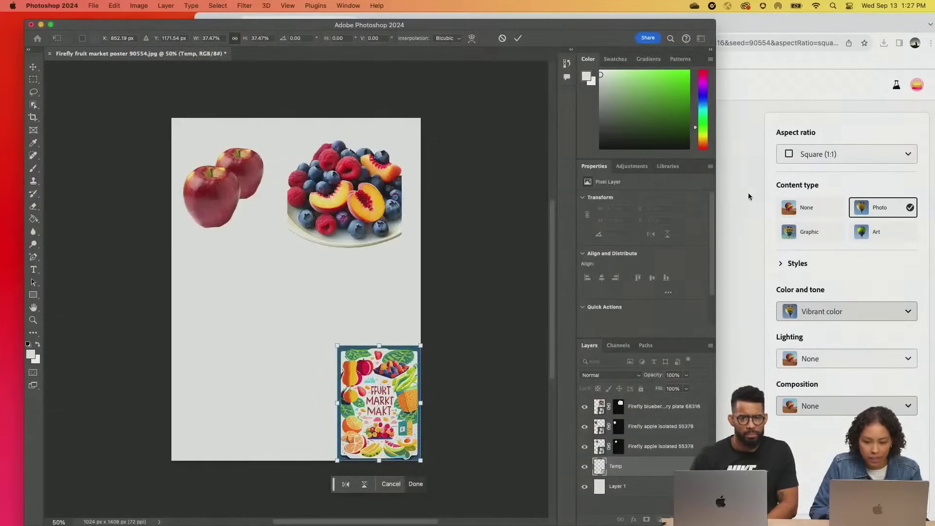
pyautogui.click(729, 197)
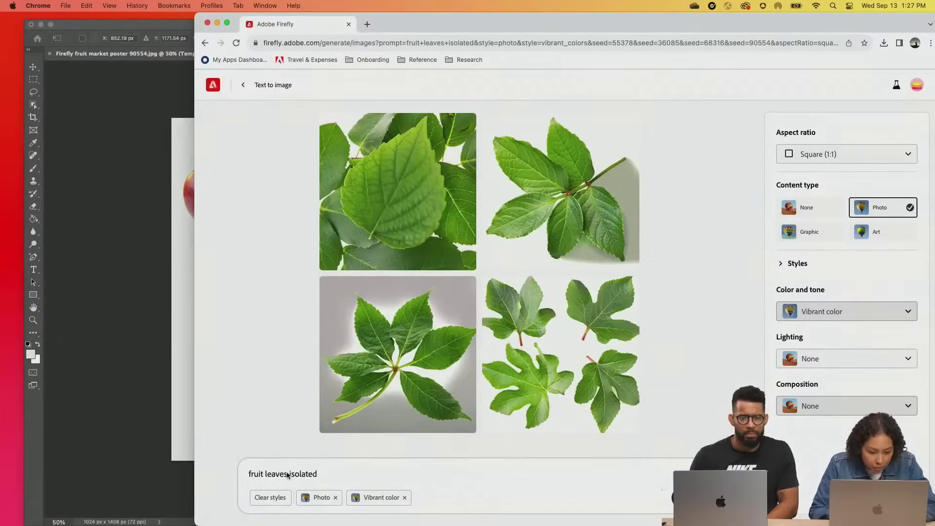
pyautogui.click(265, 476)
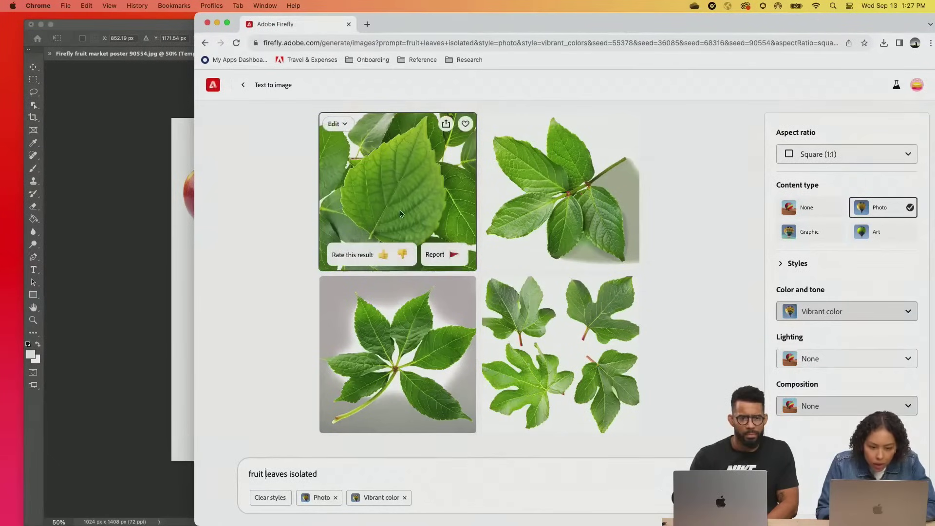
# Open the first leaf result in Generative fill, try removing the background around the large leaf, and clear the selection.
pyautogui.click(338, 124)
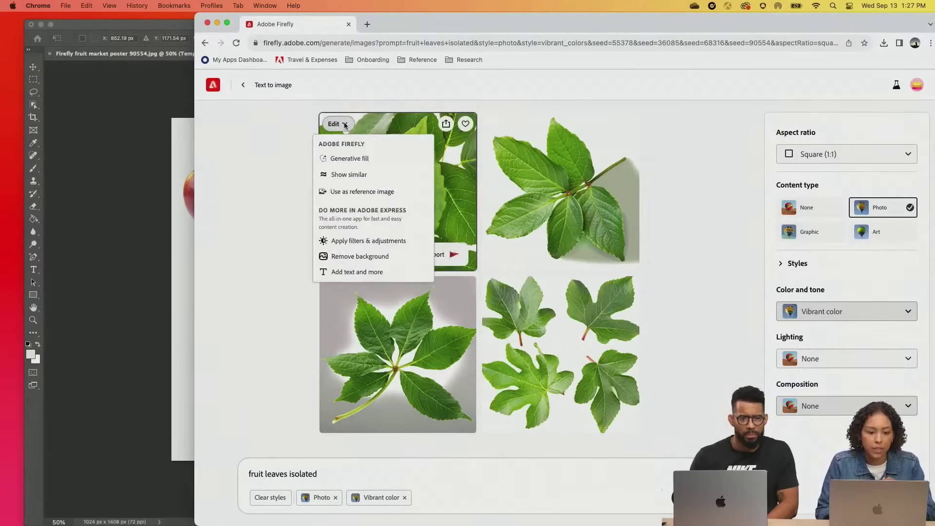
pyautogui.click(362, 159)
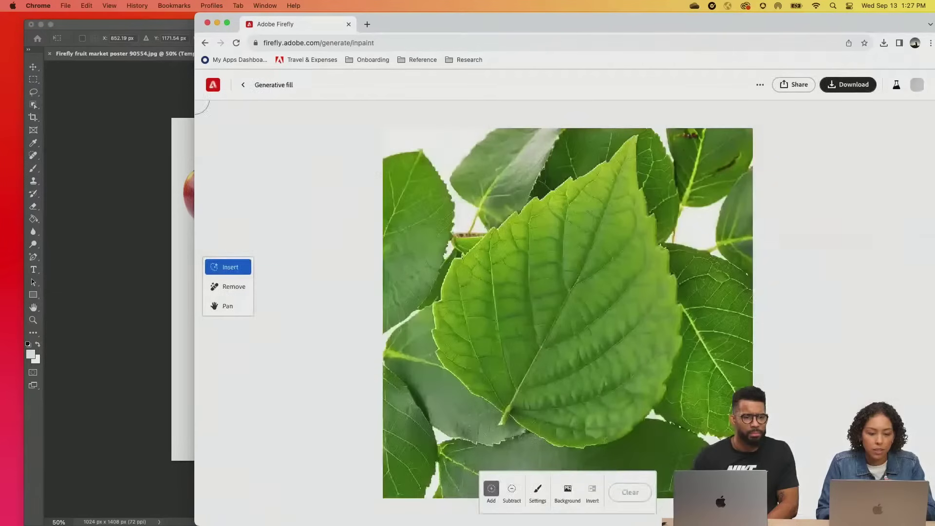
pyautogui.click(569, 489)
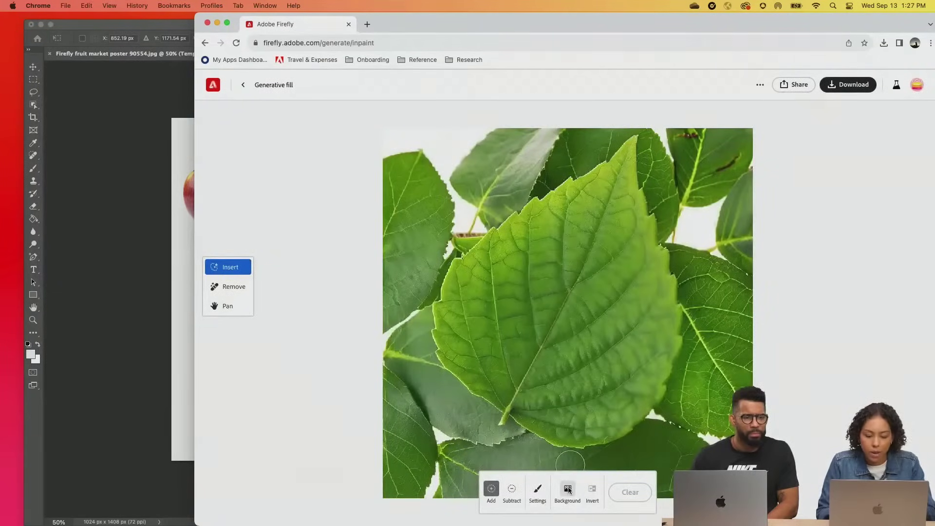
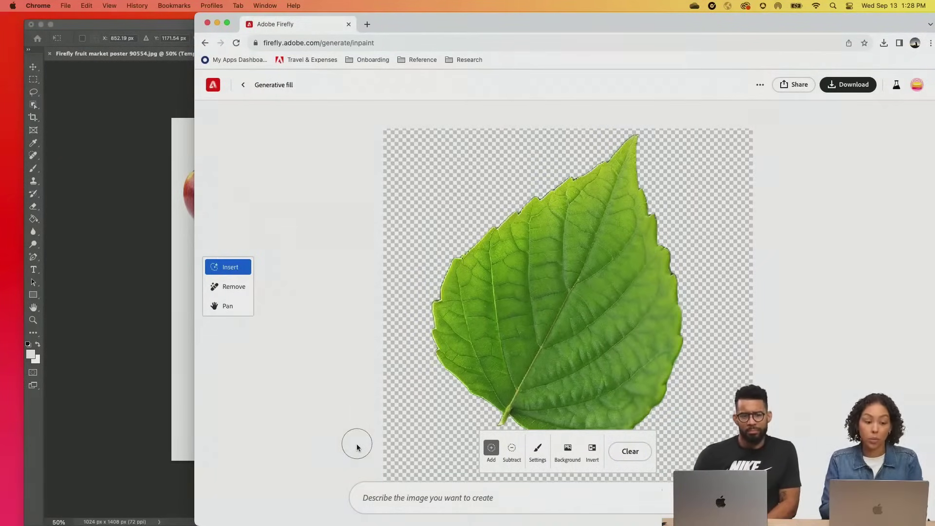
pyautogui.click(631, 451)
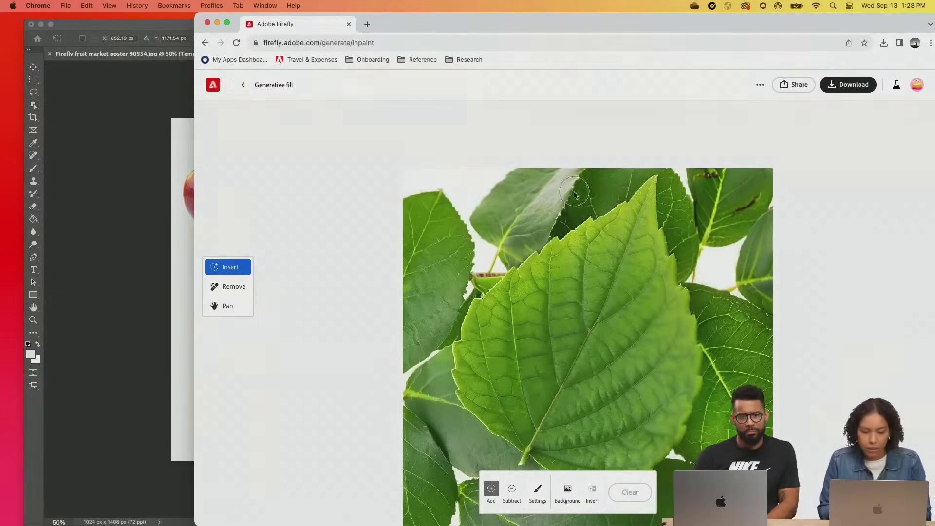
# Remove the background around the large leaf in Generative fill and download the resulting cut-out.
pyautogui.scroll(-2, 558, 359)
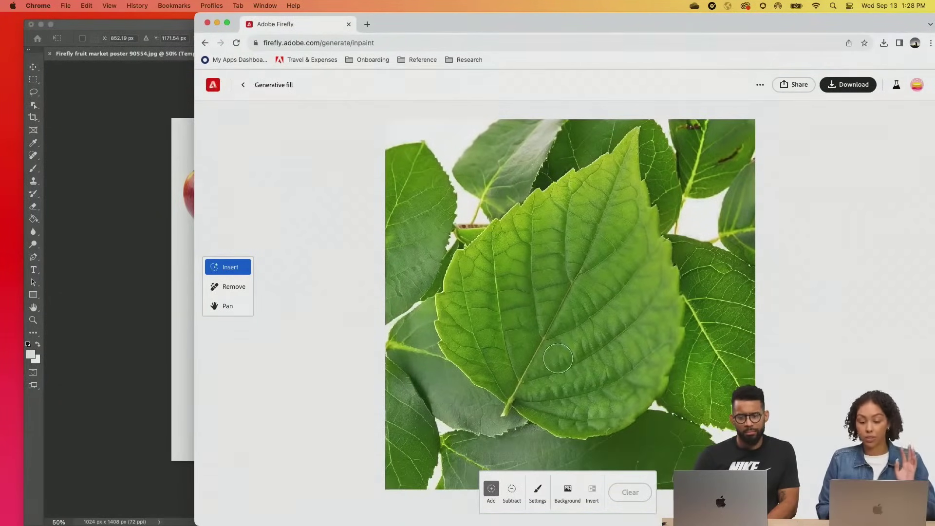
pyautogui.click(568, 491)
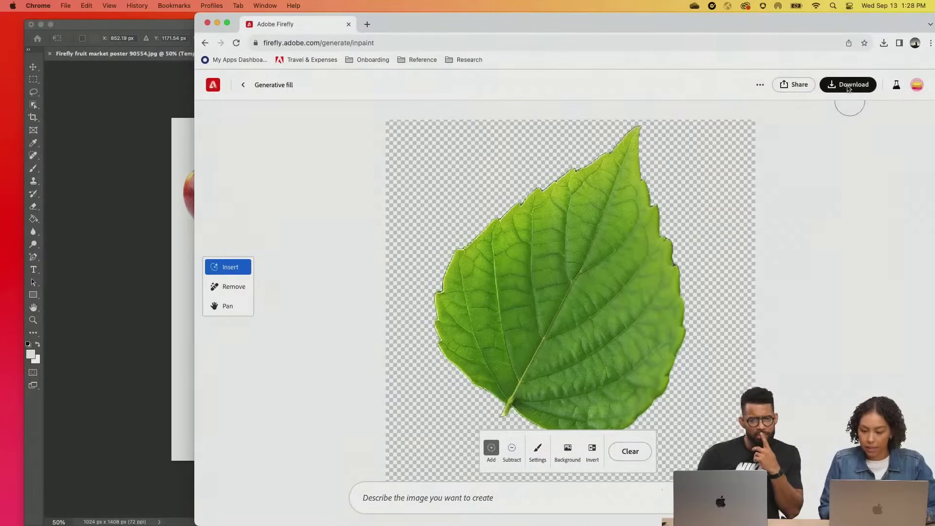
pyautogui.click(848, 86)
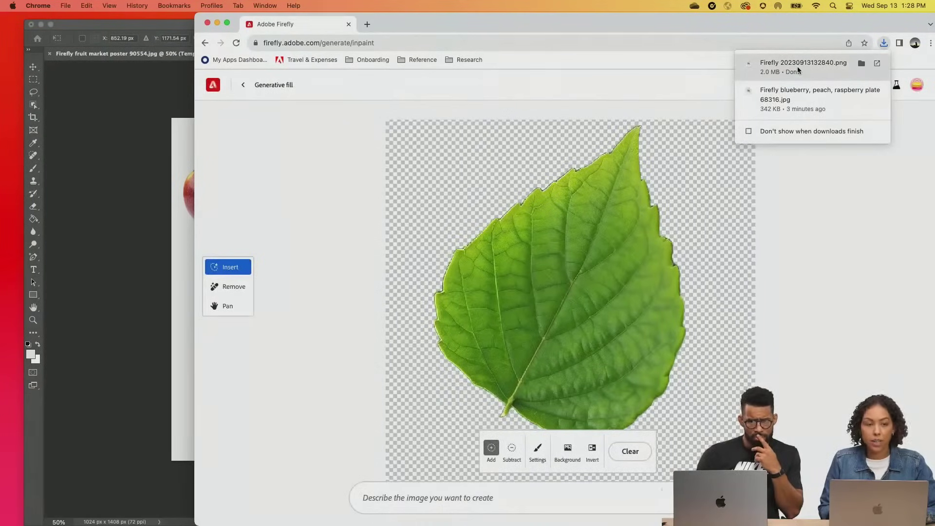
# Commit the reference poster's transform in Photoshop, place Firefly 20230913132840.png and shrink it to about 434 px wide on the canvas's lower-left area.
pyautogui.moveTo(796, 70); pyautogui.dragTo(150, 251)
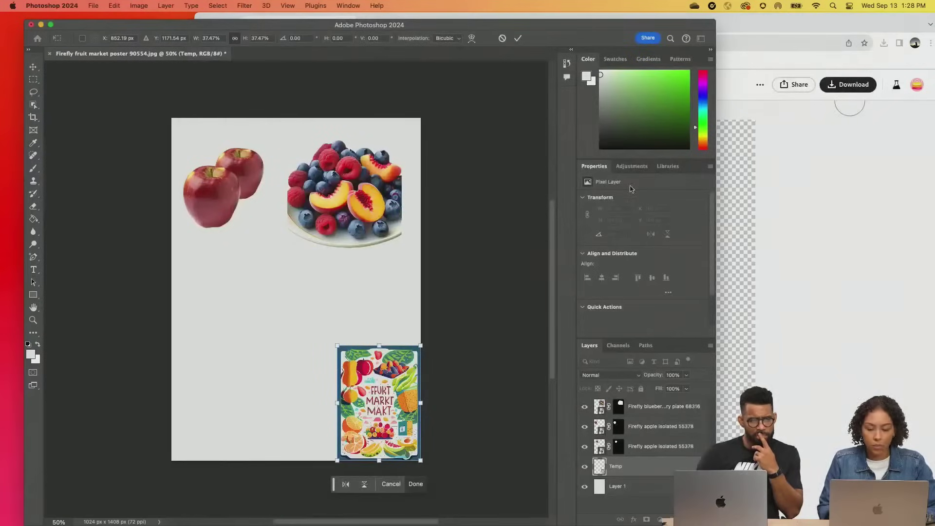
pyautogui.click(519, 39)
pyautogui.click(812, 130)
pyautogui.click(884, 43)
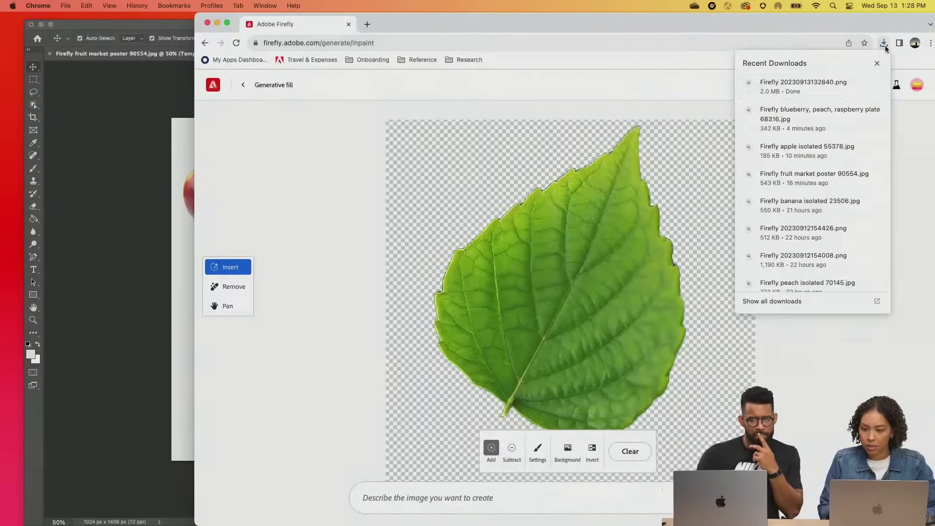
pyautogui.moveTo(804, 87); pyautogui.dragTo(151, 252)
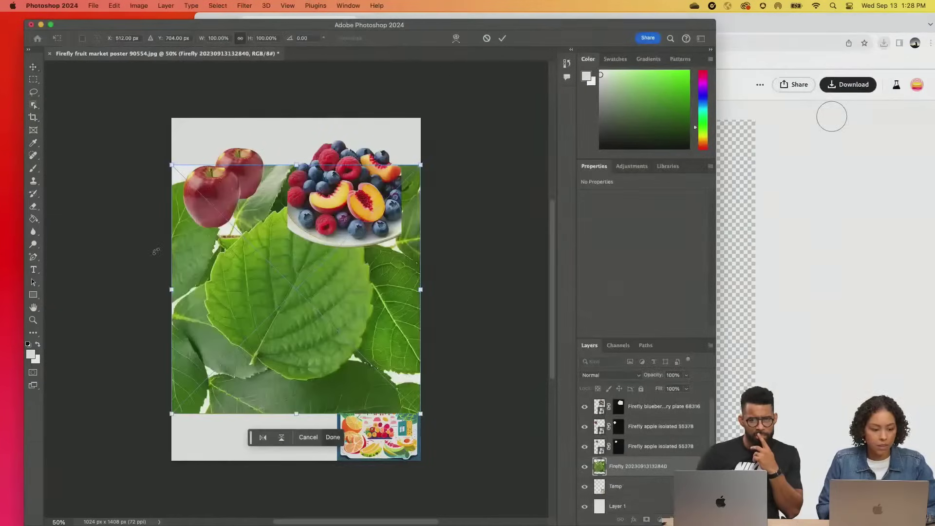
pyautogui.moveTo(423, 166); pyautogui.dragTo(262, 308)
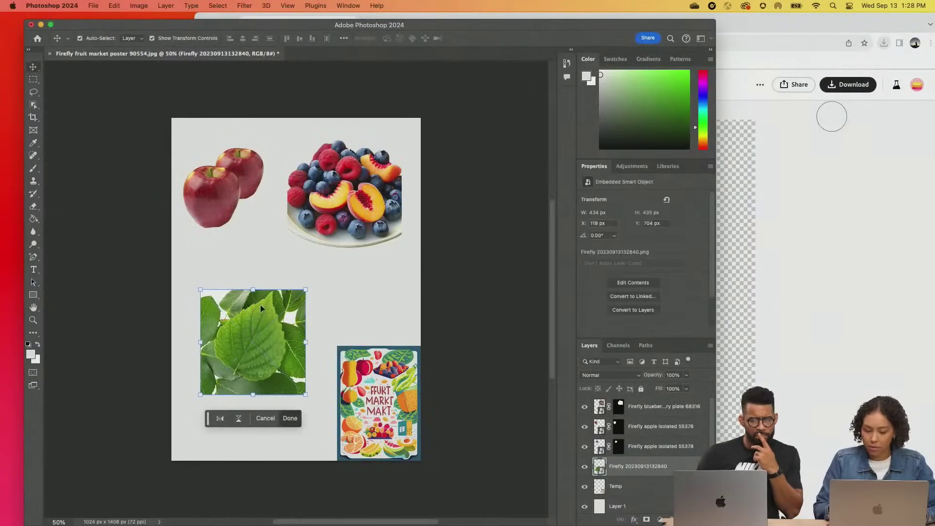
pyautogui.press('Return')
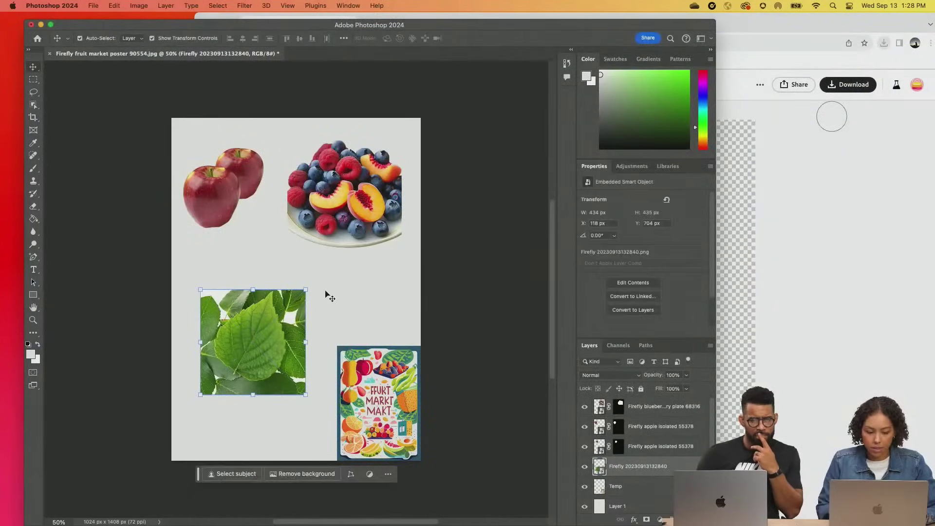
# Enlarge the placed leaf image to about 63.29% and remove its background in Photoshop.
pyautogui.click(796, 272)
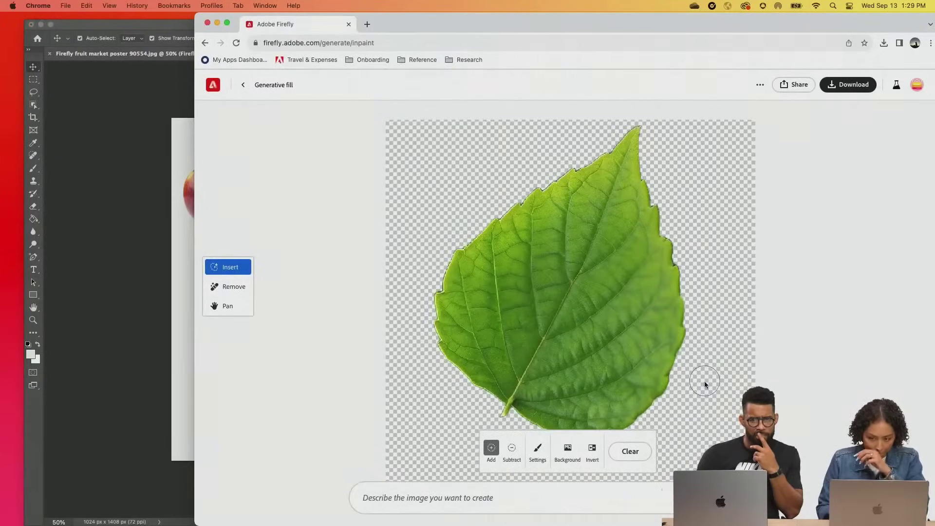
pyautogui.click(181, 351)
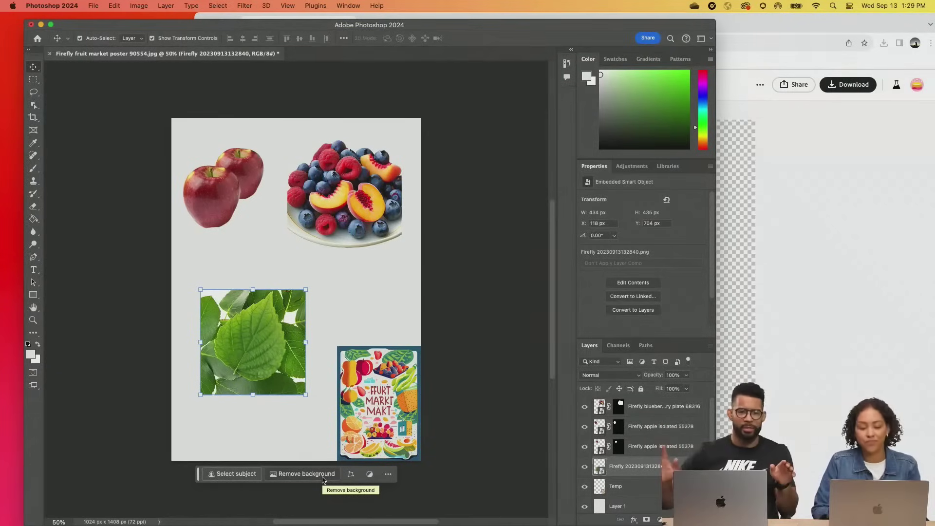
pyautogui.press('super+t')
pyautogui.moveTo(305, 290); pyautogui.dragTo(358, 237)
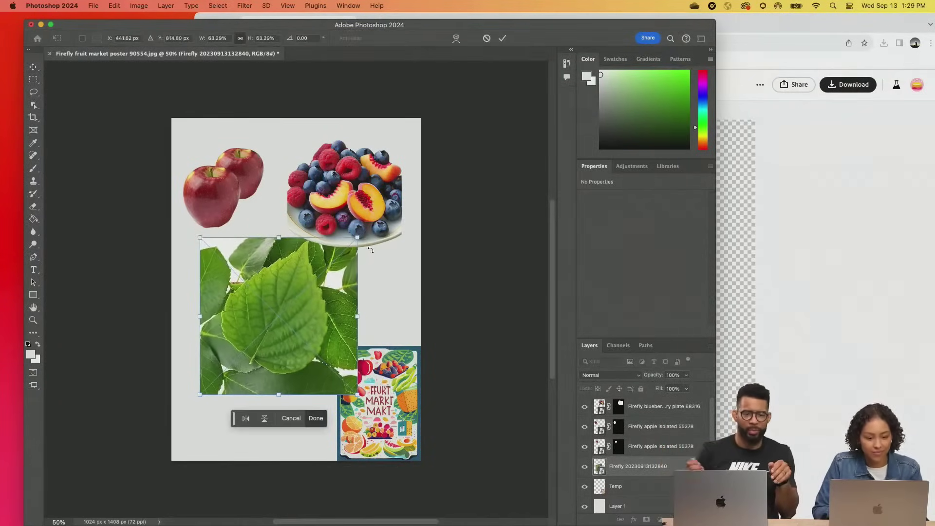
pyautogui.click(316, 418)
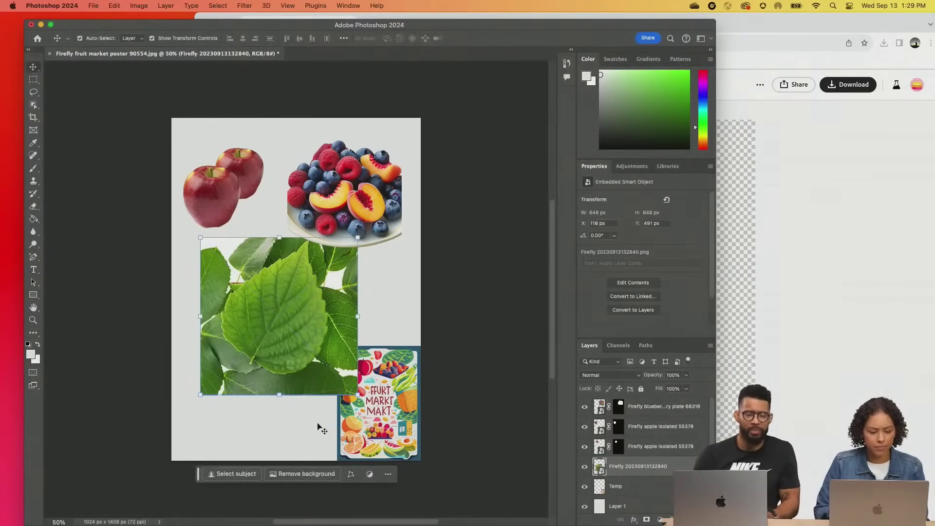
pyautogui.click(303, 475)
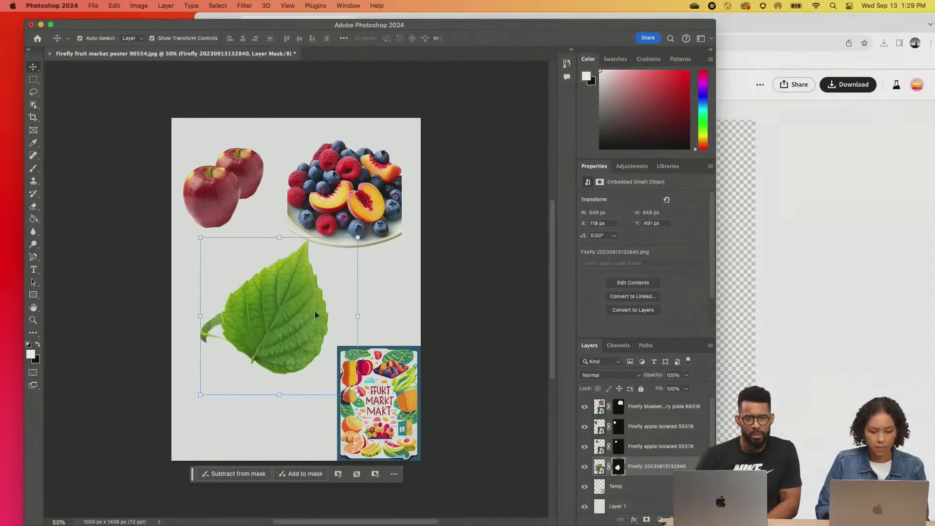
# Mask out the stray leaf fragment beside the large leaf with a hard black brush of about 44 px.
pyautogui.click(33, 168)
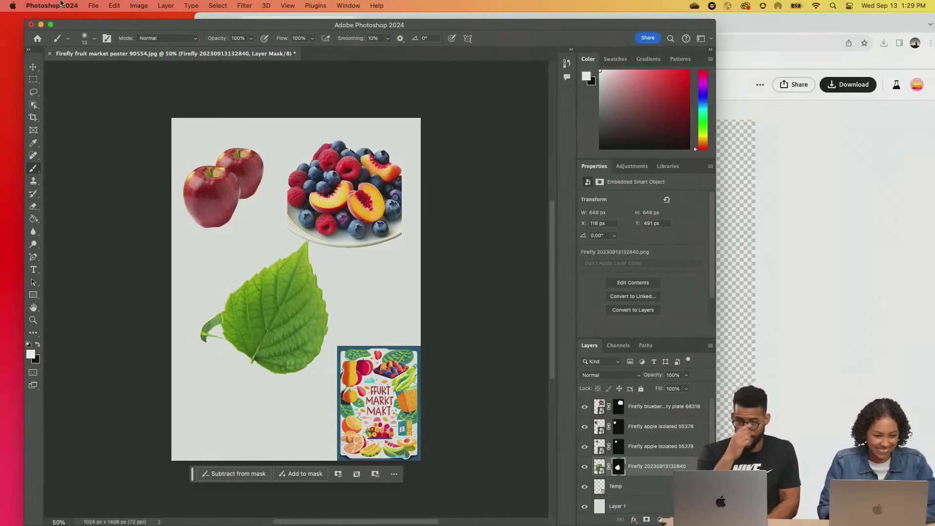
pyautogui.click(93, 39)
pyautogui.moveTo(83, 72); pyautogui.dragTo(93, 73)
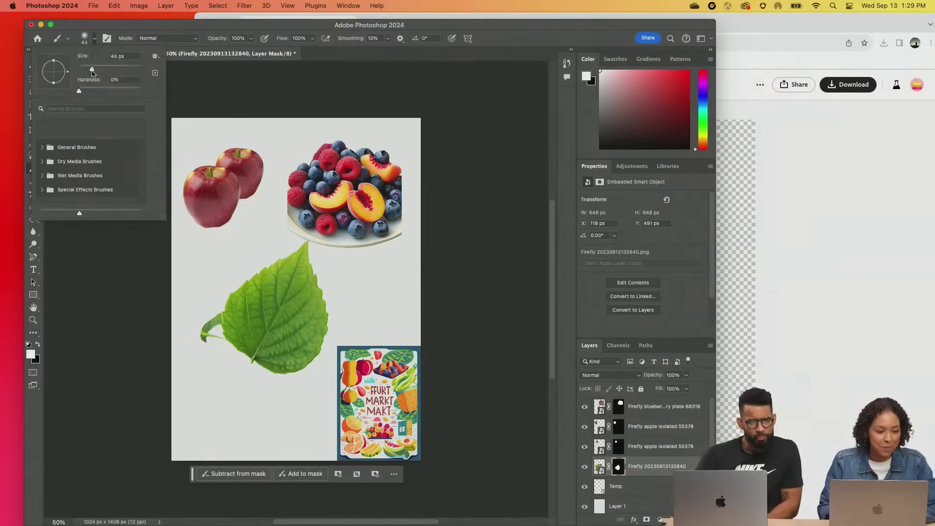
pyautogui.press('Return')
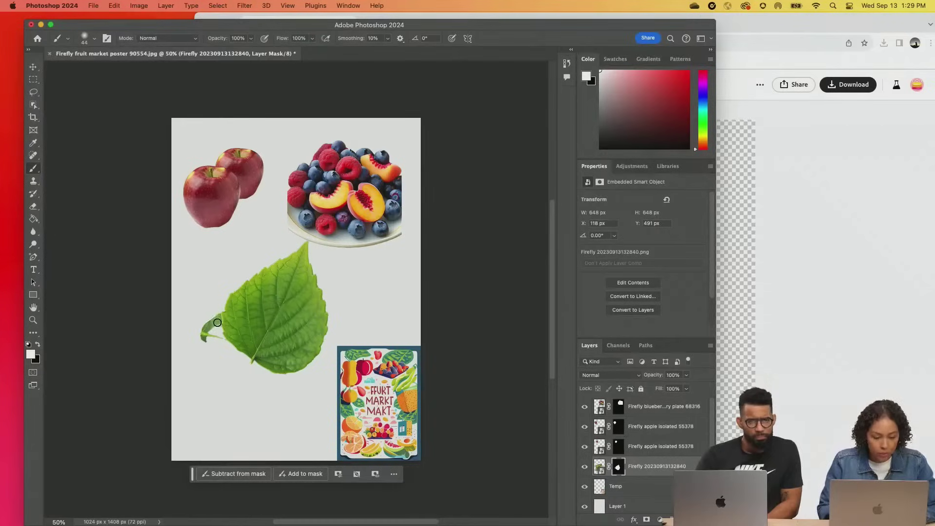
pyautogui.click(39, 346)
pyautogui.moveTo(205, 320)
pyautogui.mouseDown()
pyautogui.moveTo(218, 316)
pyautogui.moveTo(220, 326)
pyautogui.moveTo(214, 318)
pyautogui.mouseUp()
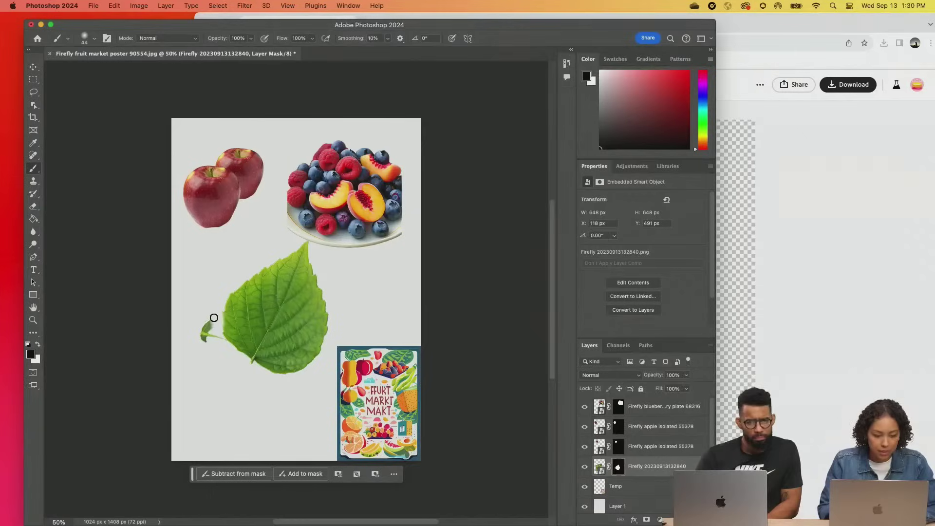
pyautogui.press('super+z')
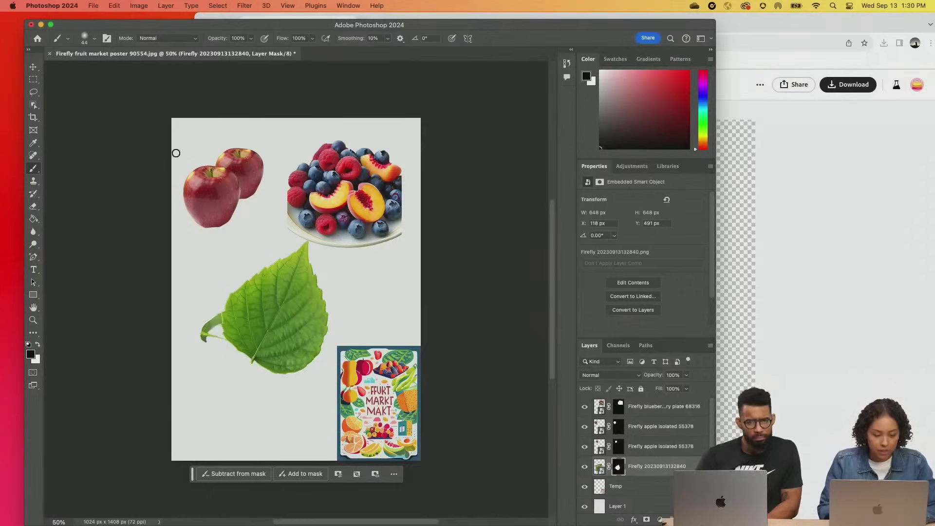
pyautogui.click(90, 39)
pyautogui.moveTo(79, 92); pyautogui.dragTo(183, 74)
pyautogui.press('Return')
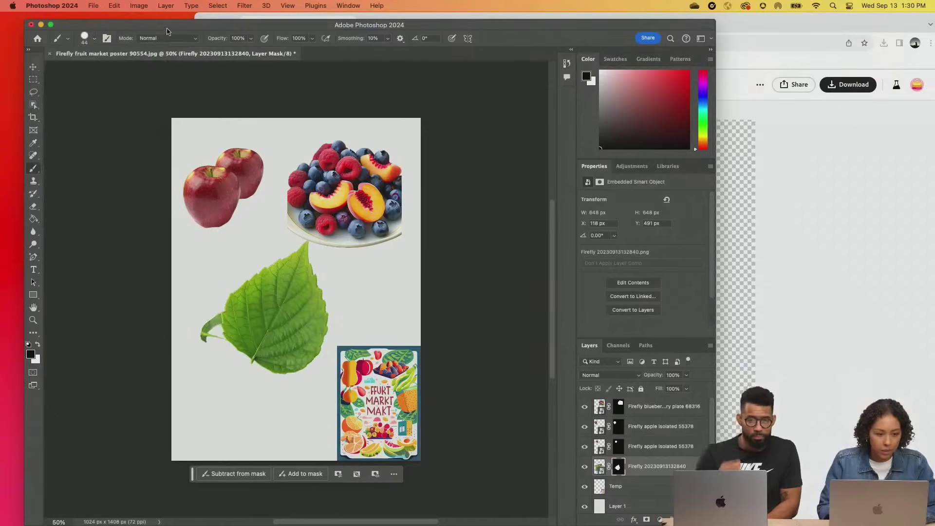
pyautogui.moveTo(221, 315)
pyautogui.mouseDown()
pyautogui.moveTo(204, 336)
pyautogui.moveTo(221, 342)
pyautogui.moveTo(204, 342)
pyautogui.mouseUp()
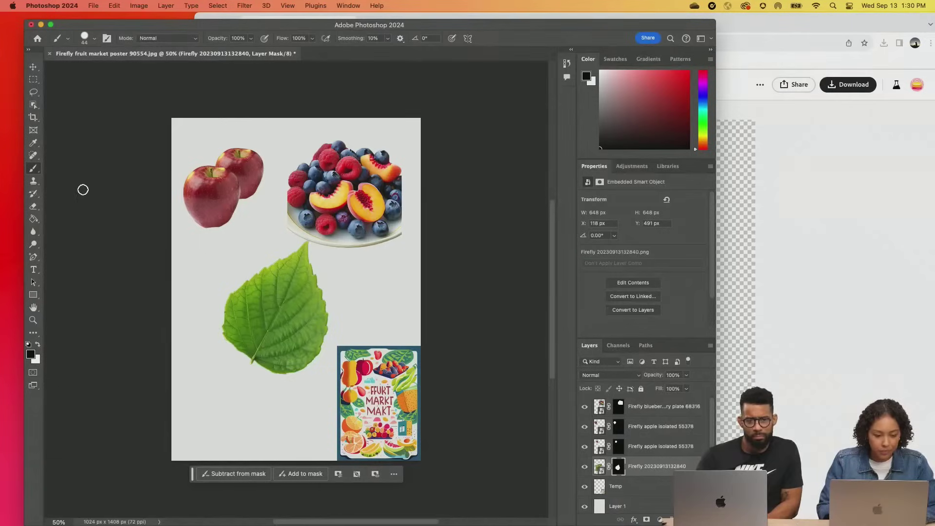
# Move the leaf behind the fruit plate in the canvas's upper-right area and shift the plate slightly down and left.
pyautogui.click(32, 68)
pyautogui.moveTo(270, 316); pyautogui.dragTo(350, 172)
pyautogui.moveTo(343, 206); pyautogui.dragTo(326, 231)
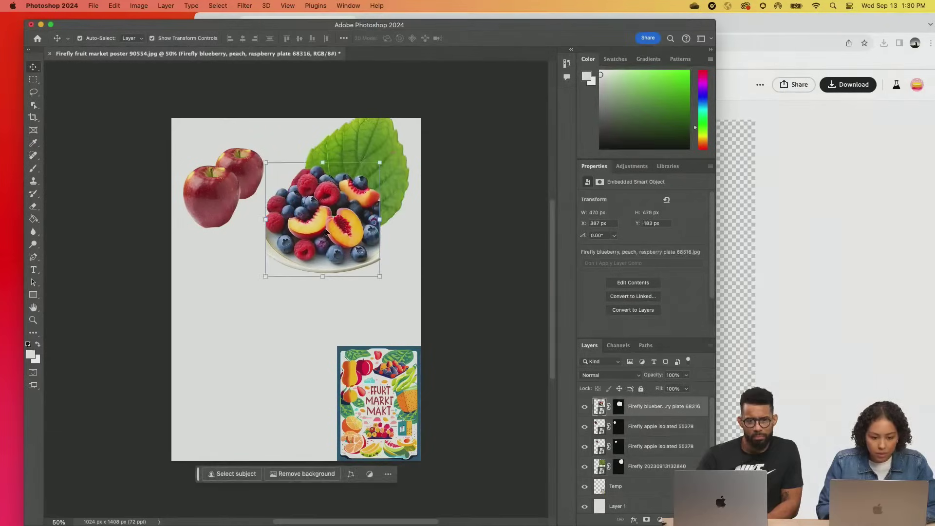
# Duplicate the leaf, rotate the copy about -52.29° and place it behind the apples in the canvas's upper-left corner.
pyautogui.click(385, 148)
pyautogui.hotkey('ctrl', 'j')
pyautogui.moveTo(296, 319); pyautogui.dragTo(234, 362)
pyautogui.moveTo(335, 259); pyautogui.dragTo(234, 221)
pyautogui.moveTo(225, 352); pyautogui.dragTo(223, 190)
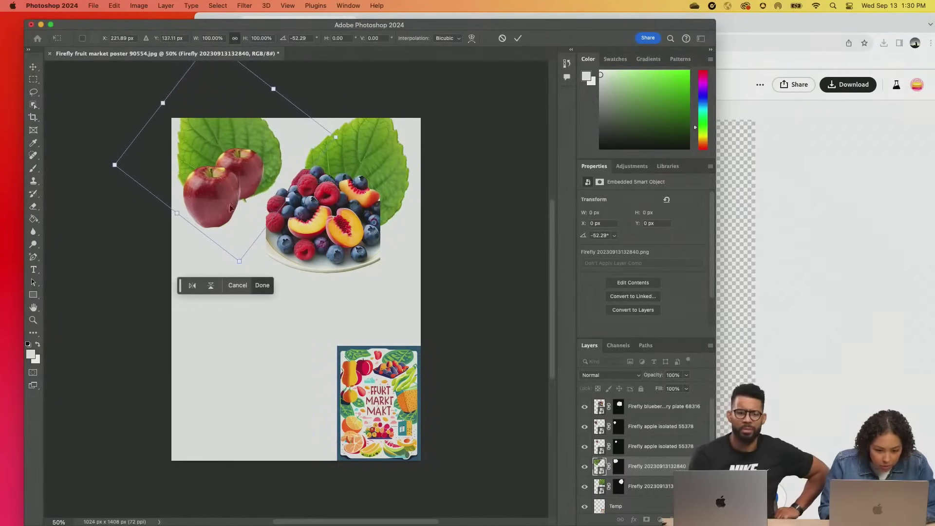
pyautogui.click(518, 38)
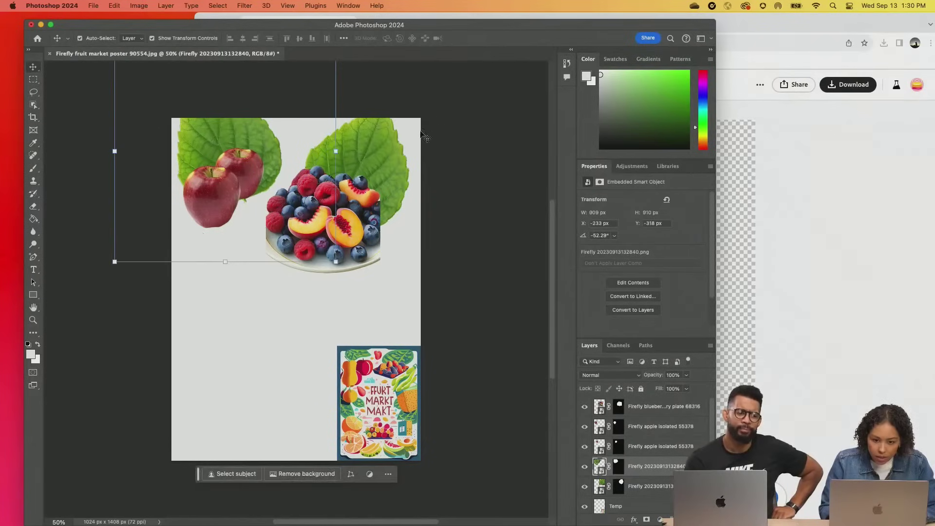
# Duplicate the leaf behind the plate, rotate the copy about 90.9°, scale it to about 85.35% and place it at the canvas's left edge.
pyautogui.click(399, 153)
pyautogui.moveTo(399, 152); pyautogui.dragTo(267, 327)
pyautogui.moveTo(316, 266); pyautogui.dragTo(297, 420)
pyautogui.moveTo(238, 349); pyautogui.dragTo(203, 341)
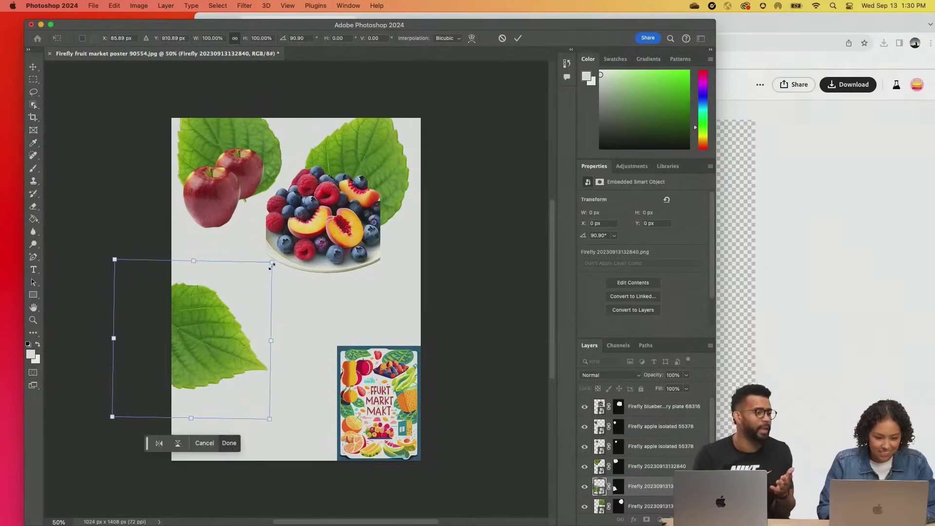
pyautogui.moveTo(272, 263); pyautogui.dragTo(248, 274)
pyautogui.moveTo(216, 327); pyautogui.dragTo(229, 326)
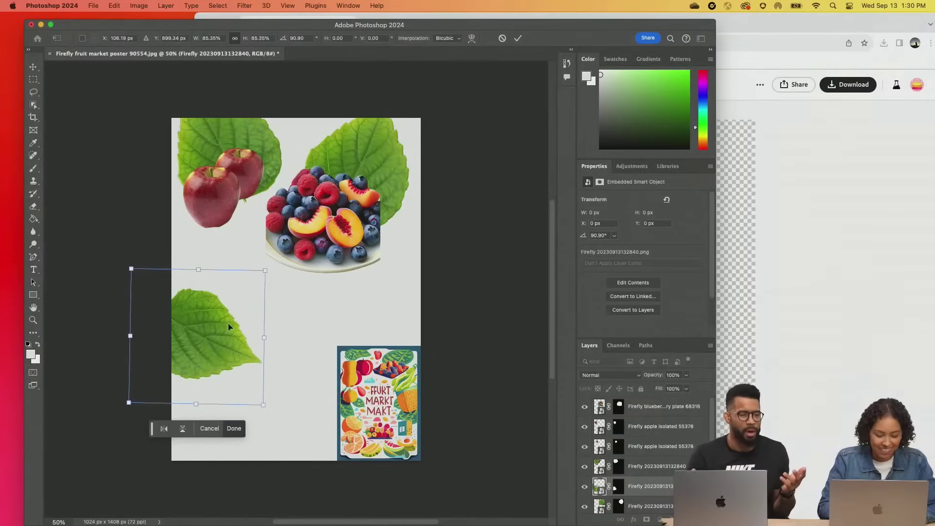
pyautogui.click(520, 39)
# Duplicate the left-edge leaf, scale the copy to about 67.41%, rotate it about 23.46° and overlap it on the larger leaf's inner side.
pyautogui.hotkey('ctrl', 'z')
pyautogui.moveTo(311, 295); pyautogui.dragTo(221, 287)
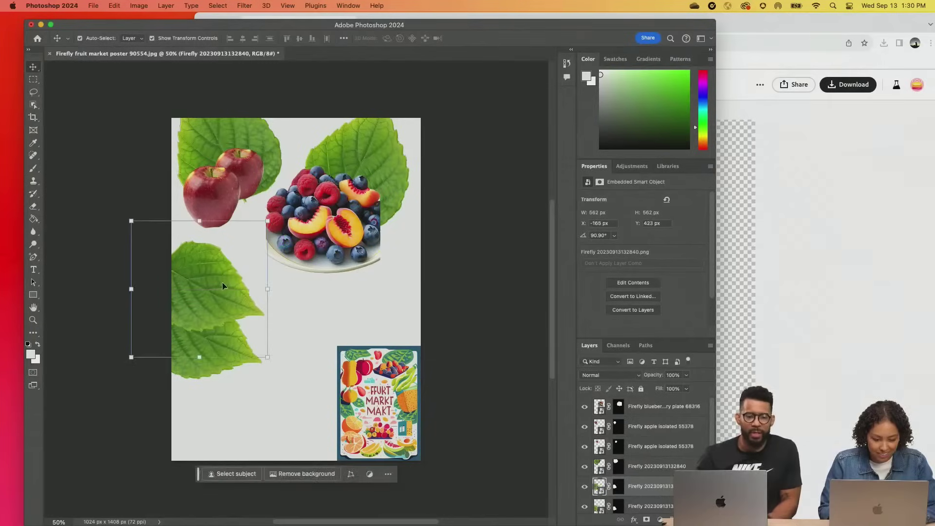
pyautogui.hotkey('ctrl', 't')
pyautogui.moveTo(131, 220); pyautogui.dragTo(176, 265)
pyautogui.moveTo(206, 310); pyautogui.dragTo(218, 306)
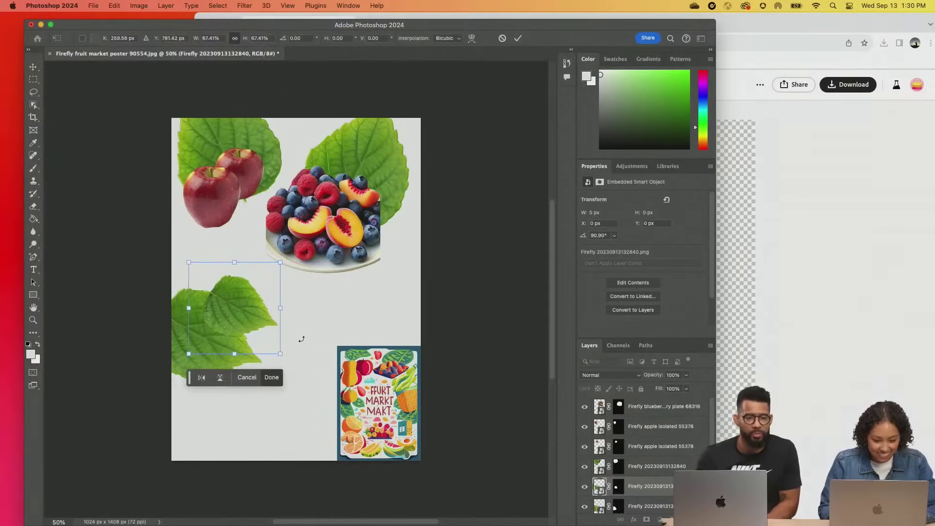
pyautogui.moveTo(185, 256); pyautogui.dragTo(210, 241)
pyautogui.moveTo(228, 307); pyautogui.dragTo(242, 314)
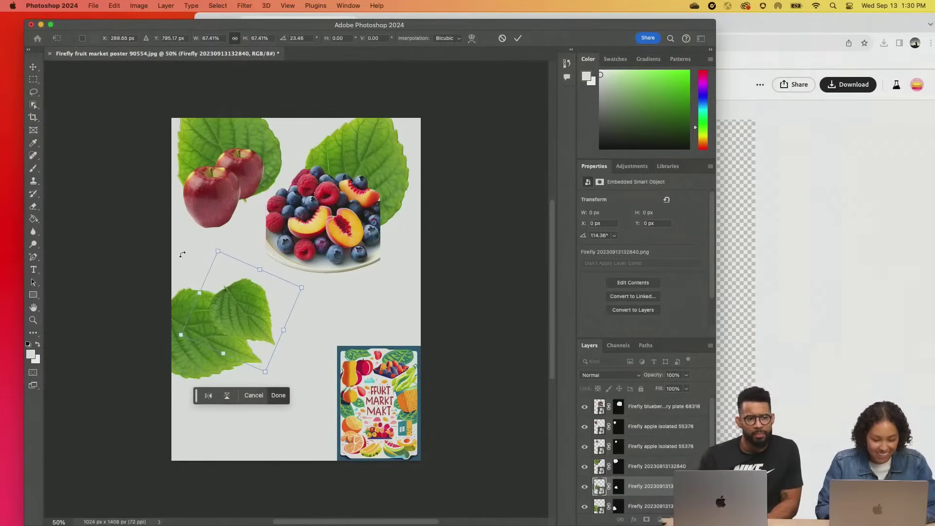
pyautogui.press('Return')
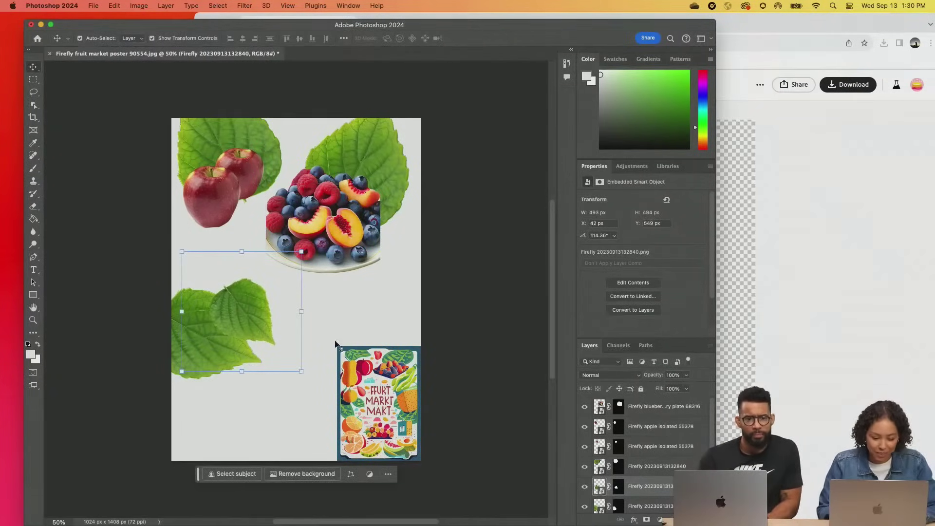
# Duplicate the large left-edge leaf, rotate the copy to about -155.14° and place it at the canvas's right edge over the reference poster.
pyautogui.moveTo(212, 347); pyautogui.dragTo(326, 297)
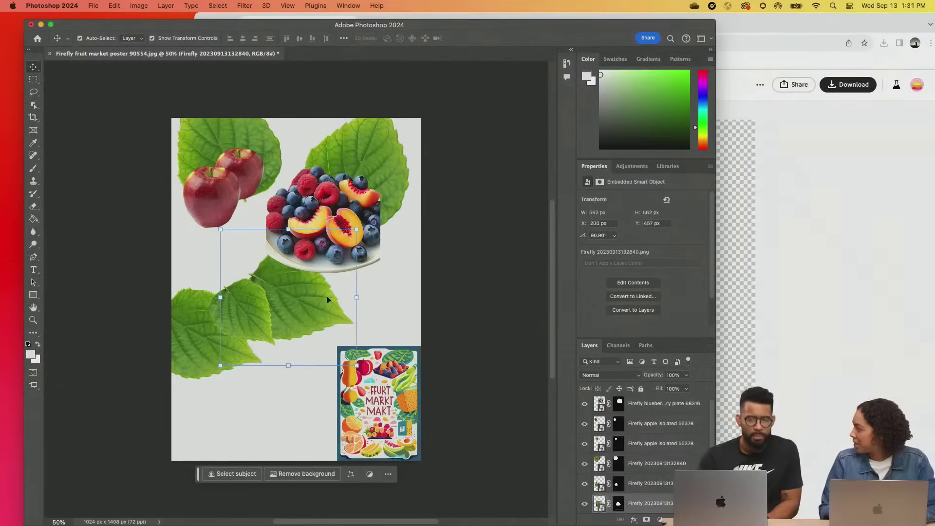
pyautogui.moveTo(211, 223); pyautogui.dragTo(371, 211)
pyautogui.moveTo(310, 297); pyautogui.dragTo(422, 332)
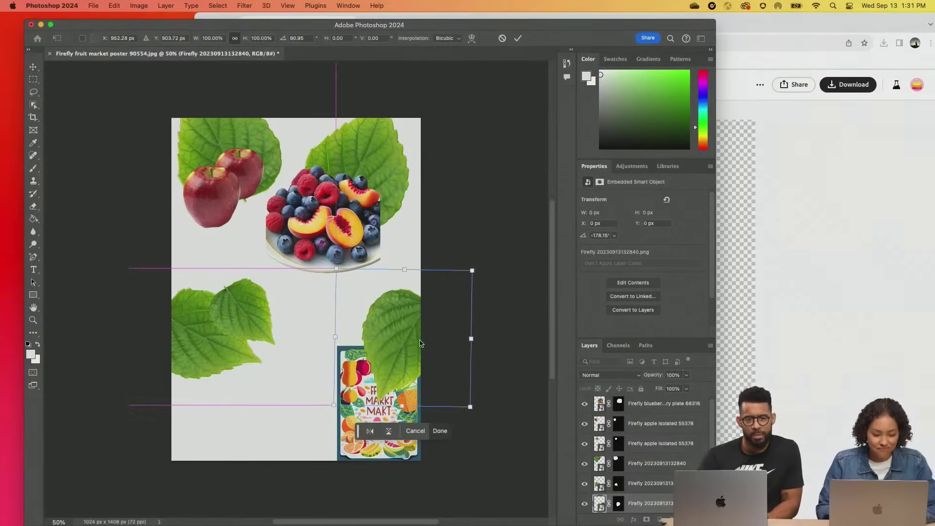
pyautogui.moveTo(478, 279); pyautogui.dragTo(495, 305)
pyautogui.moveTo(387, 347); pyautogui.dragTo(375, 359)
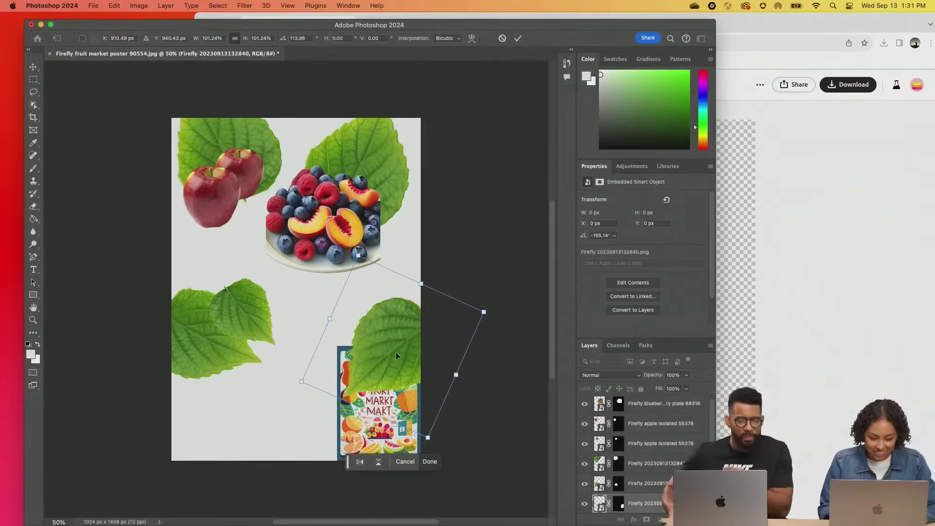
pyautogui.press('Return')
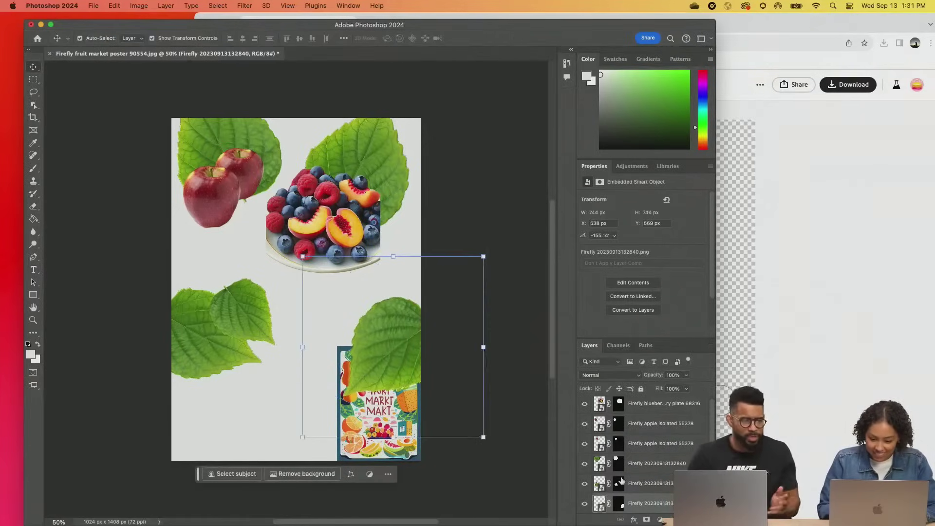
pyautogui.scroll(-3, 622, 483)
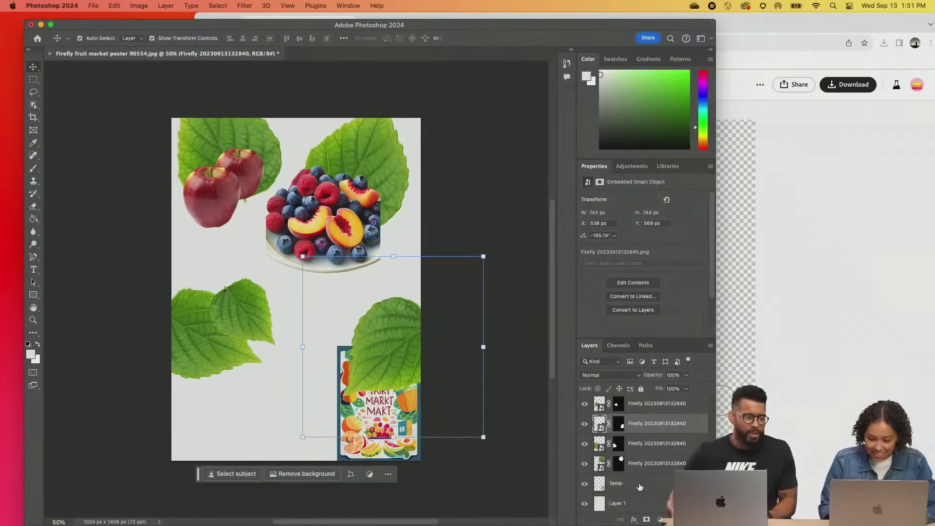
pyautogui.click(640, 485)
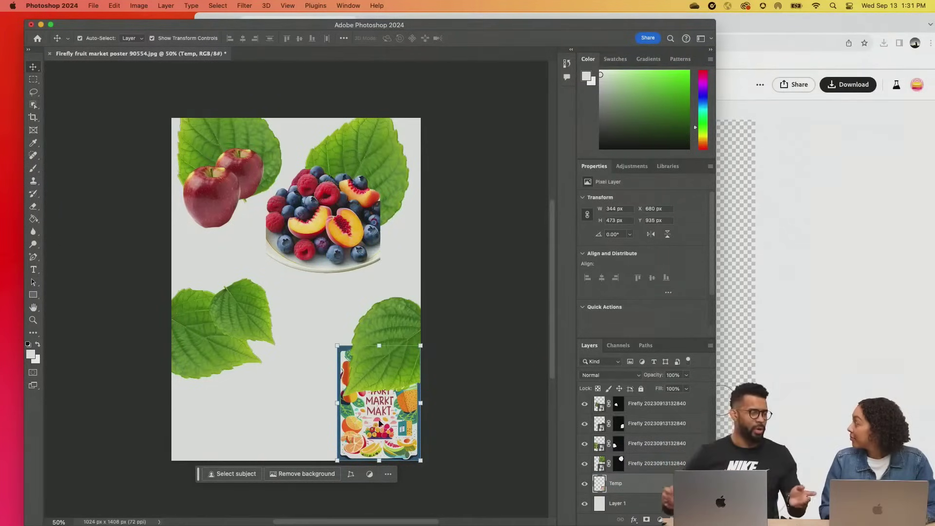
pyautogui.press('super+t')
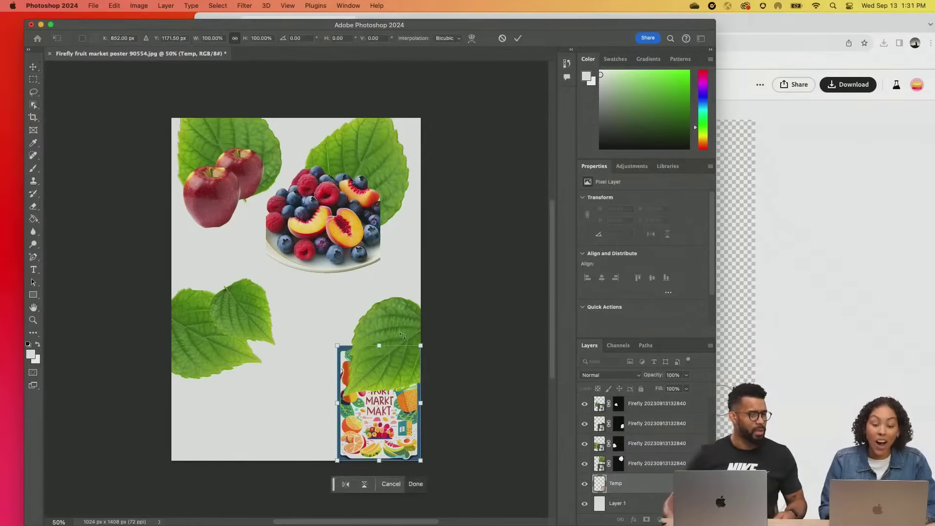
pyautogui.press('Escape')
# Copy and paste the right-edge leaf, scale the copy to about 74.56% and position it overlapping the original's upper part at the canvas's right edge.
pyautogui.click(403, 319)
pyautogui.press('super+c')
pyautogui.press('super+v')
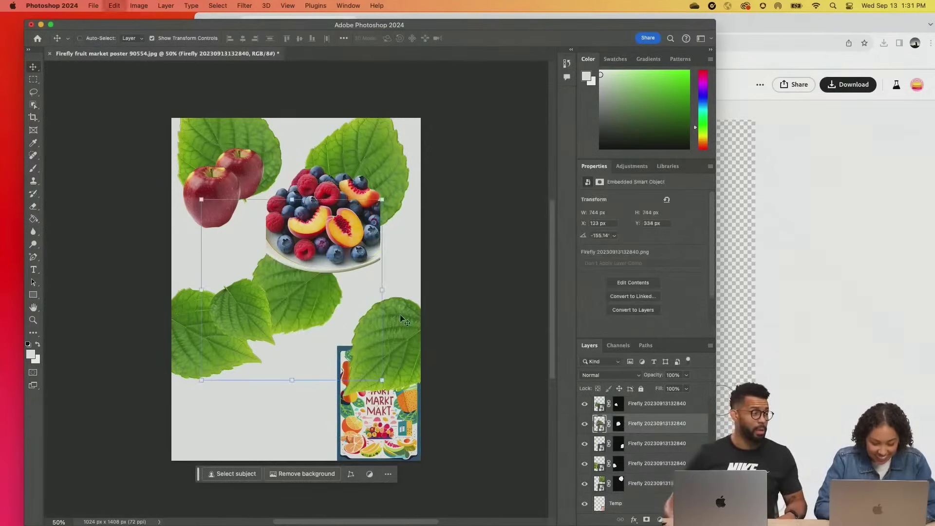
pyautogui.moveTo(318, 305); pyautogui.dragTo(266, 438)
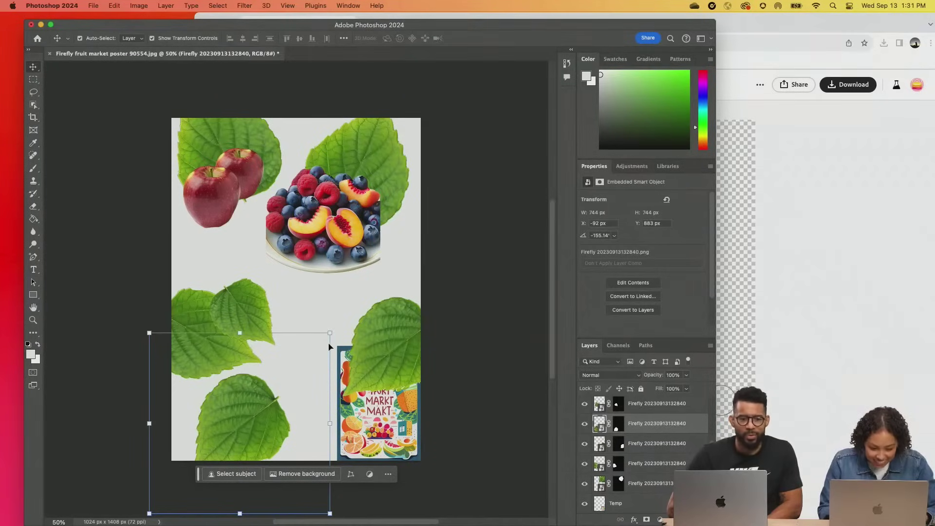
pyautogui.moveTo(267, 432); pyautogui.dragTo(285, 413)
pyautogui.moveTo(348, 315); pyautogui.dragTo(322, 338)
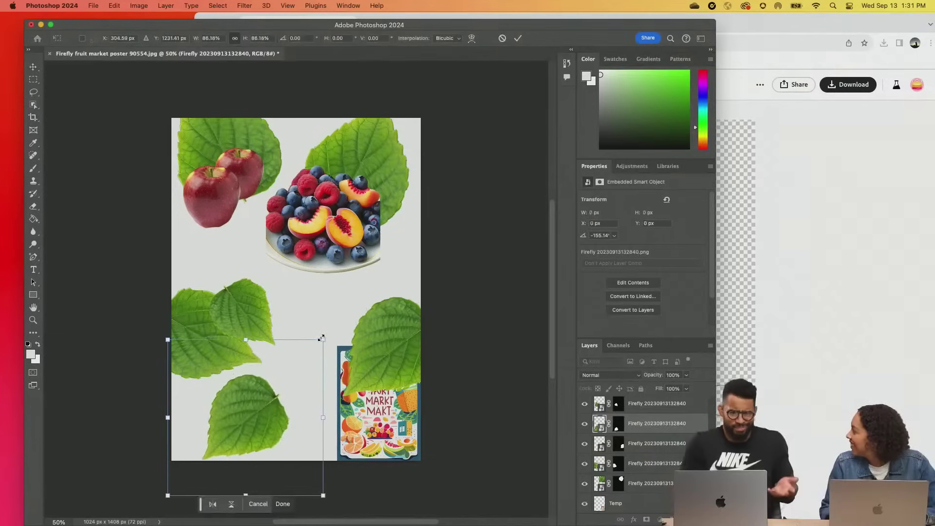
pyautogui.moveTo(261, 420); pyautogui.dragTo(417, 306)
pyautogui.moveTo(484, 219); pyautogui.dragTo(462, 241)
pyautogui.moveTo(422, 287); pyautogui.dragTo(443, 291)
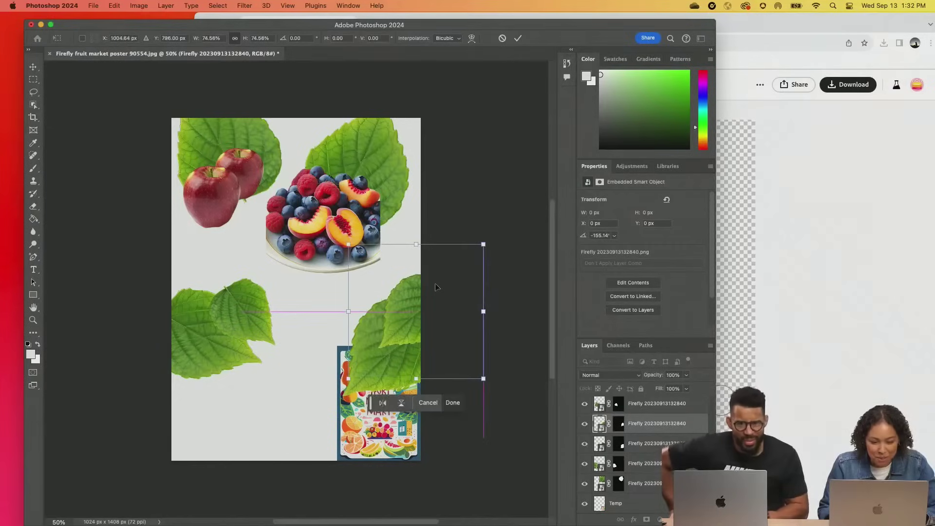
# Commit the leaf's transform and move the small reference poster to the bottom centre of the canvas.
pyautogui.click(518, 38)
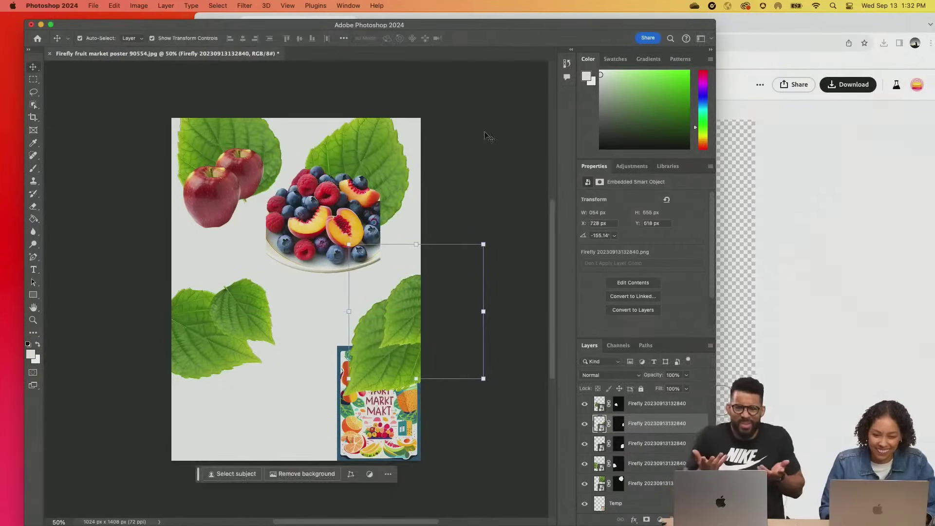
pyautogui.moveTo(380, 418); pyautogui.dragTo(311, 422)
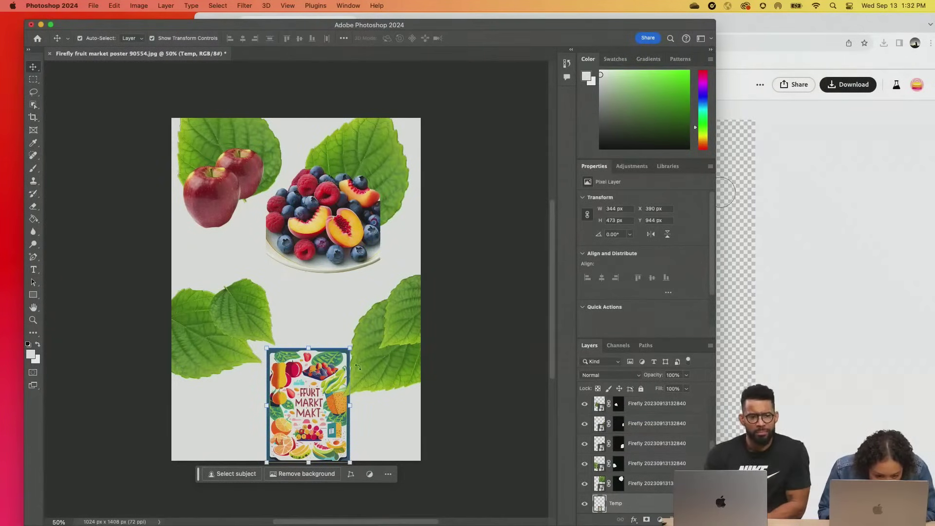
# Switch to Adobe Firefly in Chrome, return to the text-to-image results and generate images for the prompt "green beans isolated".
pyautogui.click(750, 259)
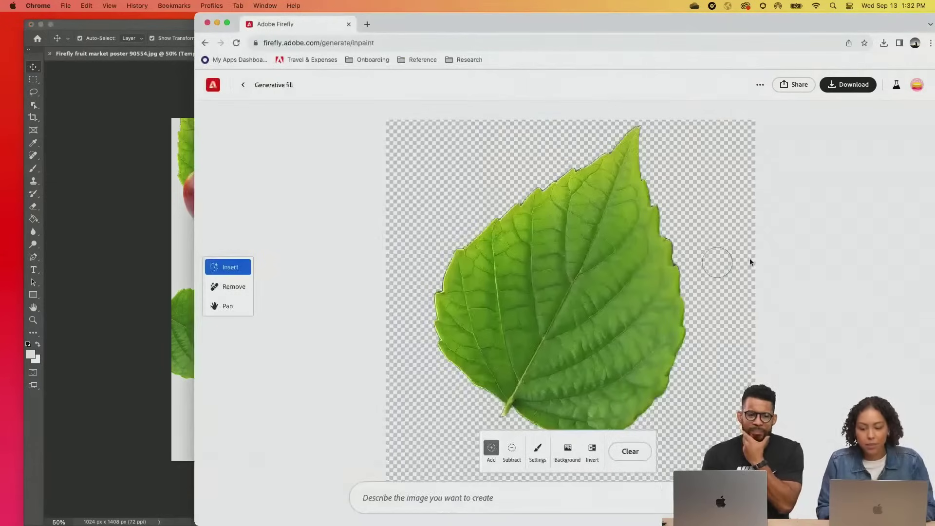
pyautogui.click(205, 43)
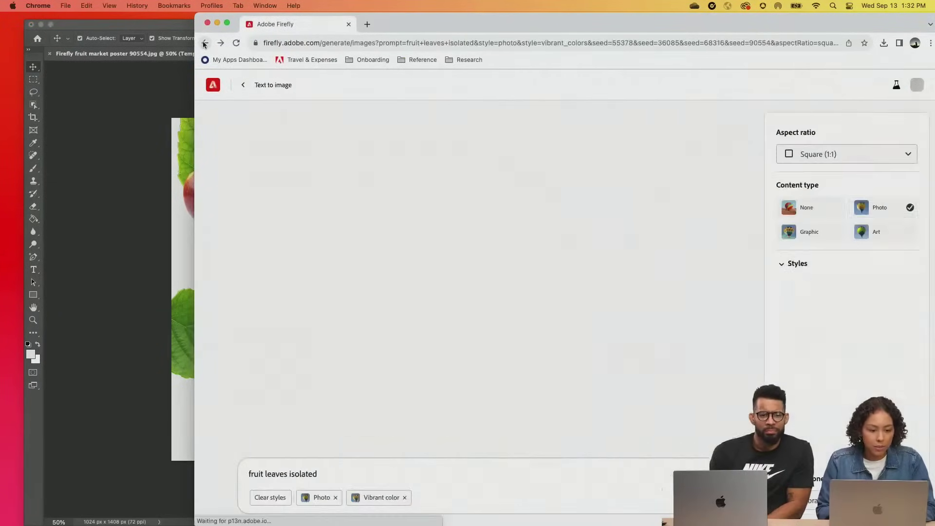
pyautogui.doubleClick(339, 477)
pyautogui.tripleClick(339, 477)
pyautogui.write('greenblack')
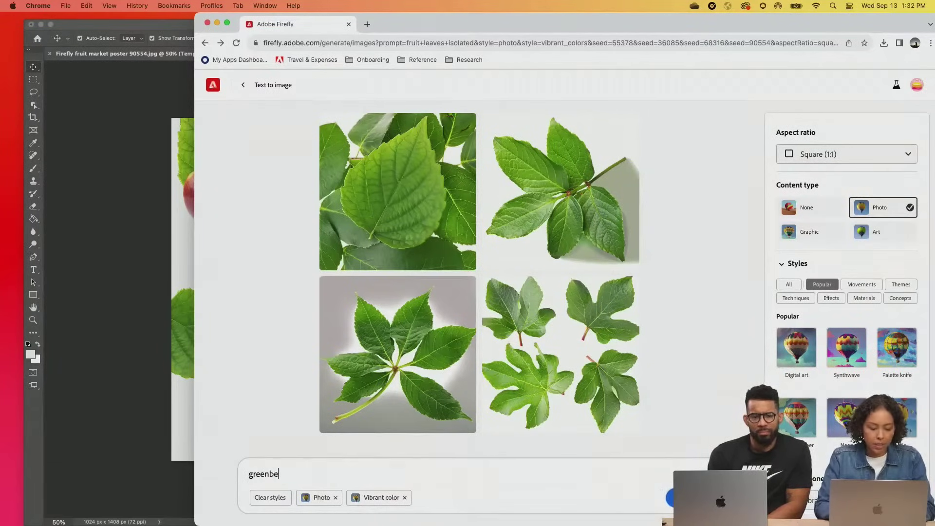
pyautogui.press('BackSpace')
pyautogui.press('BackSpace')
pyautogui.press('BackSpace')
pyautogui.press('BackSpace')
pyautogui.write('b')
pyautogui.press('BackSpace')
pyautogui.press('BackSpace')
pyautogui.press('BackSpace')
pyautogui.write('beans')
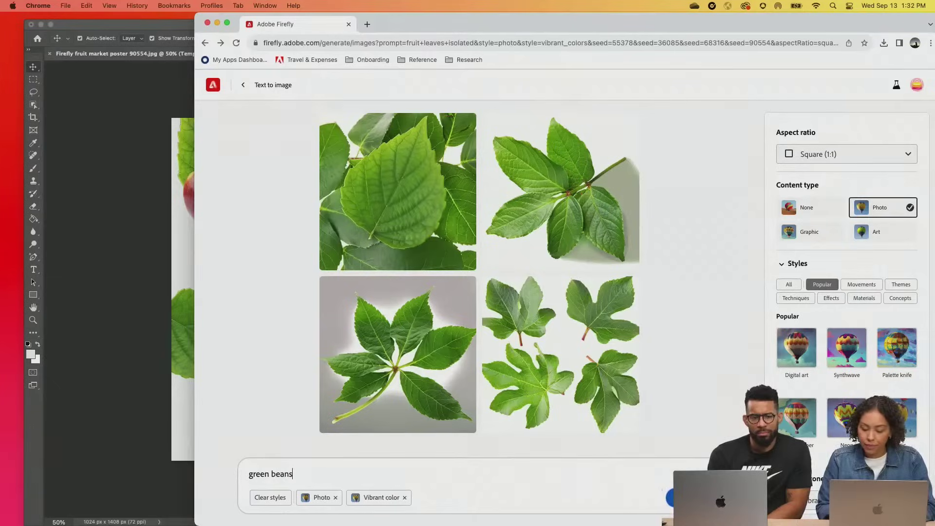
pyautogui.write(' isolated')
pyautogui.press('Return')
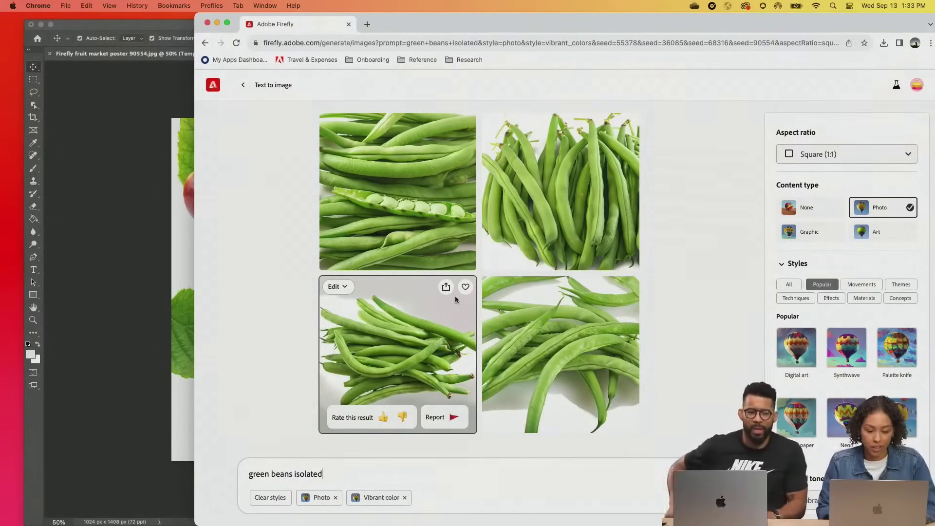
# Download the generated bundle of green beans on the grey background and place the file into the Photoshop poster.
pyautogui.click(446, 287)
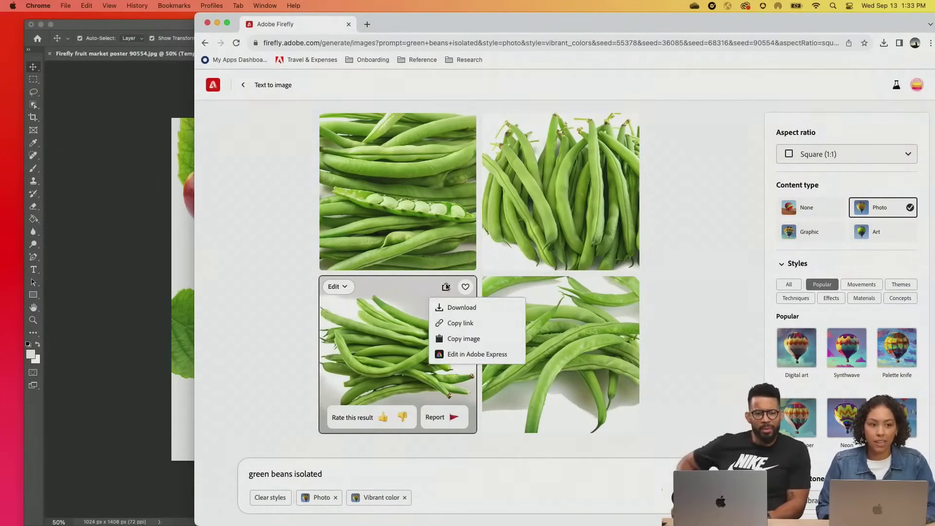
pyautogui.click(468, 310)
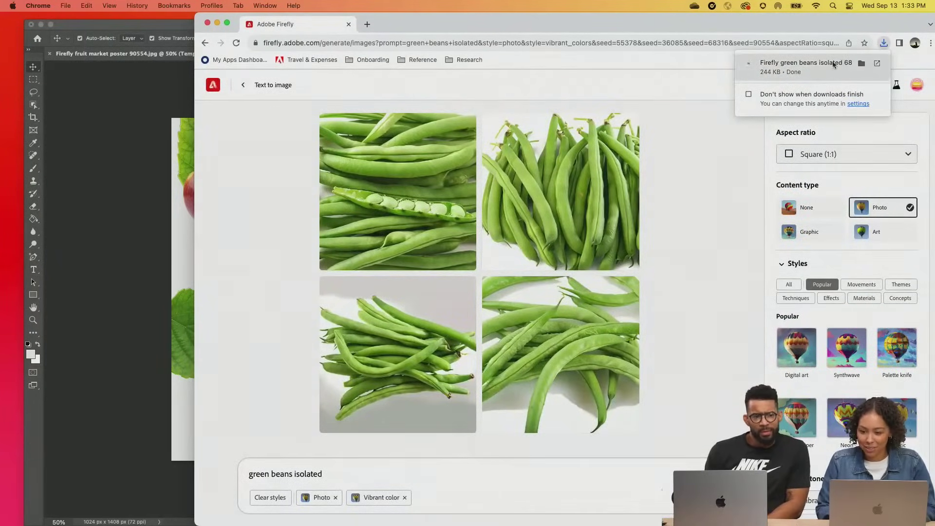
pyautogui.moveTo(812, 71); pyautogui.dragTo(131, 295)
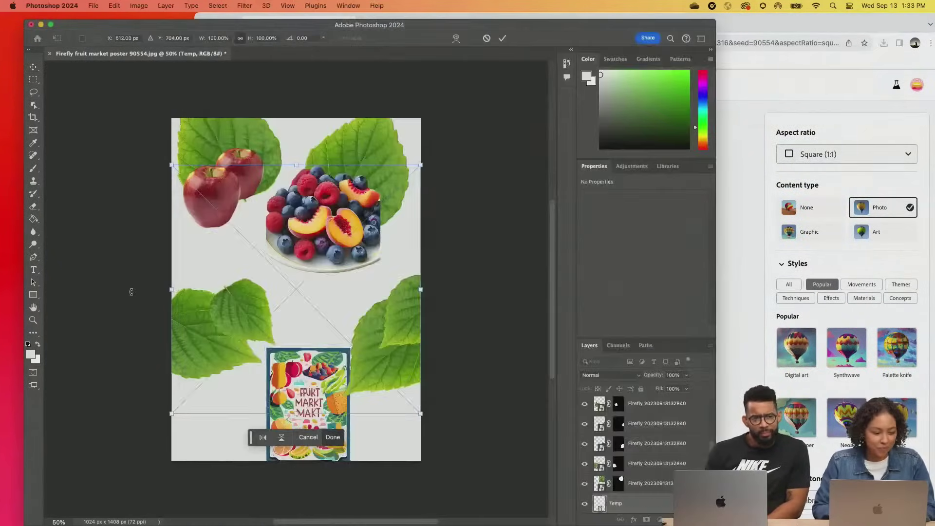
# Scale the placed green beans image to 47.29% and position it below the fruit plate.
pyautogui.moveTo(421, 166); pyautogui.dragTo(289, 296)
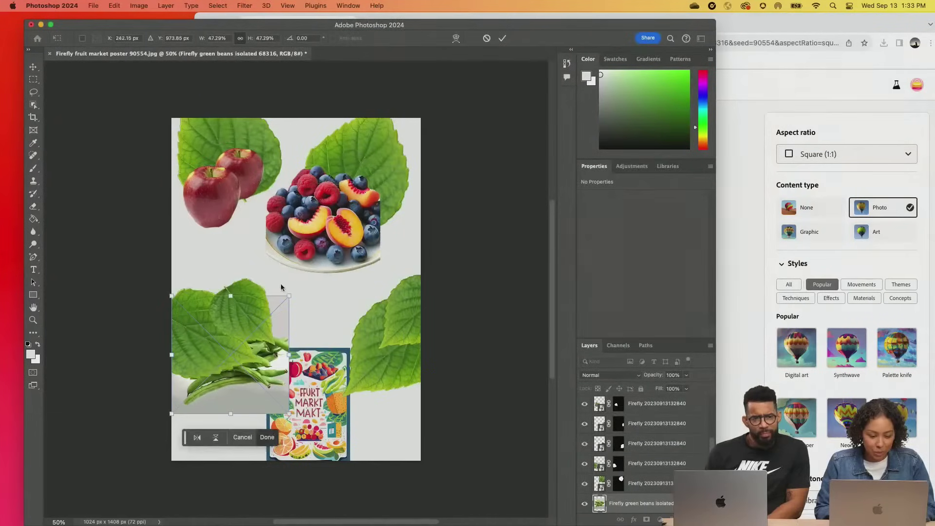
pyautogui.moveTo(256, 373); pyautogui.dragTo(365, 307)
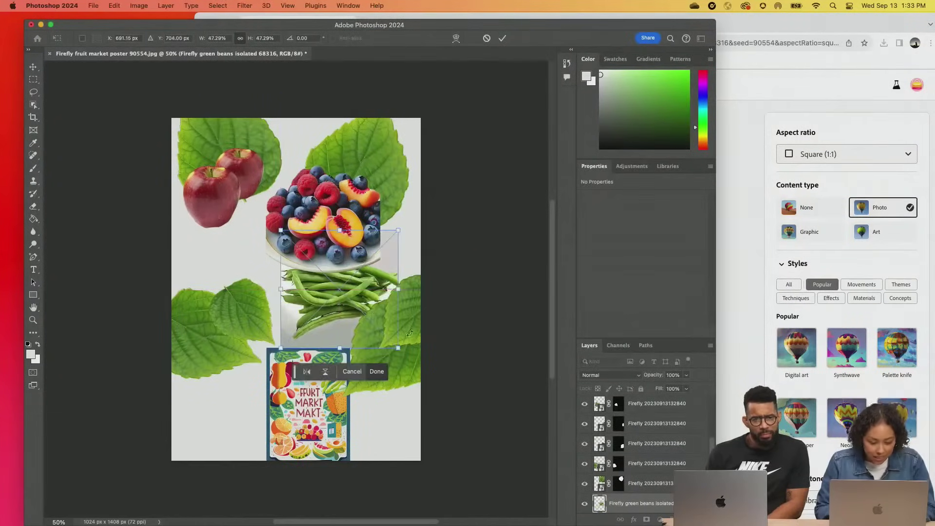
pyautogui.click(376, 371)
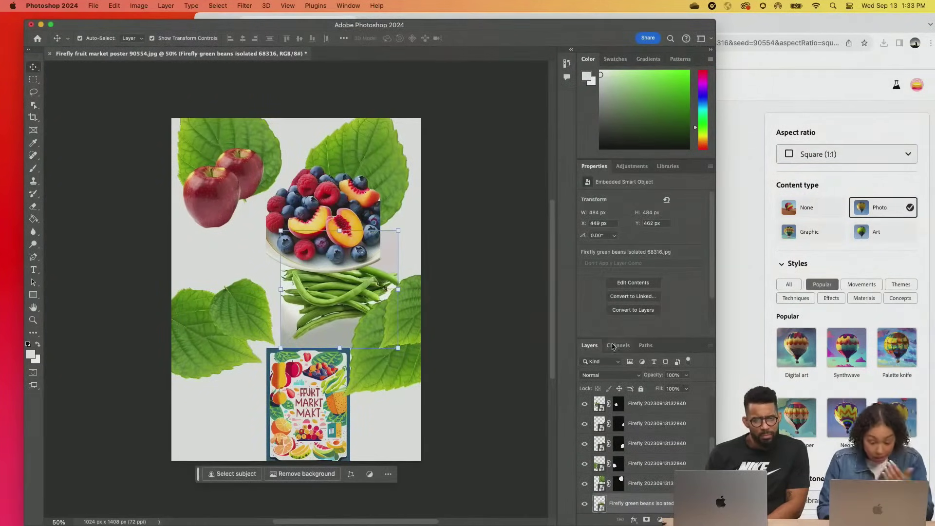
# Move the green beans layer to the top of the layer stack and enlarge it to about 585 px square.
pyautogui.moveTo(628, 503); pyautogui.dragTo(636, 404)
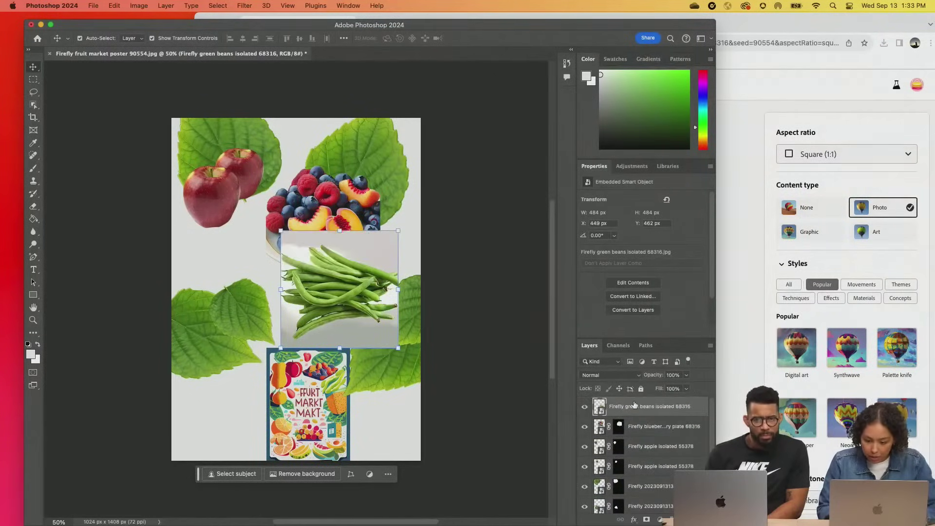
pyautogui.moveTo(280, 230); pyautogui.dragTo(257, 206)
pyautogui.click(502, 38)
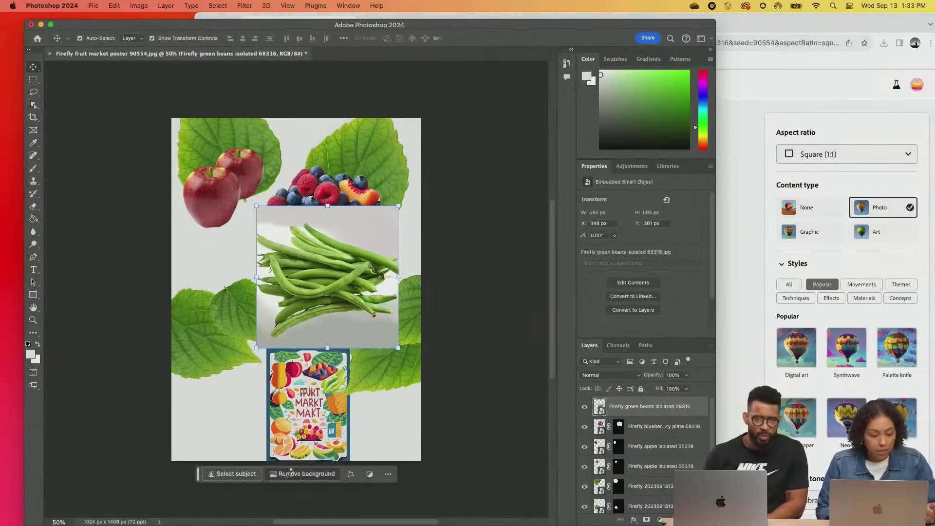
# Remove the green beans' background, then rotate them to -48.17° and place them over the poster's right edge beside the fruit plate.
pyautogui.click(289, 472)
pyautogui.moveTo(403, 205); pyautogui.dragTo(325, 172)
pyautogui.moveTo(314, 303); pyautogui.dragTo(387, 241)
pyautogui.press('Return')
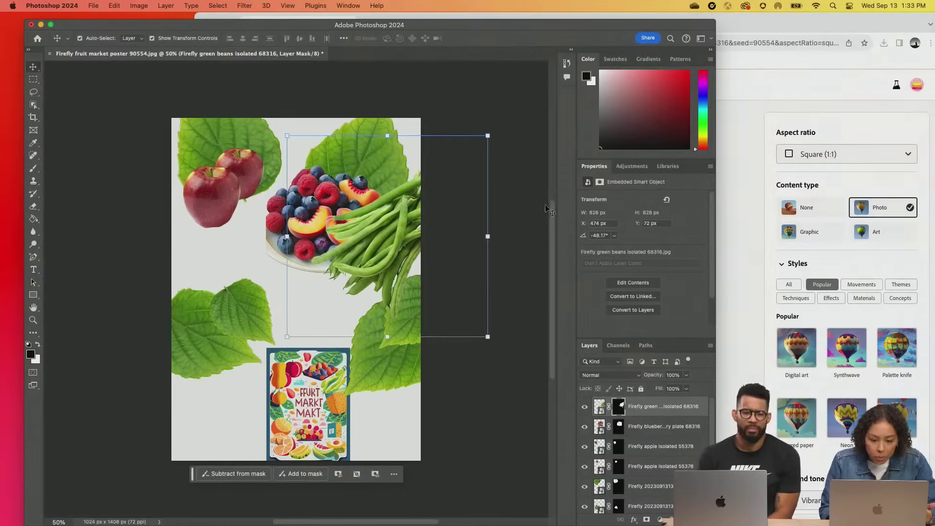
pyautogui.click(509, 115)
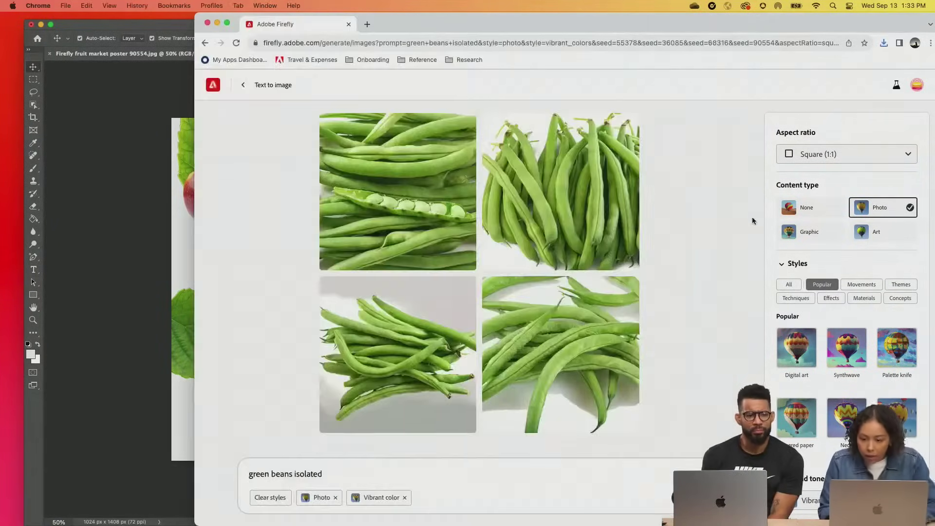
# Switch to Firefly in Chrome, replace the prompt with "mango isolated" and generate new images, dismissing the prompt tip.
pyautogui.click(752, 216)
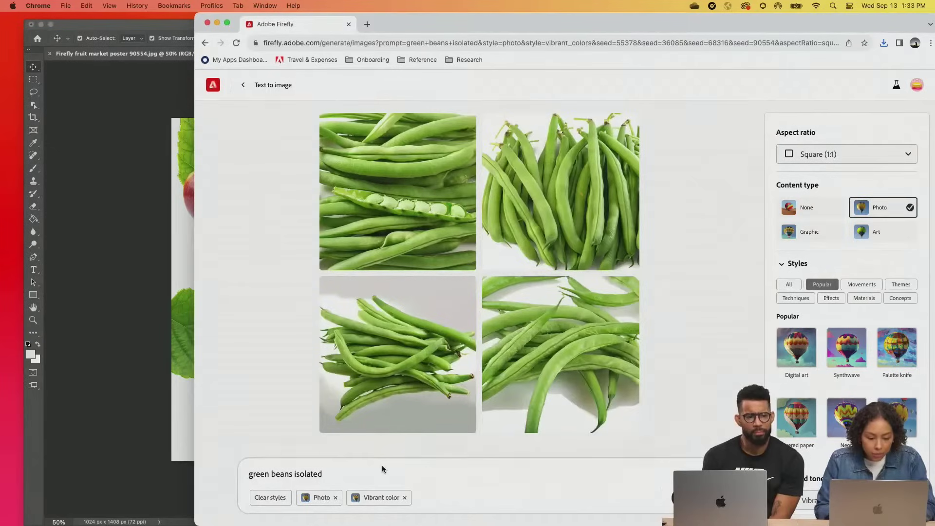
pyautogui.doubleClick(360, 476)
pyautogui.press('BackSpace')
pyautogui.press('BackSpace')
pyautogui.press('BackSpace')
pyautogui.press('BackSpace')
pyautogui.press('BackSpace')
pyautogui.press('BackSpace')
pyautogui.press('BackSpace')
pyautogui.press('BackSpace')
pyautogui.press('BackSpace')
pyautogui.press('BackSpace')
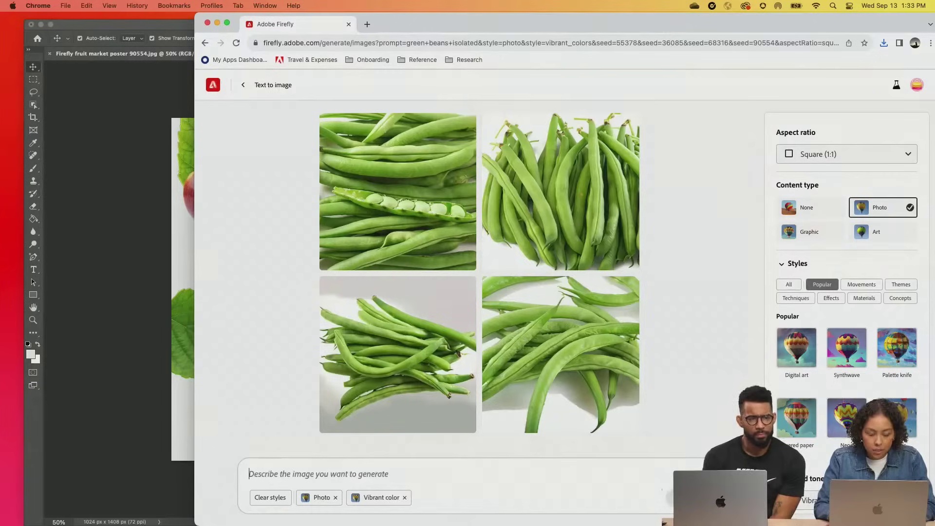
pyautogui.write('mona')
pyautogui.press('BackSpace')
pyautogui.press('BackSpace')
pyautogui.write('a')
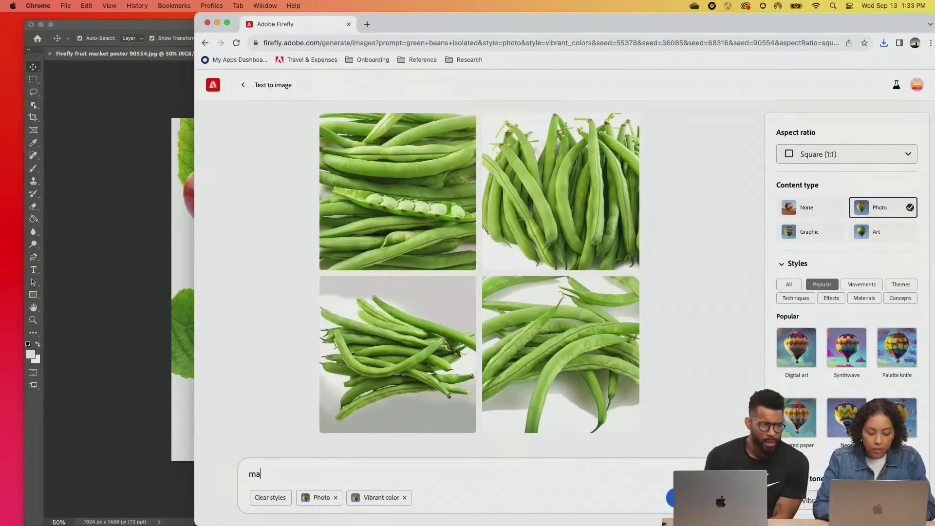
pyautogui.write('ngo isolated')
pyautogui.press('Return')
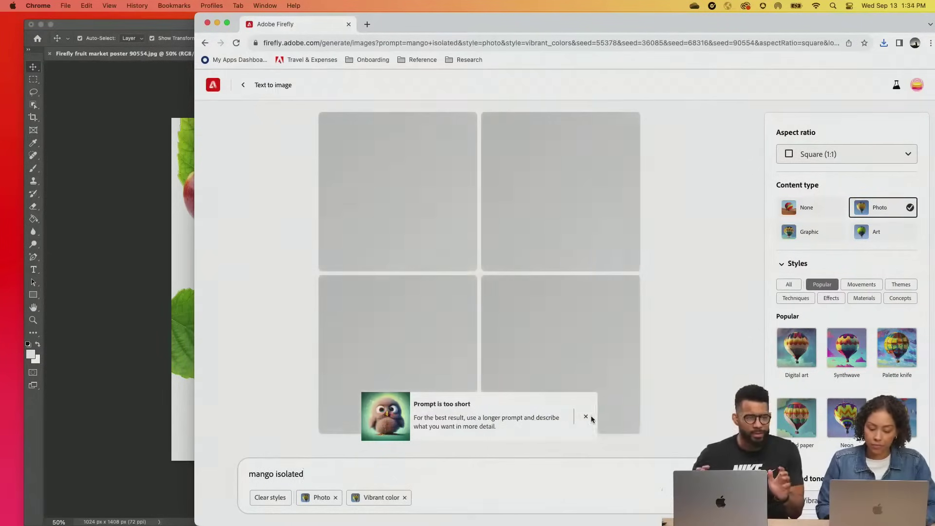
pyautogui.click(586, 417)
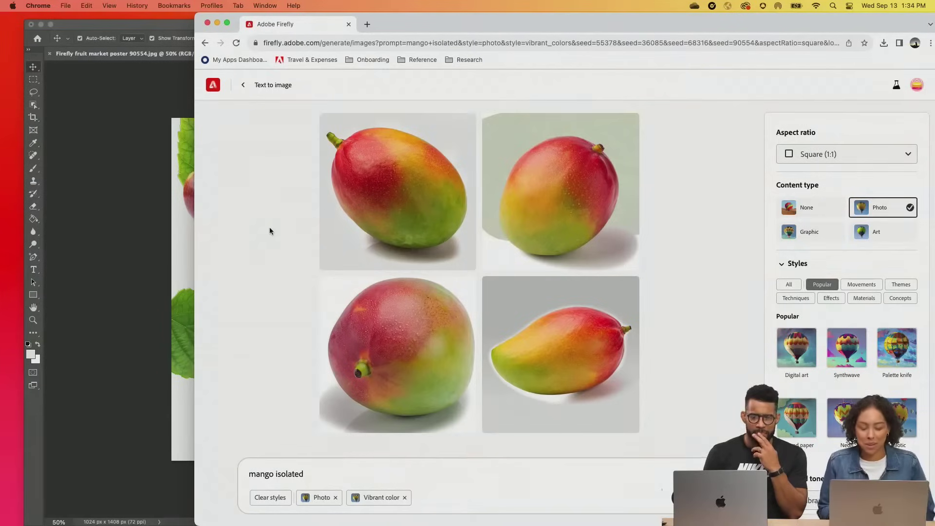
# Add "yelloq" before the existing mango prompt and regenerate the images.
pyautogui.moveTo(321, 194)
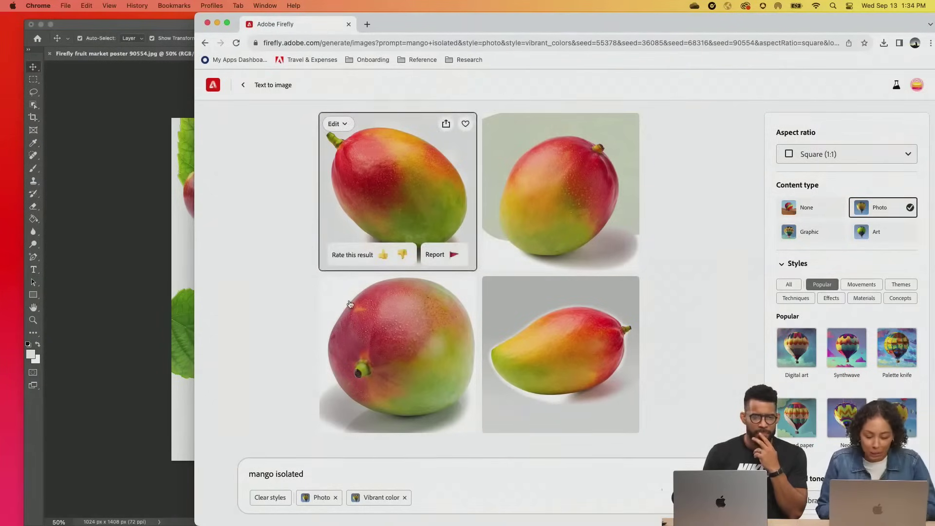
pyautogui.click(248, 475)
pyautogui.write('yelloq')
pyautogui.press('Return')
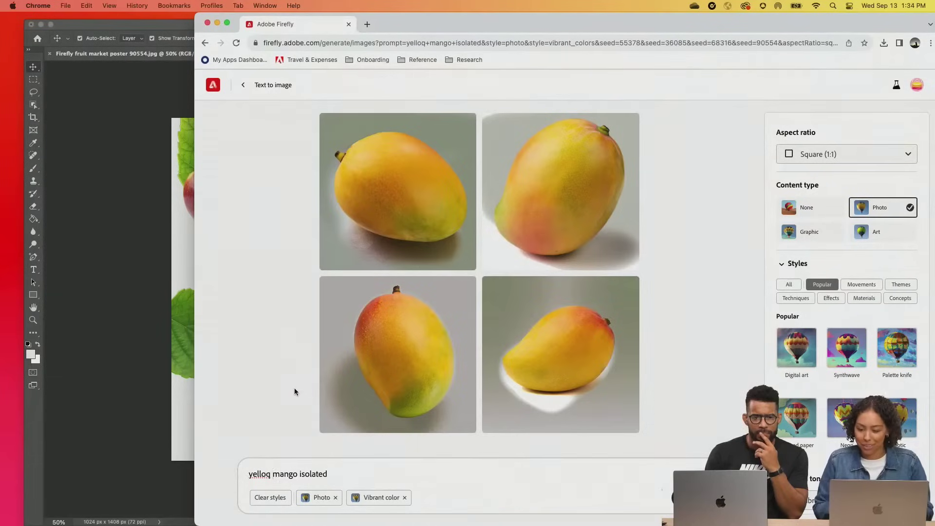
# Download the upper-right yellow mango image and place it into the Photoshop poster at 100% scale.
pyautogui.moveTo(539, 242)
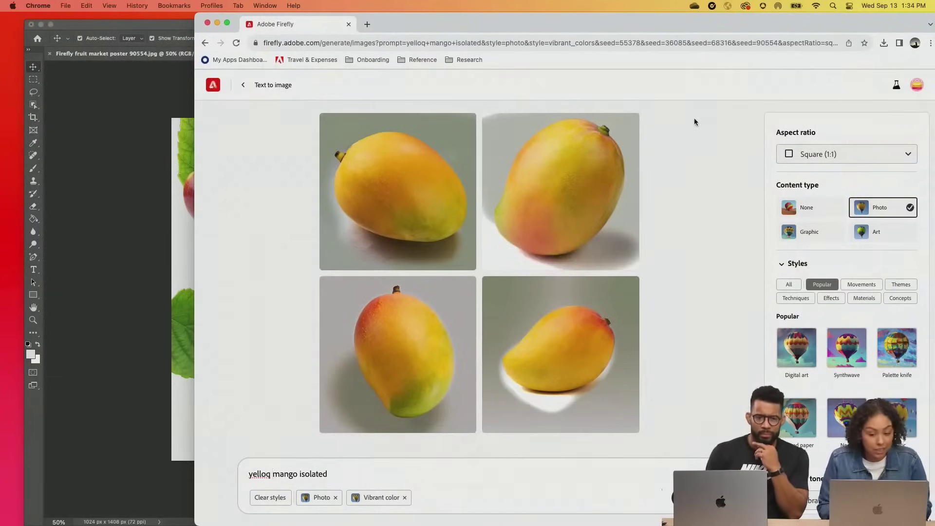
pyautogui.moveTo(609, 127)
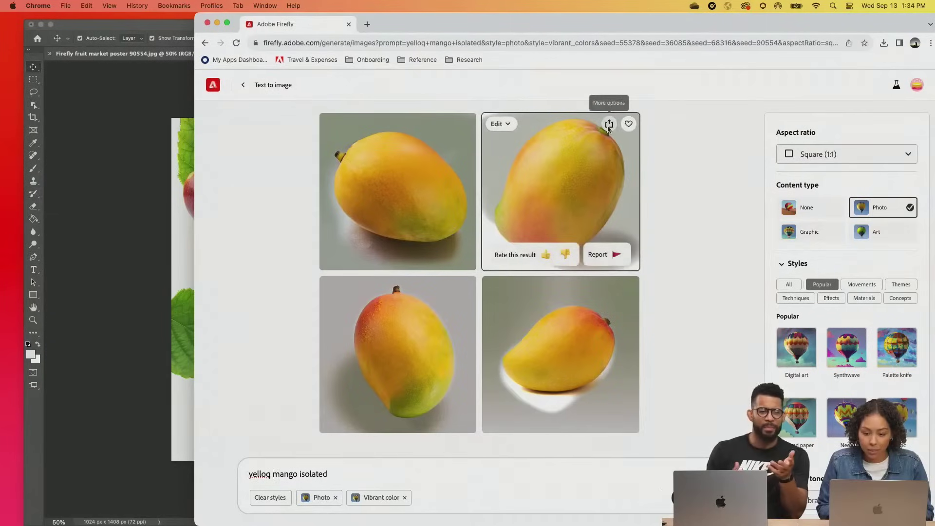
pyautogui.click(609, 127)
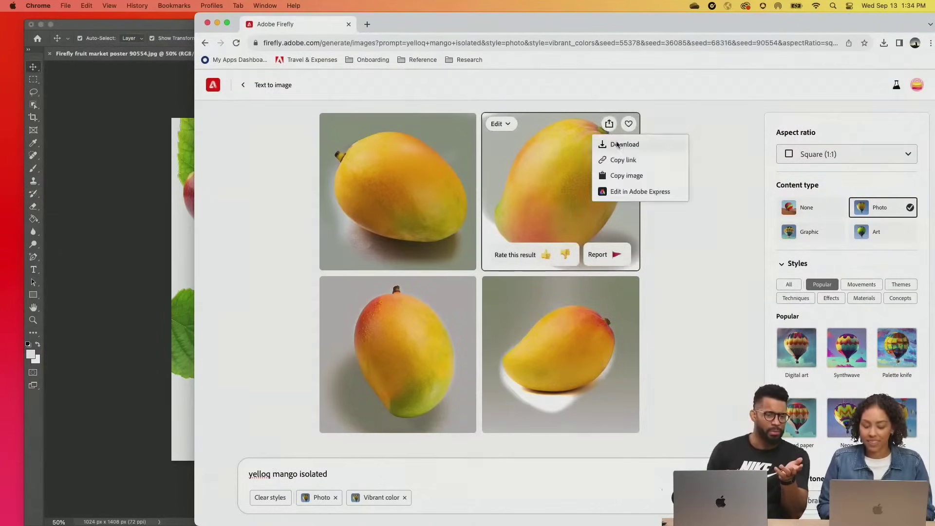
pyautogui.click(618, 147)
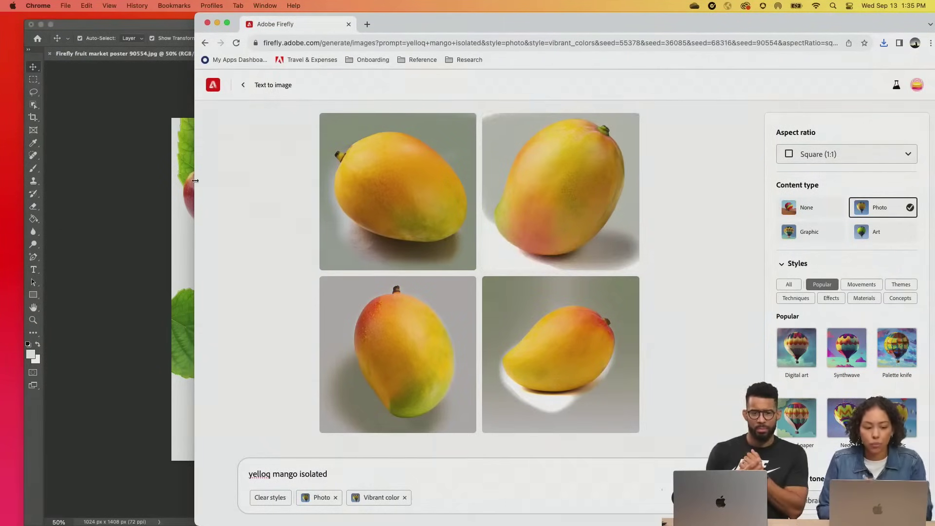
pyautogui.click(141, 201)
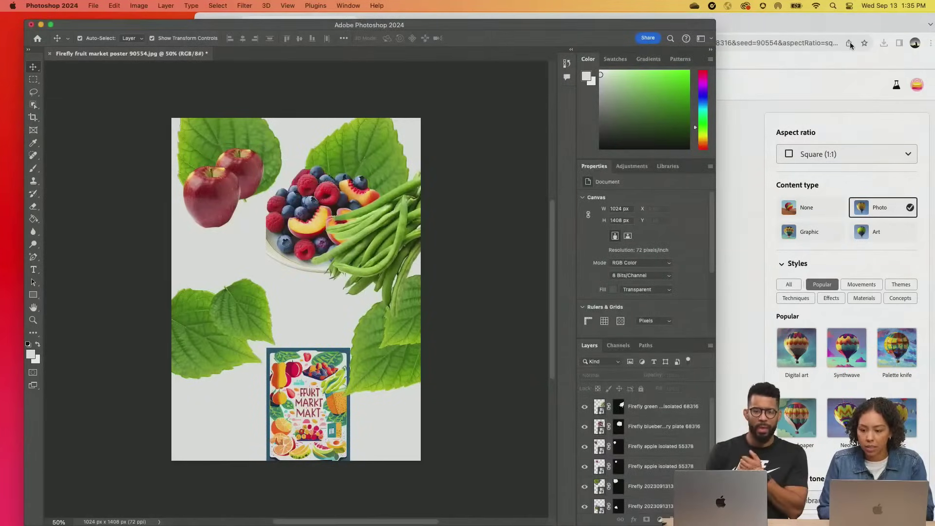
pyautogui.click(884, 42)
pyautogui.moveTo(799, 87); pyautogui.dragTo(146, 215)
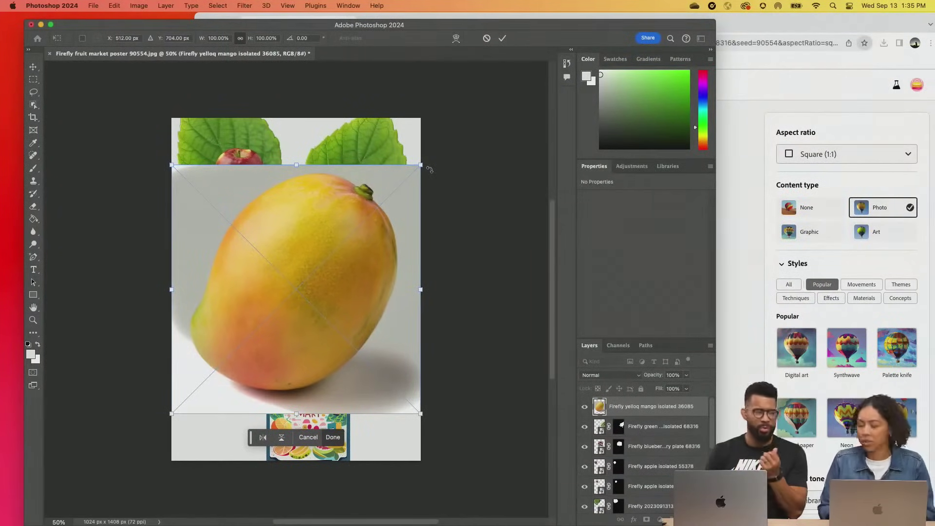
pyautogui.click(502, 38)
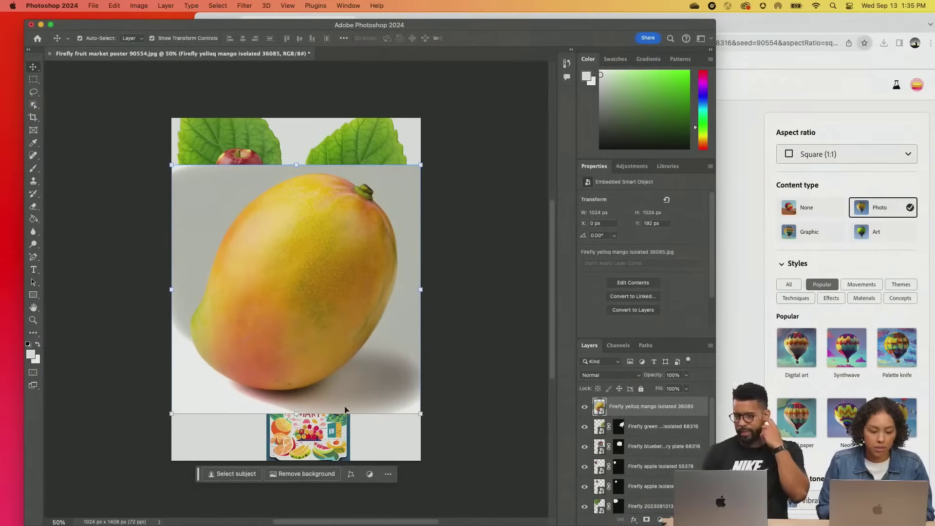
# Remove the mango's background, then scale it to 41.02%, rotate it to -38.92° and place it at the poster's left edge below the apples.
pyautogui.click(302, 474)
pyautogui.click(421, 165)
pyautogui.moveTo(421, 165); pyautogui.dragTo(252, 192)
pyautogui.moveTo(228, 248); pyautogui.dragTo(175, 200)
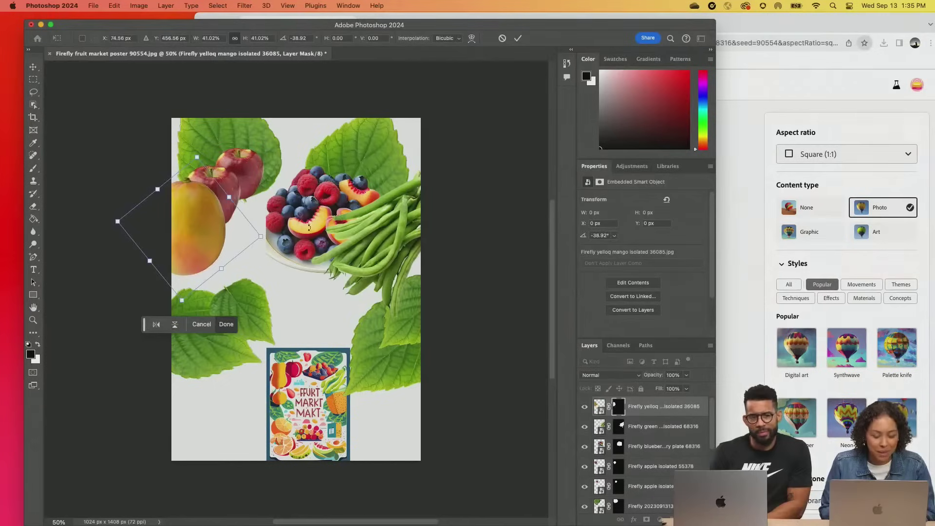
pyautogui.press('Return')
# Shrink the green beans to about 720 px across and move them up beside the fruit plate, then deselect the layer.
pyautogui.click(385, 246)
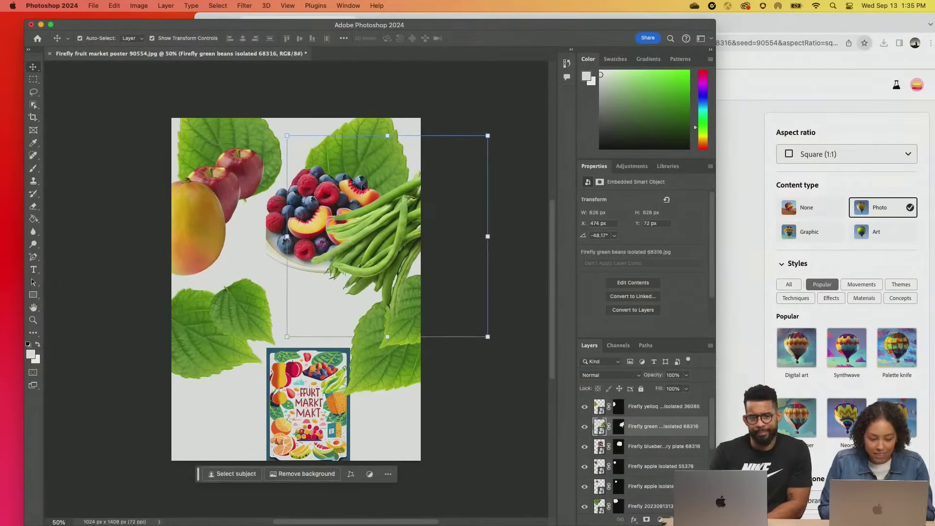
pyautogui.moveTo(287, 136); pyautogui.dragTo(315, 163)
pyautogui.scroll(5, 313, 156)
pyautogui.hscroll(-2, 313, 156)
pyautogui.scroll(-5, 320, 183)
pyautogui.hscroll(2, 320, 183)
pyautogui.moveTo(411, 250); pyautogui.dragTo(407, 224)
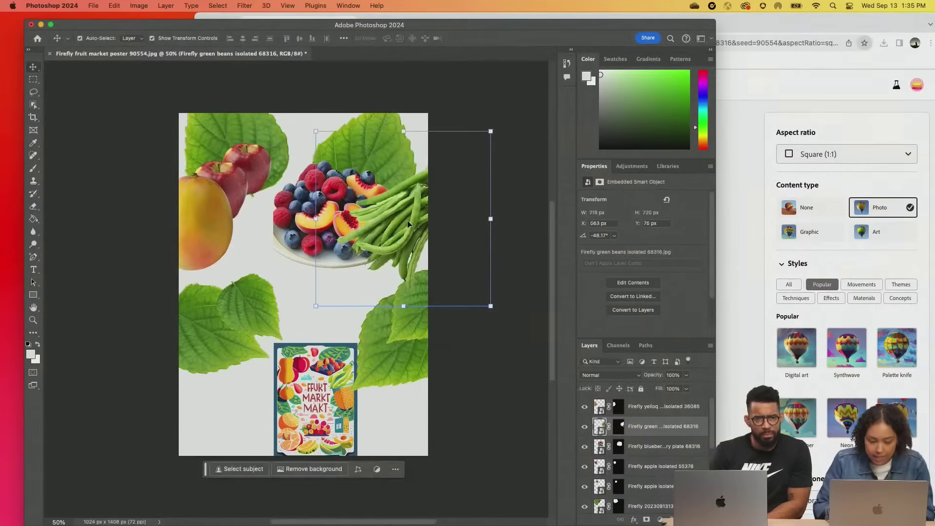
pyautogui.click(525, 244)
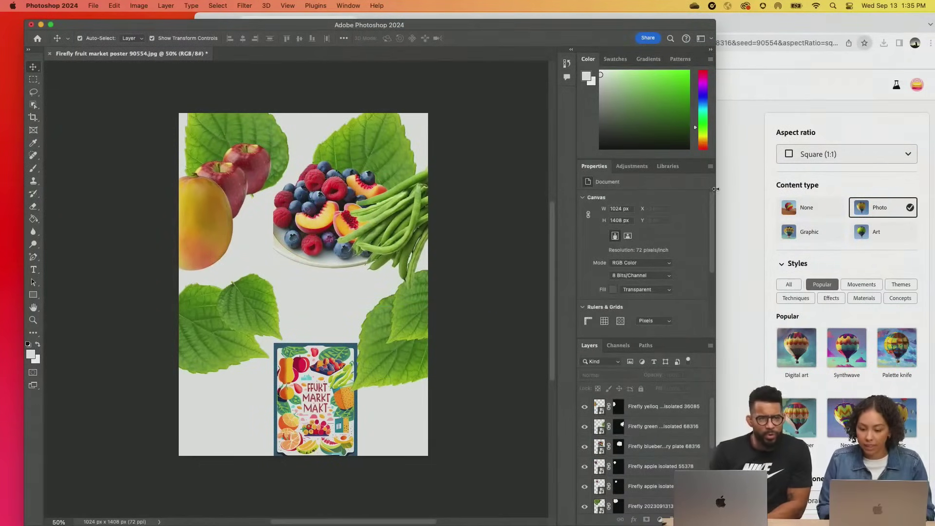
pyautogui.click(749, 212)
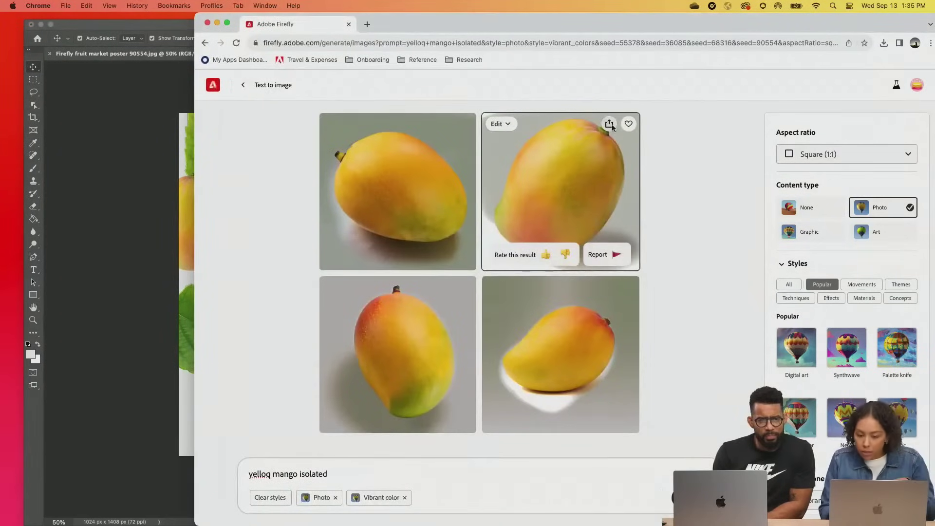
pyautogui.click(884, 43)
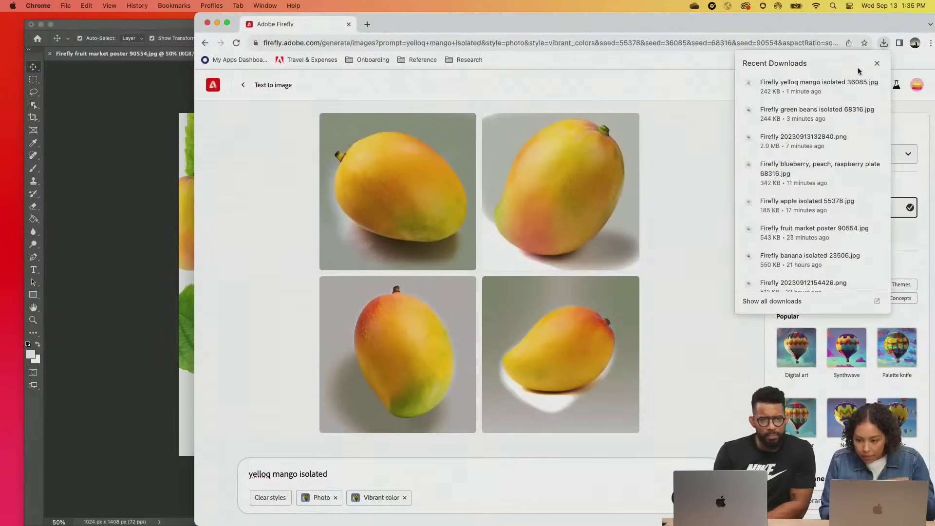
pyautogui.moveTo(802, 92); pyautogui.dragTo(150, 241)
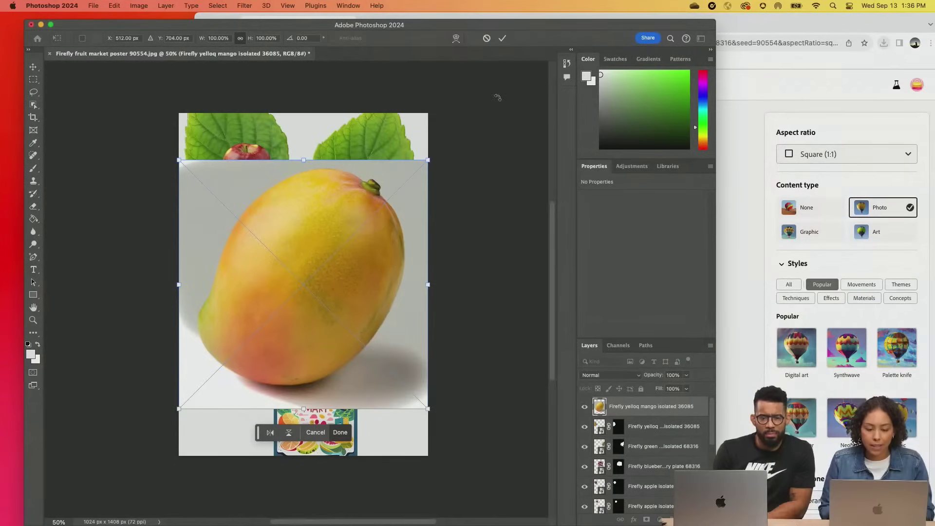
pyautogui.click(502, 41)
pyautogui.moveTo(428, 161); pyautogui.dragTo(360, 207)
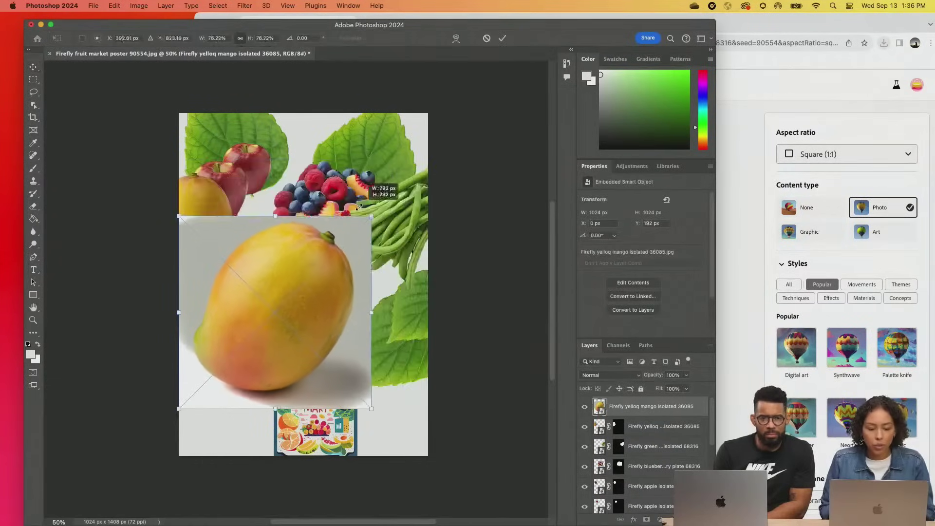
pyautogui.click(487, 38)
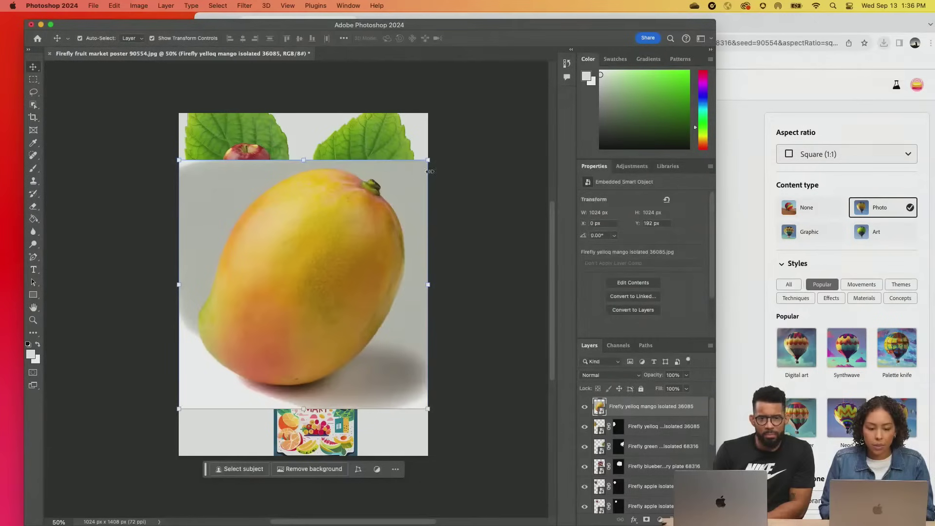
pyautogui.press('BackSpace')
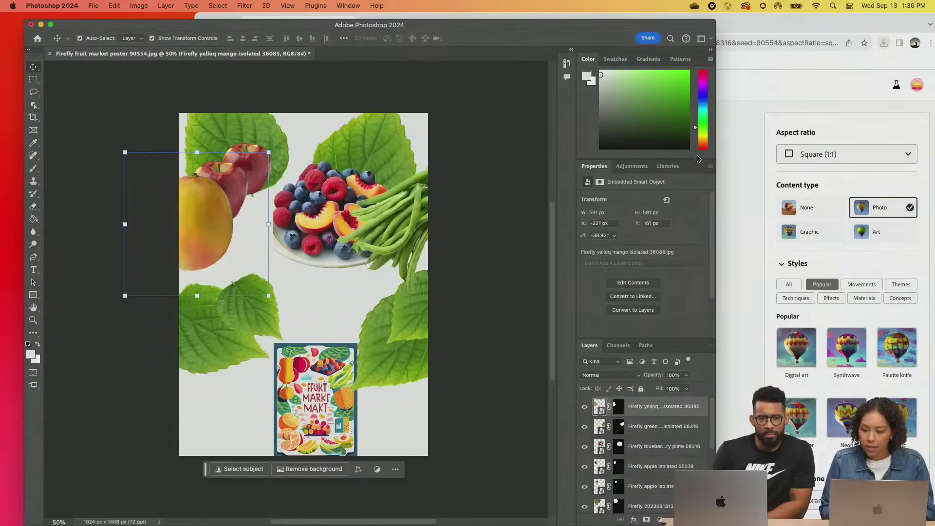
pyautogui.click(737, 157)
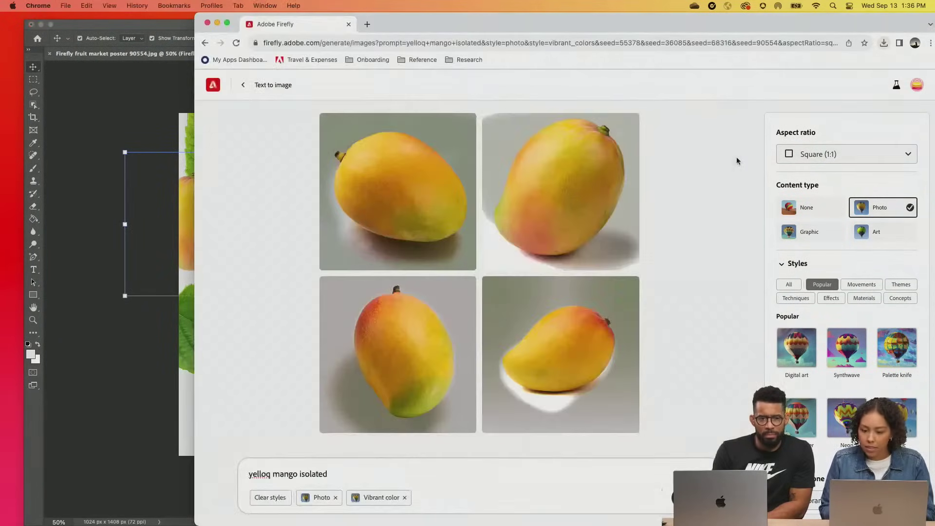
# Lower the mango slightly along the poster's left edge to X -230 px, Y 205 px, then select the reference poster.
pyautogui.click(180, 308)
pyautogui.moveTo(208, 241)
pyautogui.mouseDown()
pyautogui.moveTo(239, 239)
pyautogui.moveTo(206, 231)
pyautogui.moveTo(206, 252)
pyautogui.mouseUp()
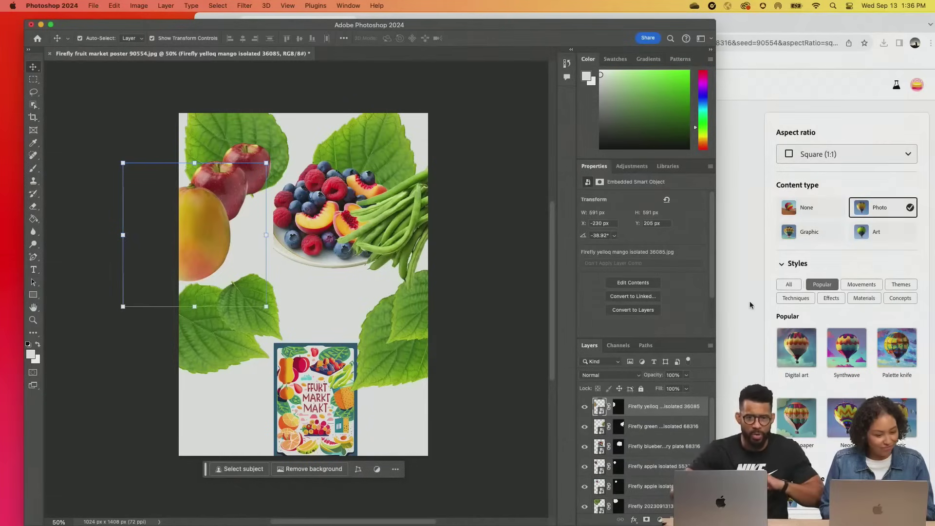
pyautogui.click(321, 406)
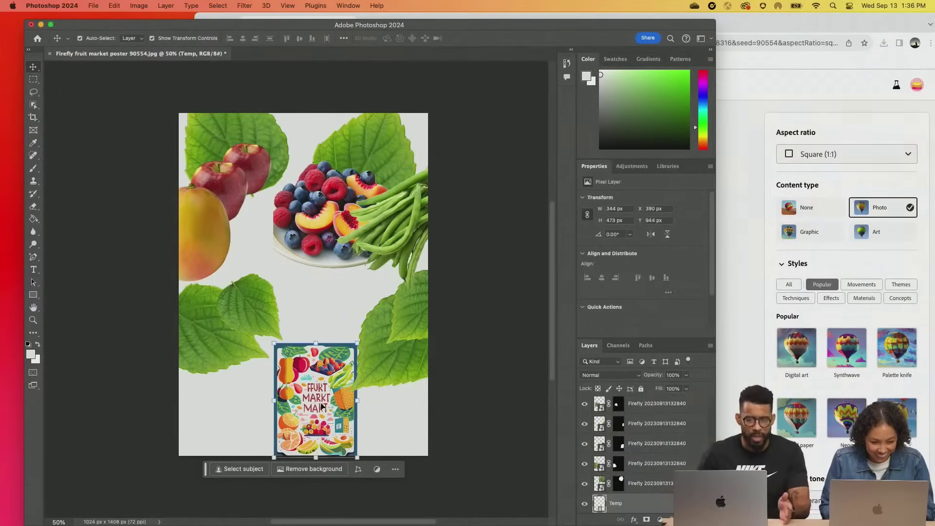
# Scale the fruit plate to 85.37% and move it up over the upper leaf.
pyautogui.click(322, 251)
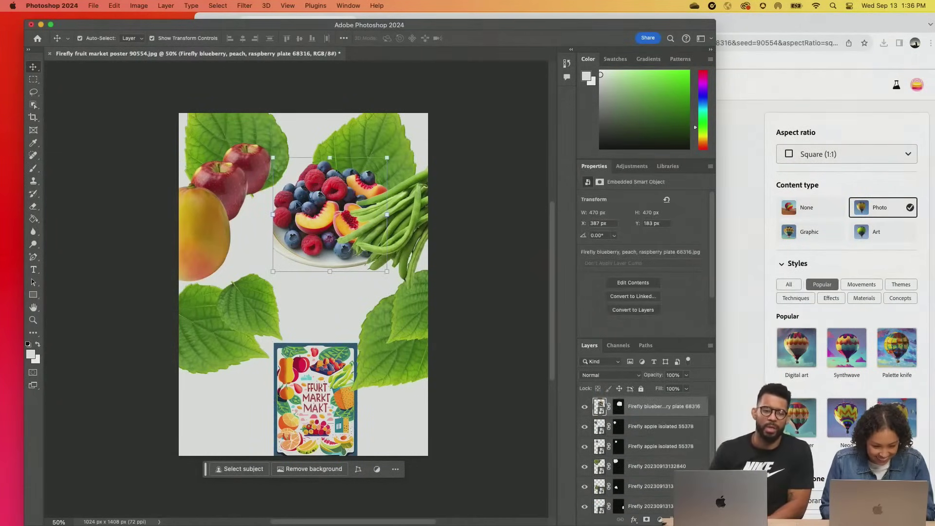
pyautogui.moveTo(273, 158); pyautogui.dragTo(293, 179)
pyautogui.moveTo(304, 221); pyautogui.dragTo(302, 193)
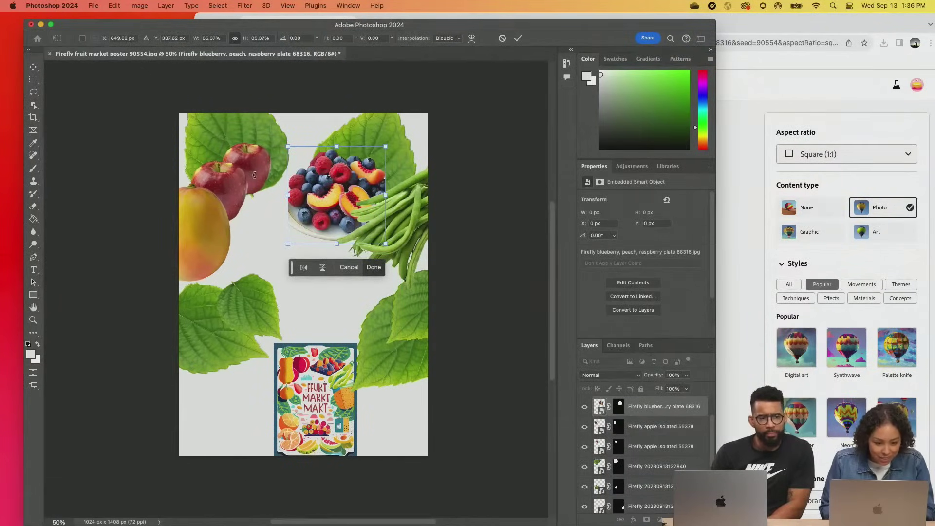
pyautogui.press('Return')
# Move the upper apple against the fruit plate, and restack the plate beneath both apple layers, slightly higher on the poster.
pyautogui.click(258, 161)
pyautogui.moveTo(258, 161); pyautogui.dragTo(285, 178)
pyautogui.click(346, 197)
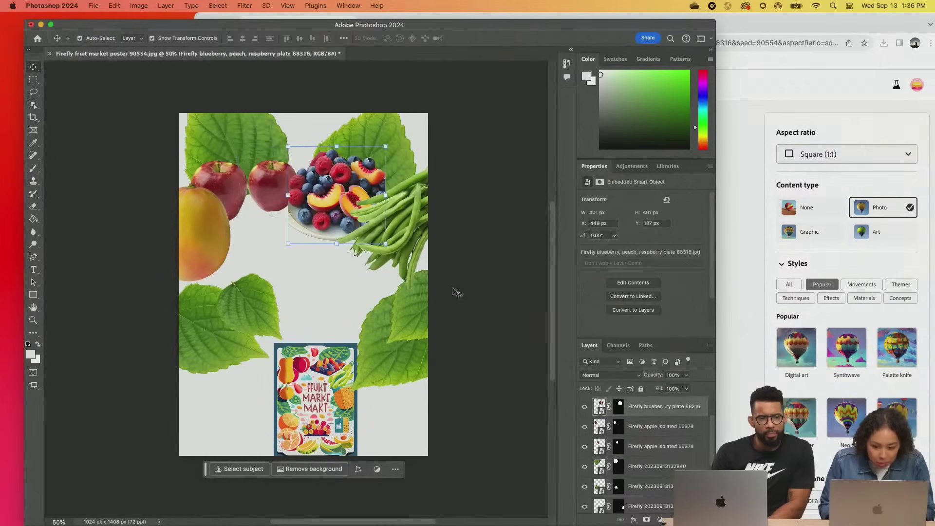
pyautogui.moveTo(644, 408); pyautogui.dragTo(641, 456)
pyautogui.moveTo(328, 204); pyautogui.dragTo(326, 192)
pyautogui.click(493, 198)
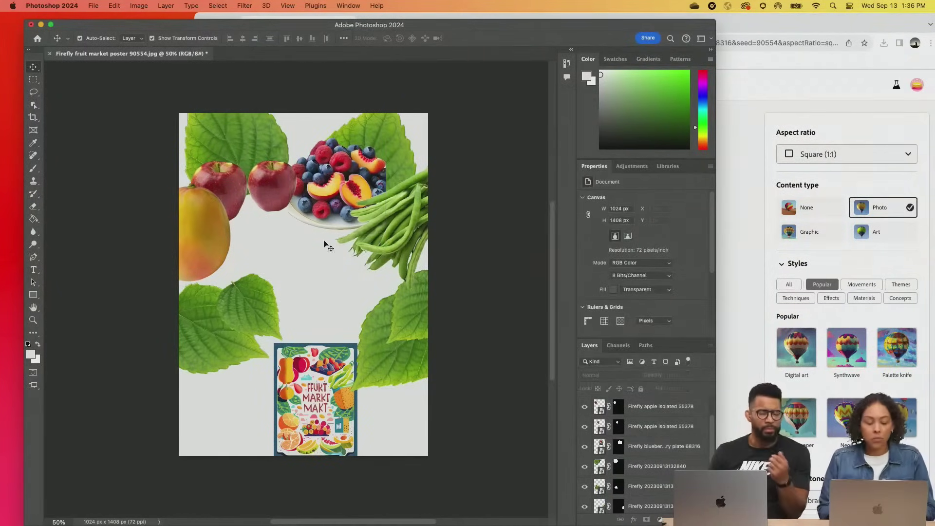
# Enlarge the apple beside the fruit plate to 377 px across and seat it against the plate's edge.
pyautogui.click(231, 181)
pyautogui.moveTo(227, 179); pyautogui.dragTo(283, 196)
pyautogui.moveTo(242, 155); pyautogui.dragTo(217, 134)
pyautogui.moveTo(276, 180); pyautogui.dragTo(283, 186)
pyautogui.press('Return')
# Scale the smaller apple to 97.68% and move it down between the mango and the large apple.
pyautogui.click(243, 197)
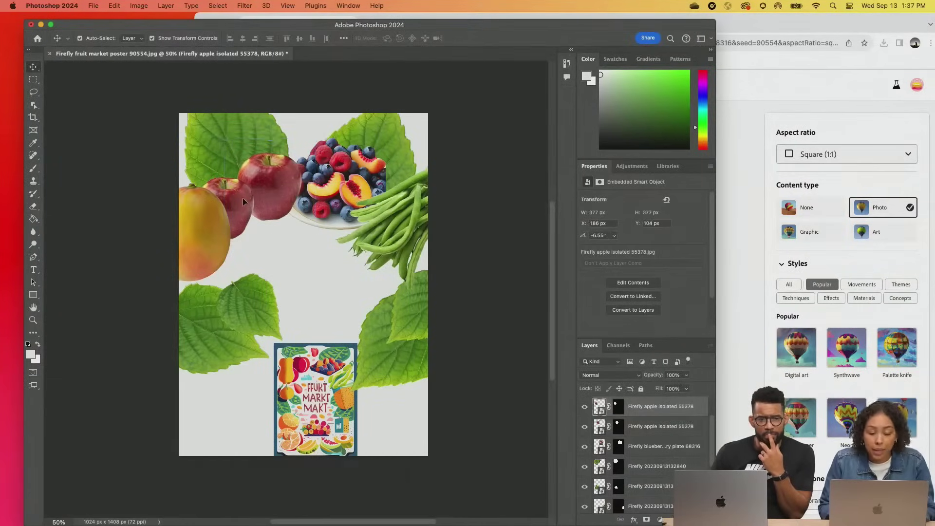
pyautogui.click(265, 165)
pyautogui.moveTo(263, 169); pyautogui.dragTo(262, 168)
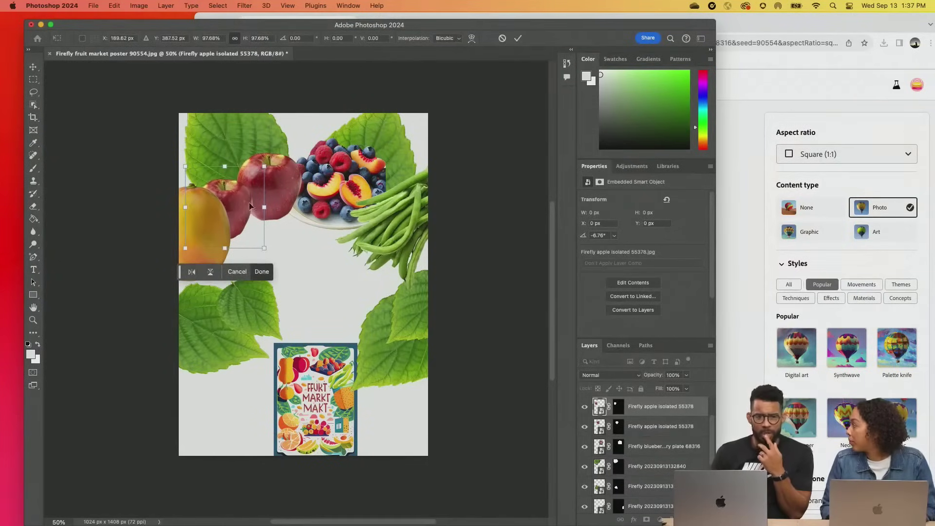
pyautogui.moveTo(247, 211); pyautogui.dragTo(259, 224)
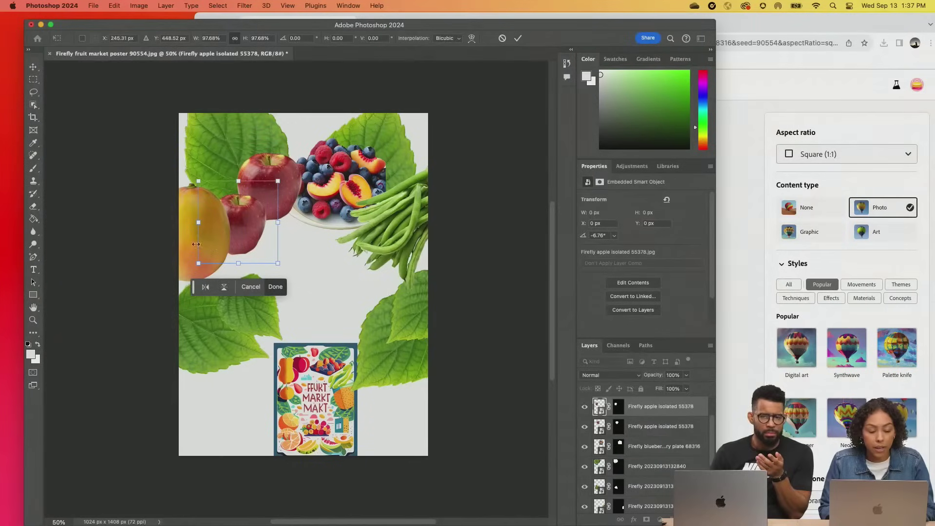
pyautogui.press('Return')
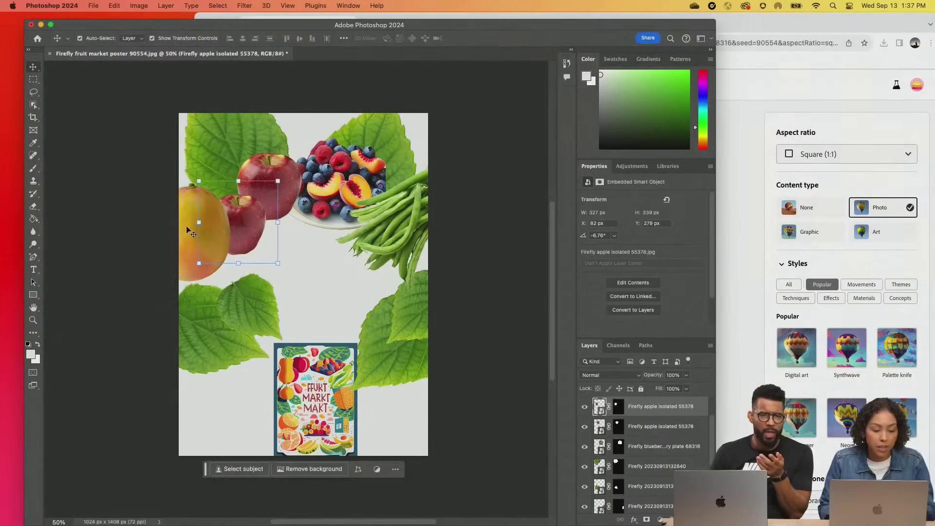
# Move the mango further into the poster and tuck the smaller apple up behind it, then deselect the layer.
pyautogui.click(186, 230)
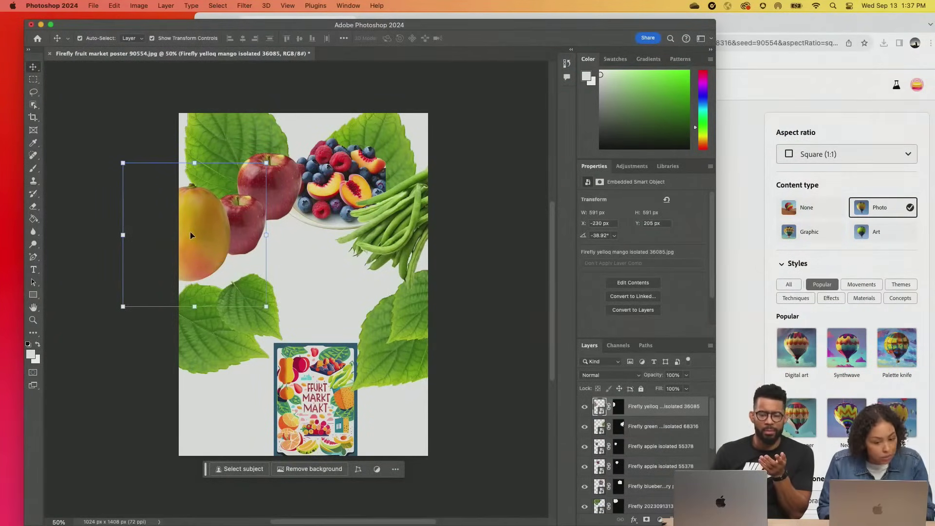
pyautogui.moveTo(190, 232); pyautogui.dragTo(200, 230)
pyautogui.click(244, 236)
pyautogui.moveTo(256, 226)
pyautogui.mouseDown()
pyautogui.moveTo(258, 211)
pyautogui.moveTo(266, 217)
pyautogui.mouseUp()
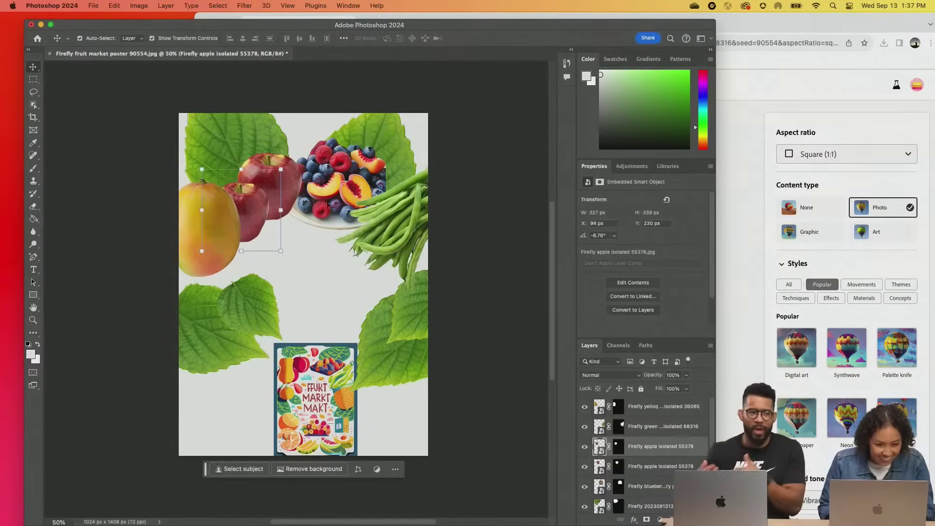
pyautogui.click(462, 203)
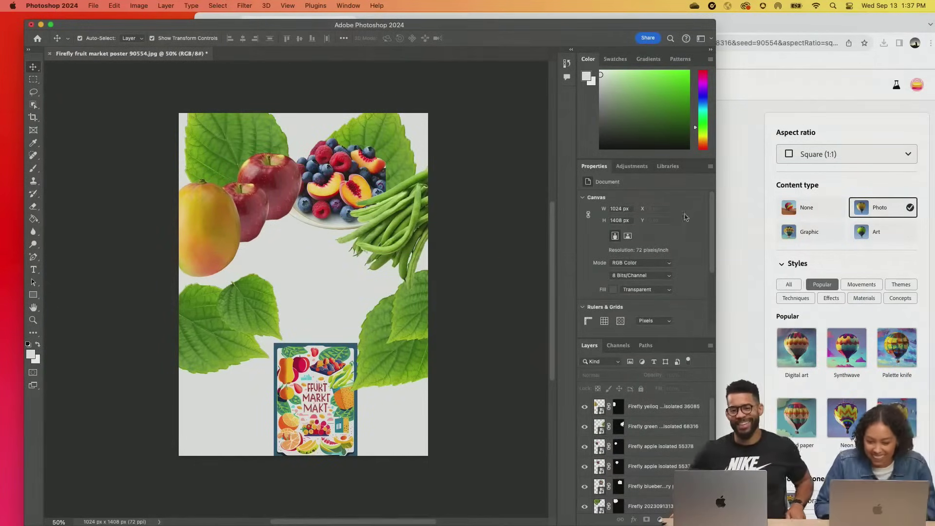
# Switch to Firefly, replace the prompt with "orange isolated", generate the images and dismiss the prompt tip.
pyautogui.click(729, 220)
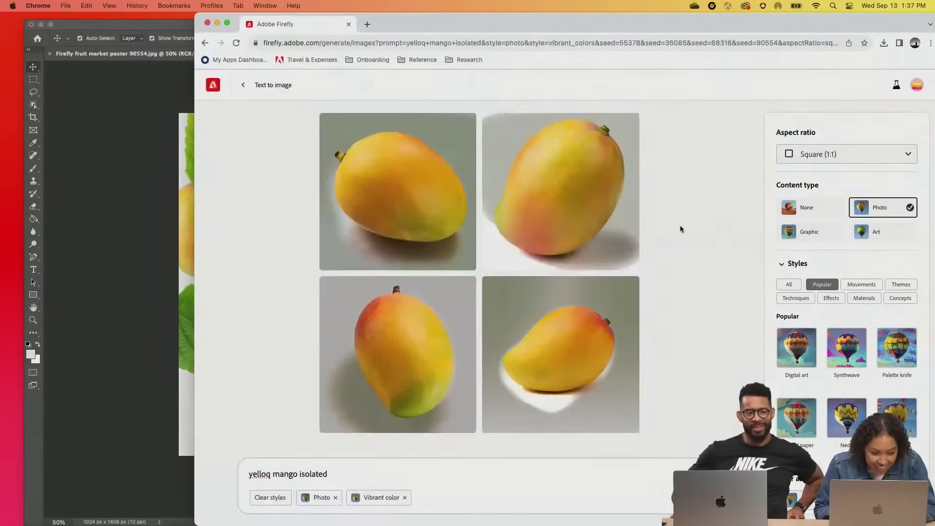
pyautogui.doubleClick(343, 480)
pyautogui.press('super+a')
pyautogui.write('orang')
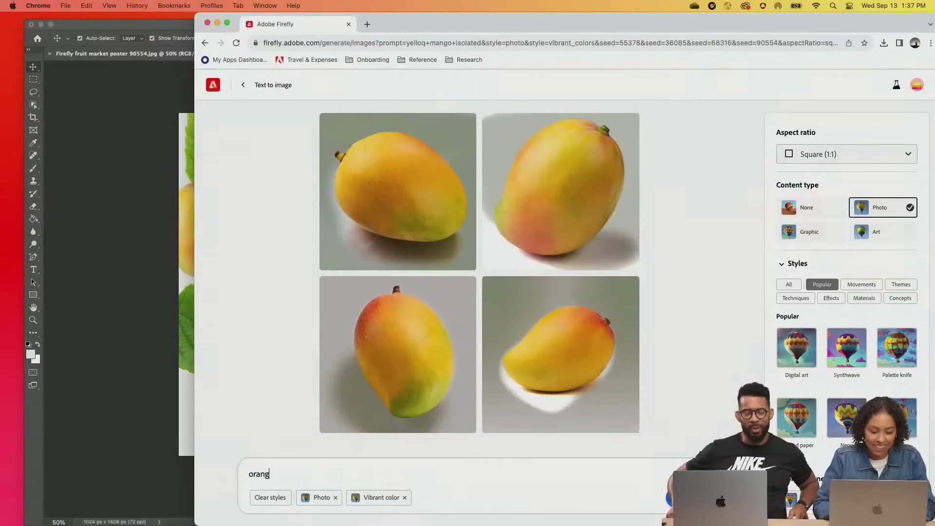
pyautogui.write('e isolated')
pyautogui.press('Return')
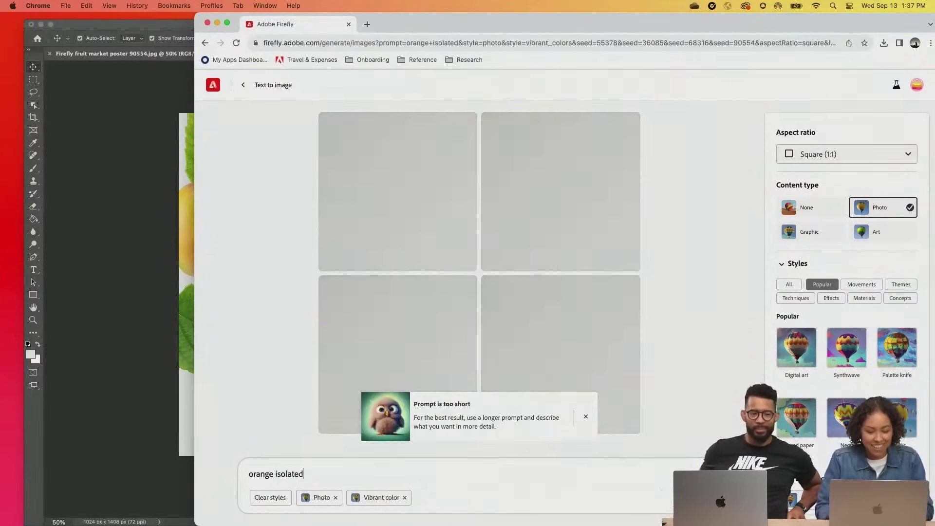
pyautogui.click(586, 416)
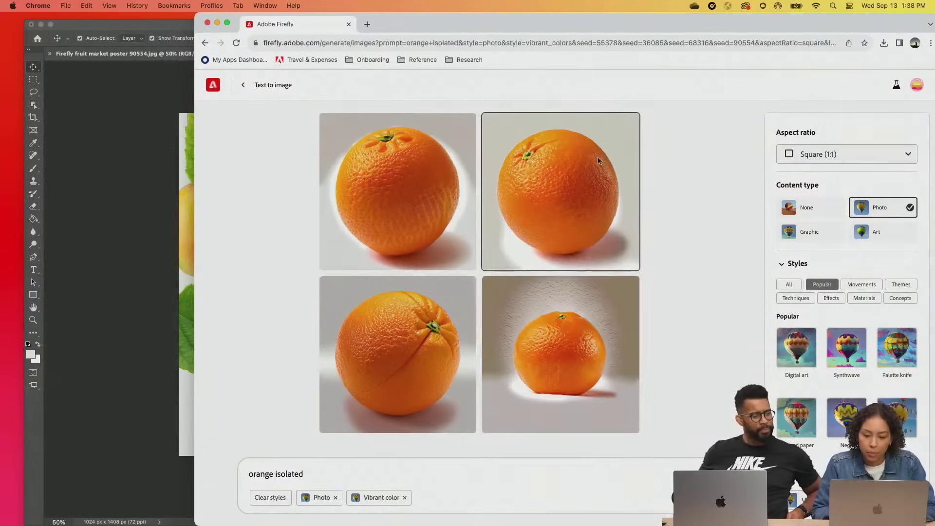
# Download the upper-right orange image and place it into the Photoshop poster at 100% scale.
pyautogui.click(610, 125)
pyautogui.click(622, 143)
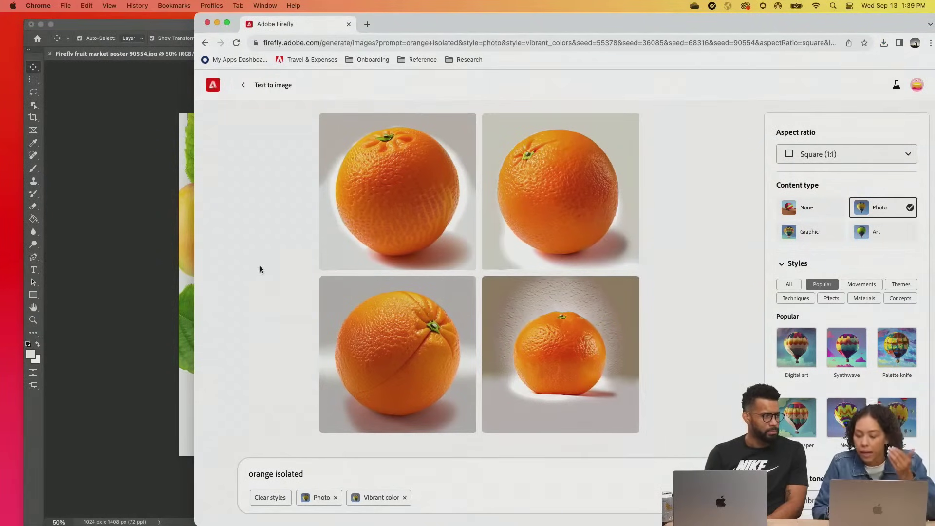
pyautogui.click(95, 367)
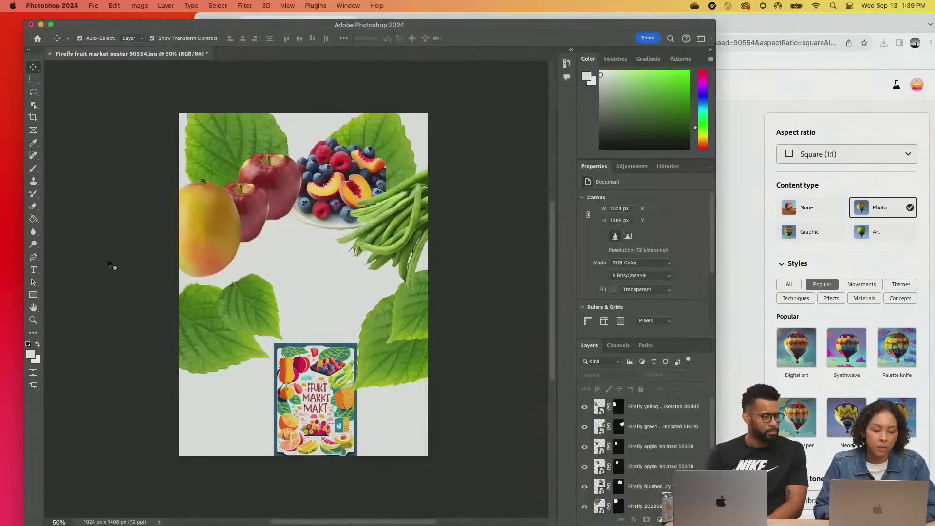
pyautogui.click(861, 37)
pyautogui.click(883, 43)
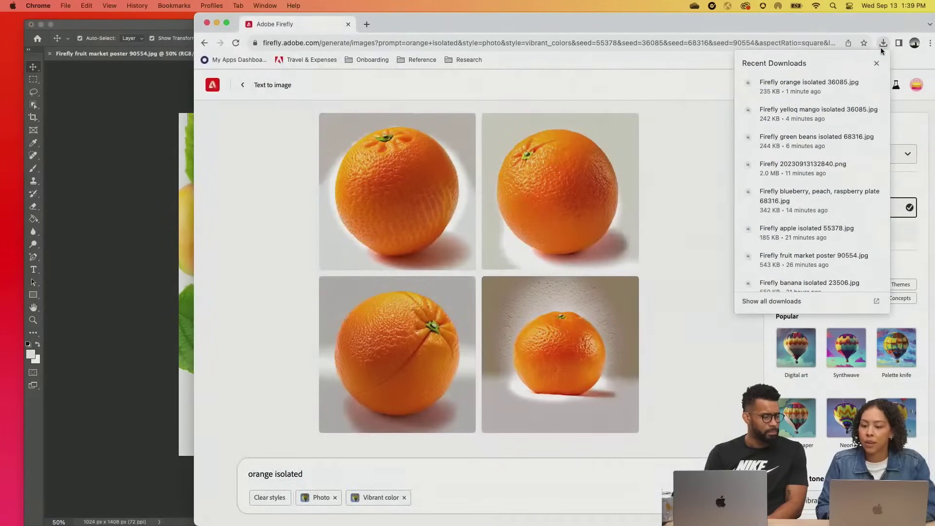
pyautogui.moveTo(824, 82); pyautogui.dragTo(152, 259)
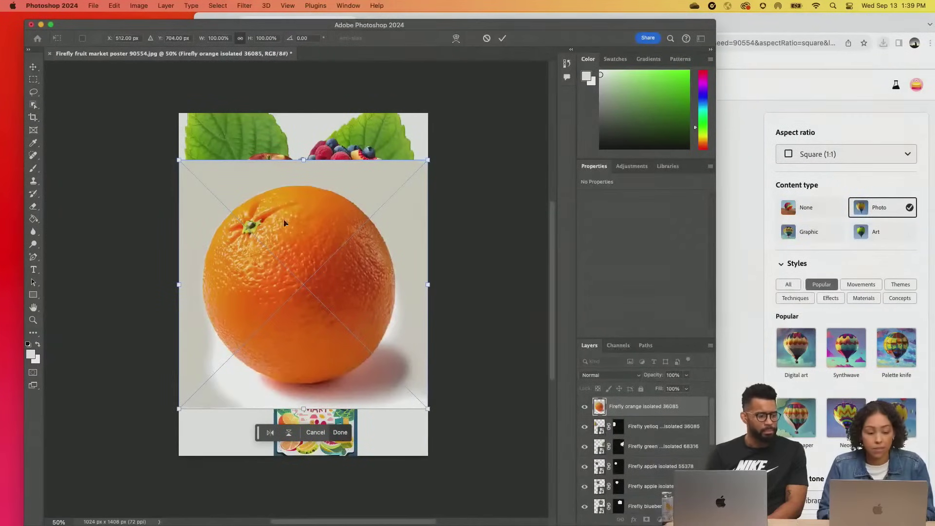
pyautogui.click(503, 38)
# Remove the orange's background, then scale it to 34.75%, rotate it to 35.24° and position it just below the mango.
pyautogui.click(310, 468)
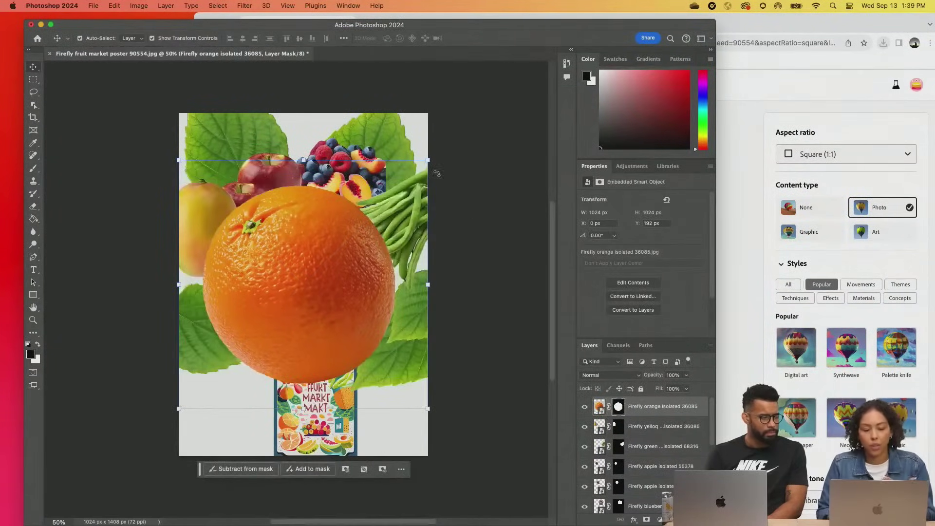
pyautogui.moveTo(428, 160); pyautogui.dragTo(279, 279)
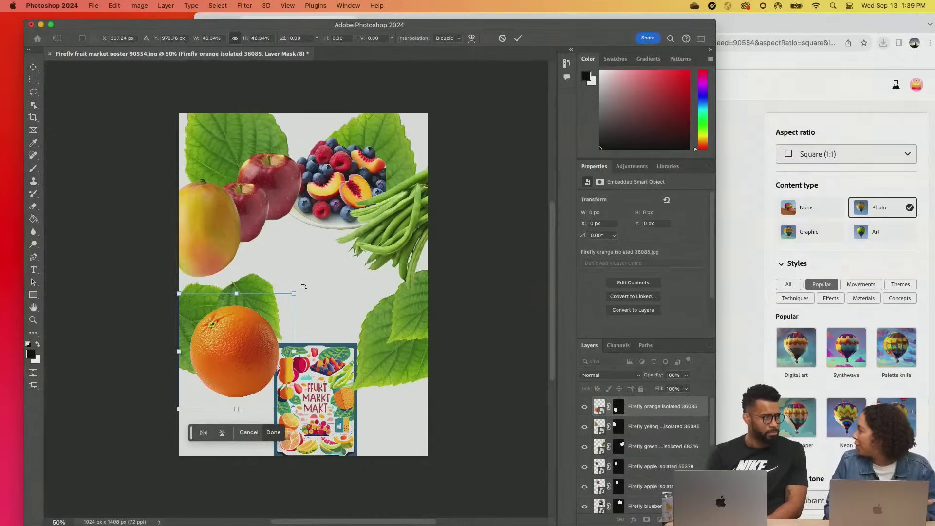
pyautogui.moveTo(304, 287); pyautogui.dragTo(379, 330)
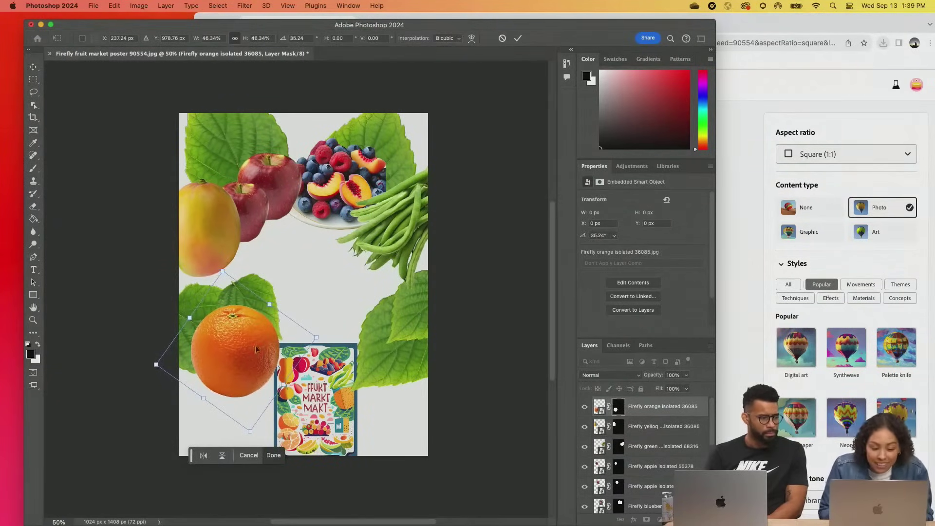
pyautogui.moveTo(233, 350); pyautogui.dragTo(239, 319)
pyautogui.moveTo(321, 302); pyautogui.dragTo(226, 276)
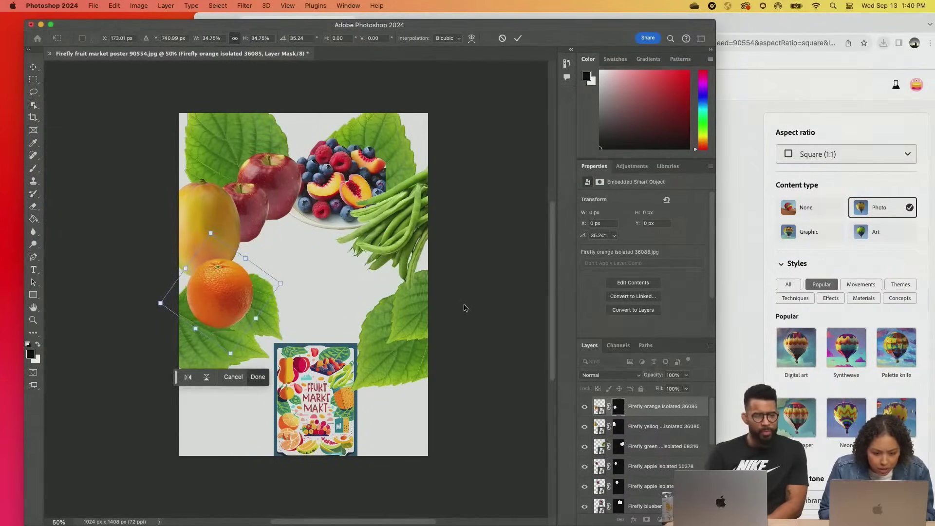
# Switch to Firefly, replace the prompt with "open orange isolated" and generate the images.
pyautogui.click(730, 254)
pyautogui.hotkey('shift', 'alt', 'Left')
pyautogui.hotkey('shift', 'alt', 'Left')
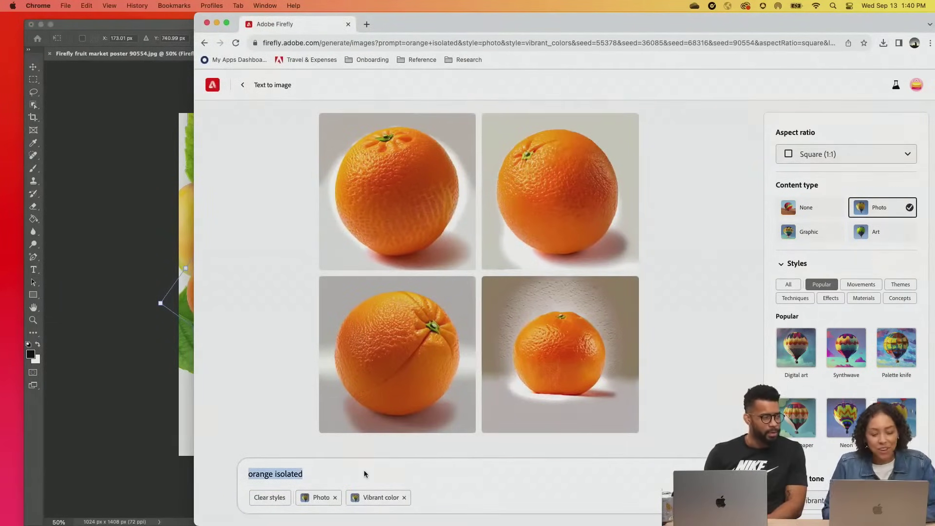
pyautogui.press('BackSpace')
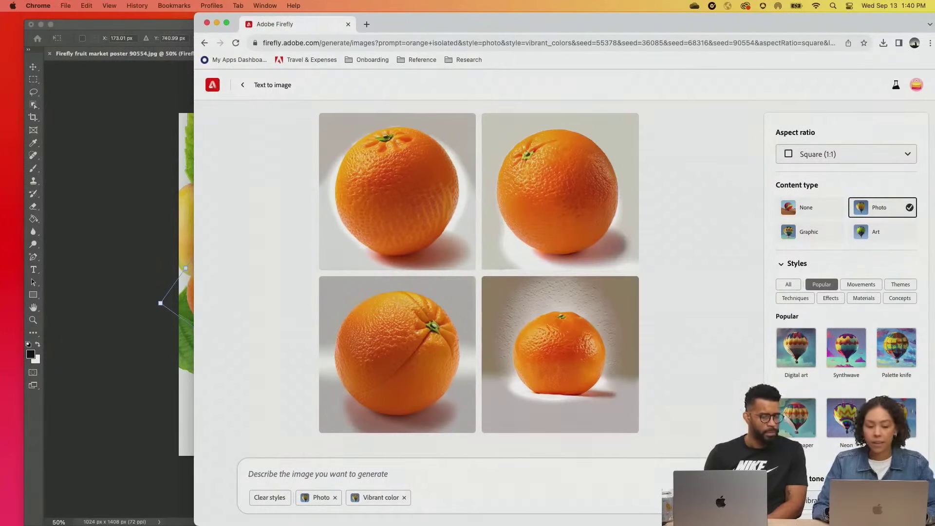
pyautogui.click(295, 488)
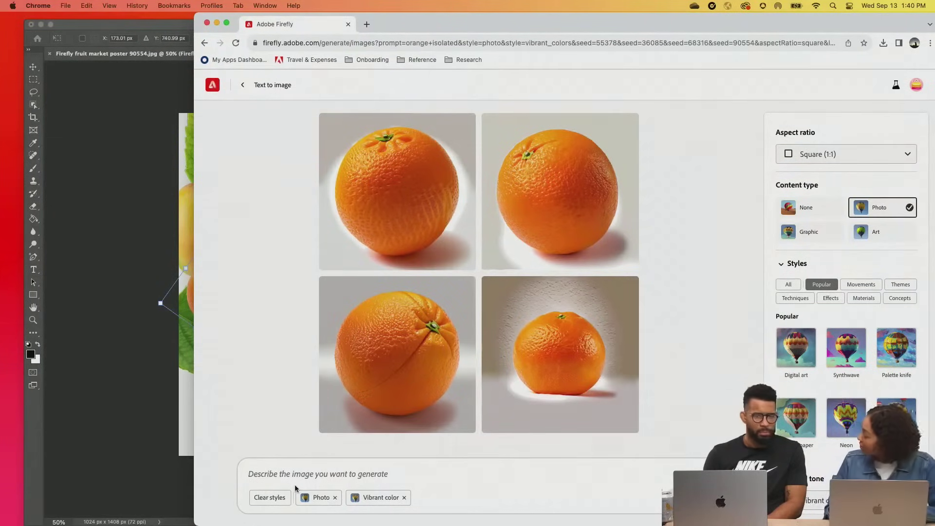
pyautogui.moveTo(467, 414)
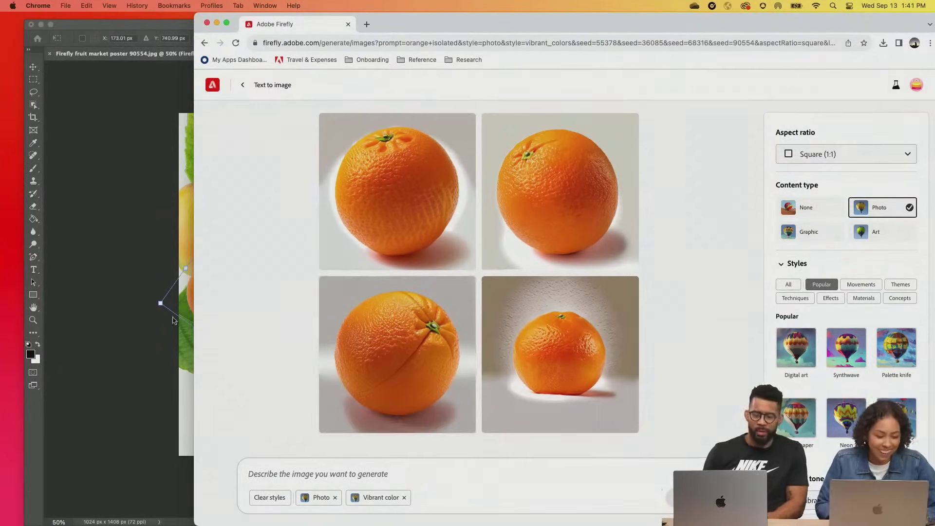
pyautogui.click(123, 348)
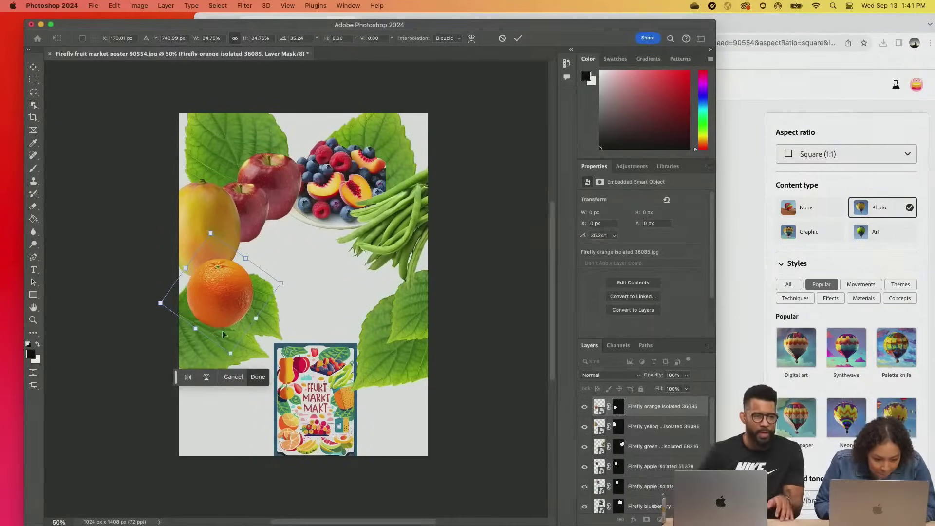
pyautogui.click(748, 273)
pyautogui.click(365, 471)
pyautogui.write('open orange ')
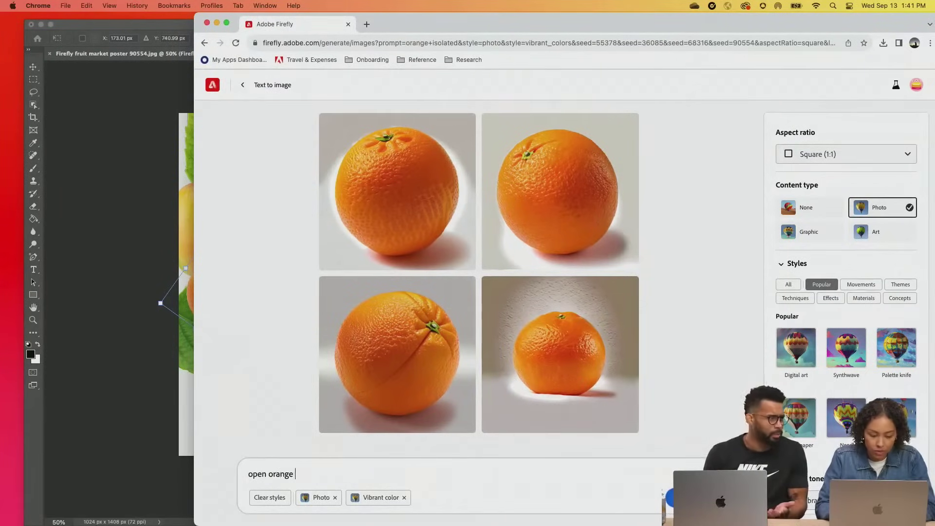
pyautogui.write('isolated')
pyautogui.press('Return')
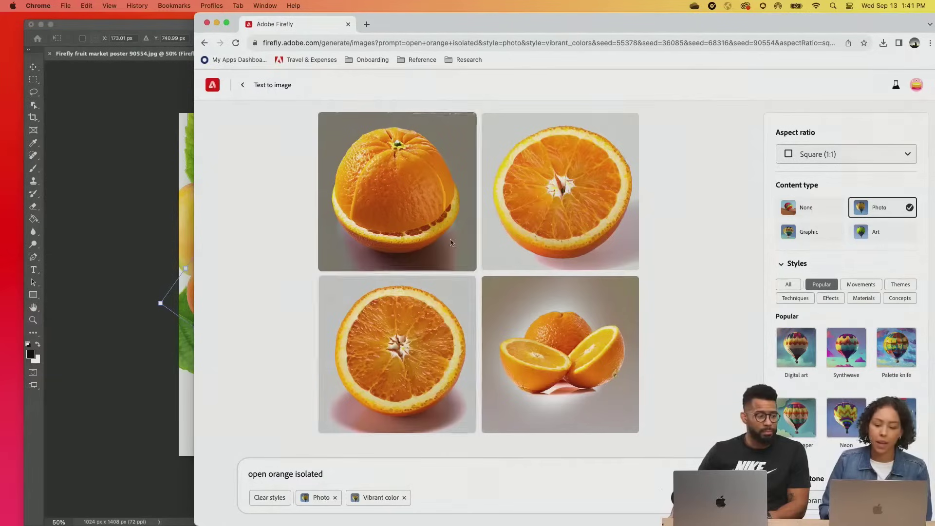
# Download the upper-right image of the orange cut in half.
pyautogui.moveTo(615, 152)
pyautogui.click(609, 123)
pyautogui.click(616, 143)
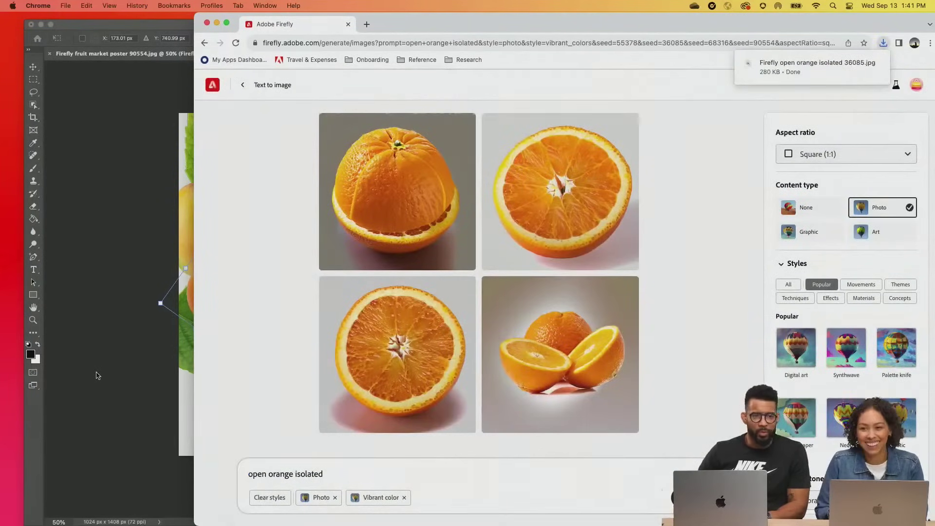
# Try to place the downloaded open orange image into the Photoshop poster.
pyautogui.click(96, 375)
pyautogui.click(846, 117)
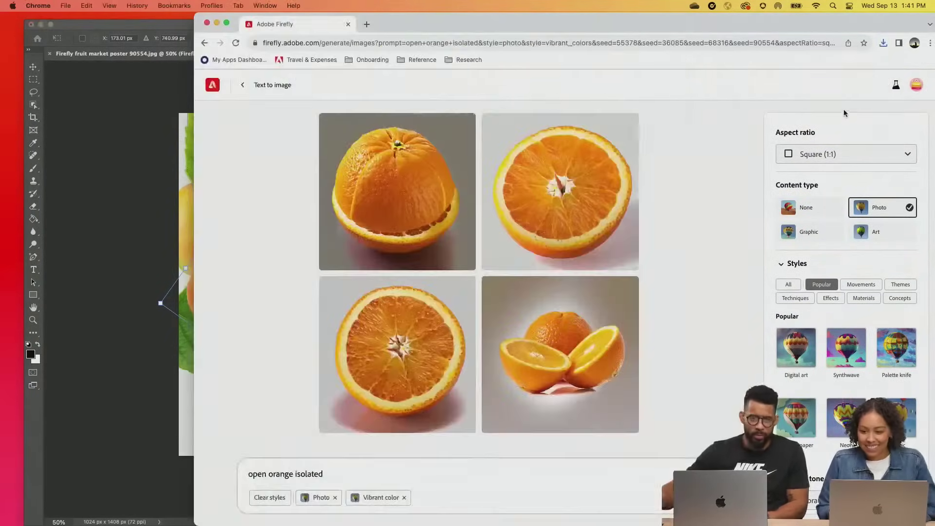
pyautogui.click(883, 43)
pyautogui.moveTo(778, 95); pyautogui.dragTo(138, 271)
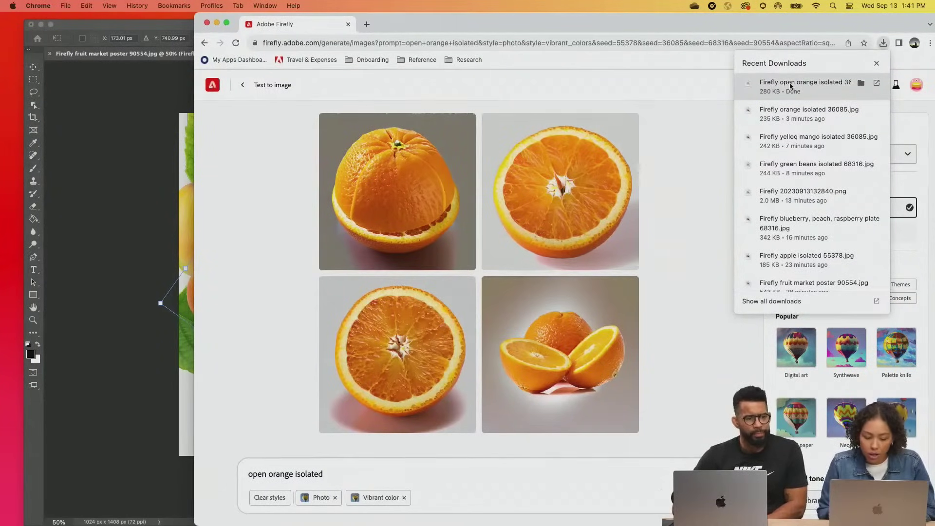
pyautogui.moveTo(790, 83); pyautogui.dragTo(144, 255)
pyautogui.click(282, 213)
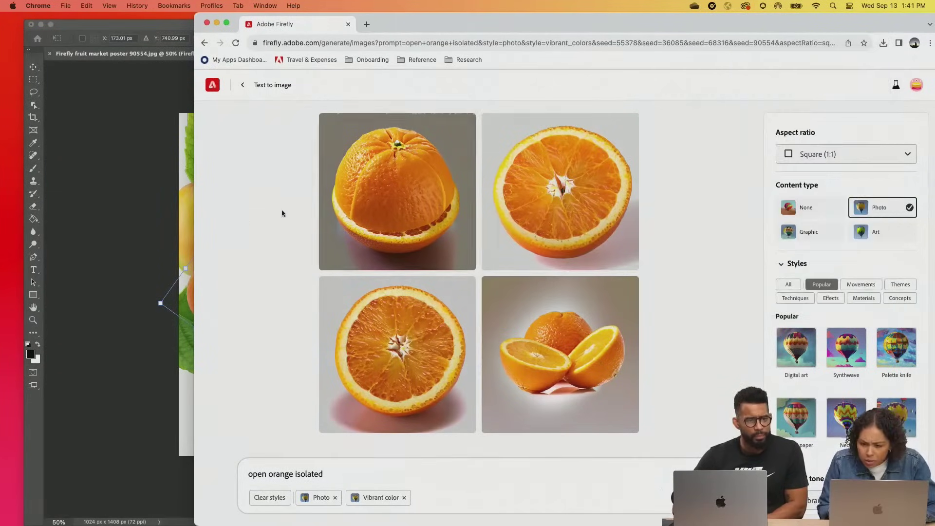
# Commit the whole orange's transform in Photoshop, then place the downloaded "Firefly open orange isolated 36085.jpg" from the browser into the poster.
pyautogui.click(119, 251)
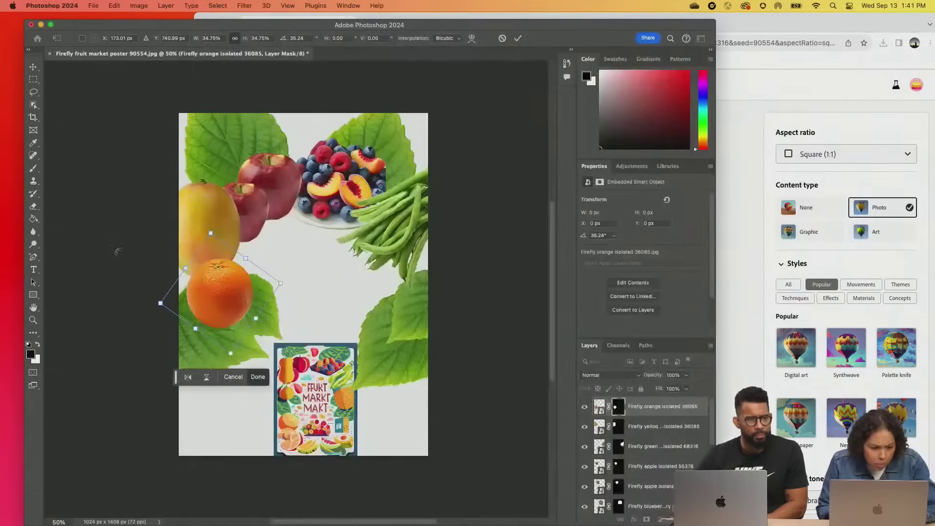
pyautogui.click(519, 39)
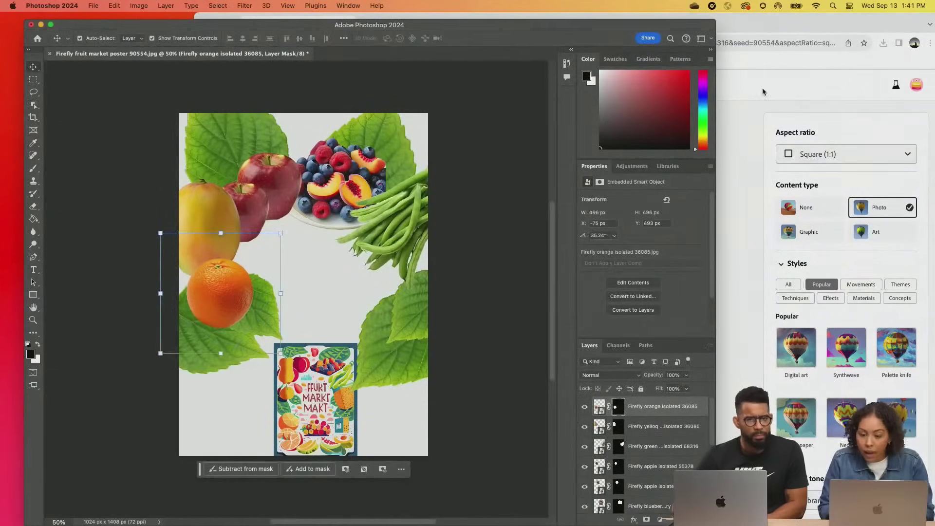
pyautogui.click(727, 130)
pyautogui.click(883, 42)
pyautogui.moveTo(787, 83); pyautogui.dragTo(121, 234)
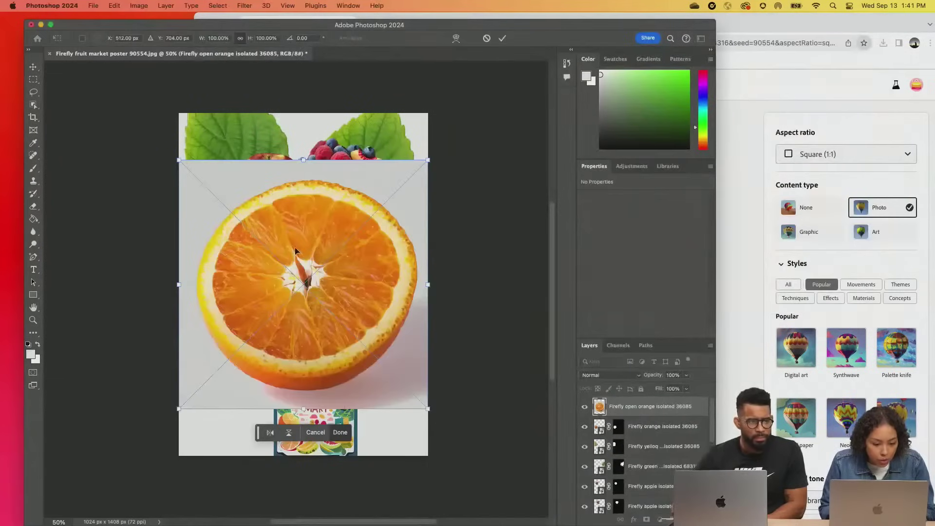
# Scale the placed open orange image down to about 804 px wide and remove its background.
pyautogui.moveTo(428, 189); pyautogui.dragTo(388, 198)
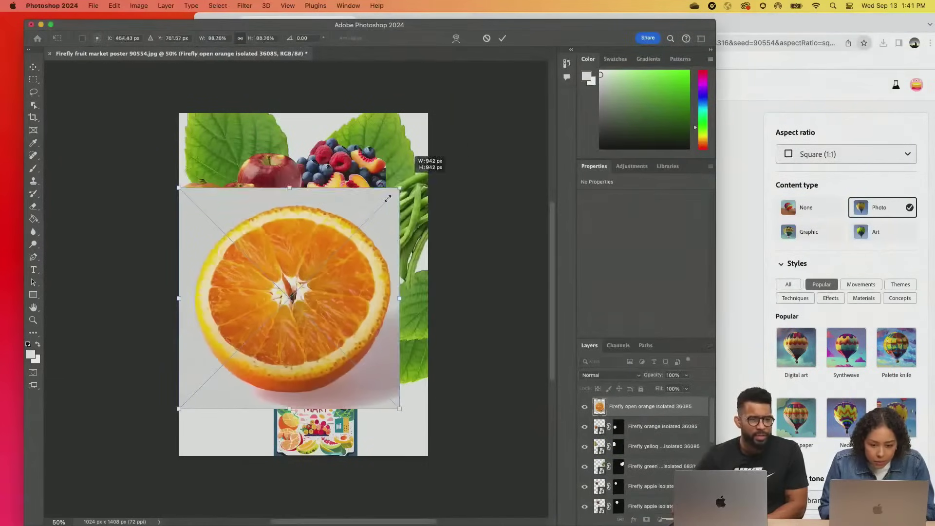
pyautogui.click(502, 38)
pyautogui.click(294, 459)
pyautogui.click(287, 400)
pyautogui.click(302, 469)
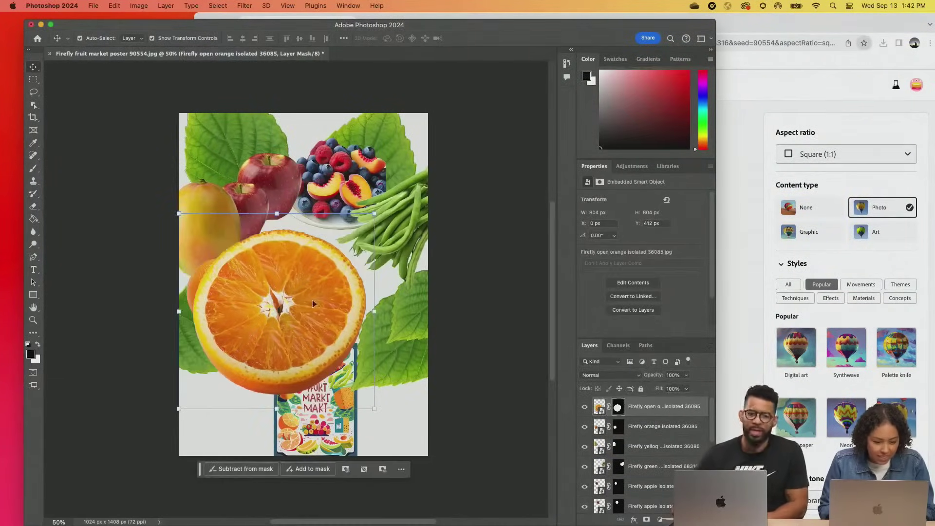
# Scale the orange half to 49.45%, position it below the whole orange and flip it horizontally, then deselect it.
pyautogui.moveTo(313, 304); pyautogui.dragTo(290, 344)
pyautogui.moveTo(355, 253); pyautogui.dragTo(256, 351)
pyautogui.moveTo(220, 394); pyautogui.dragTo(253, 378)
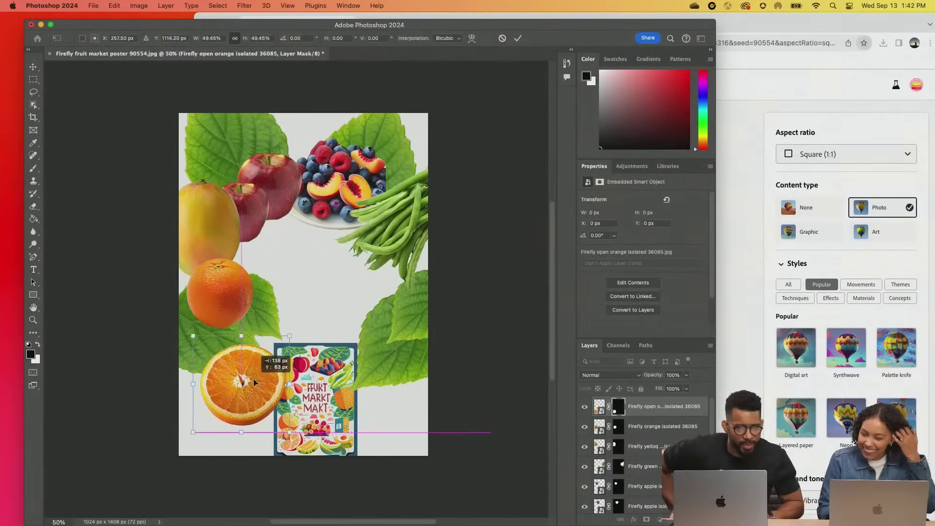
pyautogui.moveTo(252, 378)
pyautogui.mouseDown()
pyautogui.moveTo(245, 354)
pyautogui.moveTo(239, 370)
pyautogui.mouseUp()
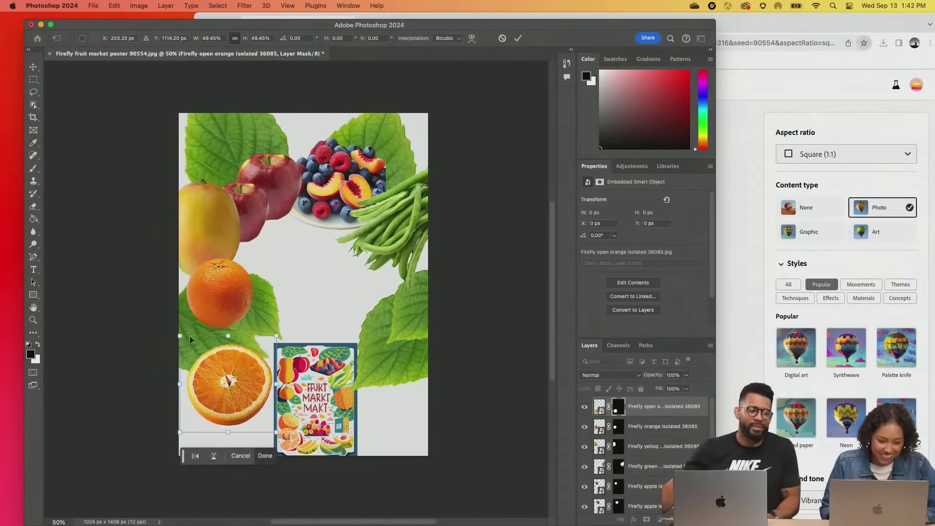
pyautogui.click(195, 455)
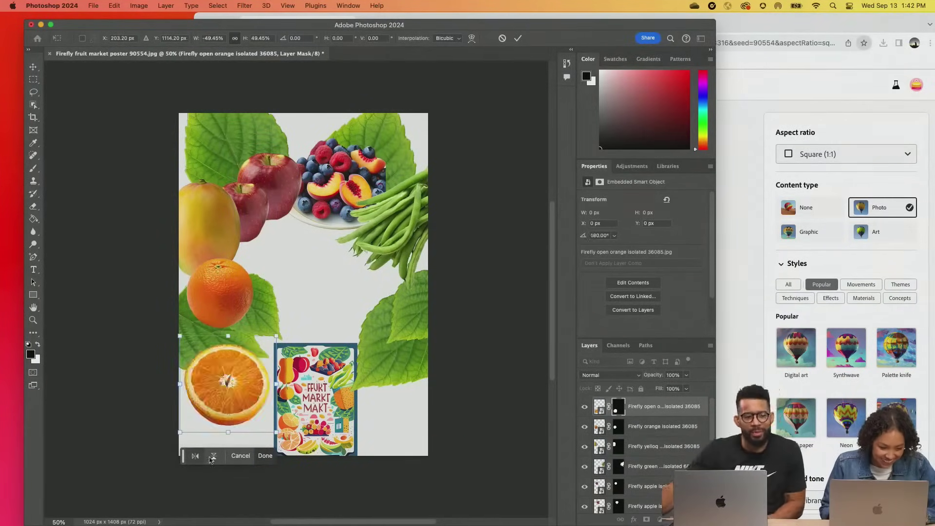
pyautogui.click(267, 456)
pyautogui.click(276, 462)
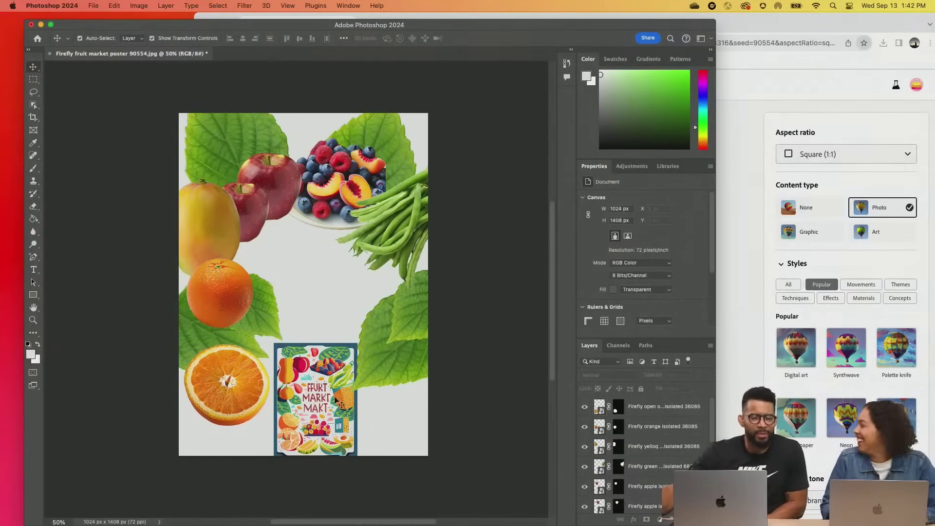
# Bring the reference poster's Temp layer to the top of the stack and move it into the poster's lower-right corner.
pyautogui.moveTo(325, 397); pyautogui.dragTo(334, 370)
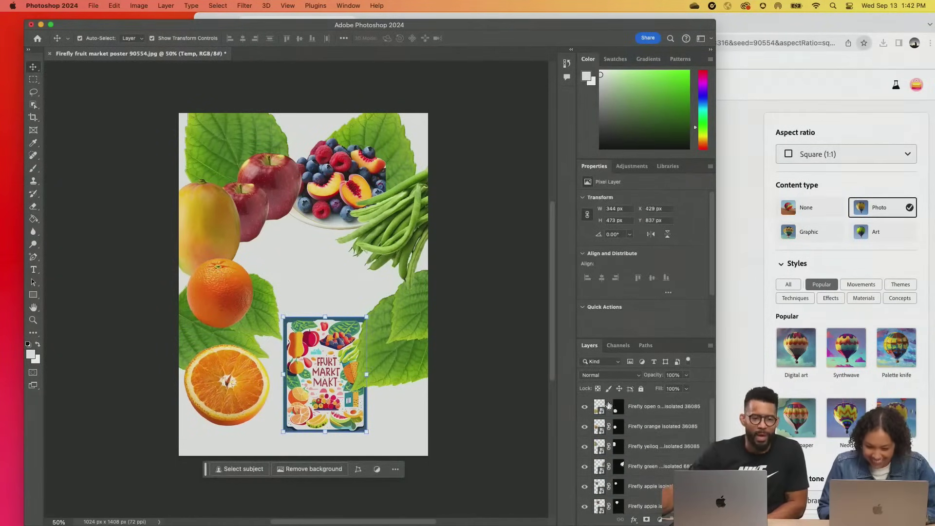
pyautogui.scroll(-5, 655, 484)
pyautogui.moveTo(652, 489); pyautogui.dragTo(661, 404)
pyautogui.moveTo(340, 357); pyautogui.dragTo(389, 378)
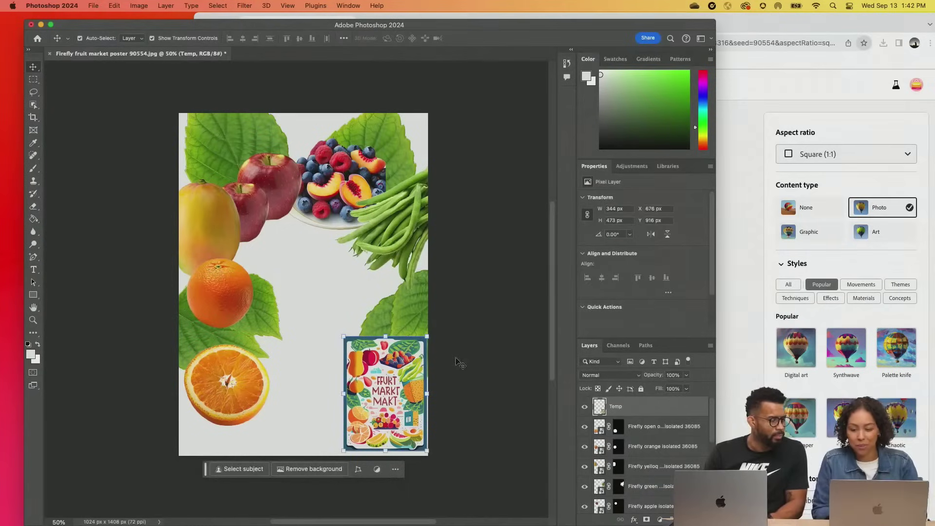
pyautogui.click(458, 363)
# Move the orange half up and slightly inward, closer to the whole orange.
pyautogui.moveTo(215, 382); pyautogui.dragTo(226, 370)
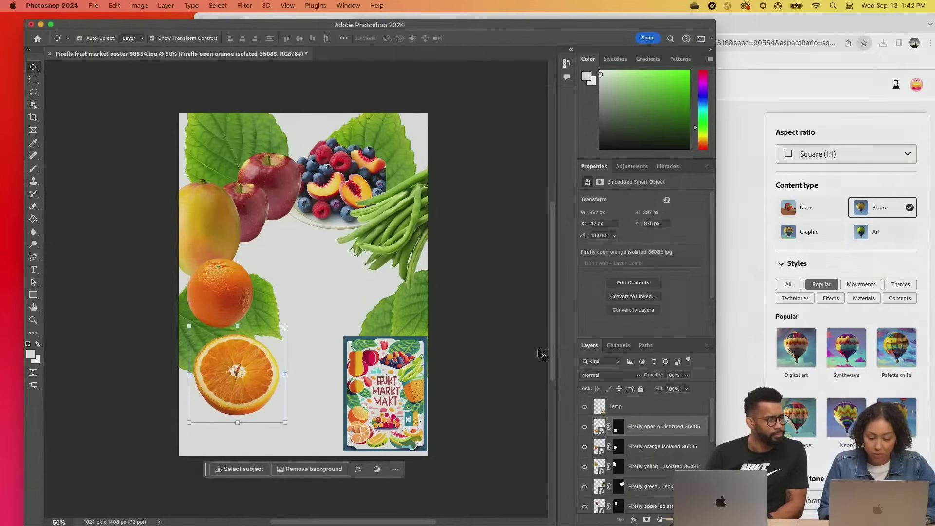
pyautogui.scroll(-5, 630, 435)
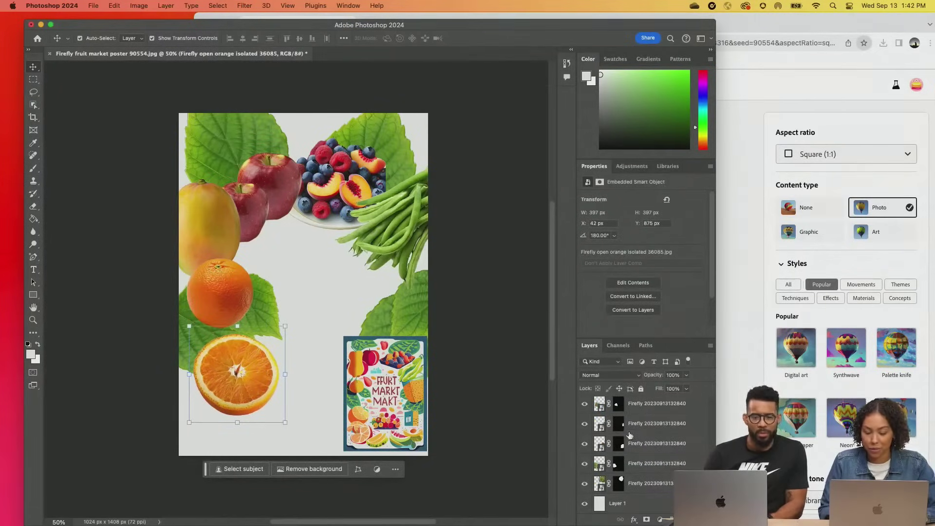
pyautogui.moveTo(246, 374)
pyautogui.mouseDown()
pyautogui.moveTo(241, 383)
pyautogui.moveTo(245, 374)
pyautogui.mouseUp()
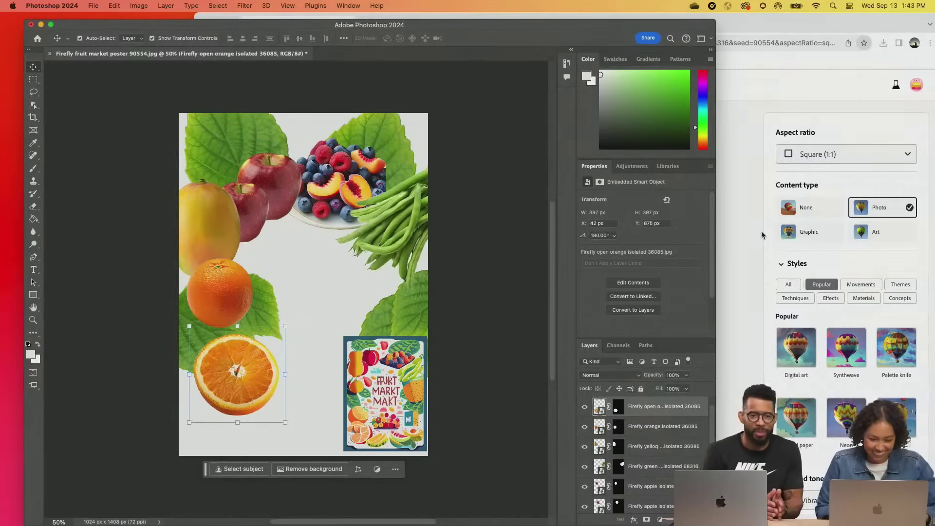
pyautogui.click(738, 335)
pyautogui.moveTo(518, 331)
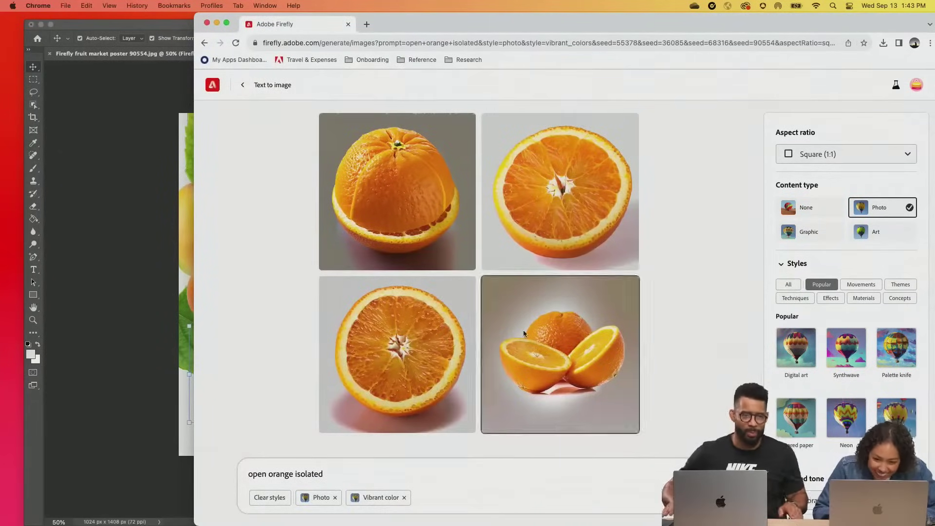
pyautogui.click(102, 285)
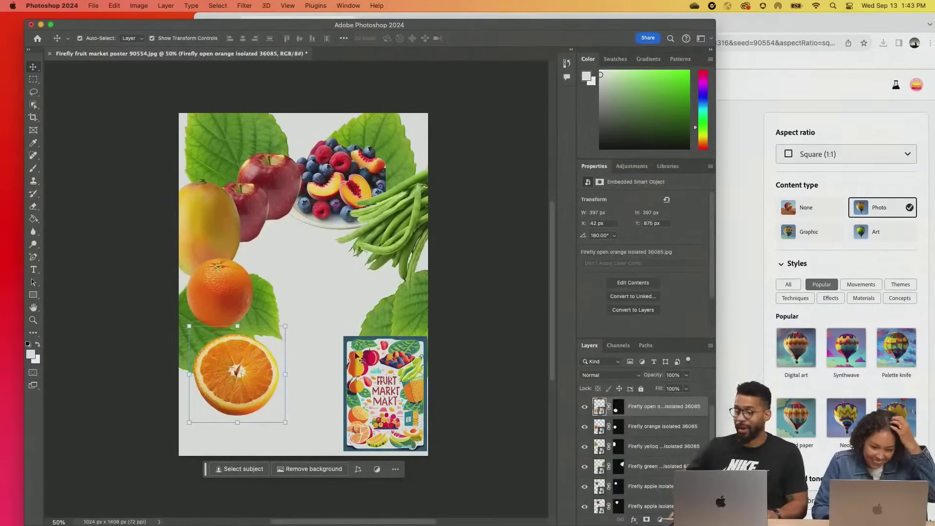
# Move the reference poster to the middle of the layout and enlarge it.
pyautogui.click(380, 379)
pyautogui.moveTo(380, 379); pyautogui.dragTo(298, 291)
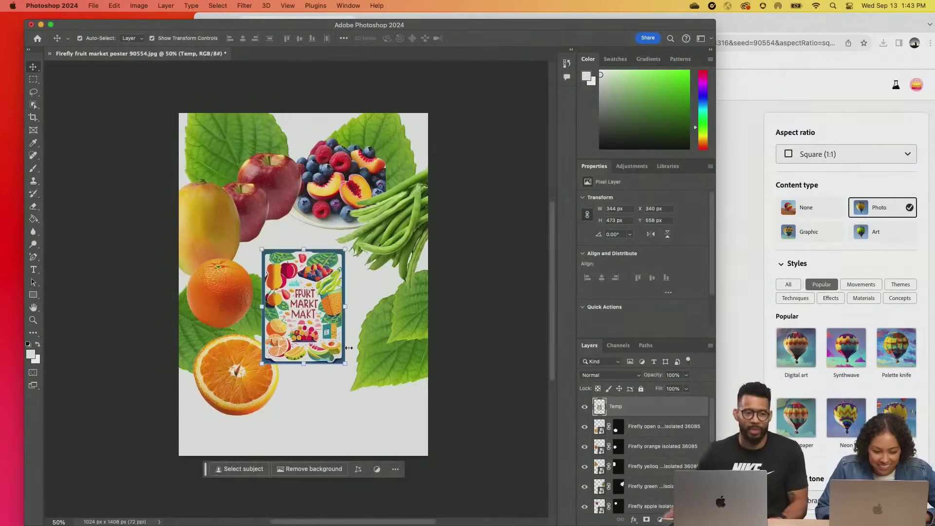
pyautogui.moveTo(346, 365); pyautogui.dragTo(392, 427)
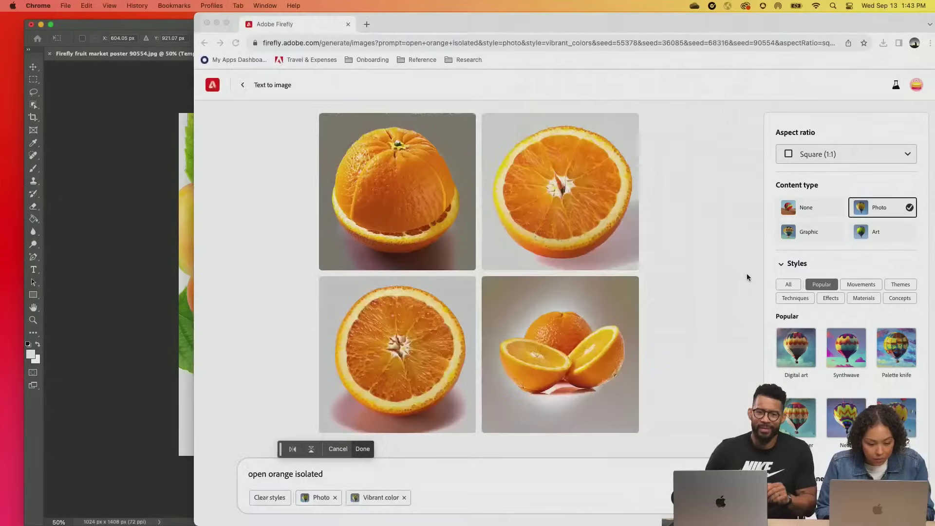
# Switch to Firefly, replace the prompt with "watermelon isolated" and generate the images.
pyautogui.click(746, 274)
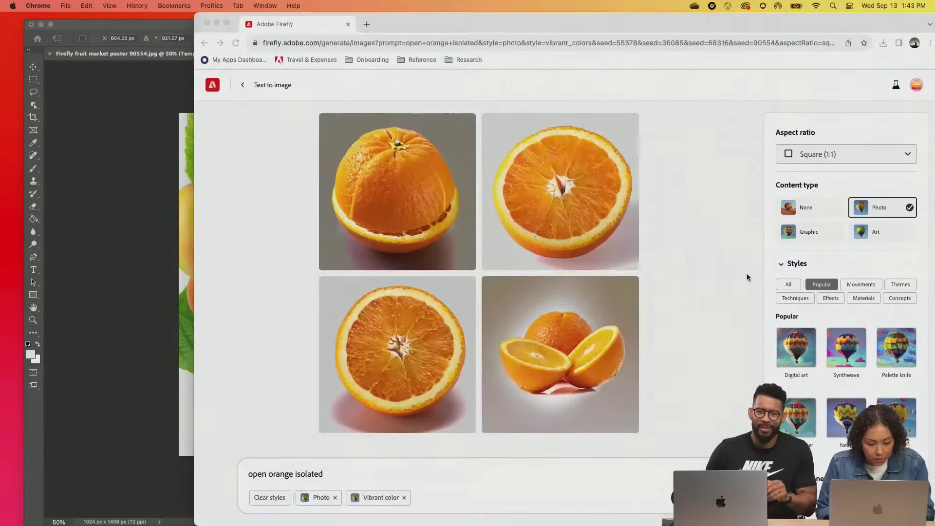
pyautogui.tripleClick(346, 472)
pyautogui.write('watermalone i')
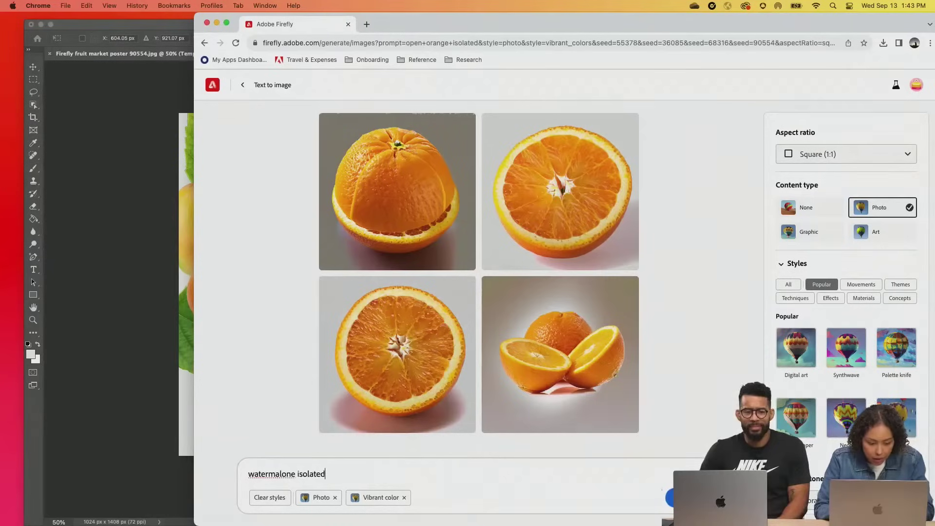
pyautogui.press('BackSpace')
pyautogui.write('e')
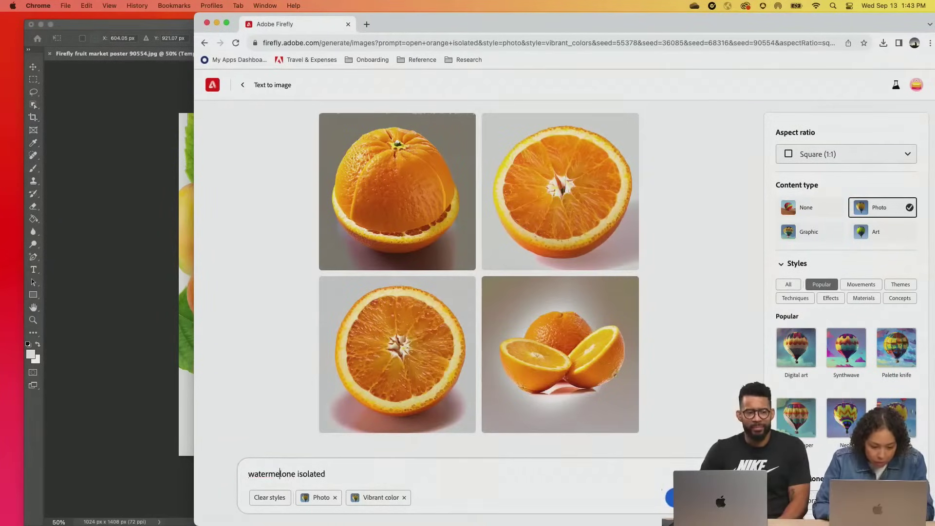
pyautogui.press('BackSpace')
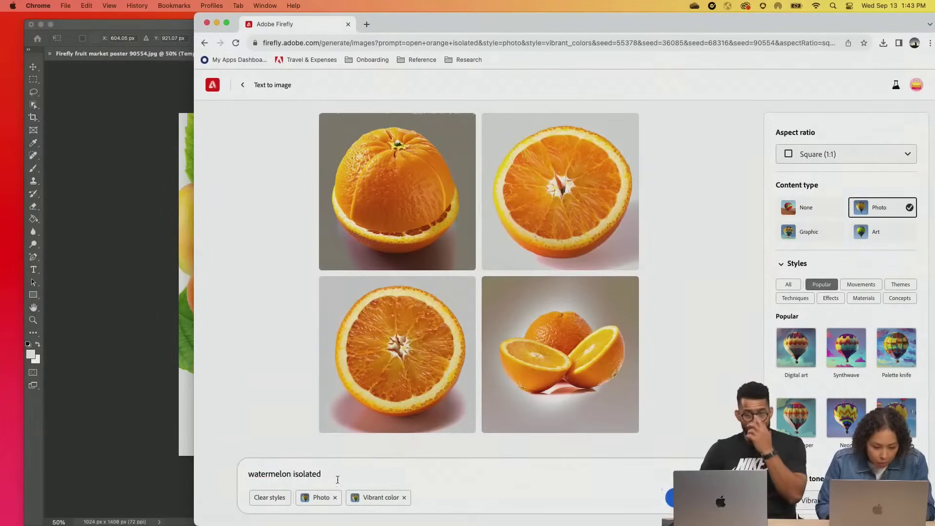
pyautogui.press('Return')
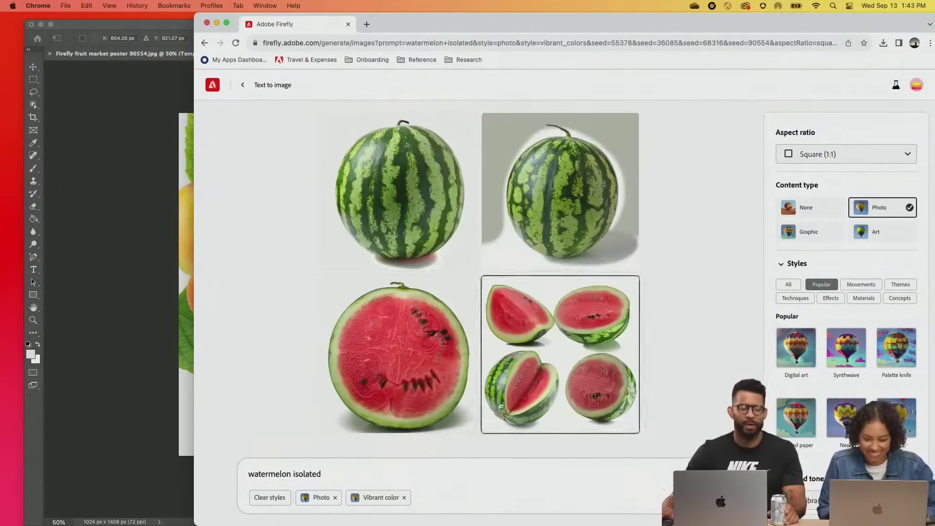
# Change the prompt to "cut watermelon isolated" and generate the images.
pyautogui.click(252, 478)
pyautogui.write('cut')
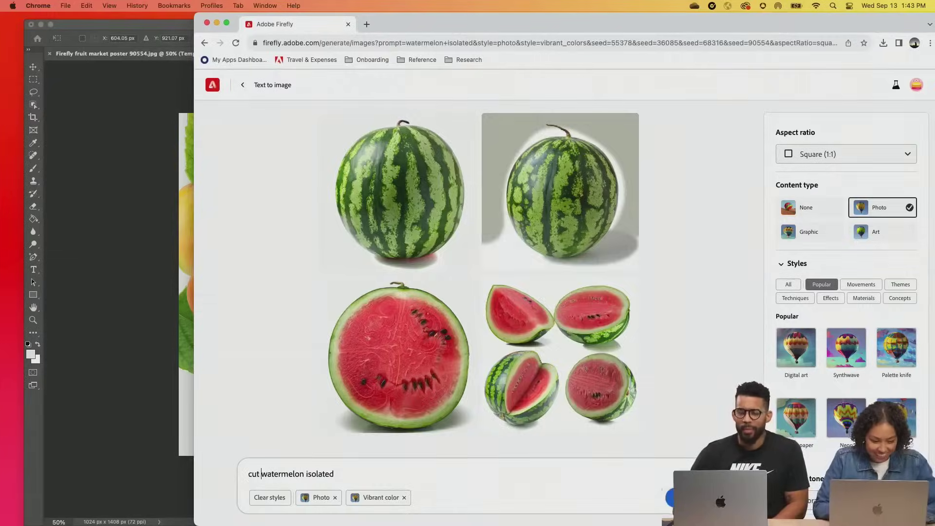
pyautogui.press('Return')
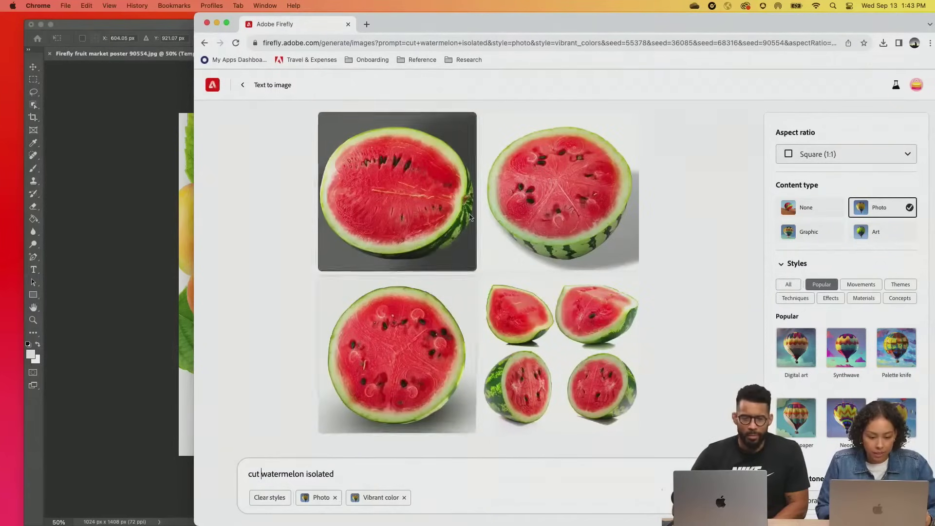
# Download the second generated image, the halved watermelon seen from above with its striped rind below.
pyautogui.moveTo(610, 162)
pyautogui.click(610, 125)
pyautogui.click(615, 142)
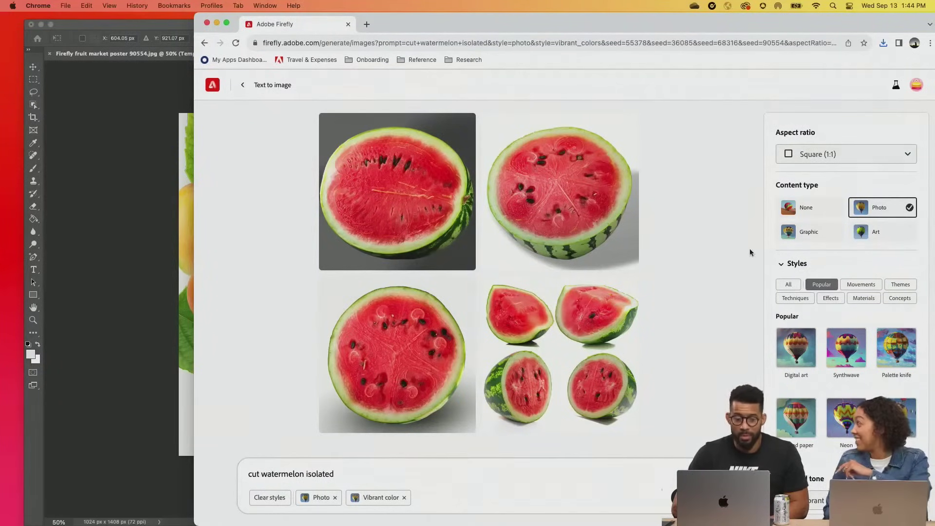
# Try to bring the downloaded cut watermelon file from the browser into the Photoshop poster.
pyautogui.click(883, 43)
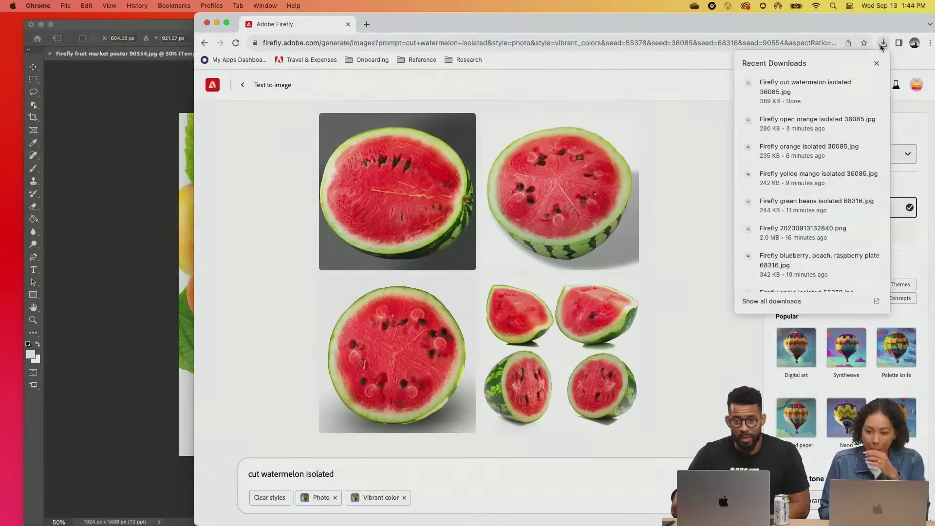
pyautogui.moveTo(806, 87); pyautogui.dragTo(142, 226)
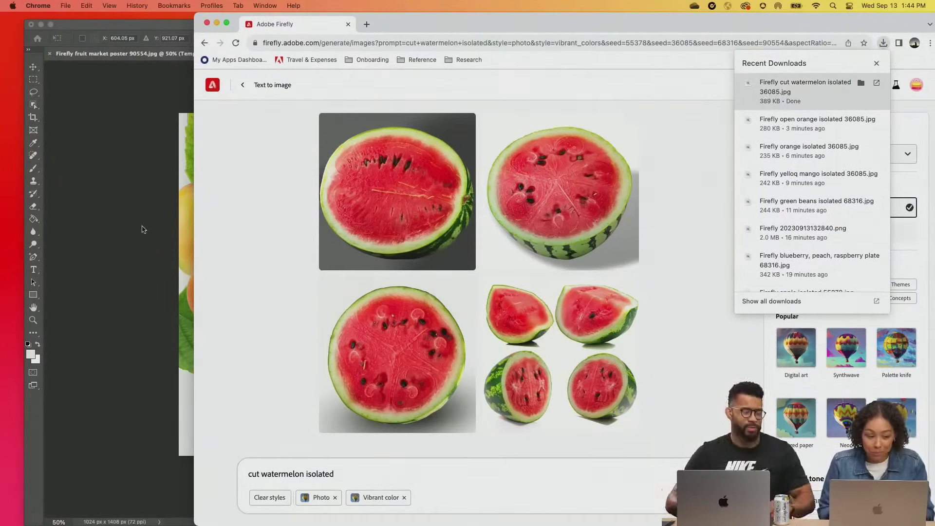
pyautogui.press('Return')
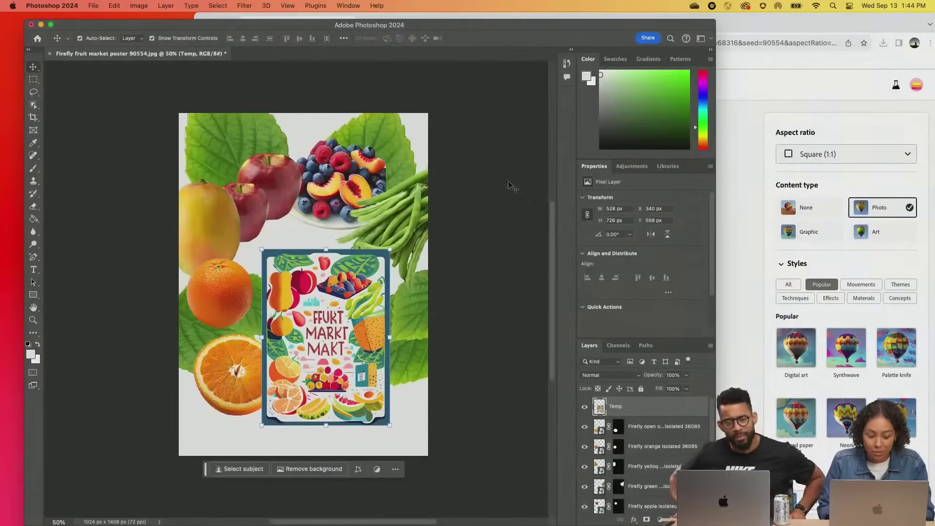
# Place the downloaded cut watermelon image from the browser into the Photoshop poster, in its lower-right area.
pyautogui.click(790, 127)
pyautogui.click(883, 44)
pyautogui.moveTo(804, 90); pyautogui.dragTo(138, 270)
pyautogui.moveTo(431, 165); pyautogui.dragTo(388, 396)
pyautogui.press('Return')
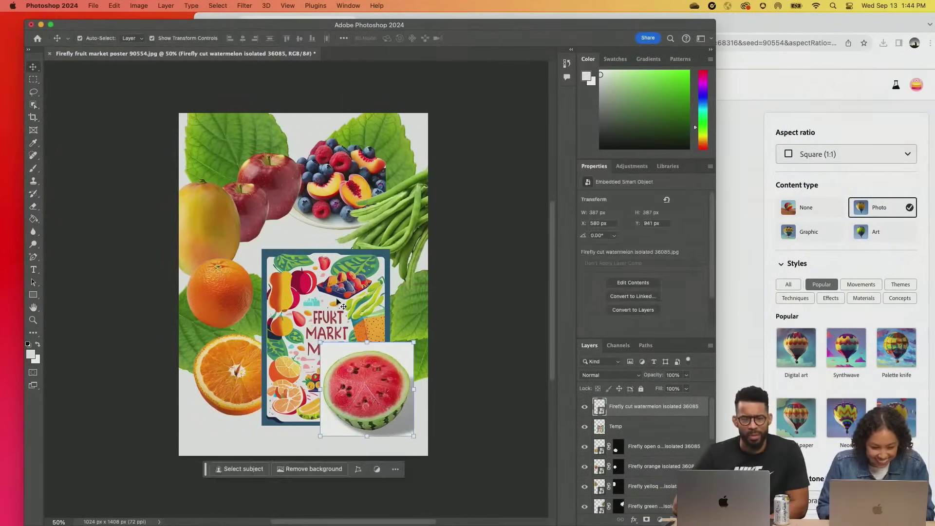
# Move the reference poster left so it mostly clears the watermelon image.
pyautogui.moveTo(350, 309); pyautogui.dragTo(301, 303)
pyautogui.press('super+t')
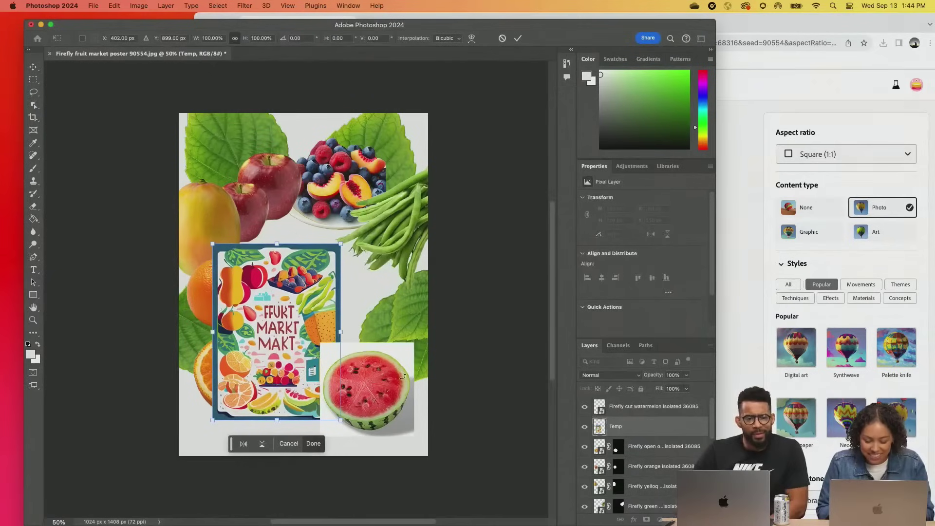
pyautogui.press('Return')
# Remove the watermelon image's background and shift the watermelon slightly upward.
pyautogui.click(380, 389)
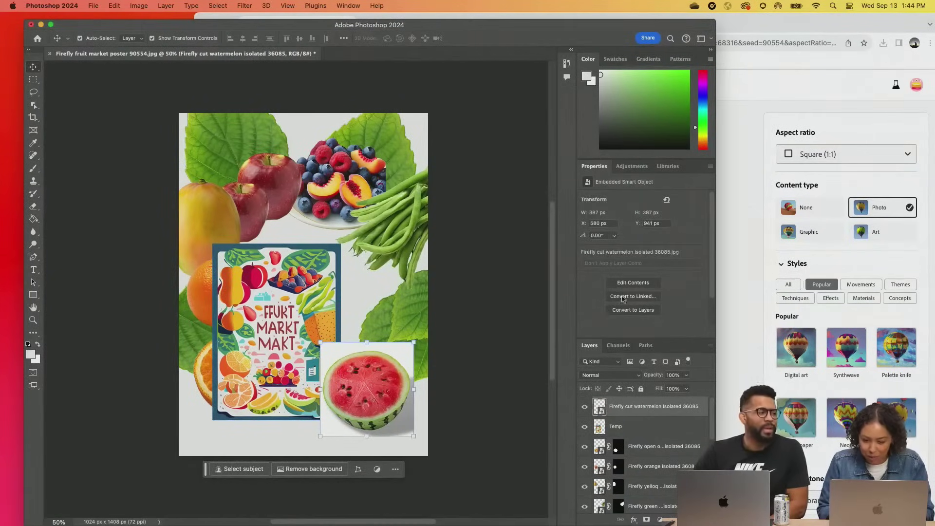
pyautogui.click(299, 468)
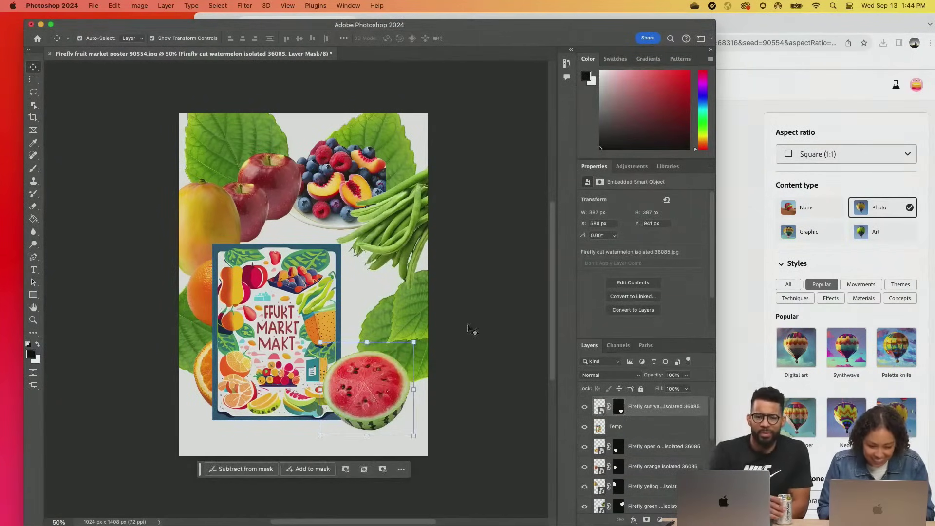
pyautogui.moveTo(372, 396); pyautogui.dragTo(369, 379)
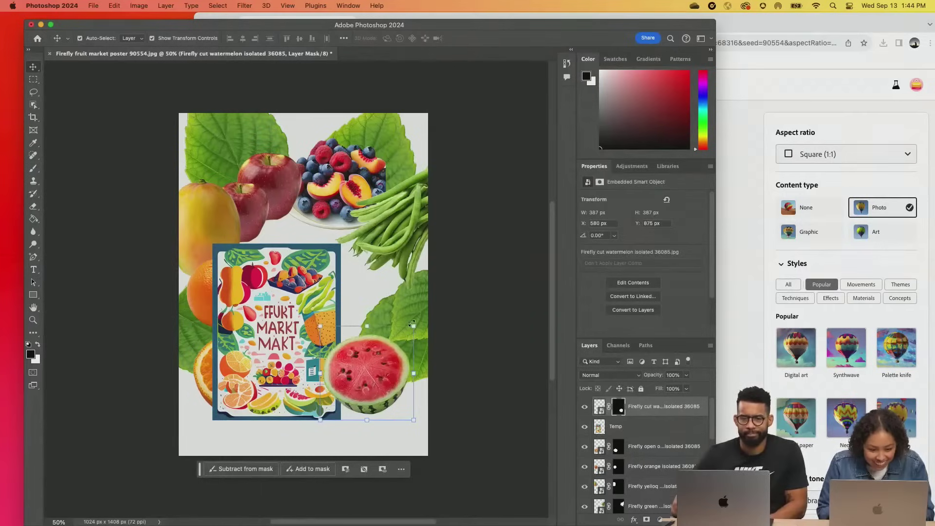
# Enlarge the watermelon to about 139% and move it partly off the poster's right edge, over the leaf.
pyautogui.press('super+t')
pyautogui.moveTo(413, 328); pyautogui.dragTo(449, 275)
pyautogui.moveTo(384, 341); pyautogui.dragTo(401, 339)
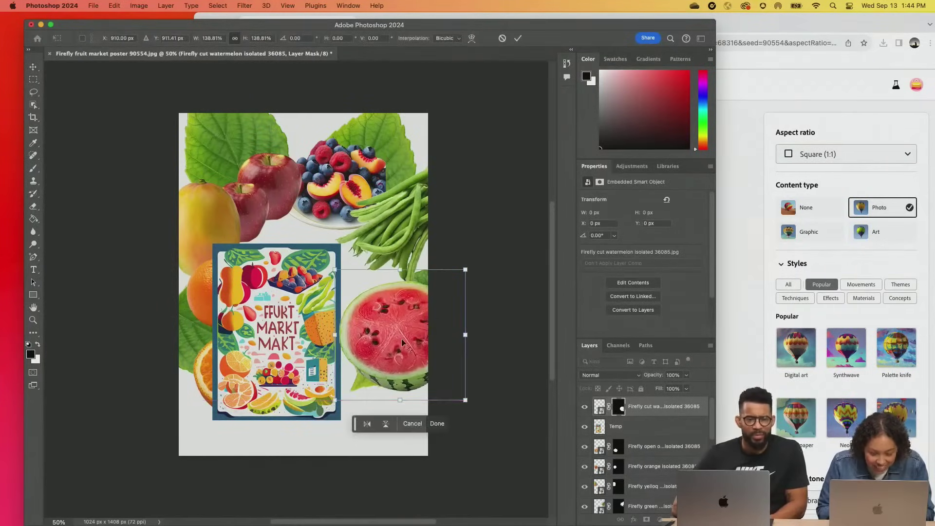
pyautogui.press('Return')
# Scale the watermelon to about 83% at the poster's right edge and move the reference poster into the lower-left corner.
pyautogui.moveTo(267, 324); pyautogui.dragTo(253, 407)
pyautogui.click(381, 311)
pyautogui.moveTo(335, 271); pyautogui.dragTo(358, 292)
pyautogui.moveTo(419, 360); pyautogui.dragTo(411, 340)
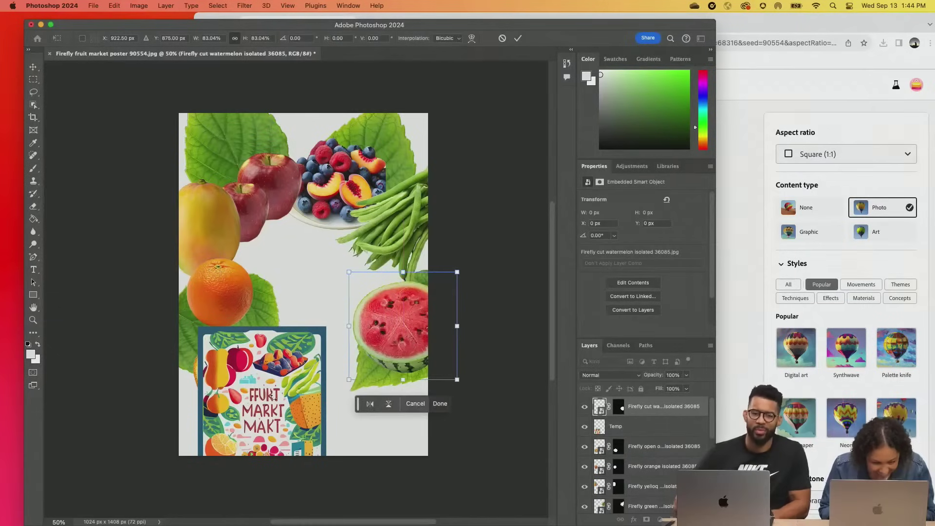
pyautogui.press('Return')
pyautogui.moveTo(274, 397); pyautogui.dragTo(234, 347)
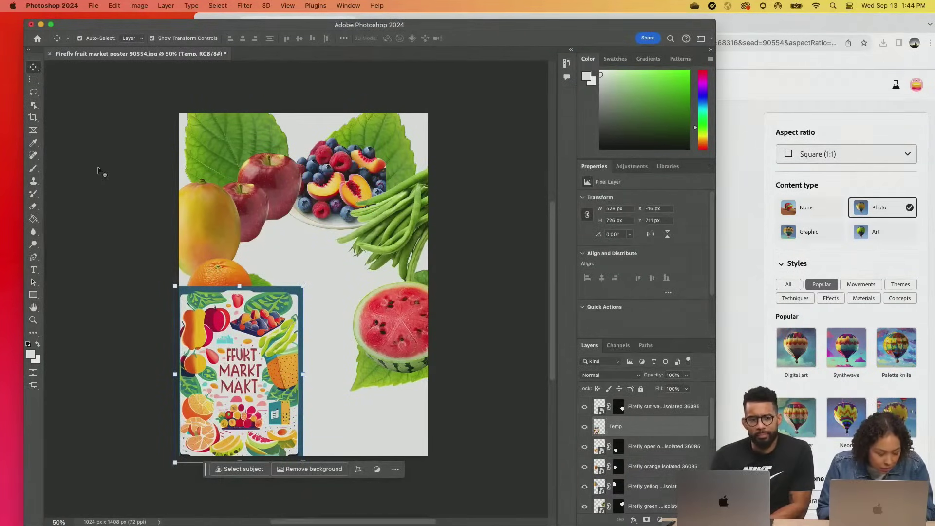
# Run Match Font on the middle word of the reference poster's title, activate ImaginaryFriend BB Regular, accept it and deselect.
pyautogui.click(33, 79)
pyautogui.moveTo(217, 363); pyautogui.dragTo(262, 377)
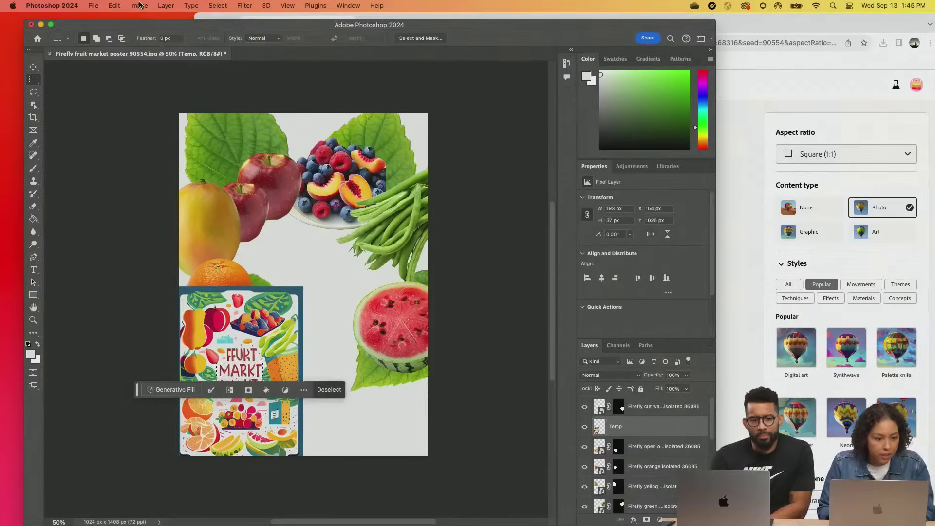
pyautogui.click(191, 6)
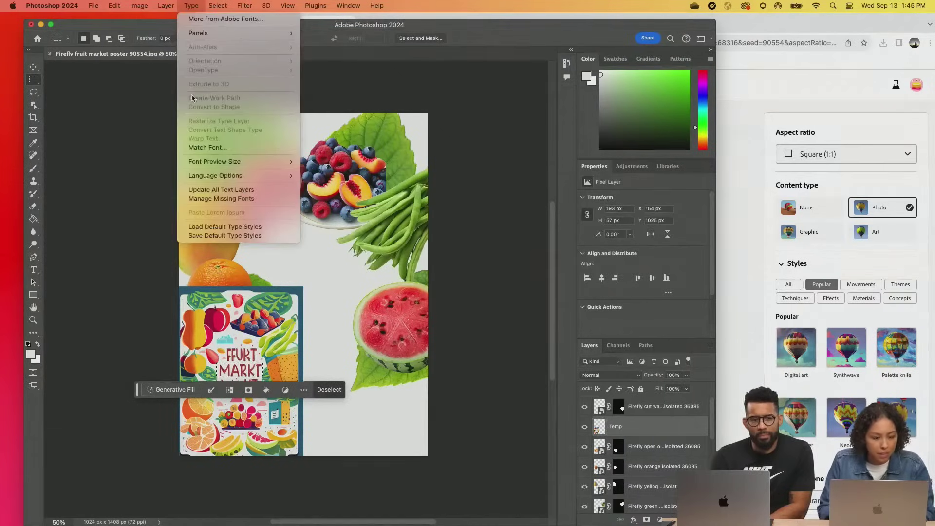
pyautogui.click(207, 148)
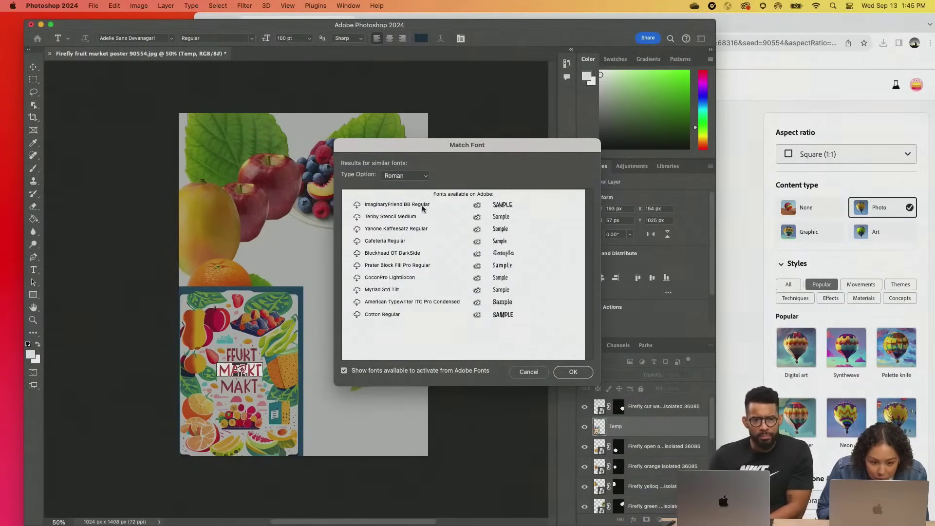
pyautogui.click(357, 205)
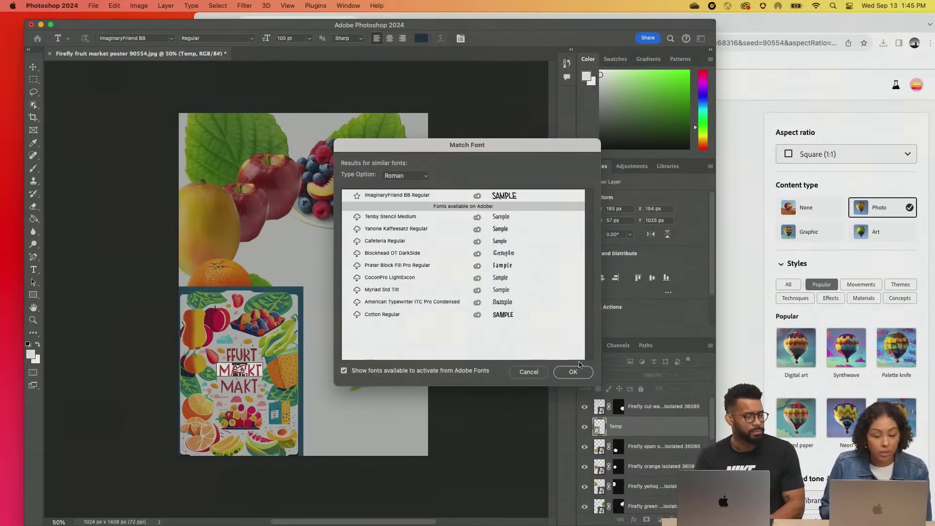
pyautogui.click(572, 371)
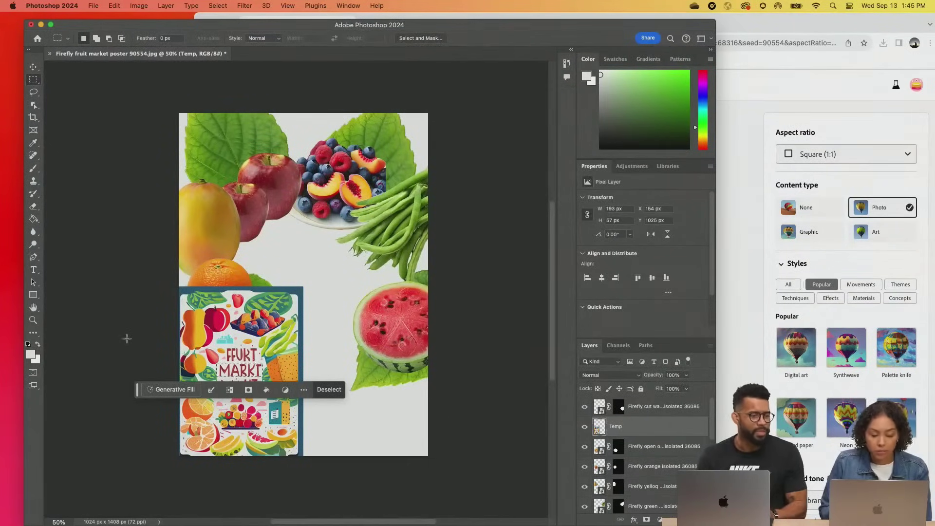
pyautogui.click(218, 6)
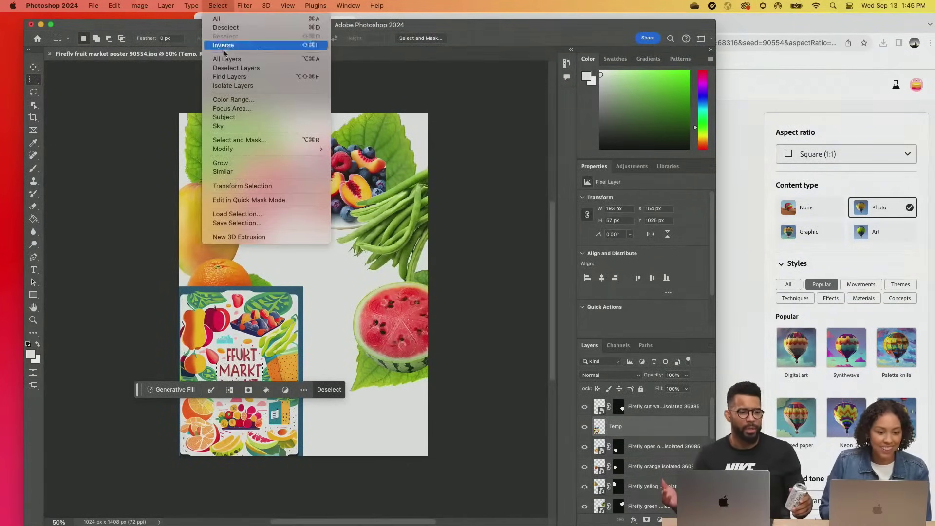
pyautogui.click(225, 28)
# Add the two-line text "FRUIT MARKET" in ImaginaryFriend BB at 100 pt in the poster's empty middle area.
pyautogui.click(33, 270)
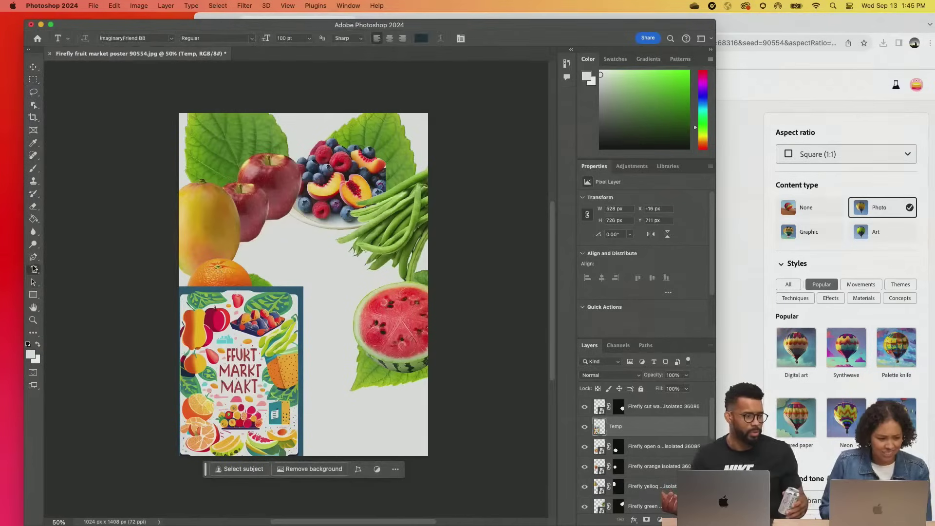
pyautogui.click(300, 264)
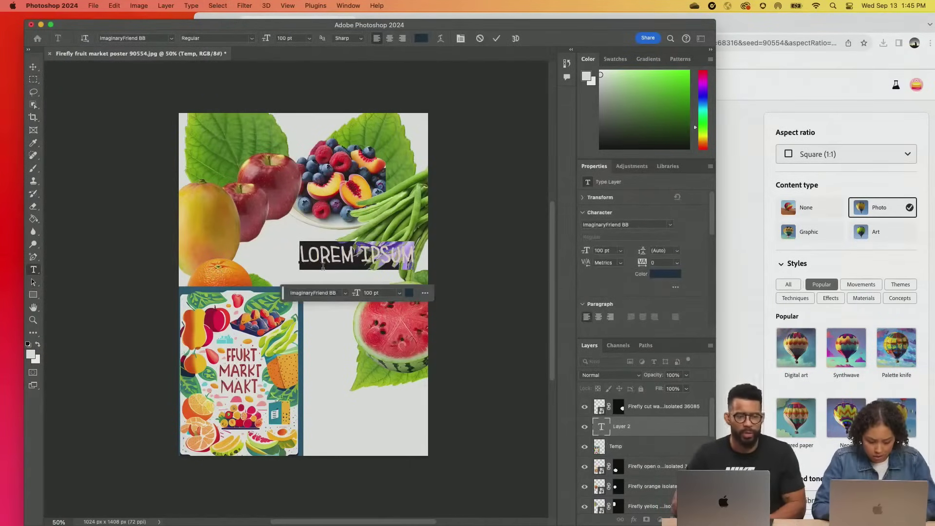
pyautogui.write('FRUIT IPSU')
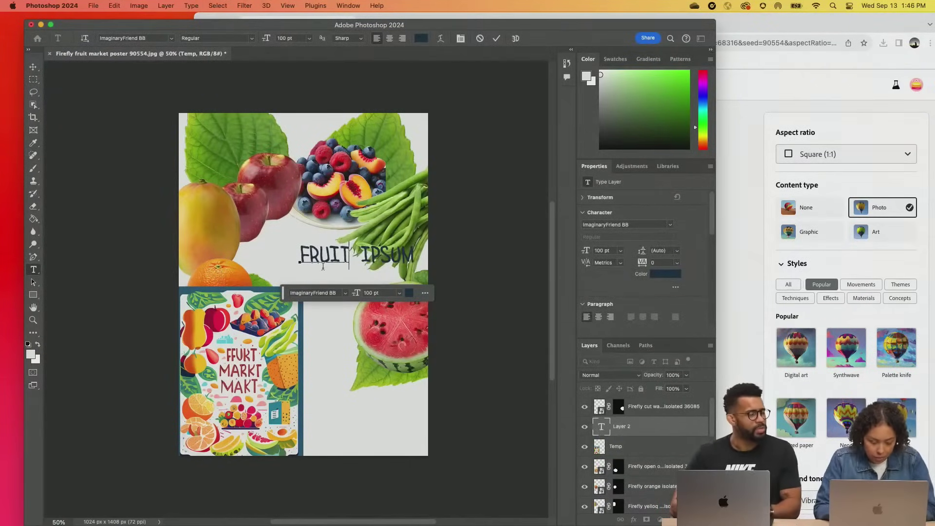
pyautogui.write('M MARK')
pyautogui.write('ET')
pyautogui.press('Return')
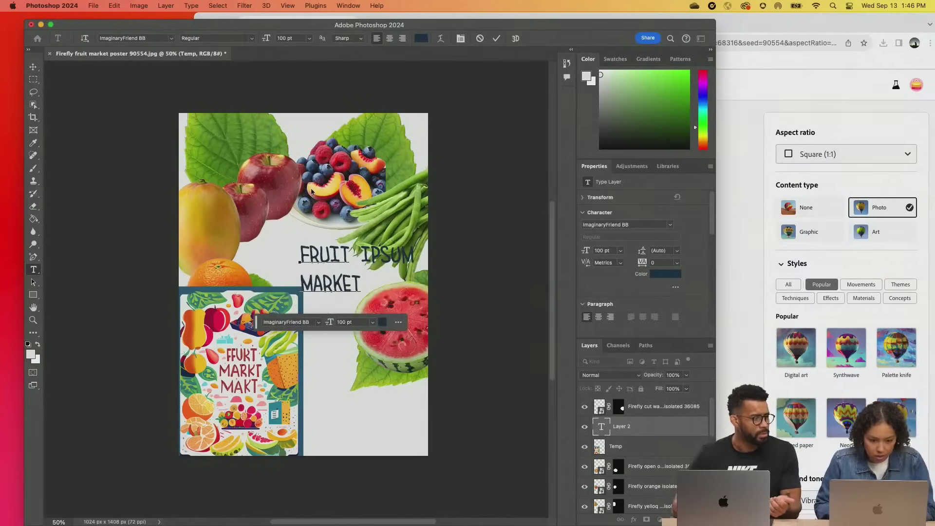
pyautogui.moveTo(342, 254); pyautogui.dragTo(273, 254)
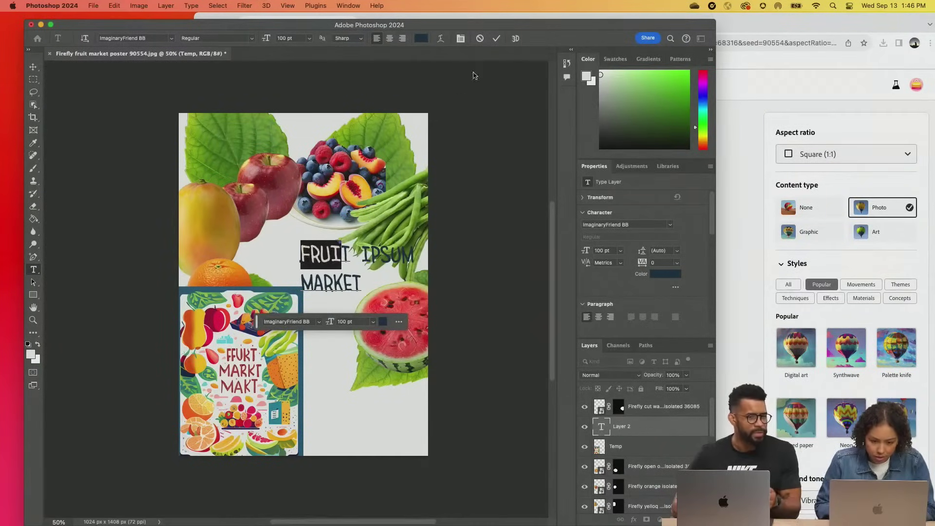
pyautogui.click(497, 39)
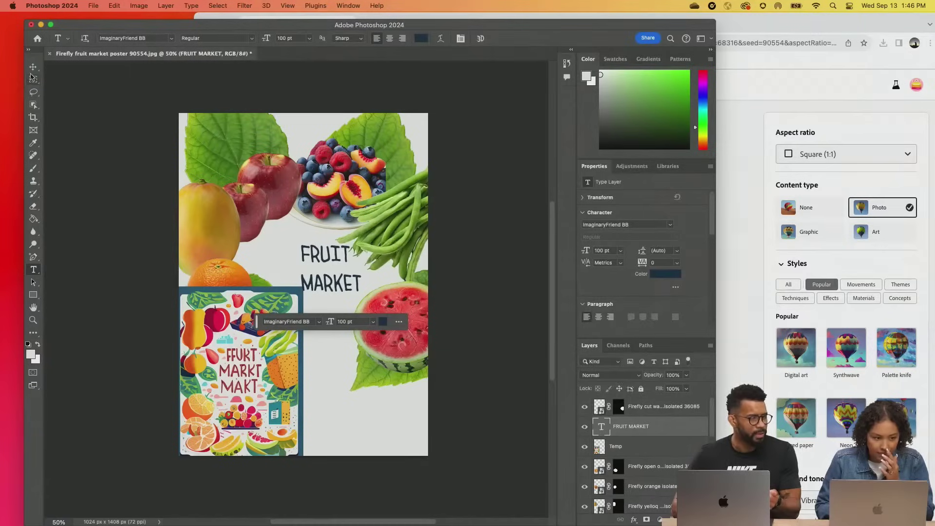
# Center-align the FRUIT MARKET text and enlarge it to about 203 pt in the middle of the poster.
pyautogui.click(33, 68)
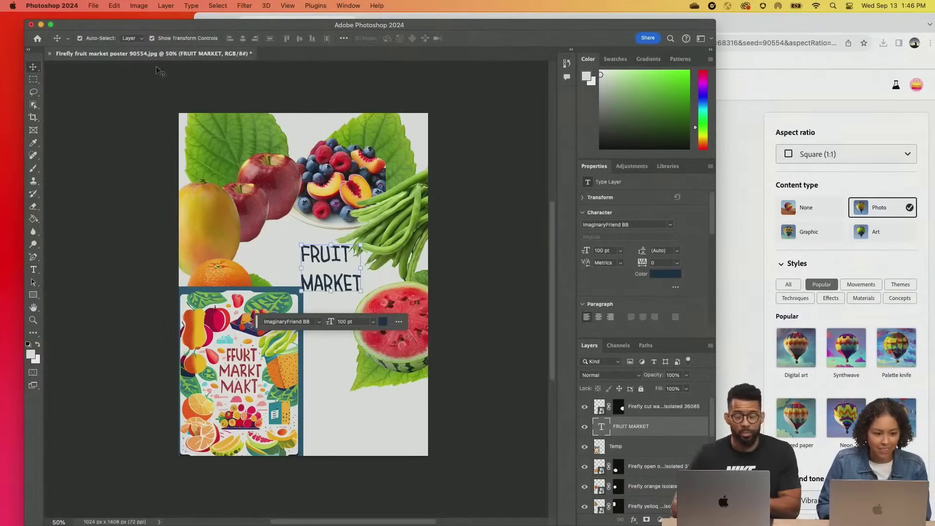
pyautogui.click(599, 318)
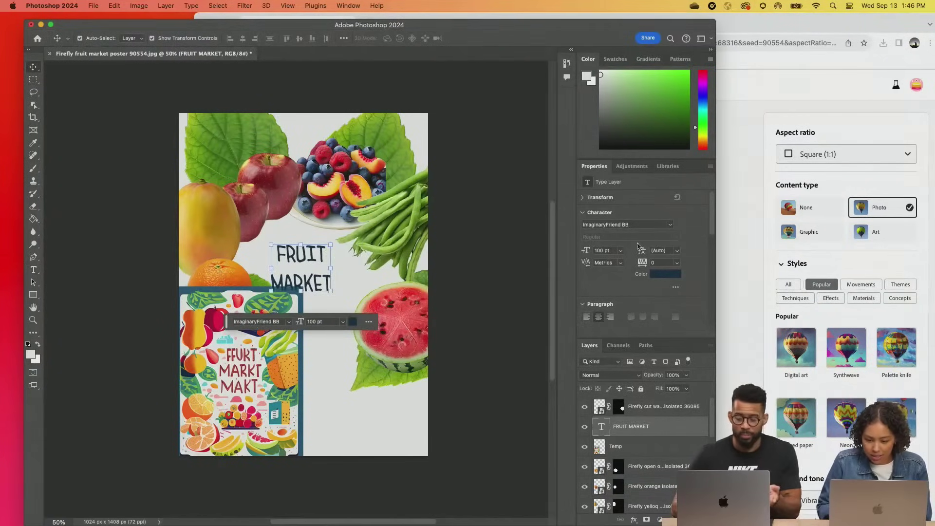
pyautogui.moveTo(331, 289); pyautogui.dragTo(312, 324)
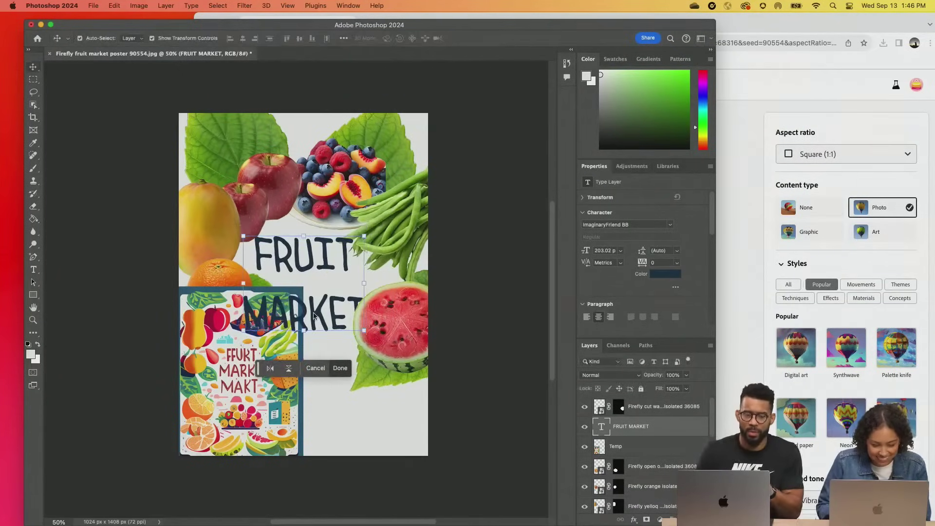
pyautogui.press('Return')
# Try to set the leading of the FRUIT MARKET text to 72 pt while editing it.
pyautogui.doubleClick(251, 317)
pyautogui.doubleClick(245, 314)
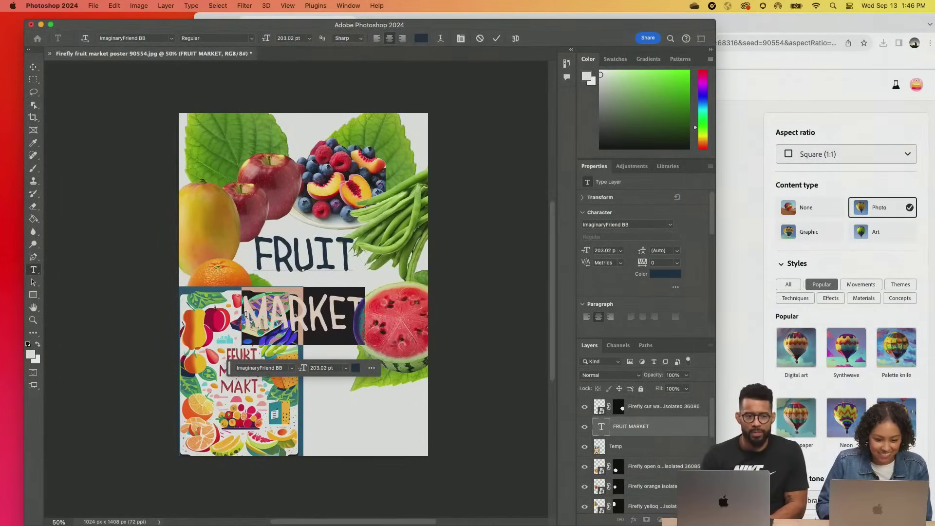
pyautogui.click(327, 279)
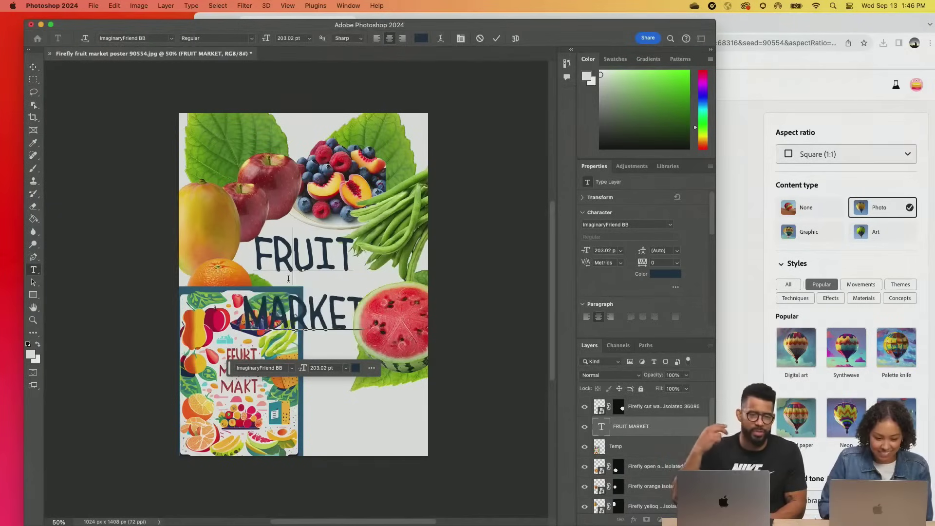
pyautogui.click(677, 250)
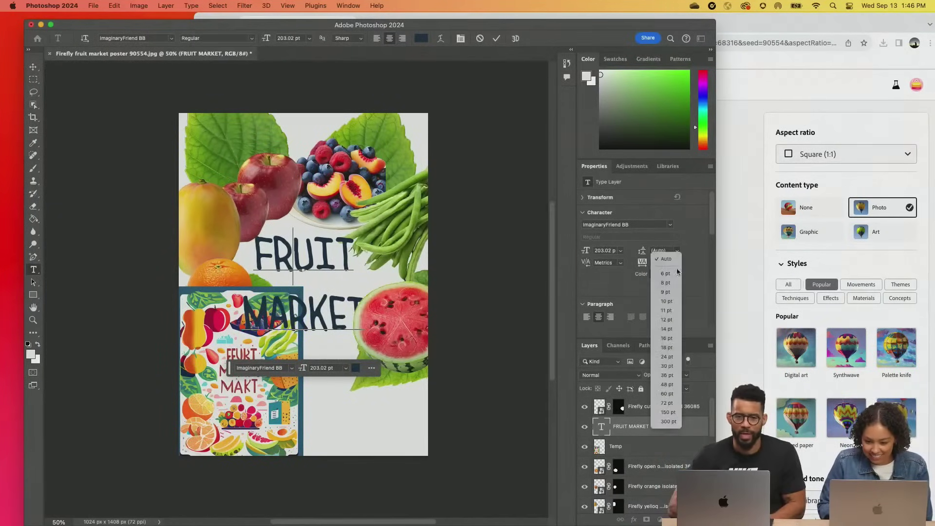
pyautogui.click(659, 404)
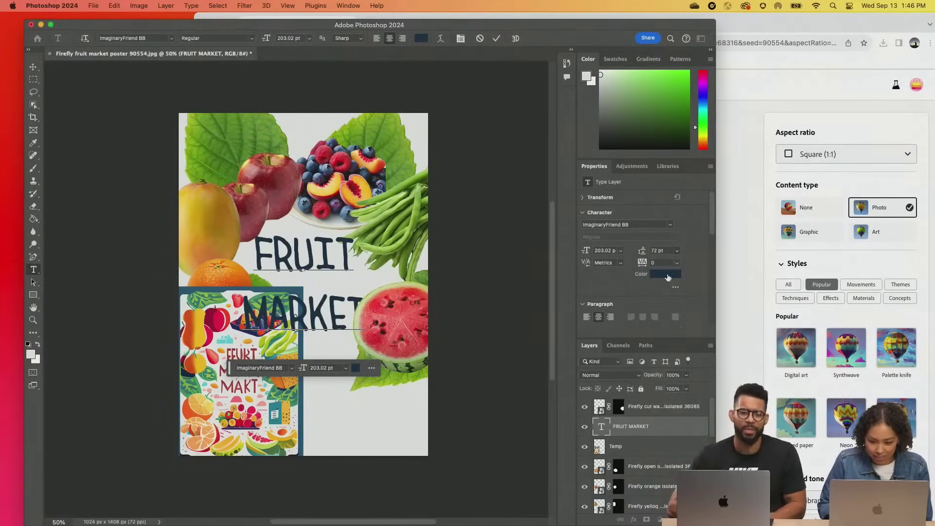
pyautogui.click(33, 68)
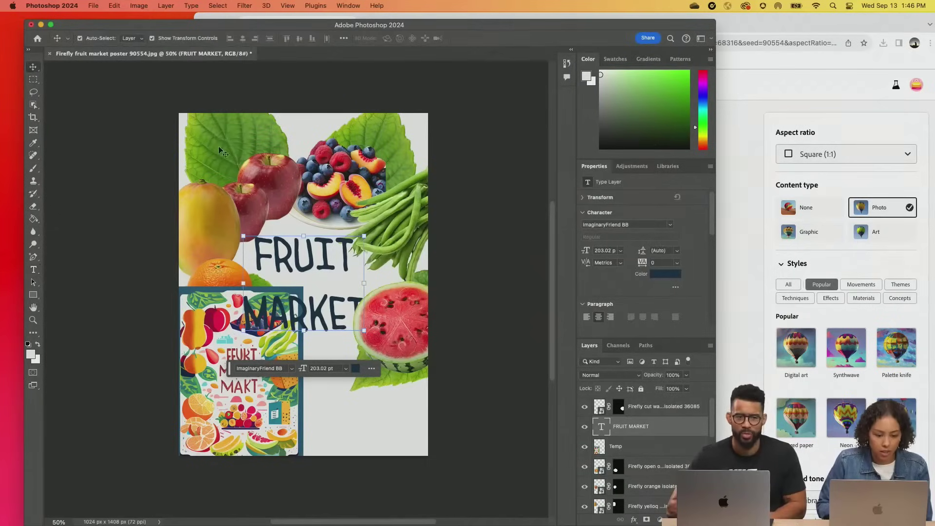
# Set the leading of the FRUIT MARKET text to 150 pt and nudge the title slightly upward.
pyautogui.click(678, 251)
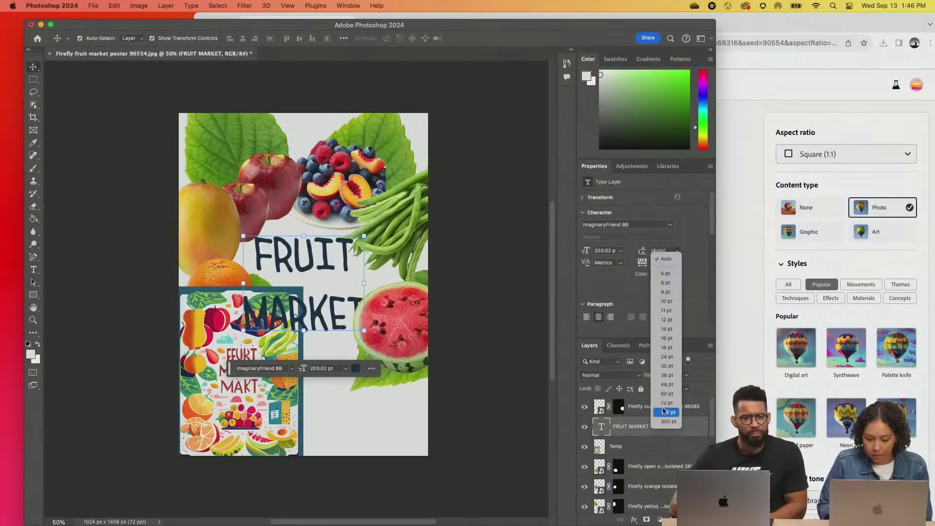
pyautogui.click(667, 403)
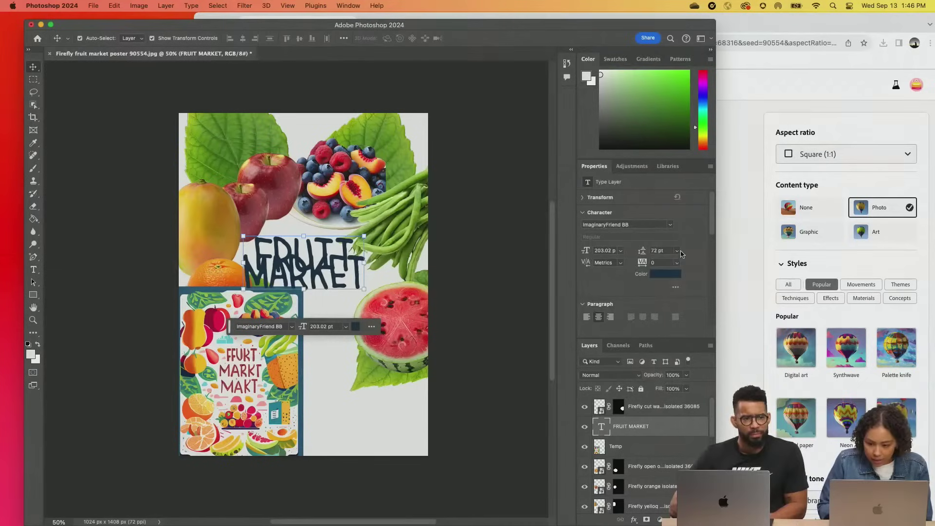
pyautogui.click(677, 250)
pyautogui.click(665, 415)
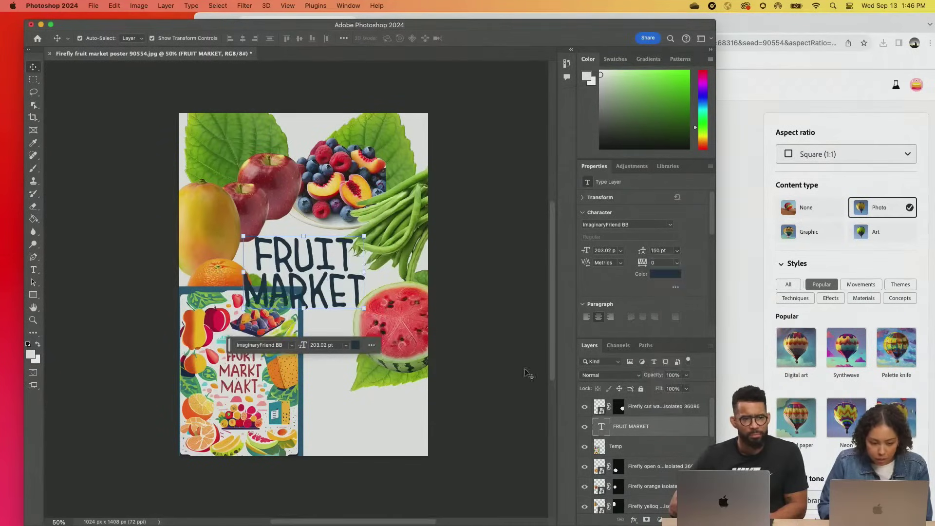
pyautogui.moveTo(322, 264)
pyautogui.mouseDown()
pyautogui.moveTo(325, 271)
pyautogui.moveTo(328, 261)
pyautogui.mouseUp()
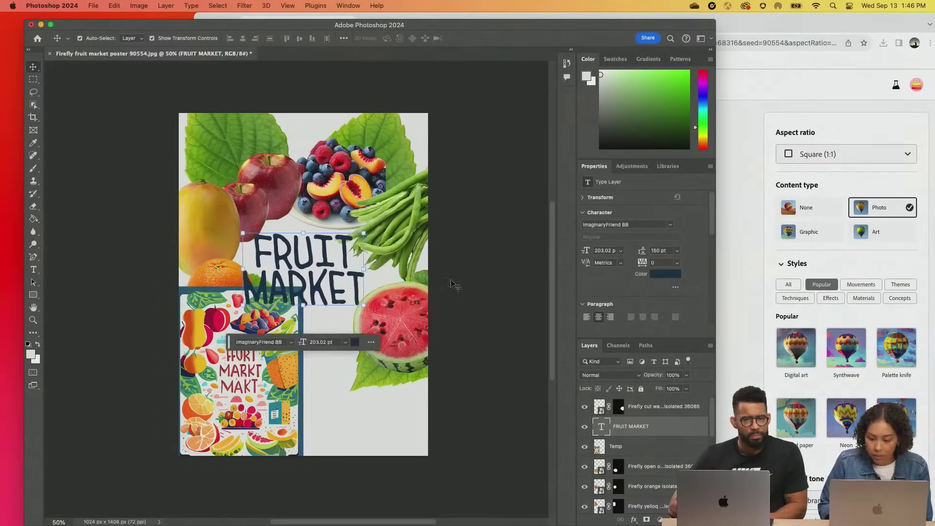
# Scale the reference poster down to about 55% in the canvas's lower-left corner.
pyautogui.click(234, 373)
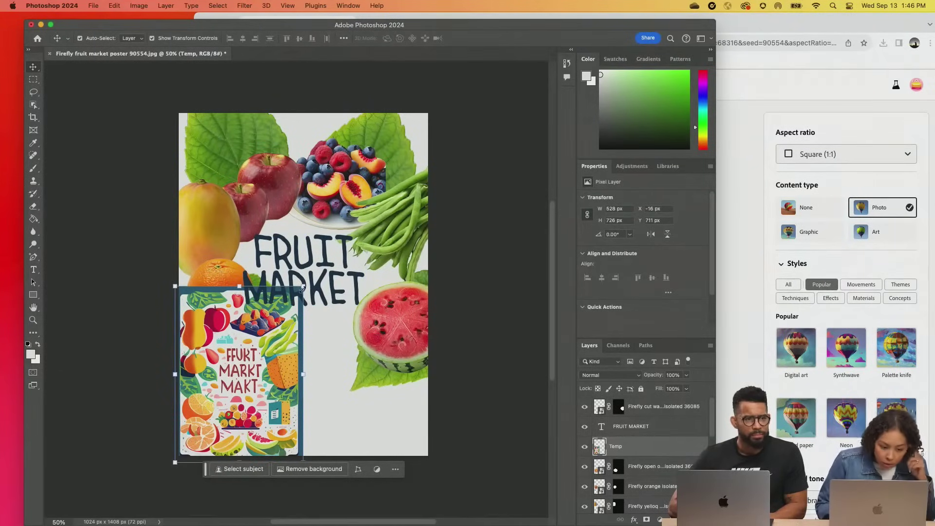
pyautogui.moveTo(302, 289); pyautogui.dragTo(245, 366)
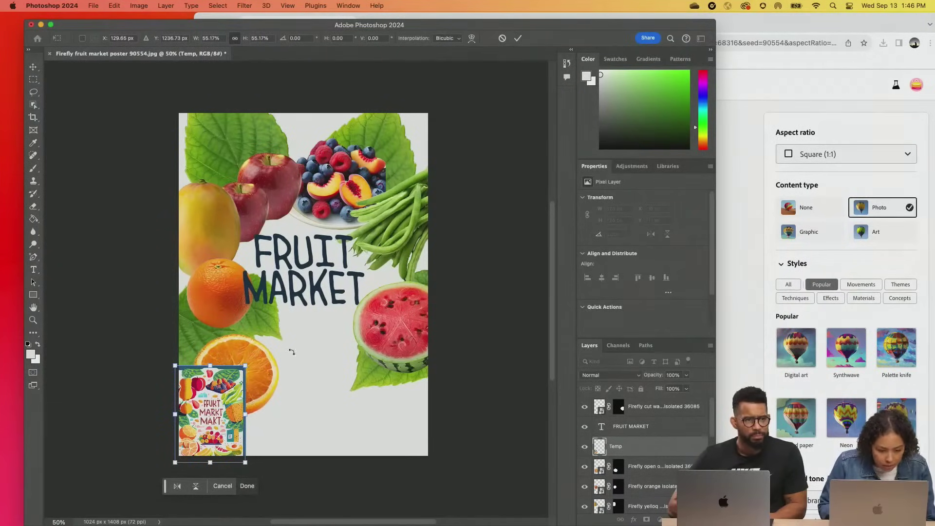
pyautogui.click(518, 38)
pyautogui.click(315, 257)
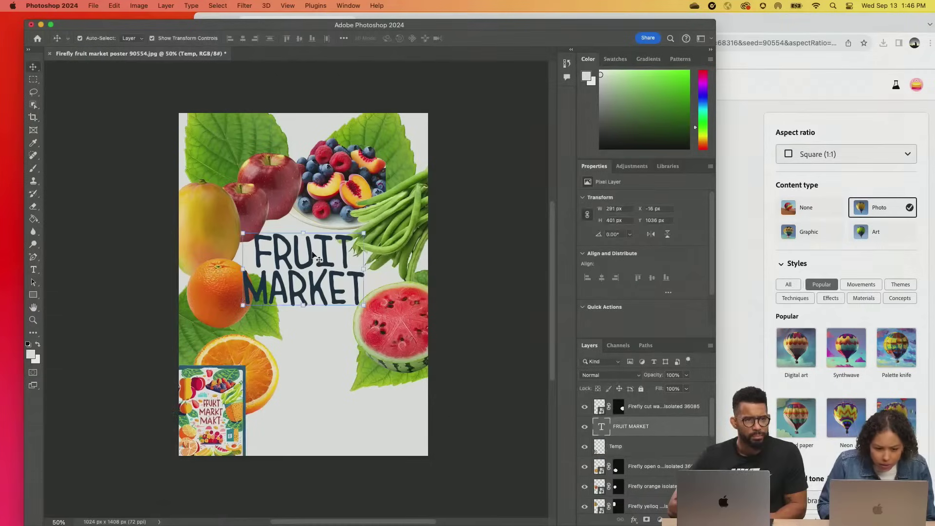
pyautogui.click(664, 275)
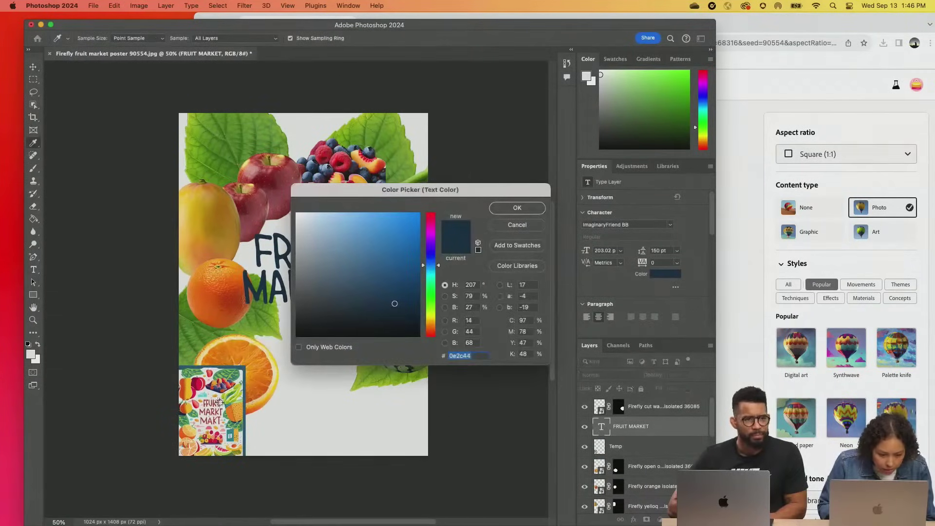
pyautogui.click(218, 403)
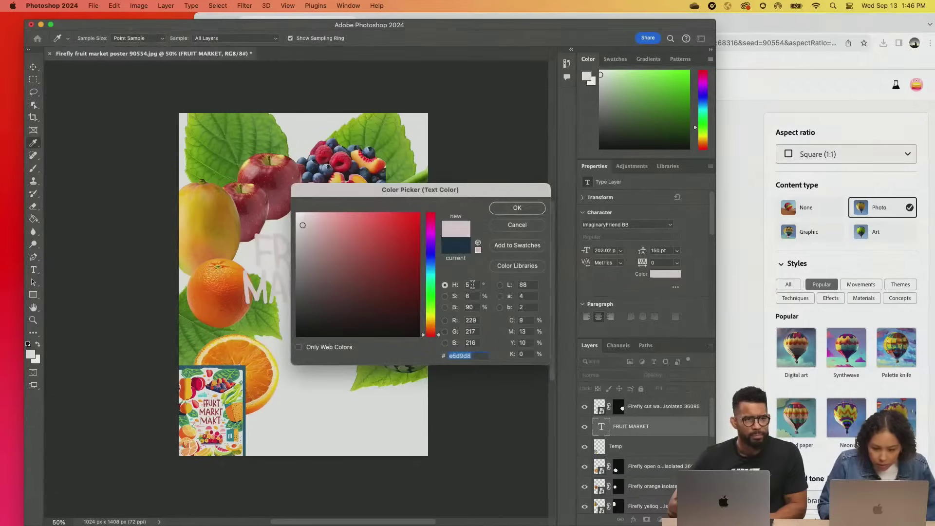
pyautogui.click(507, 225)
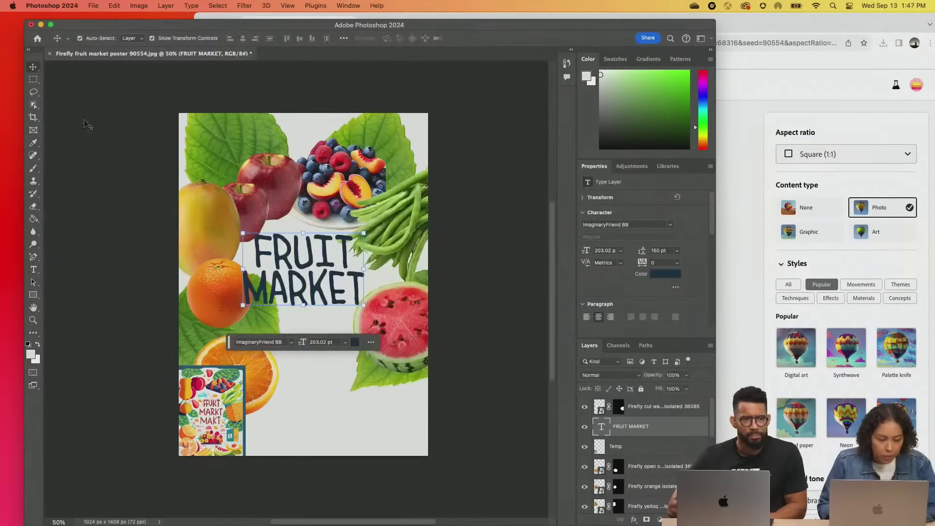
# Enlarge the reference poster to about 590 x 812 px so its title lettering is easy to sample.
pyautogui.click(210, 373)
pyautogui.moveTo(245, 366); pyautogui.dragTo(335, 269)
pyautogui.press('Return')
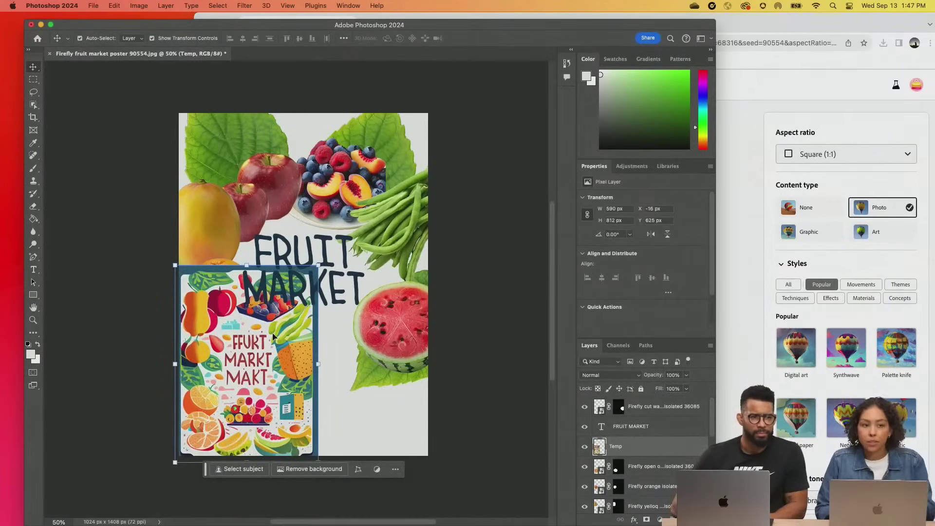
# Recolor the FRUIT MARKET text with the red c54136 sampled from the reference poster's title.
pyautogui.click(329, 255)
pyautogui.click(665, 274)
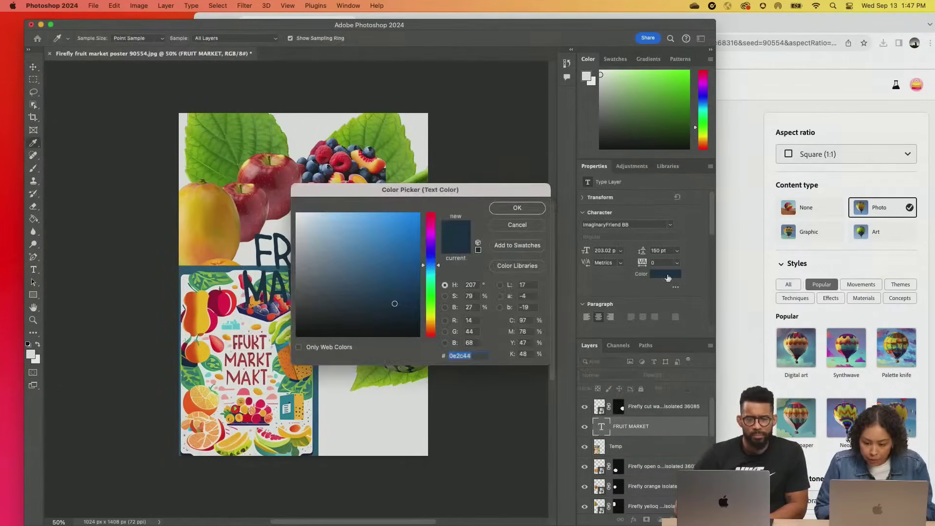
pyautogui.click(267, 363)
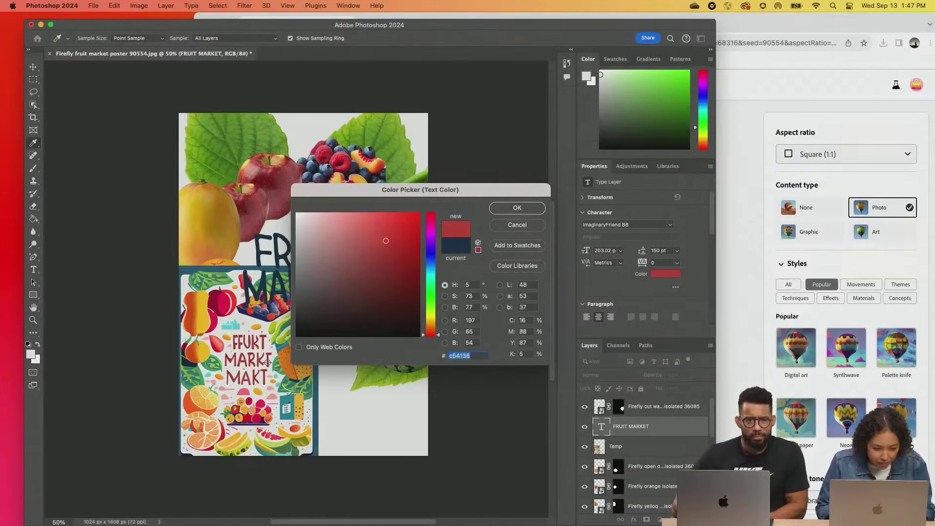
pyautogui.click(517, 208)
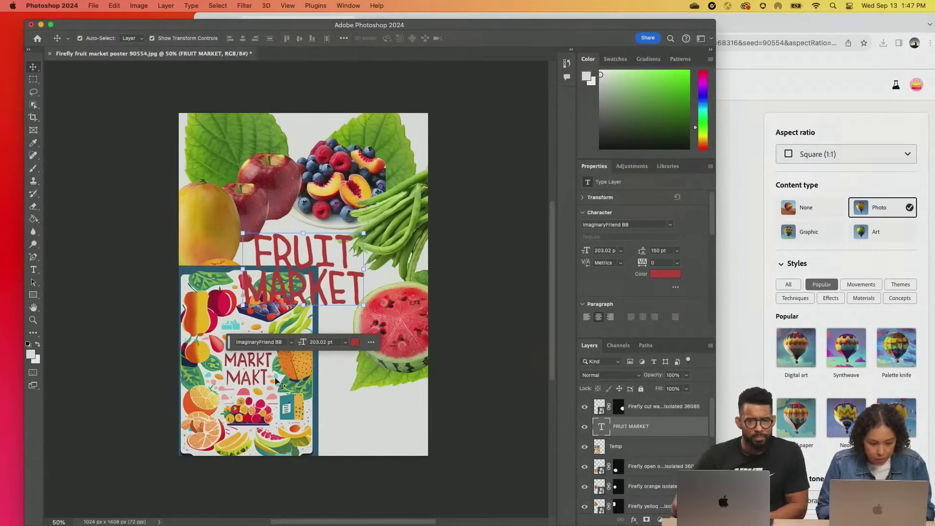
# Move the reference poster to the canvas's lower-left area and scale it down to about 67%.
pyautogui.moveTo(212, 308); pyautogui.dragTo(206, 396)
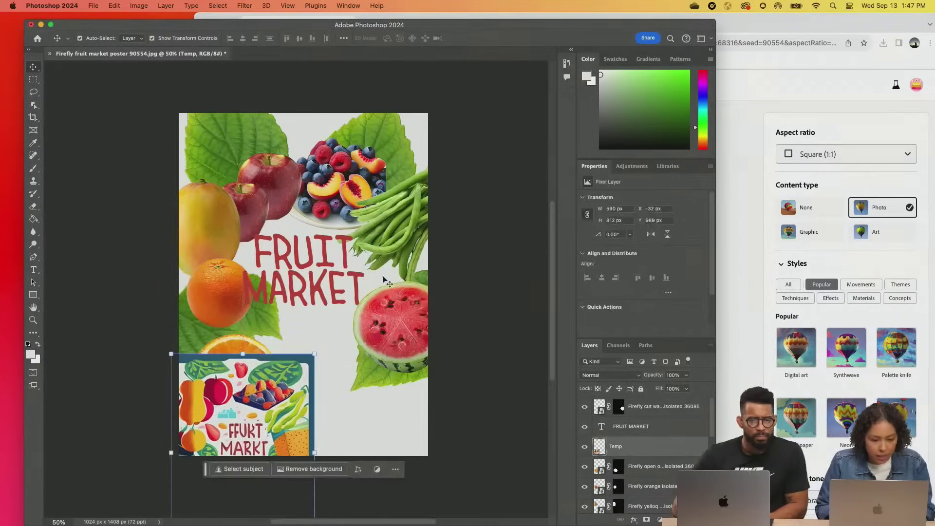
pyautogui.moveTo(294, 373); pyautogui.dragTo(225, 366)
pyautogui.hotkey('ctrl', 't')
pyautogui.moveTo(189, 294); pyautogui.dragTo(237, 360)
pyautogui.moveTo(279, 404); pyautogui.dragTo(228, 365)
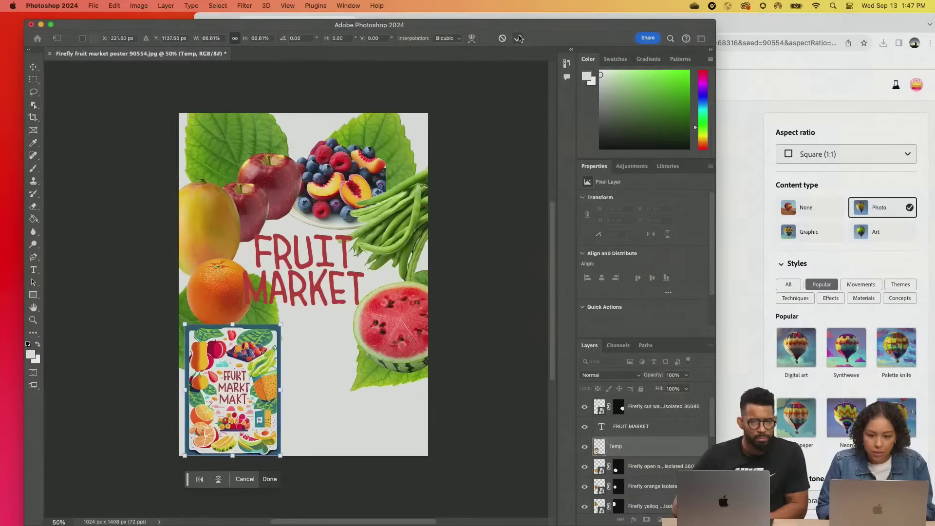
pyautogui.click(518, 38)
# Delete the Temp reference poster layer and select the FRUIT MARKET text layer.
pyautogui.press('Delete')
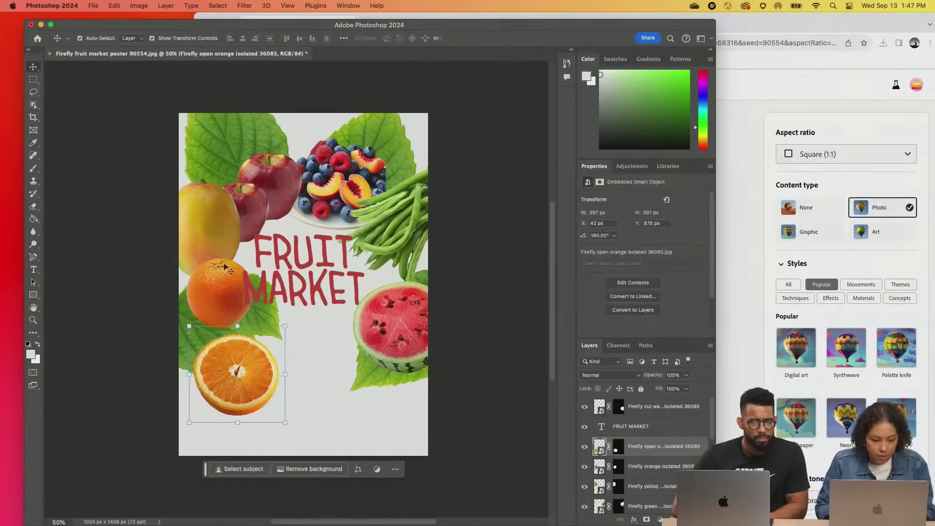
pyautogui.click(146, 277)
pyautogui.click(266, 282)
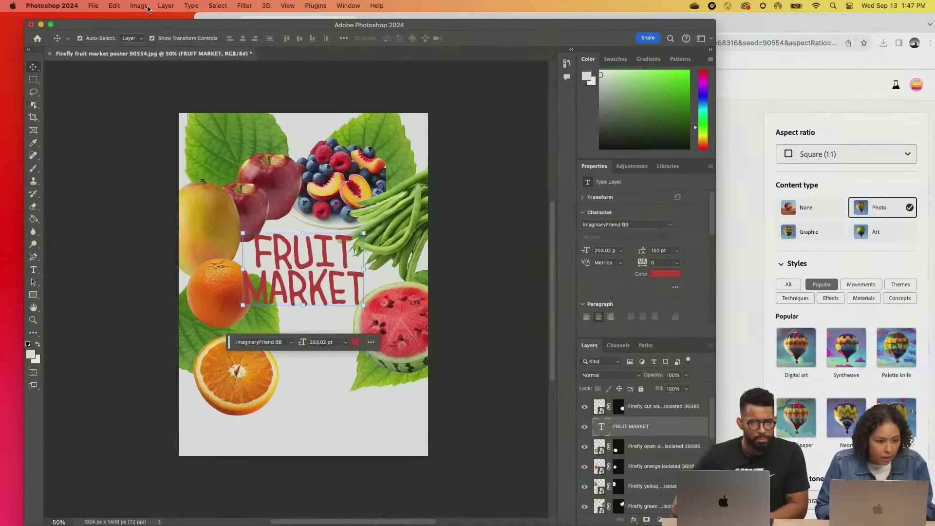
pyautogui.hscroll(-5, 408, 246)
pyautogui.scroll(3, 409, 246)
pyautogui.hscroll(10, 409, 246)
pyautogui.scroll(-4, 408, 247)
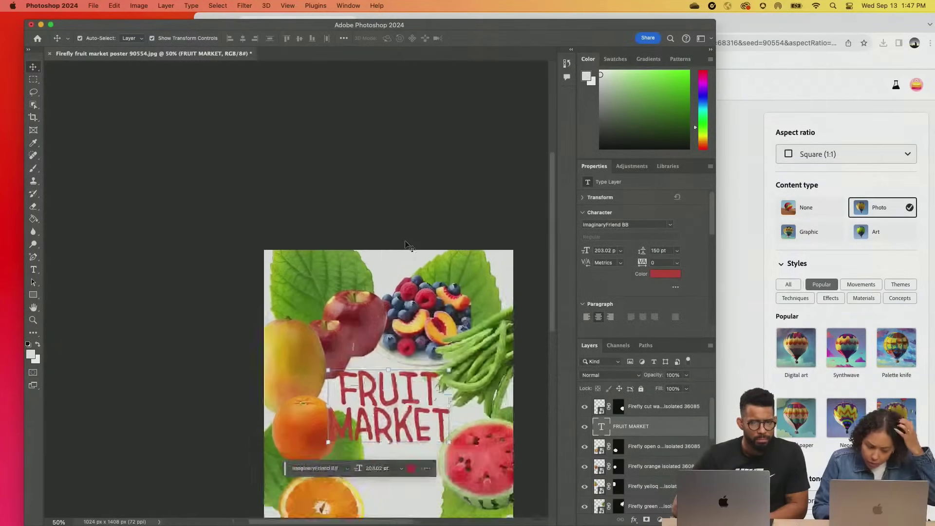
pyautogui.hscroll(-10, 408, 246)
pyautogui.scroll(3, 409, 246)
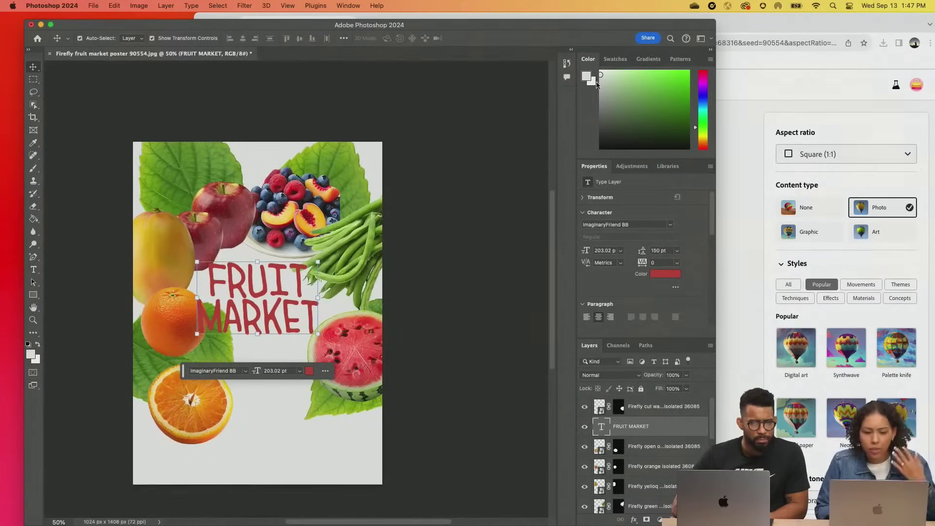
# Save the poster to the Desktop in Photoshop format as "Firefly fruit market poster 90554", allowing folder access and keeping Maximize Compatibility on.
pyautogui.click(93, 5)
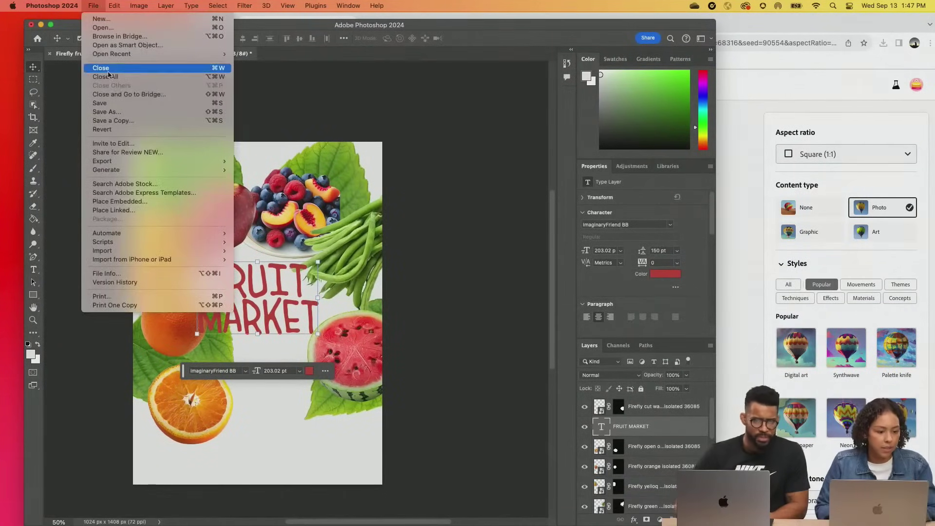
pyautogui.click(117, 116)
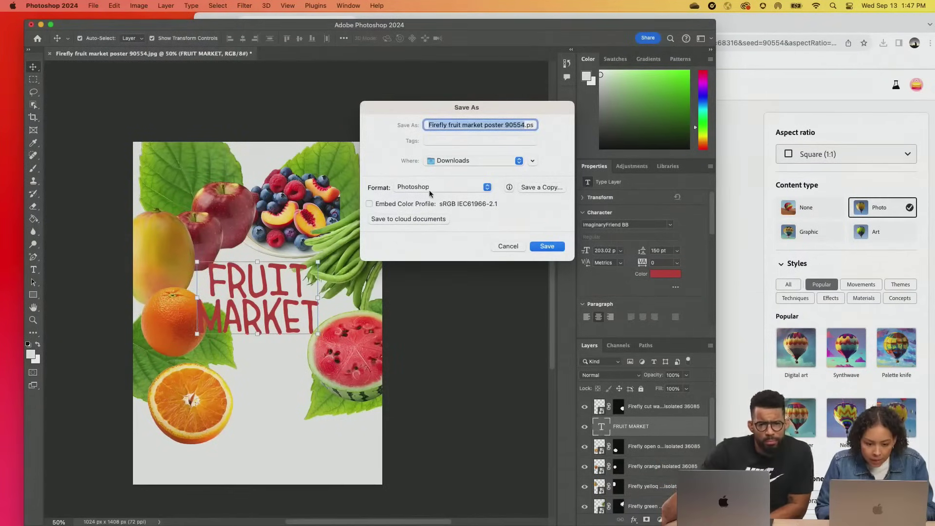
pyautogui.click(448, 163)
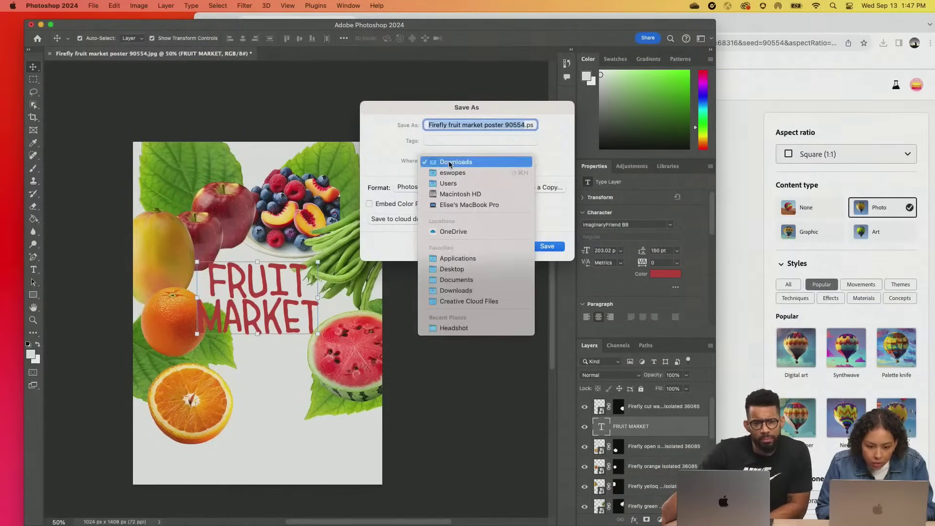
pyautogui.click(453, 269)
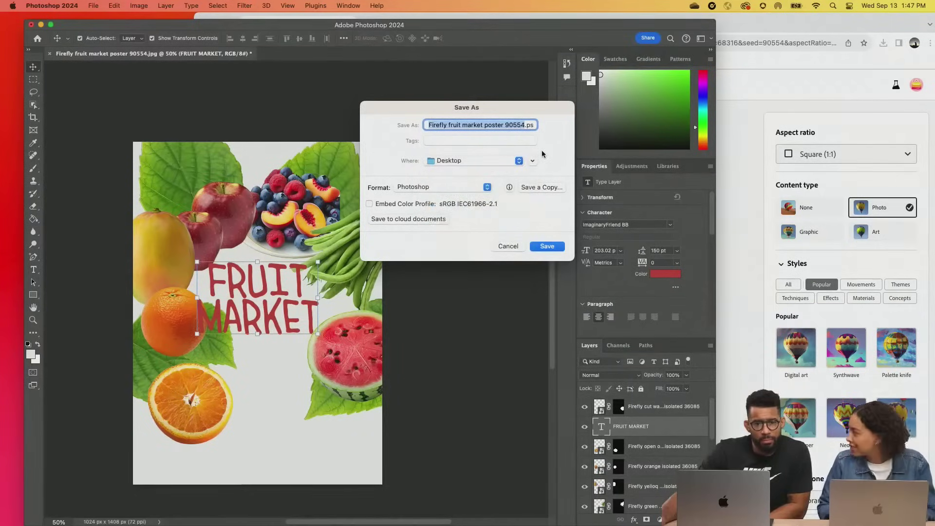
pyautogui.click(547, 246)
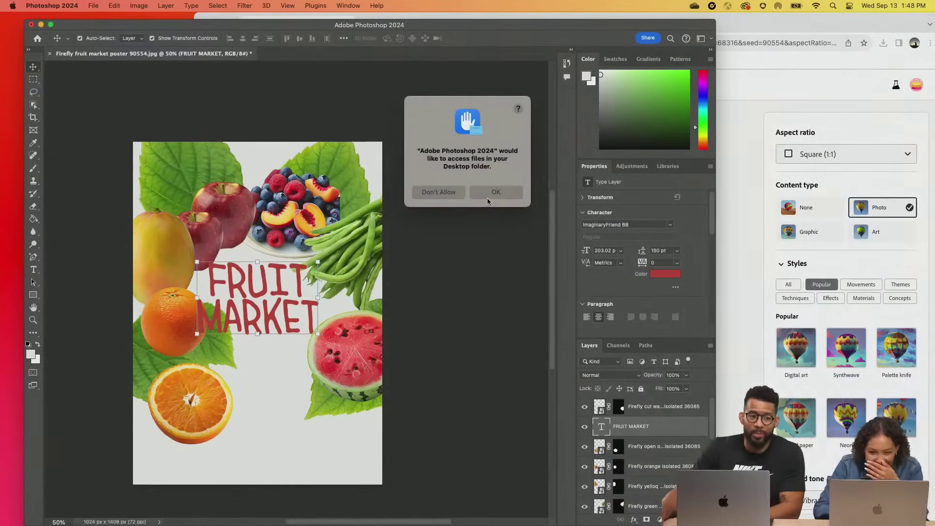
pyautogui.click(488, 200)
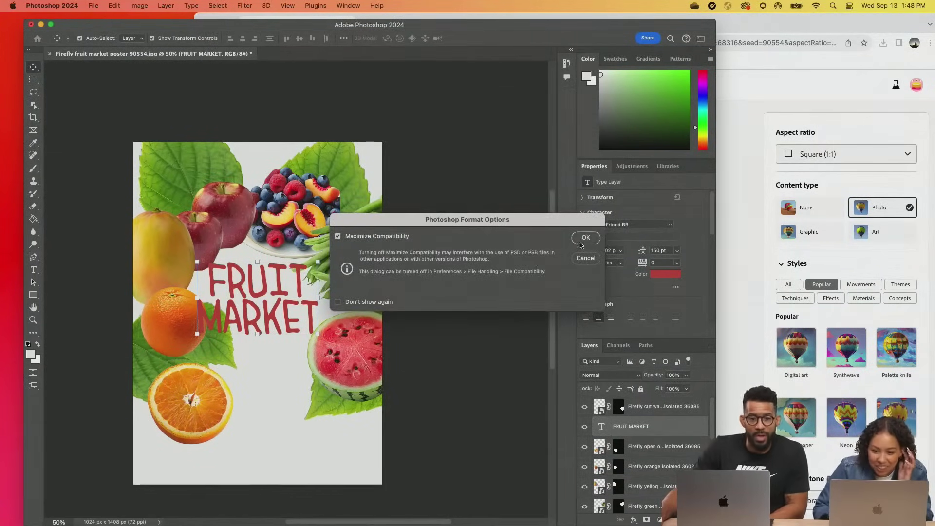
pyautogui.click(586, 238)
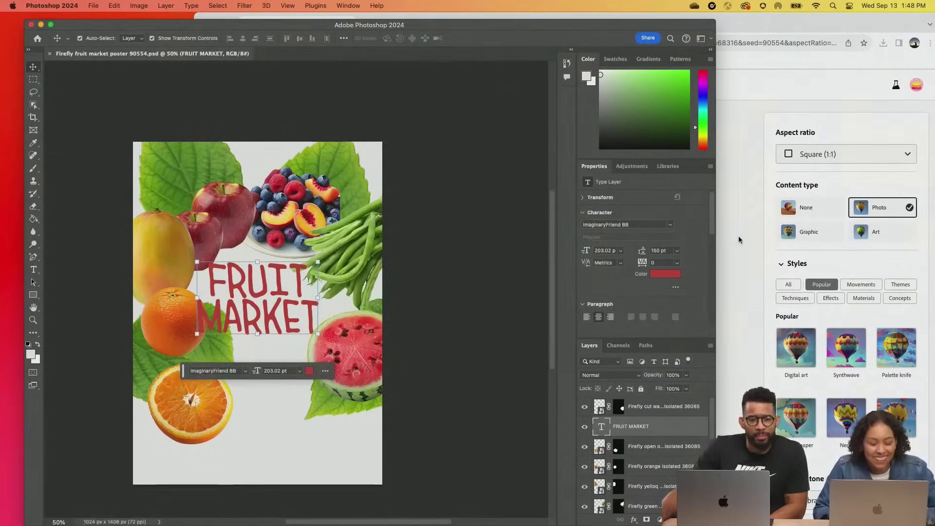
# Switch to Chrome and open the Adobe Express home page in place of the Firefly results.
pyautogui.click(739, 236)
pyautogui.click(344, 47)
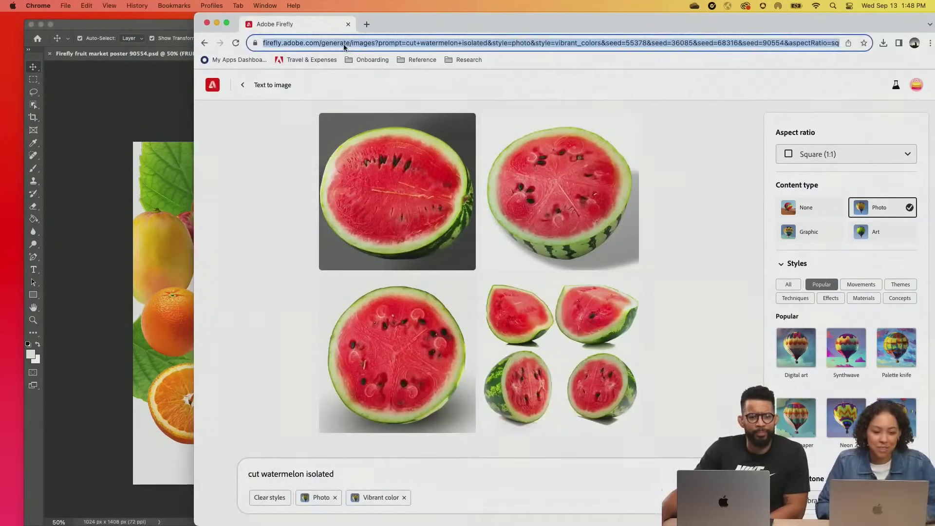
pyautogui.write('EXPRESS')
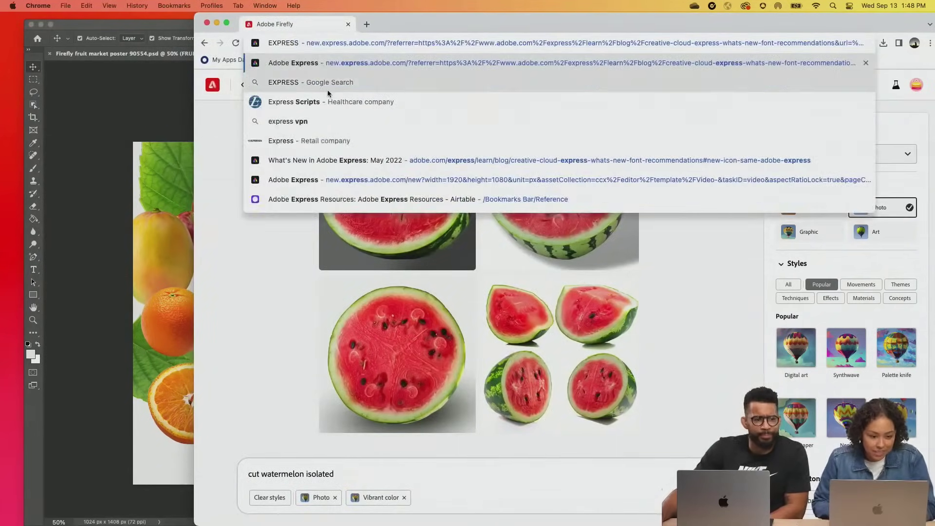
pyautogui.click(317, 67)
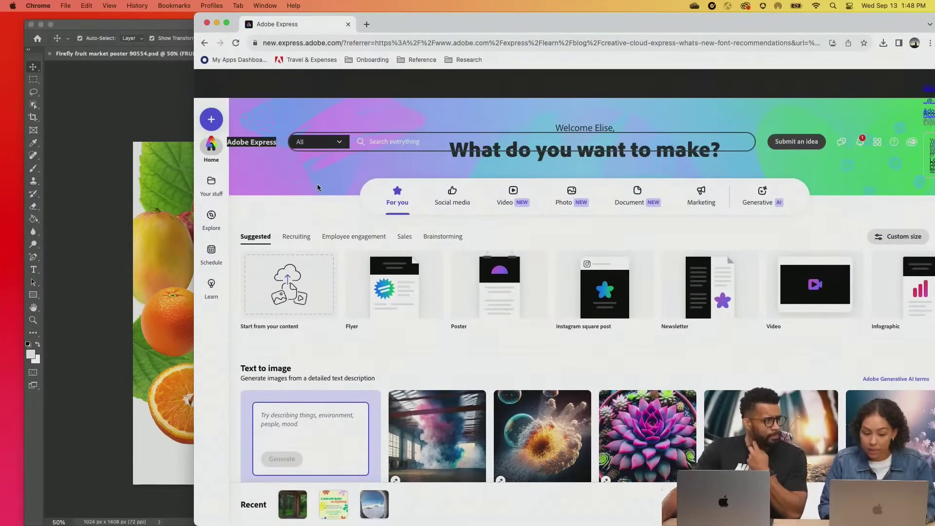
# Look over the Adobe Express home page's suggested formats, text-to-image section and quick actions.
pyautogui.scroll(-4, 318, 183)
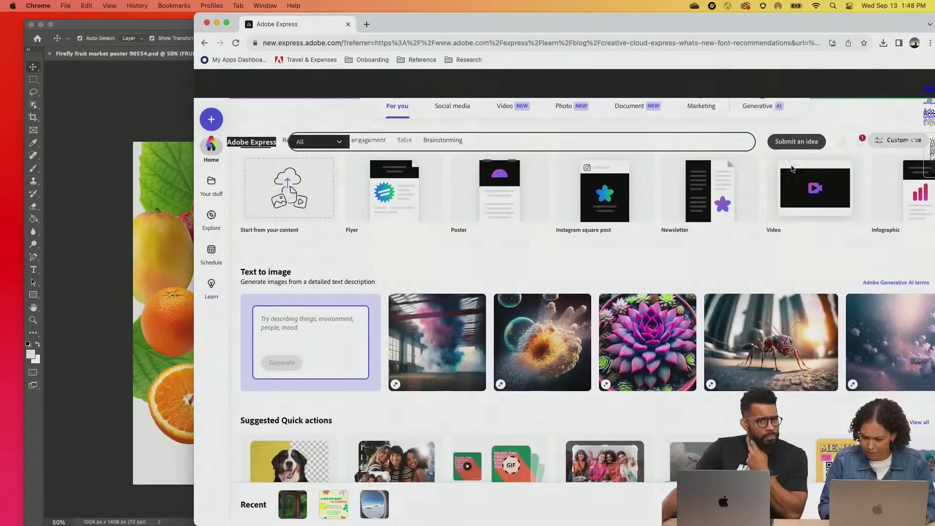
pyautogui.moveTo(744, 28)
pyautogui.mouseDown()
pyautogui.moveTo(711, 28)
pyautogui.moveTo(728, 28)
pyautogui.mouseUp()
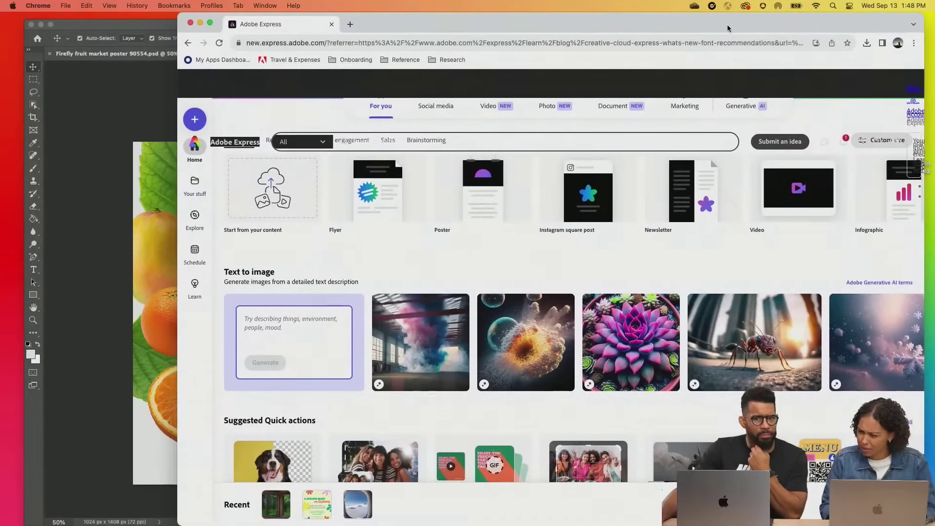
pyautogui.scroll(3, 407, 345)
pyautogui.scroll(-5, 407, 345)
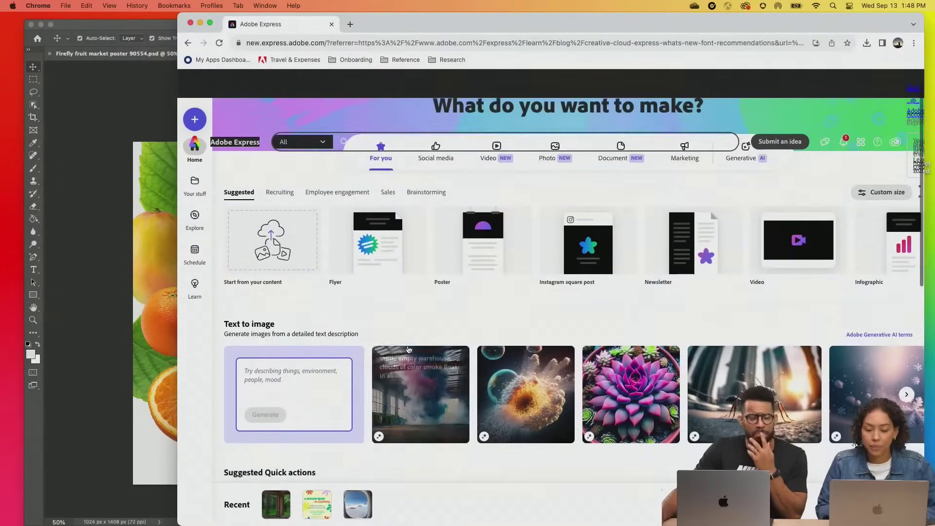
pyautogui.scroll(3, 407, 345)
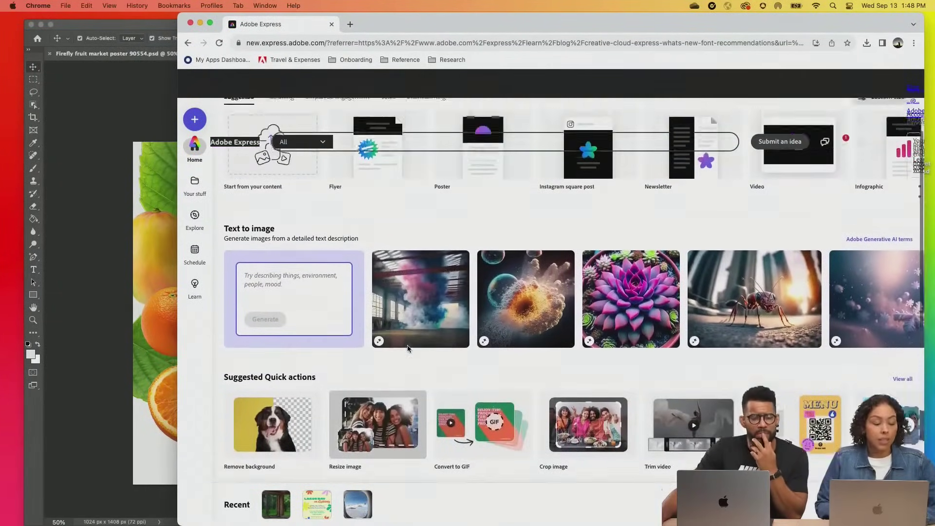
pyautogui.scroll(2, 398, 387)
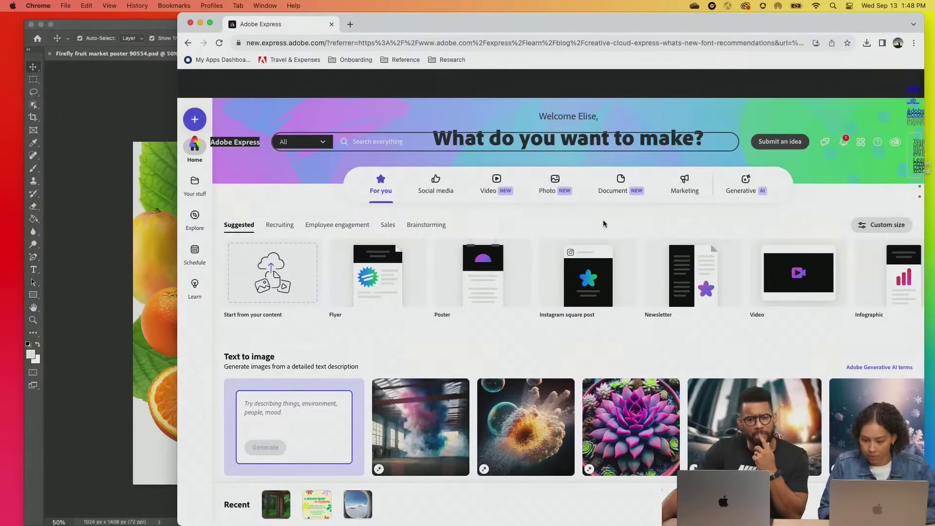
# Browse the Adobe Express home page's quick actions, templates by job, text effects and popular flyer templates.
pyautogui.scroll(1, 643, 224)
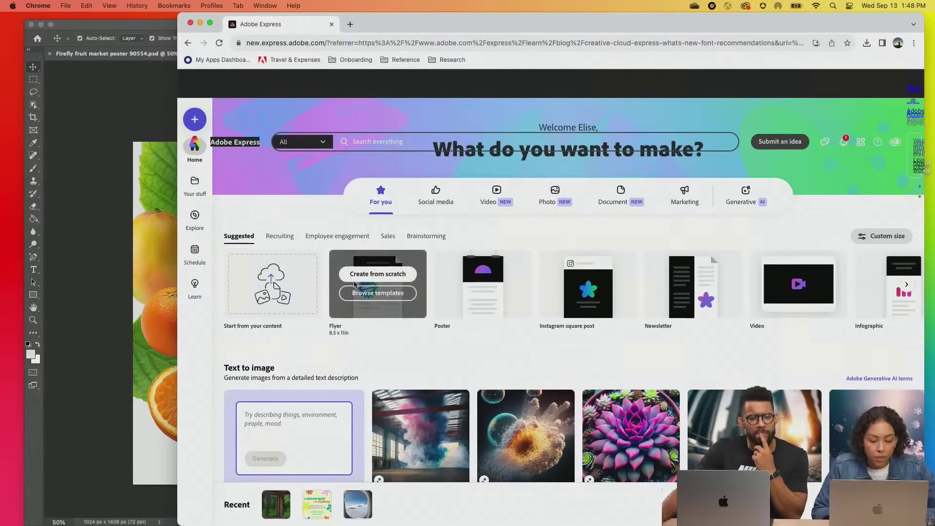
pyautogui.moveTo(596, 285)
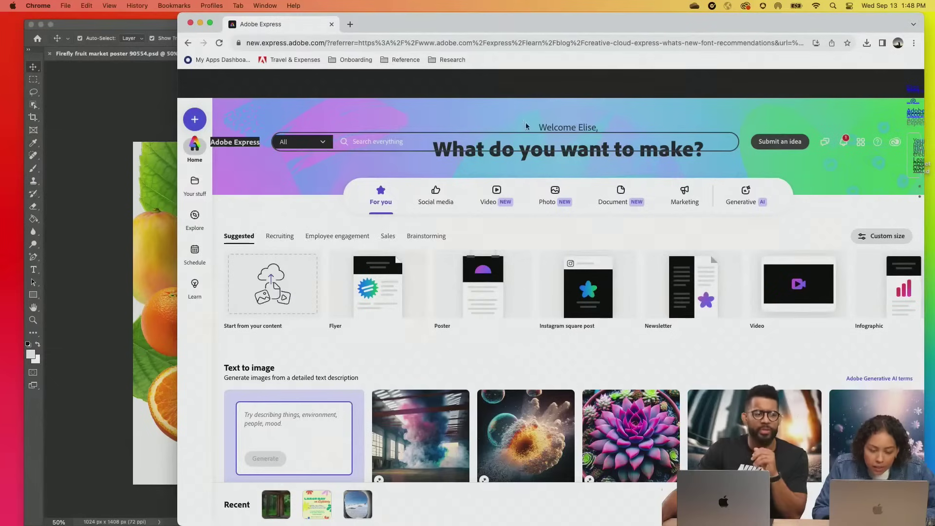
pyautogui.scroll(-2, 304, 304)
pyautogui.scroll(-5, 303, 300)
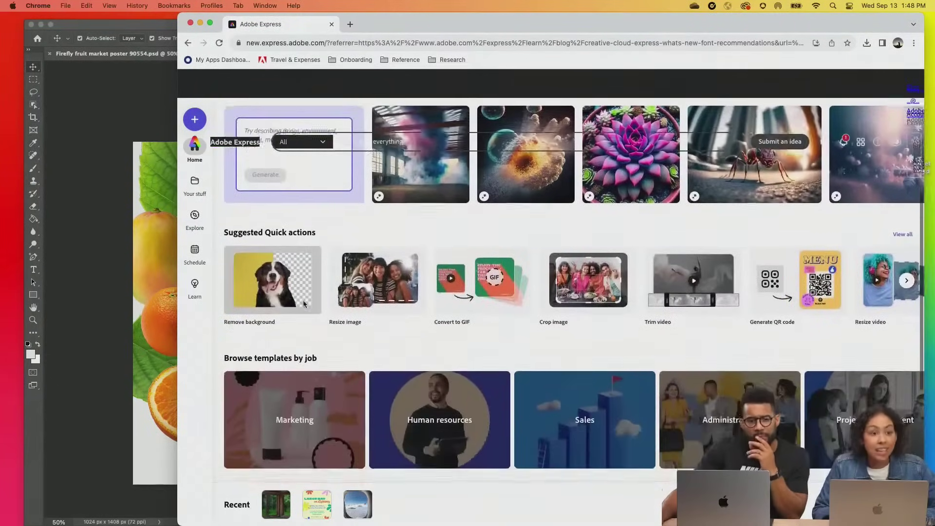
pyautogui.scroll(6, 303, 299)
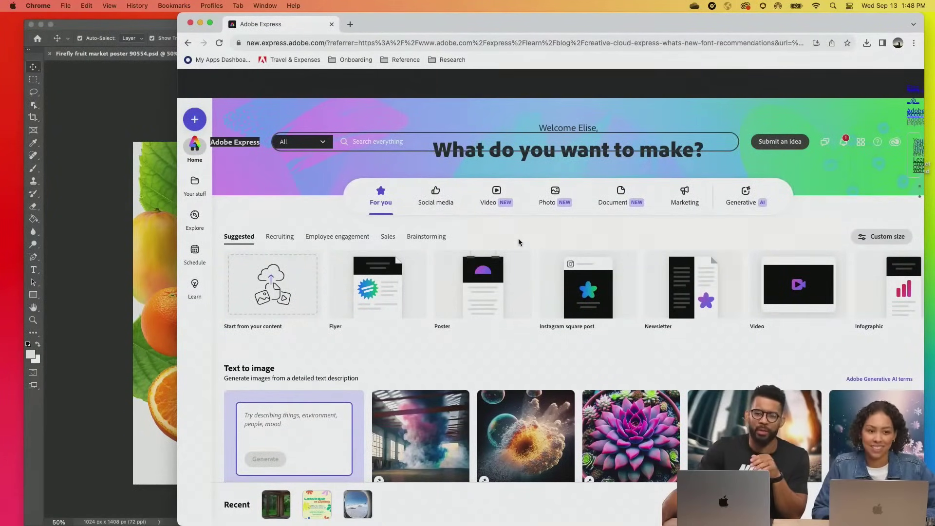
pyautogui.scroll(-1, 518, 238)
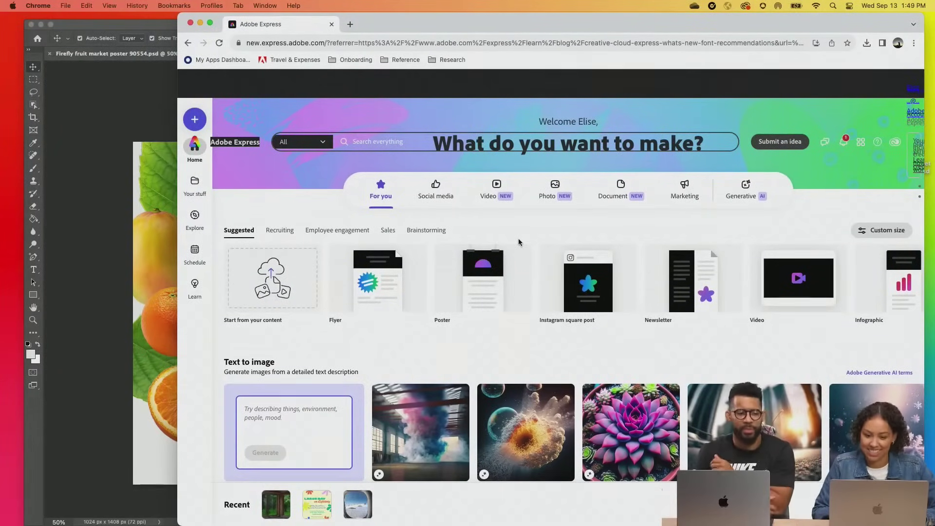
pyautogui.scroll(-2, 518, 238)
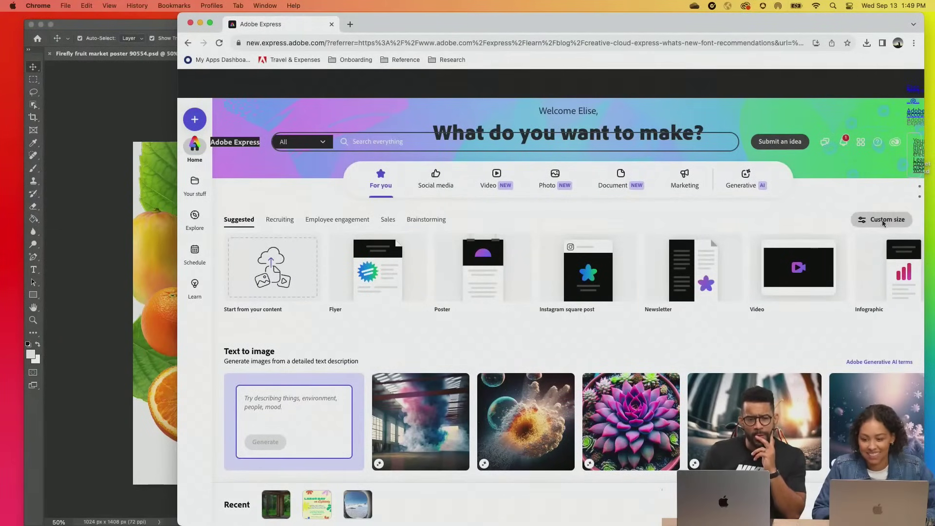
pyautogui.moveTo(375, 294)
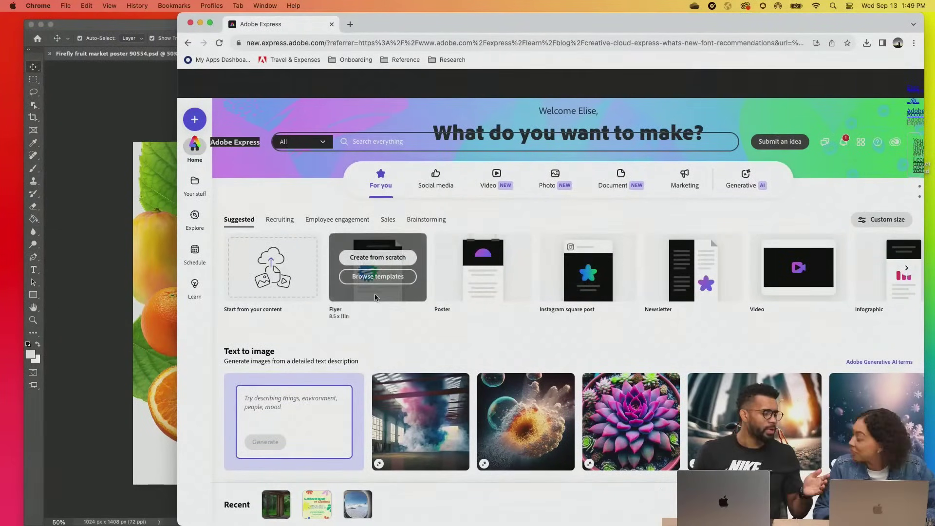
pyautogui.scroll(-10, 374, 317)
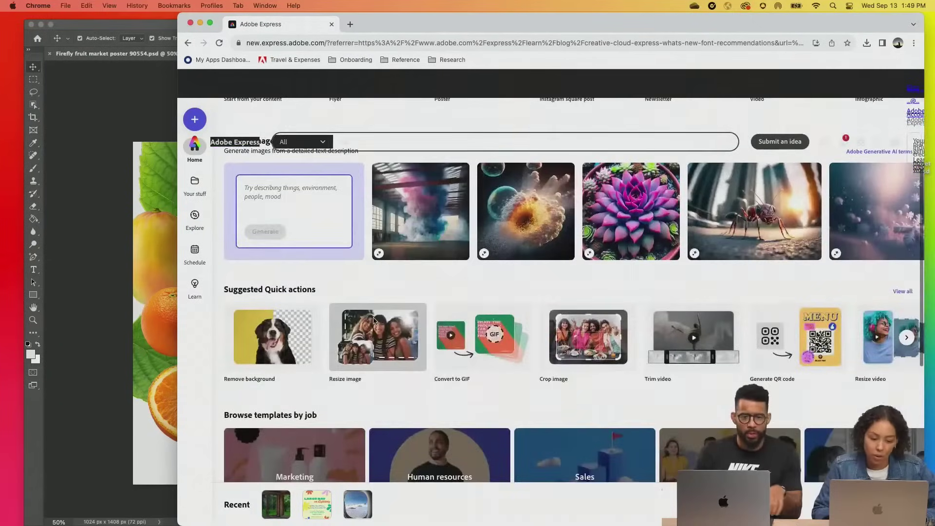
pyautogui.scroll(-3, 373, 317)
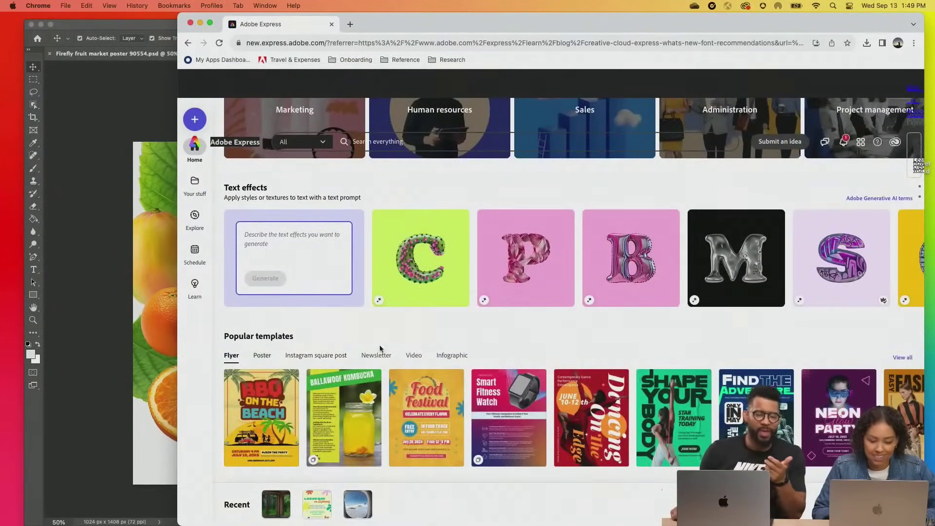
pyautogui.scroll(3, 435, 346)
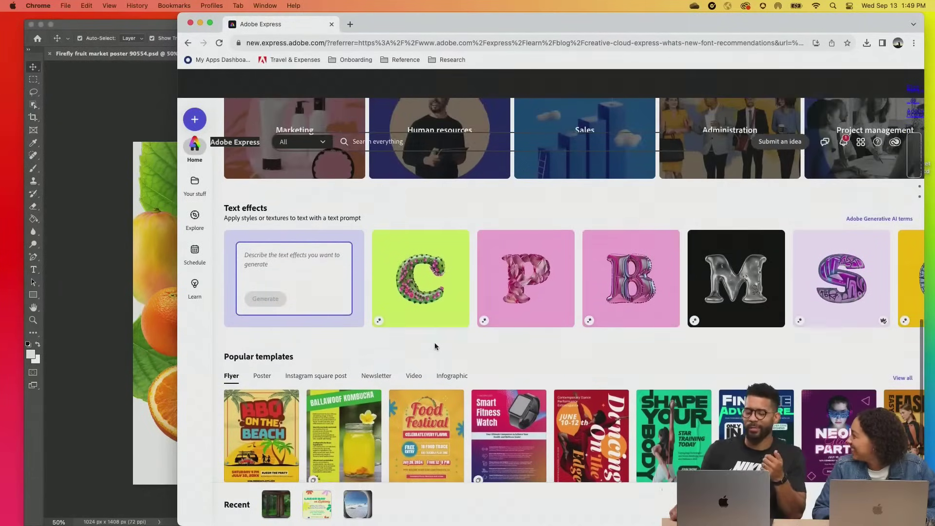
pyautogui.scroll(3, 434, 345)
pyautogui.scroll(-3, 434, 258)
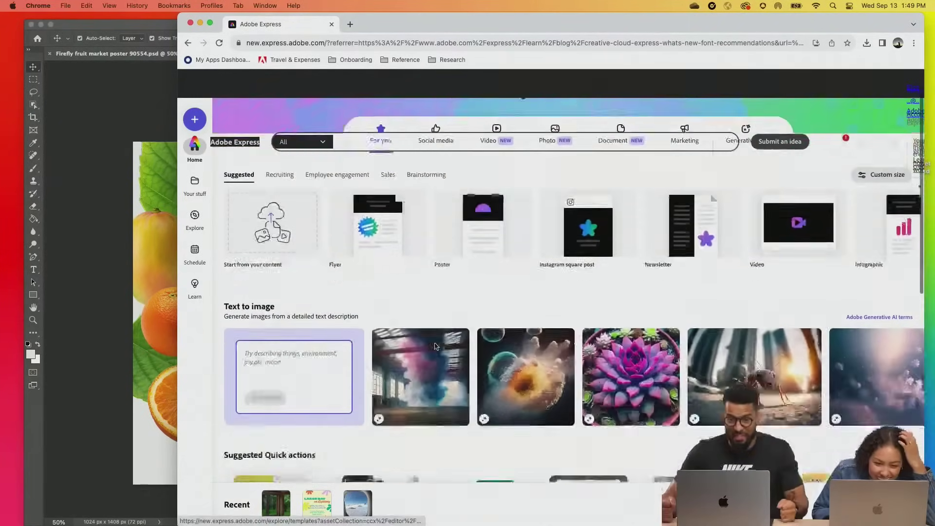
pyautogui.scroll(3, 435, 258)
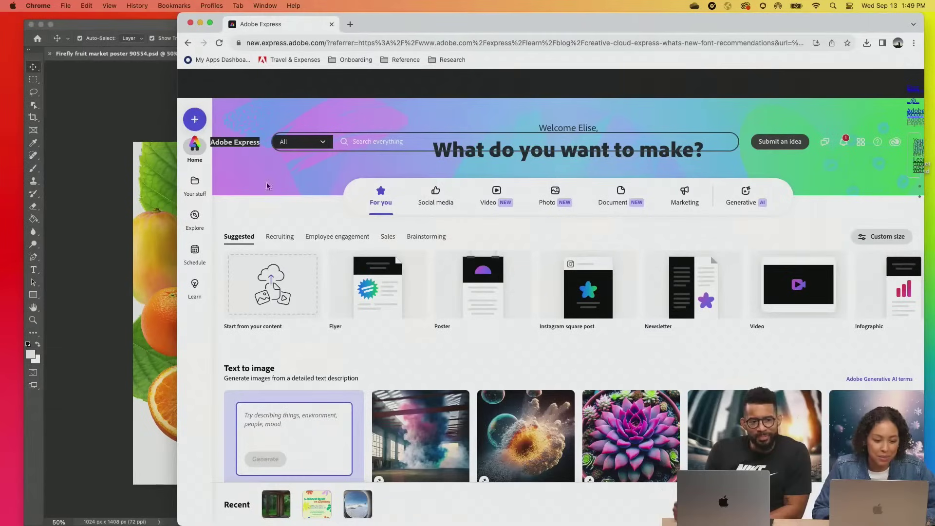
# Start from existing content by importing Firefly fruit market poster 90554.psd from the Desktop and open it in the editor.
pyautogui.click(272, 293)
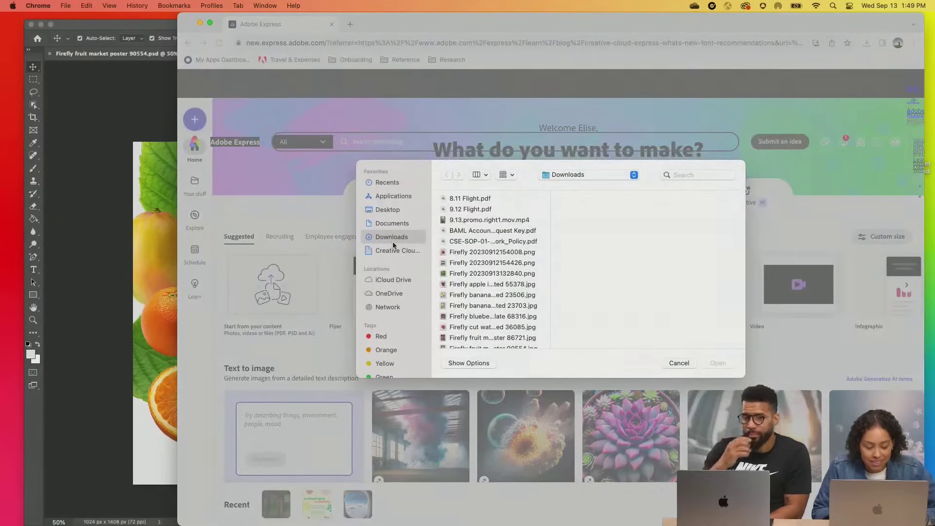
pyautogui.click(395, 210)
pyautogui.click(479, 214)
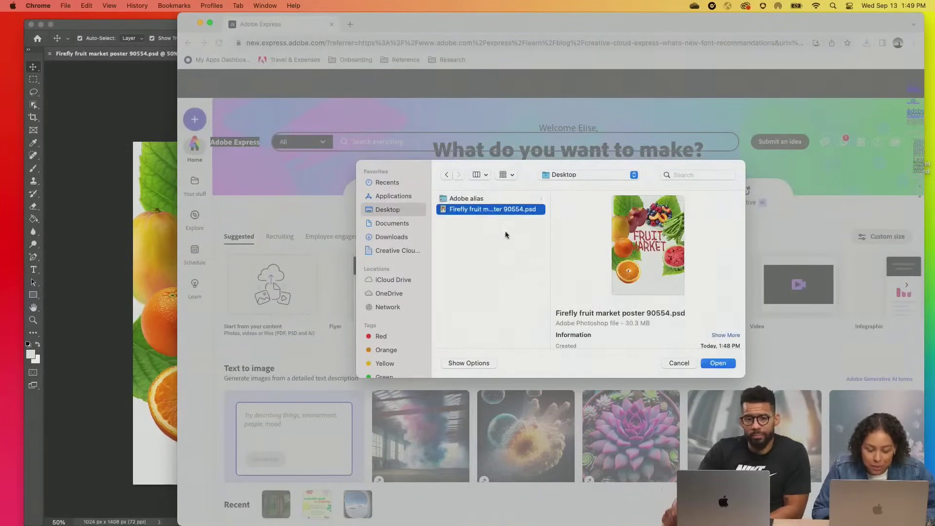
pyautogui.click(714, 364)
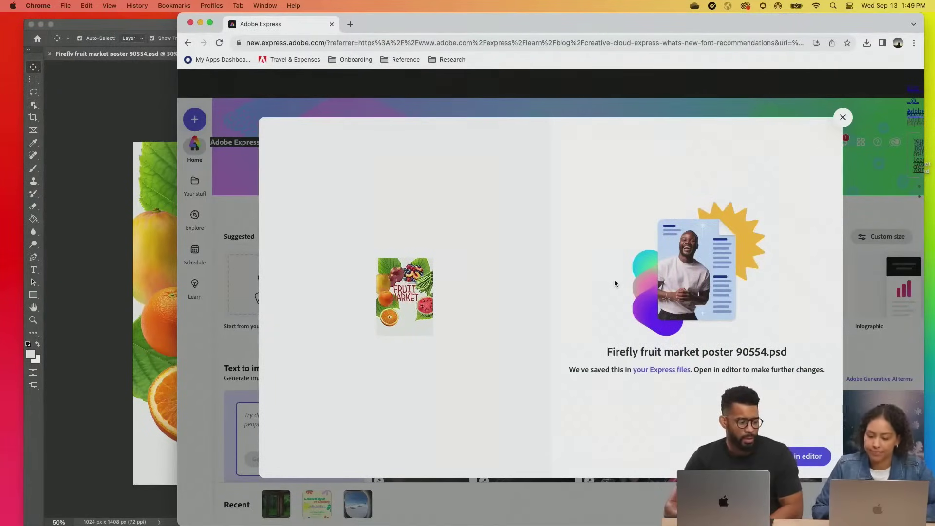
pyautogui.click(804, 461)
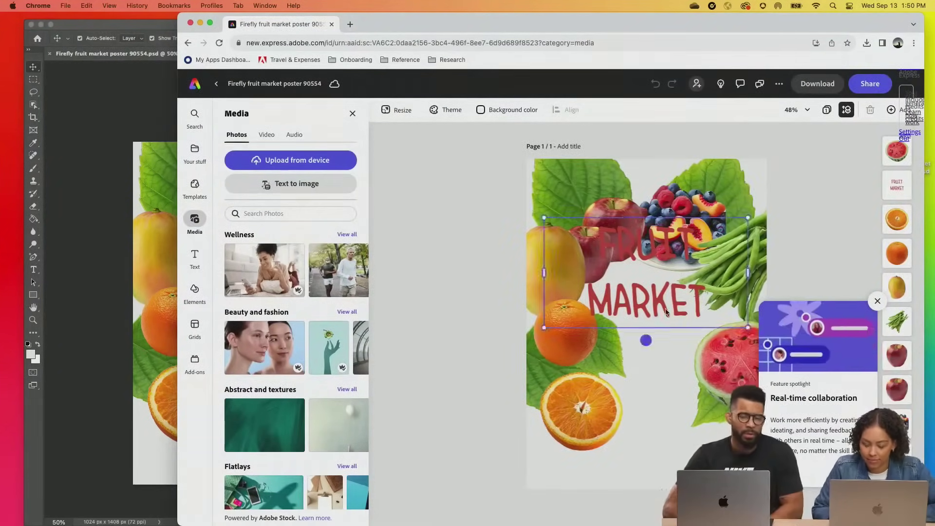
# Try the 8 Heavy font on the word FRUIT in the title and undo the font change.
pyautogui.click(653, 272)
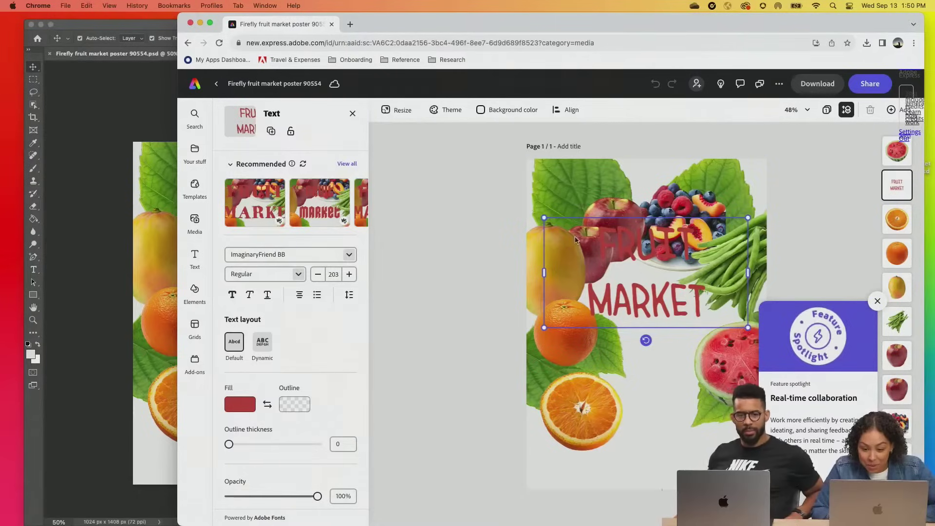
pyautogui.doubleClick(613, 241)
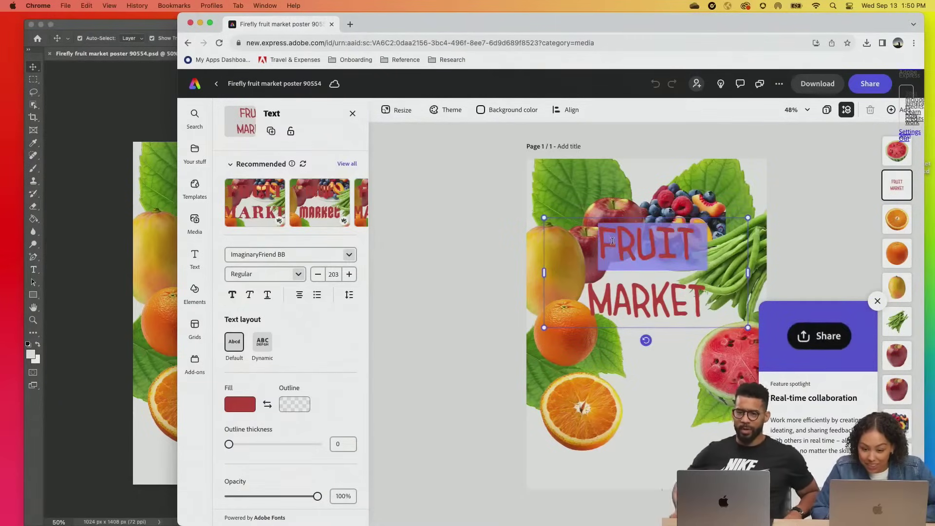
pyautogui.click(349, 255)
pyautogui.scroll(-2, 313, 384)
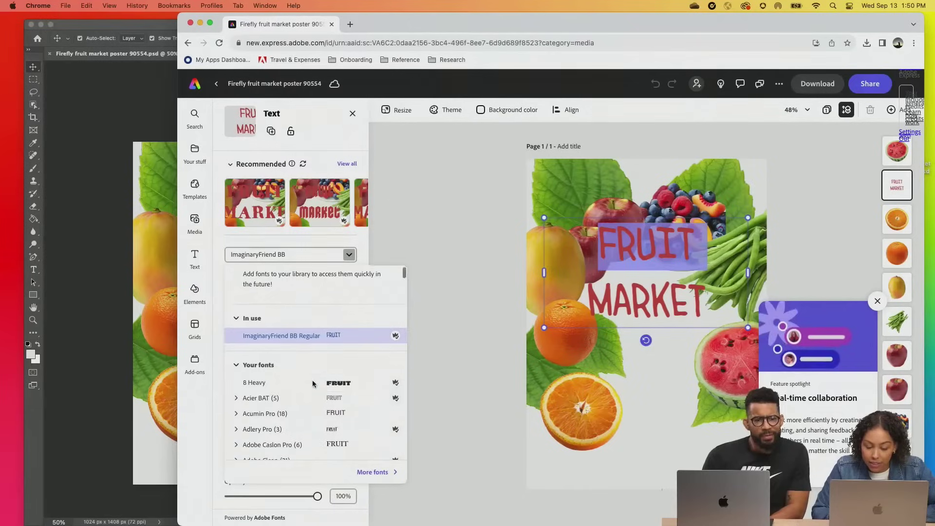
pyautogui.click(320, 373)
pyautogui.press('super+z')
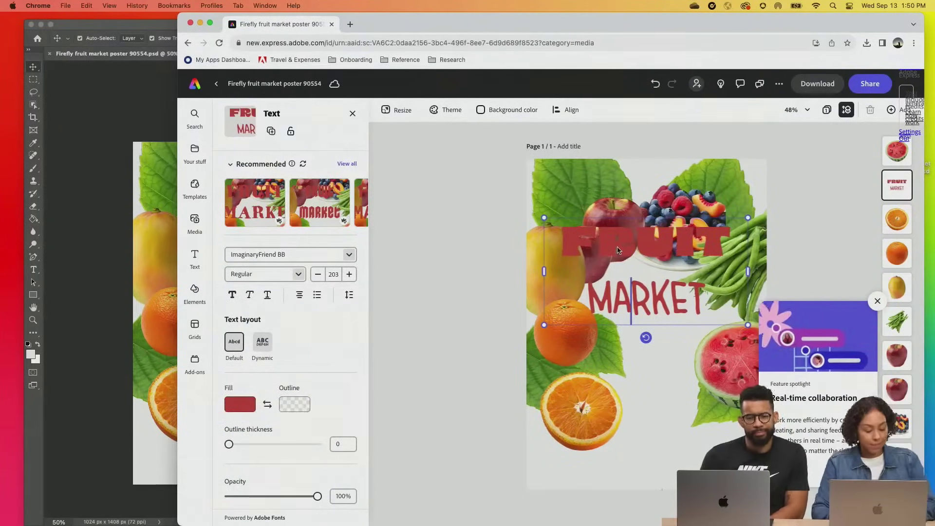
pyautogui.press('super+z')
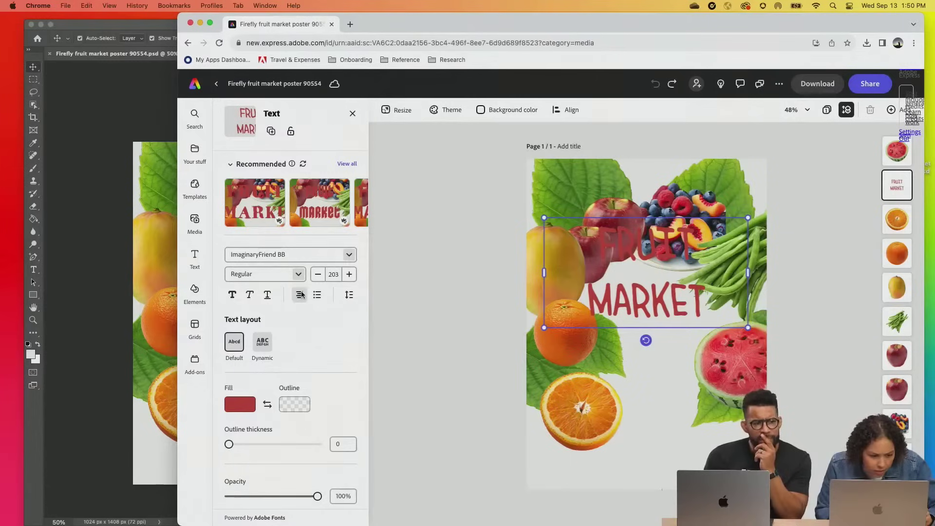
# Tighten the FRUIT MARKET title's line spacing and move it down into the open space below the apples and fruit bowl.
pyautogui.click(351, 298)
pyautogui.moveTo(322, 337); pyautogui.dragTo(305, 338)
pyautogui.click(668, 278)
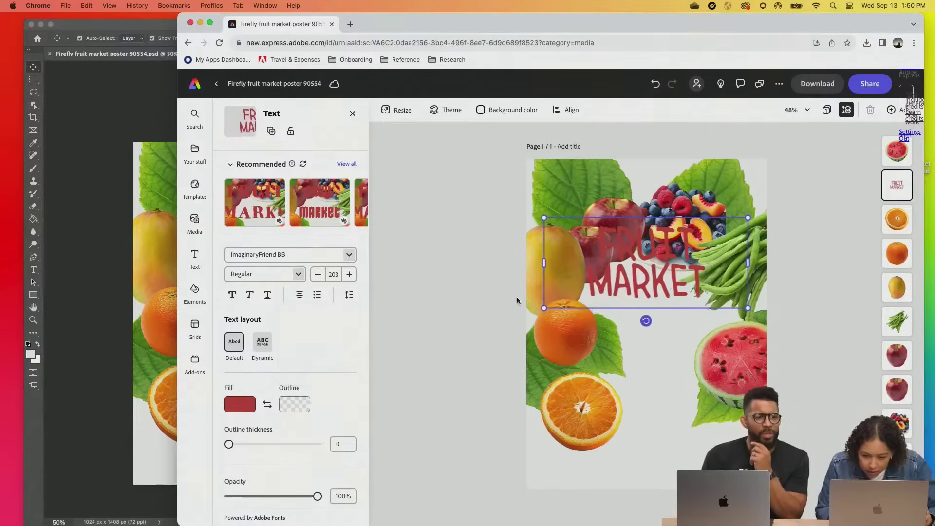
pyautogui.moveTo(664, 239); pyautogui.dragTo(667, 287)
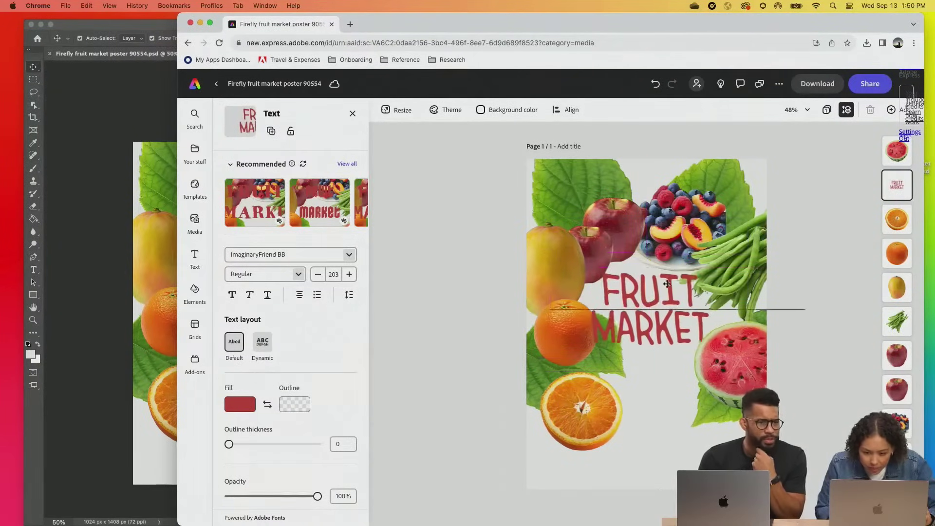
pyautogui.click(403, 318)
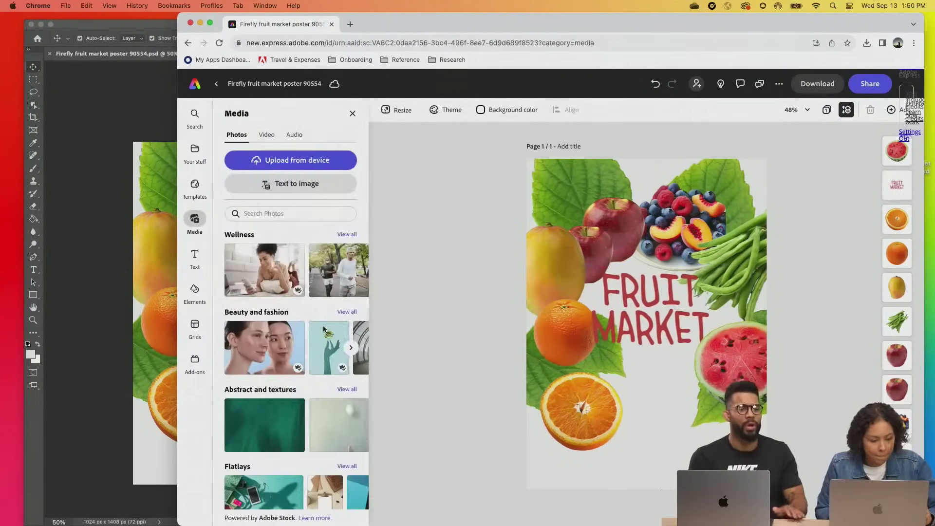
# Generate a realistic text effect for the FRUIT MARKET title from the prompt "FRUIT", using the Medium fit.
pyautogui.click(670, 295)
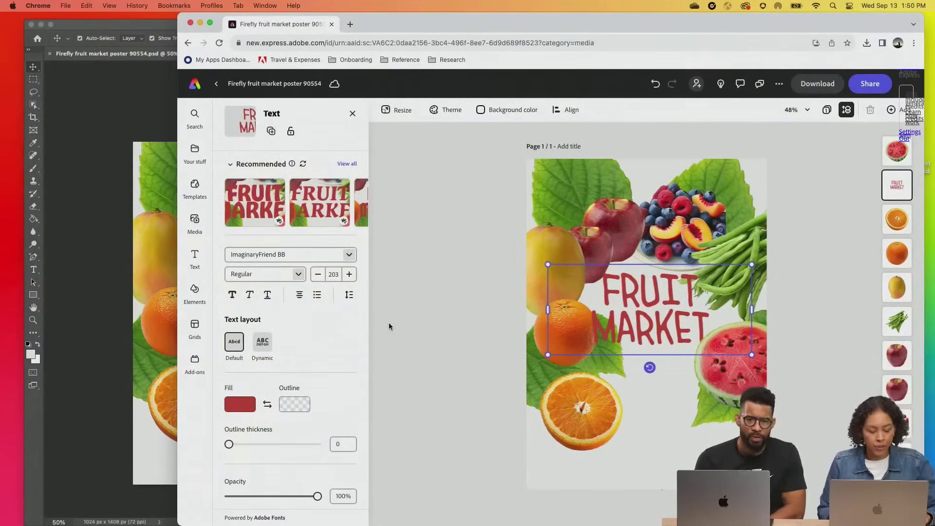
pyautogui.scroll(-4, 333, 395)
pyautogui.scroll(-2, 333, 396)
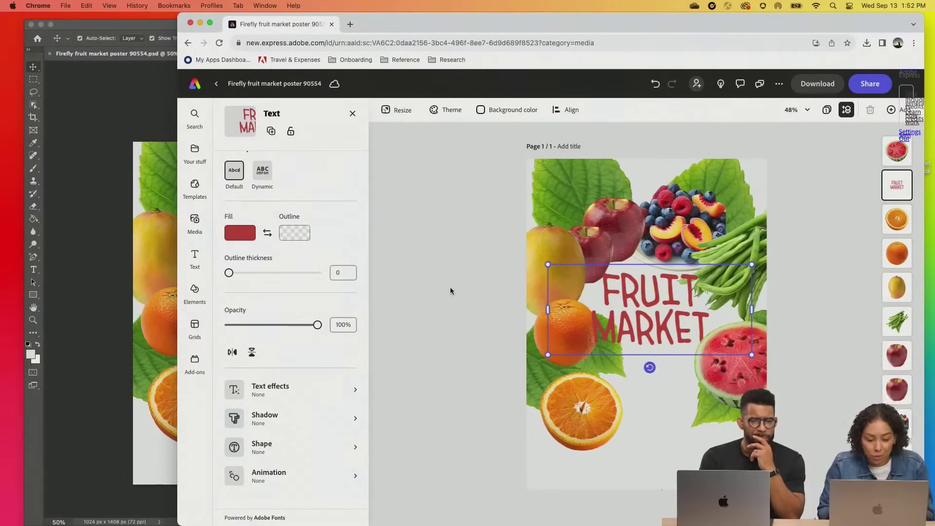
pyautogui.click(269, 389)
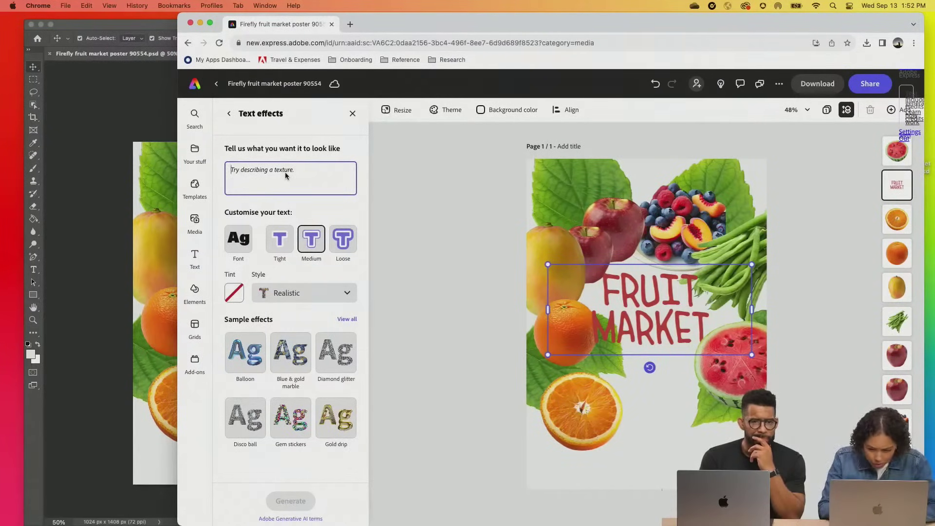
pyautogui.write('FRUIT')
pyautogui.press('Return')
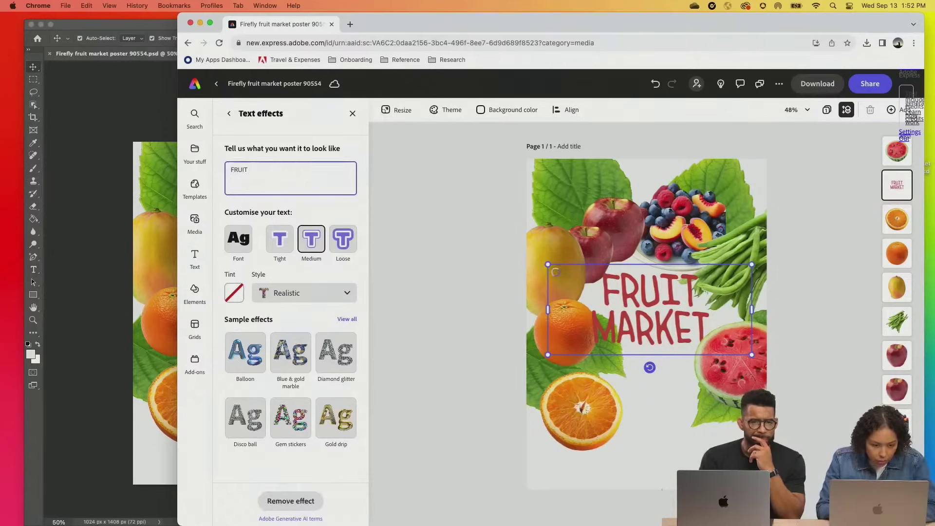
pyautogui.scroll(-3, 278, 328)
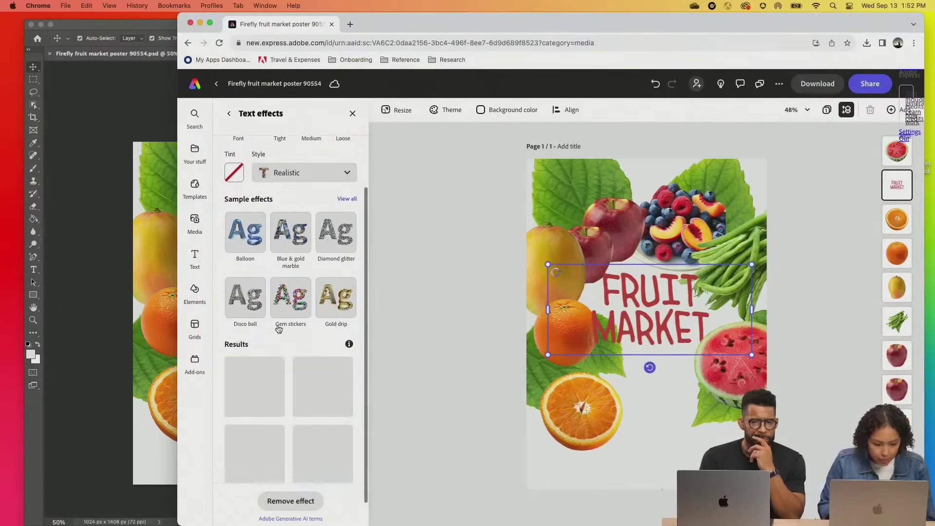
pyautogui.scroll(-1, 278, 328)
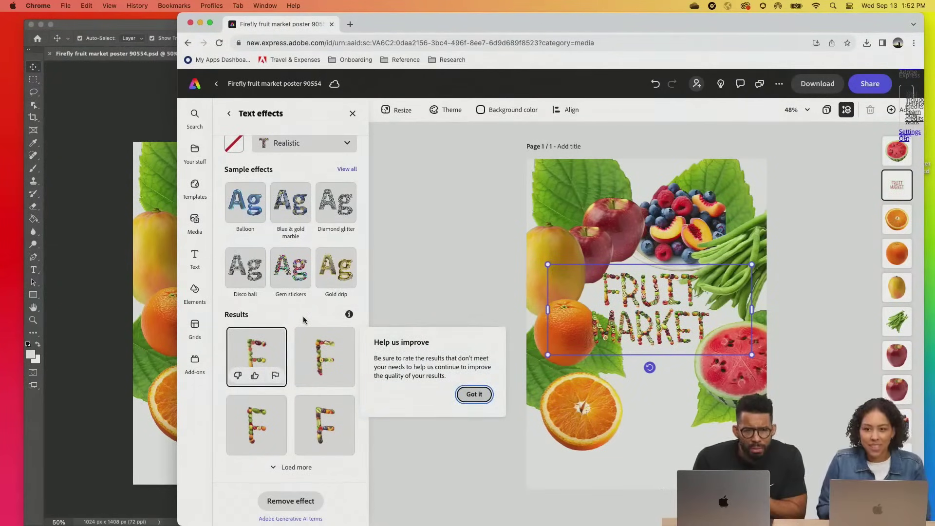
pyautogui.moveTo(318, 413)
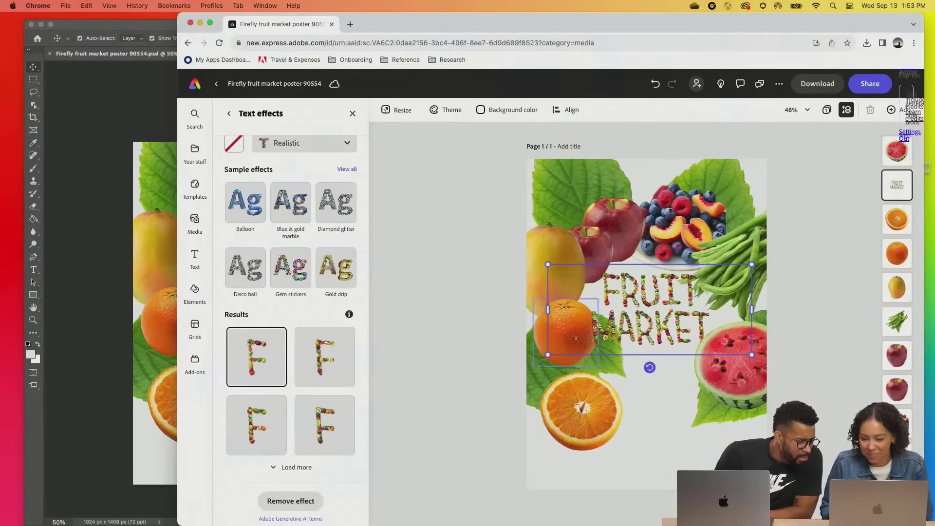
# Enlarge the FRUIT MARKET title to about the page width, re-centre it and bring its layer in front of the watermelon.
pyautogui.moveTo(758, 360); pyautogui.dragTo(804, 382)
pyautogui.moveTo(653, 348); pyautogui.dragTo(642, 341)
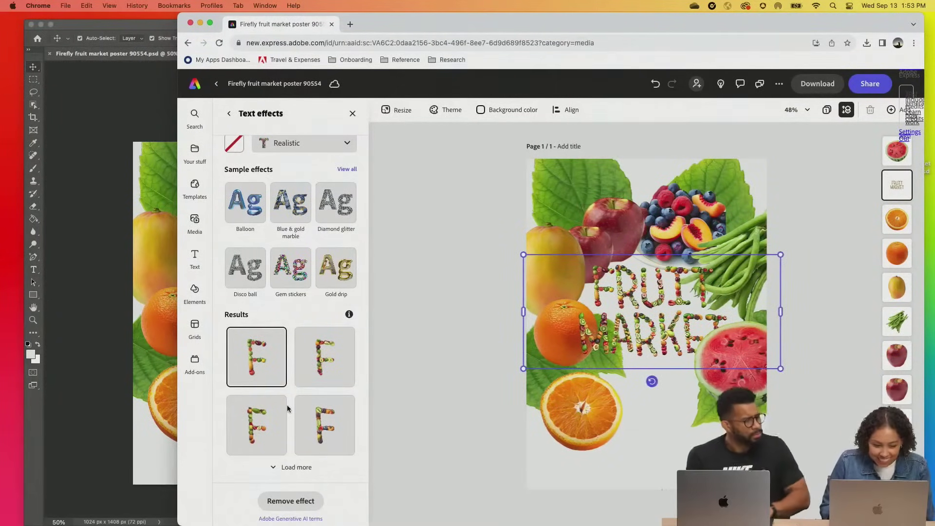
pyautogui.scroll(1, 287, 405)
pyautogui.scroll(1, 288, 405)
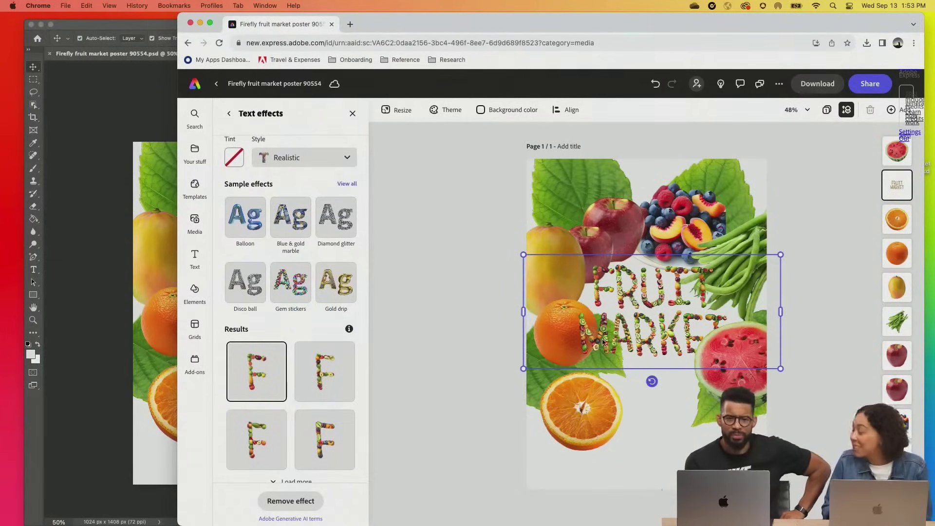
pyautogui.moveTo(899, 197); pyautogui.dragTo(892, 145)
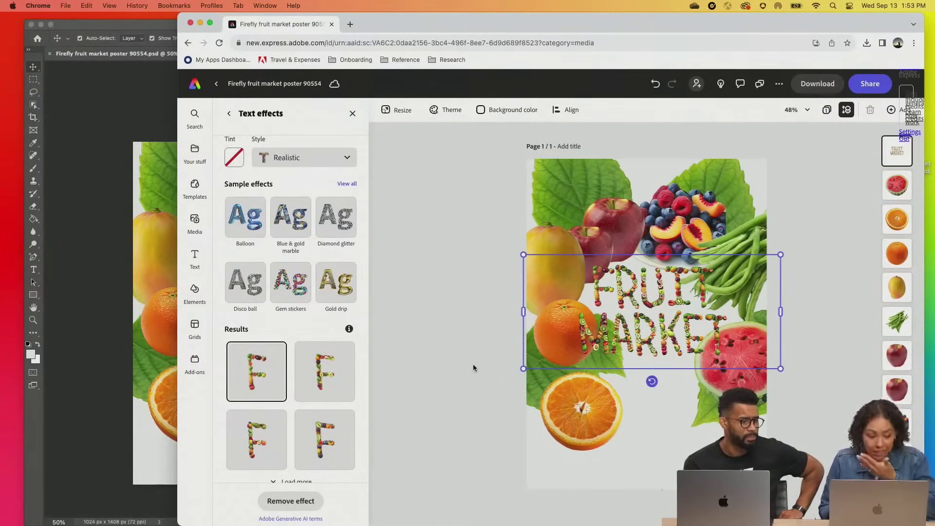
# Review the title's text options, then select the large red apple beside the fruit bowl and examine its available image effects.
pyautogui.click(229, 113)
pyautogui.scroll(-2, 261, 428)
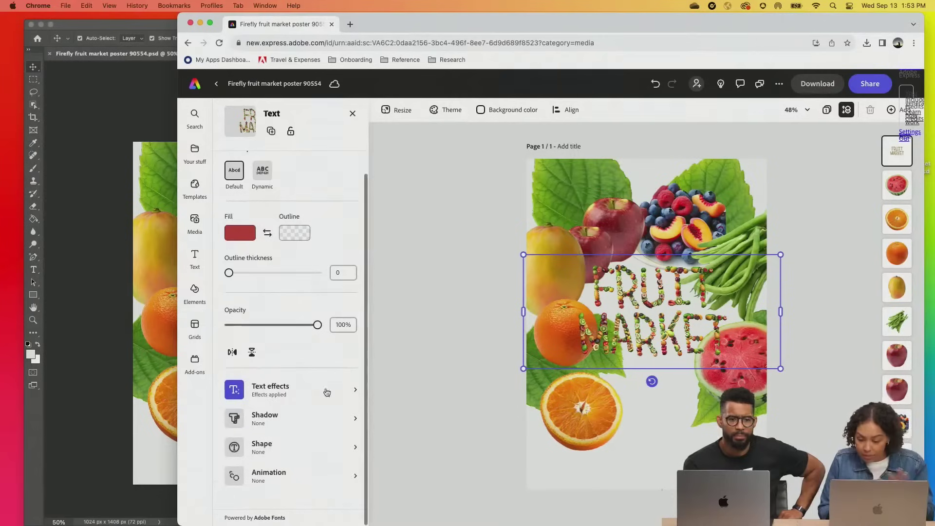
pyautogui.click(621, 230)
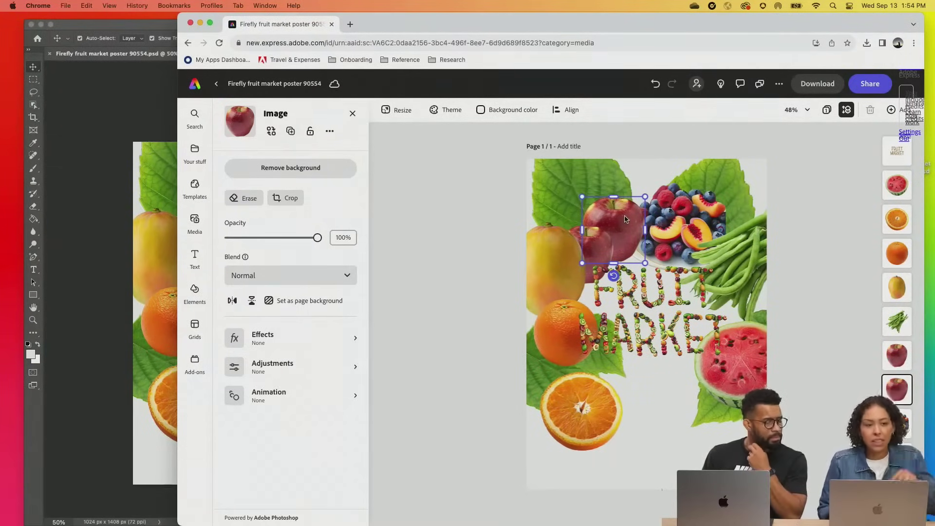
pyautogui.click(285, 344)
pyautogui.scroll(-3, 285, 344)
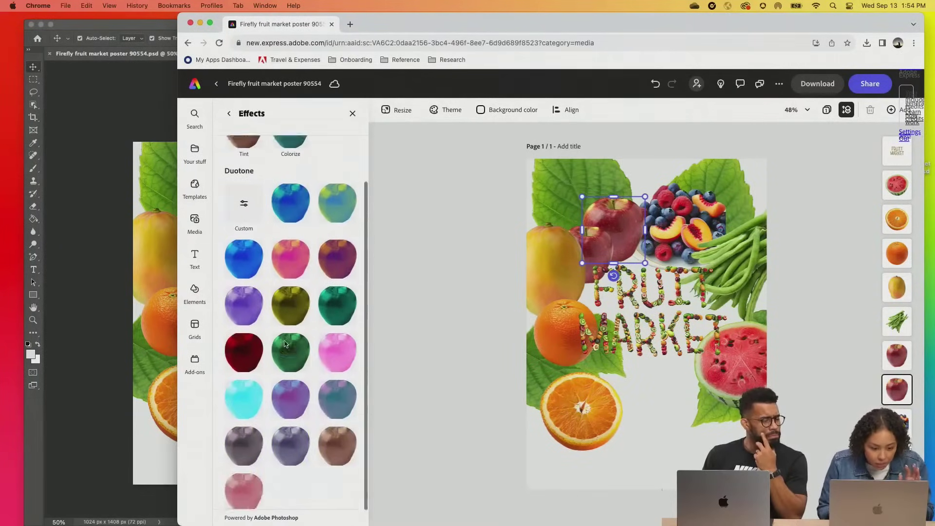
pyautogui.scroll(3, 285, 344)
pyautogui.click(229, 112)
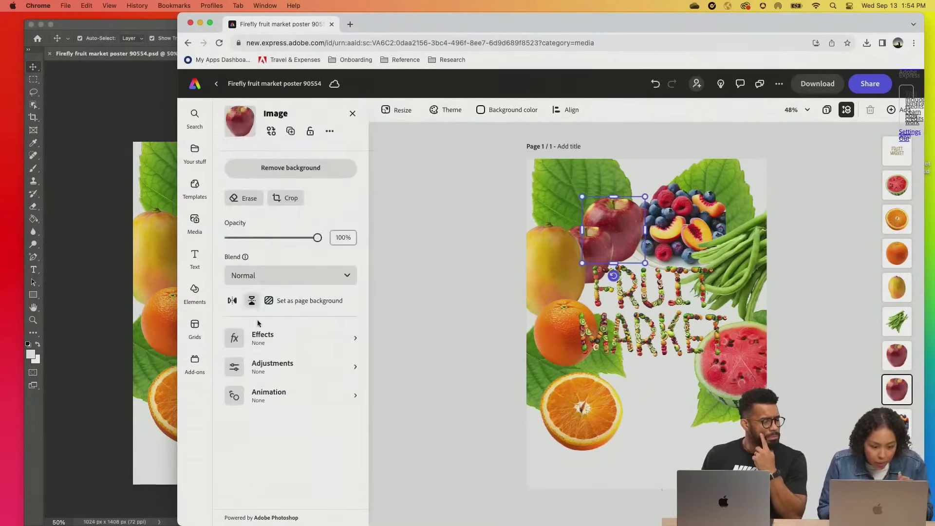
# Add the Grow entrance animation to the large red apple beside the fruit bowl.
pyautogui.click(275, 392)
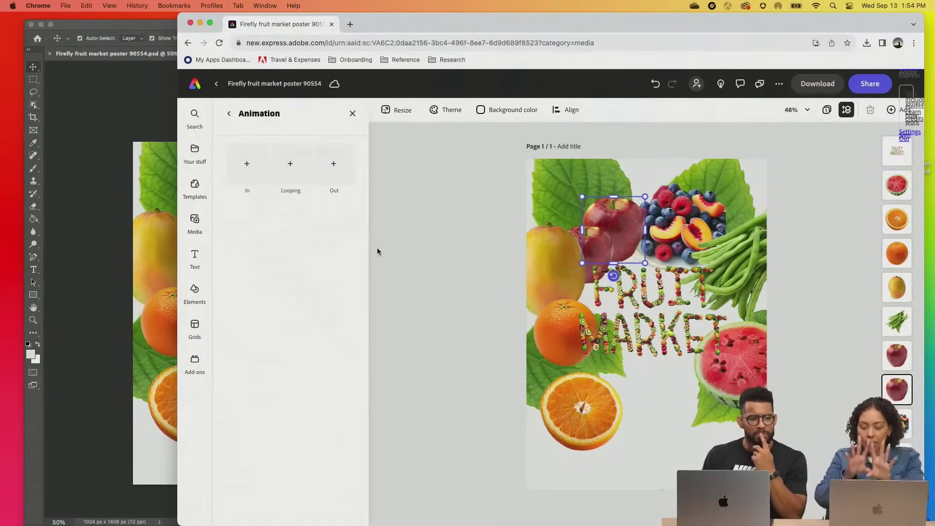
pyautogui.click(263, 179)
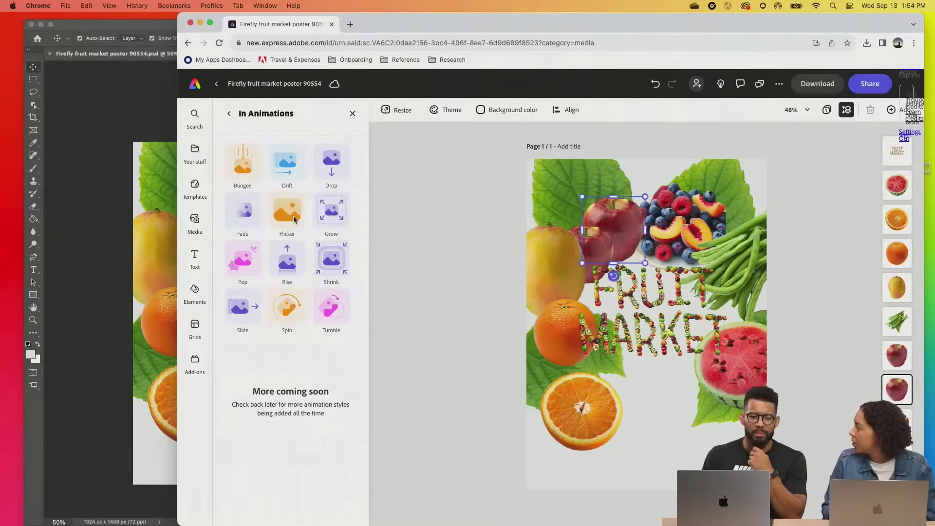
pyautogui.click(331, 211)
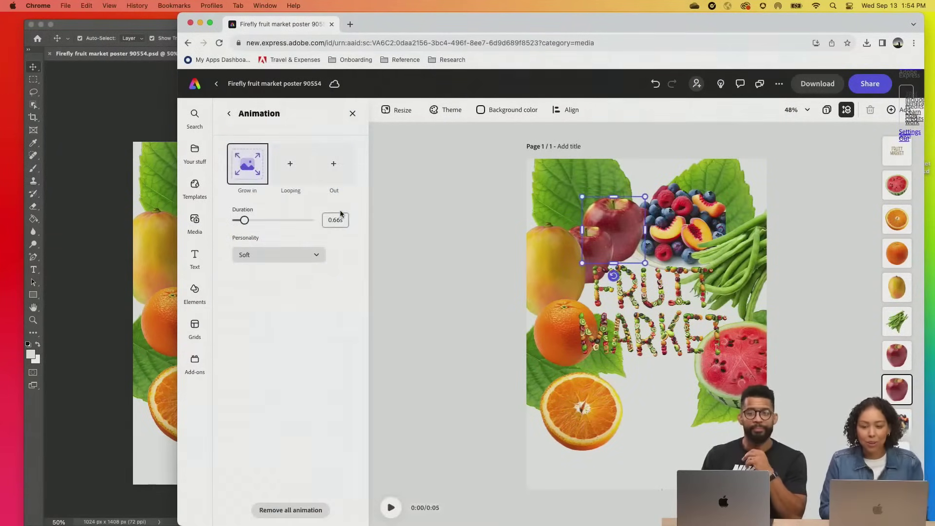